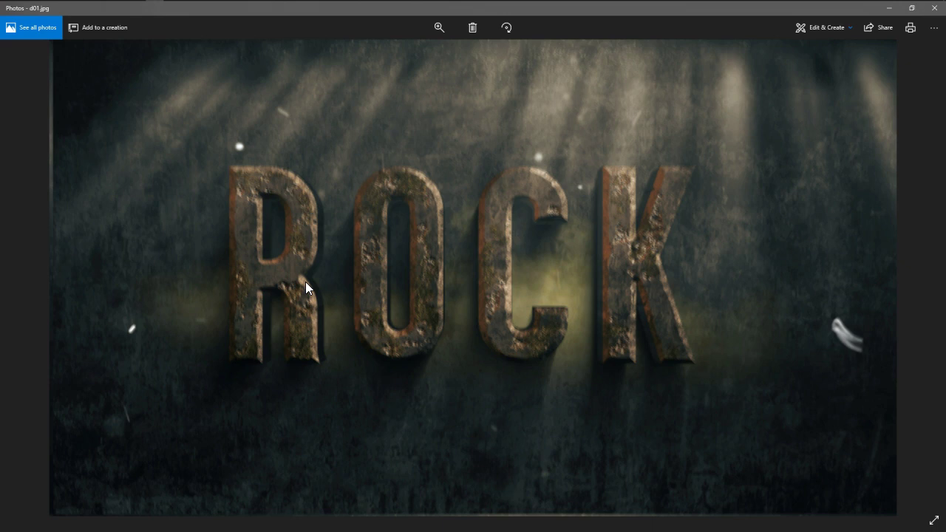
Page through the ROCK reference photos from d01.jpg to d03.jpg, the cracked, grass-covered version
key(Right)
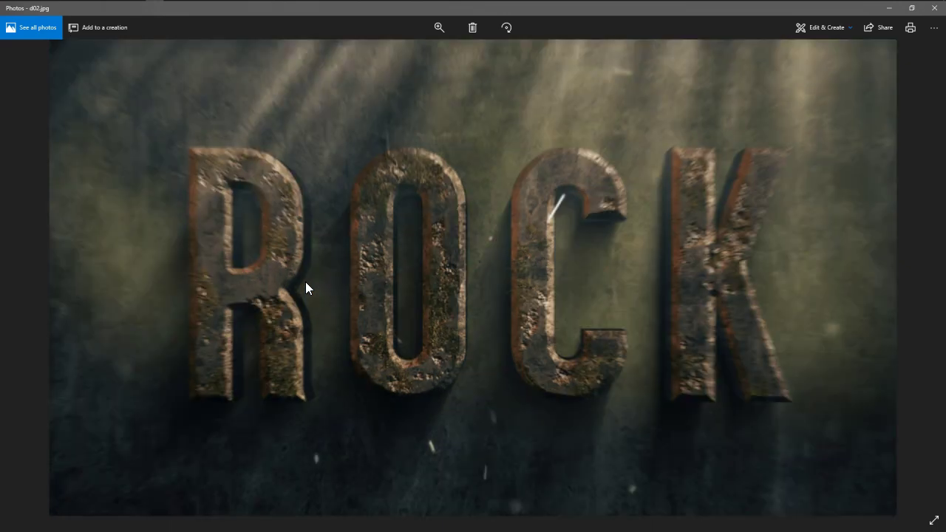
key(Right)
key(Left)
key(Right)
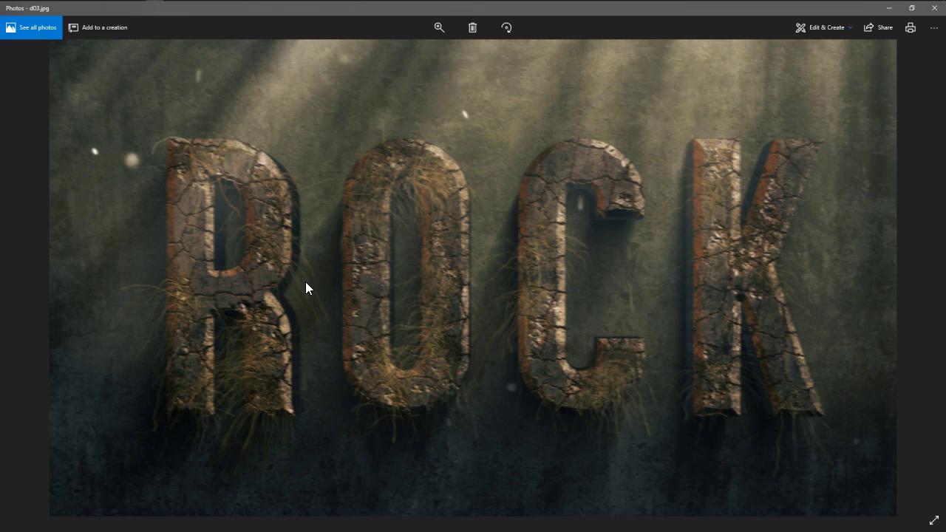
click(247, 244)
click(314, 34)
click(296, 13)
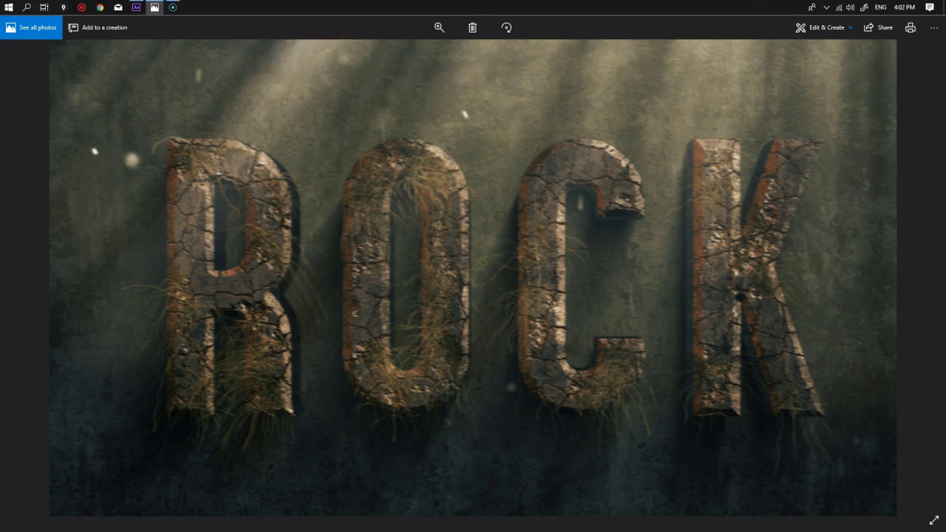
Create a composition named Decay with the HDV/HDTV 720 29.97 preset (1280×720)
mouse_move(137, 7)
click(137, 60)
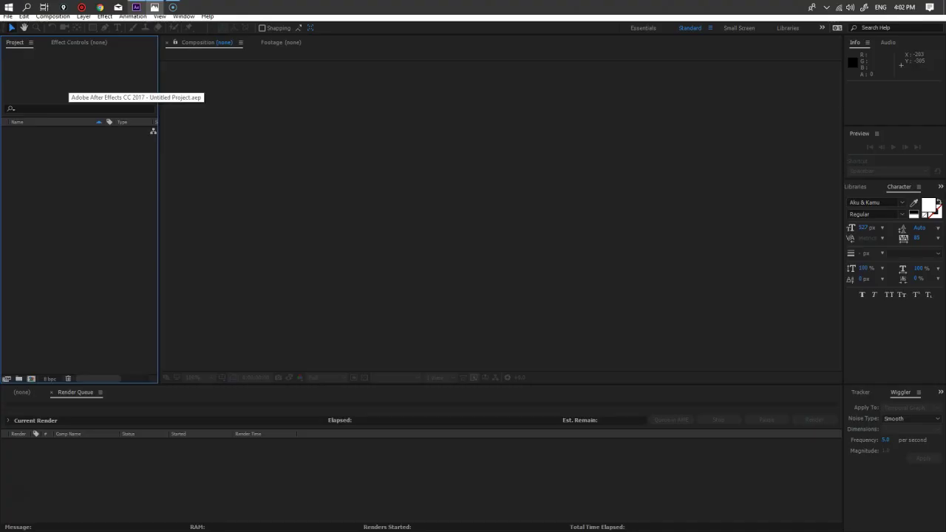
click(59, 15)
click(65, 28)
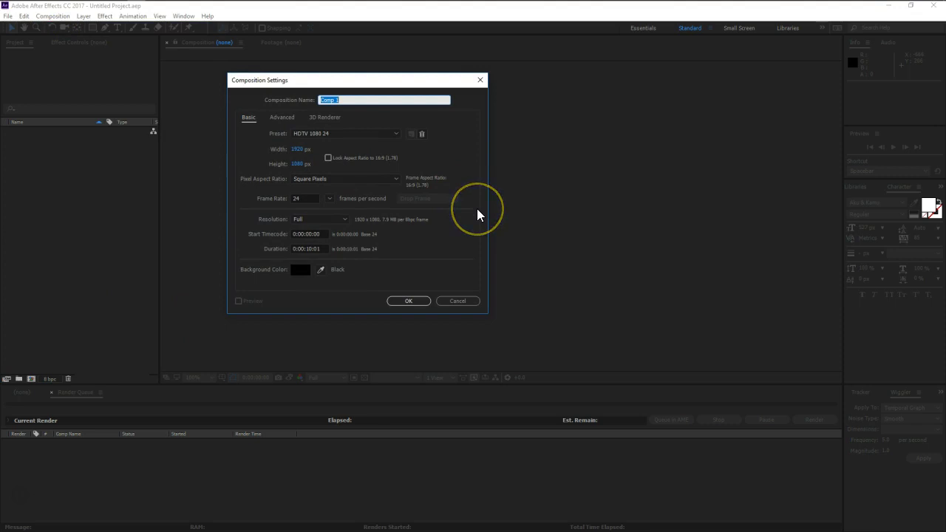
text(Decay)
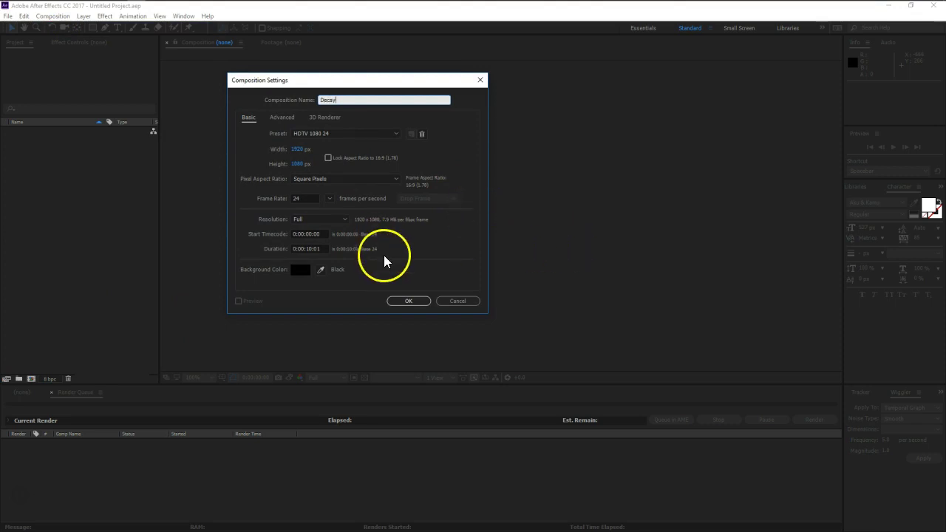
click(319, 133)
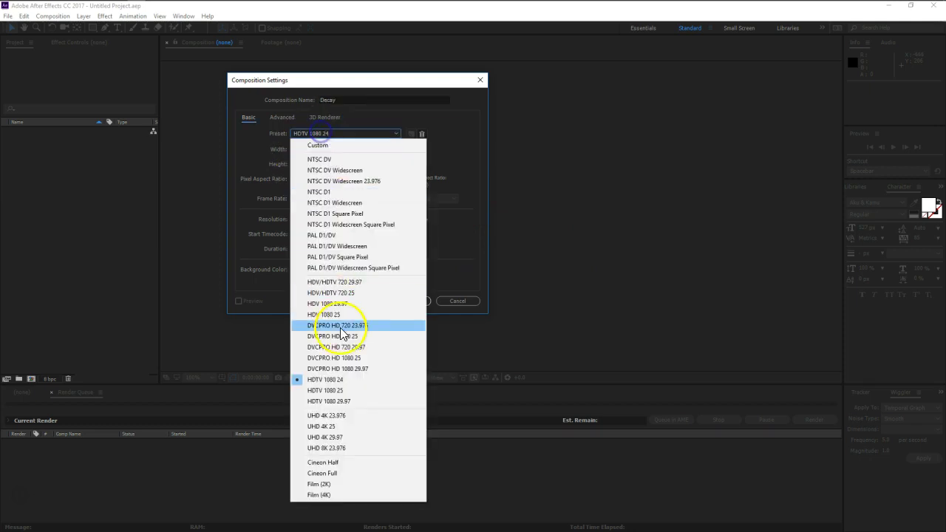
click(352, 282)
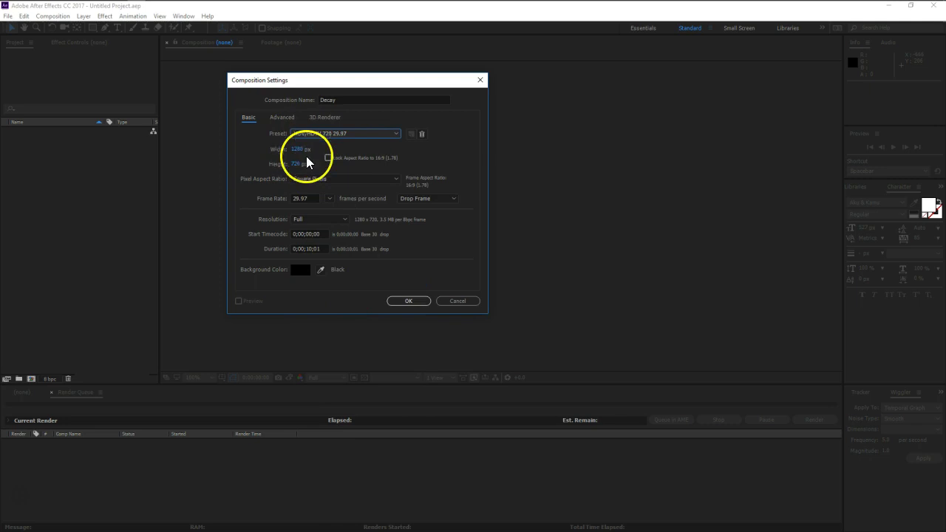
click(407, 301)
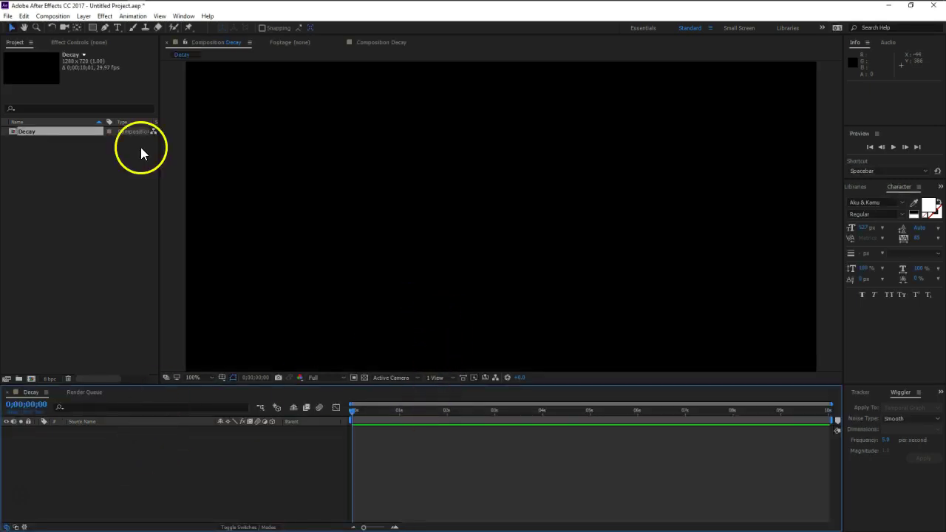
Add a text layer reading Crack in the Decay composition
click(116, 27)
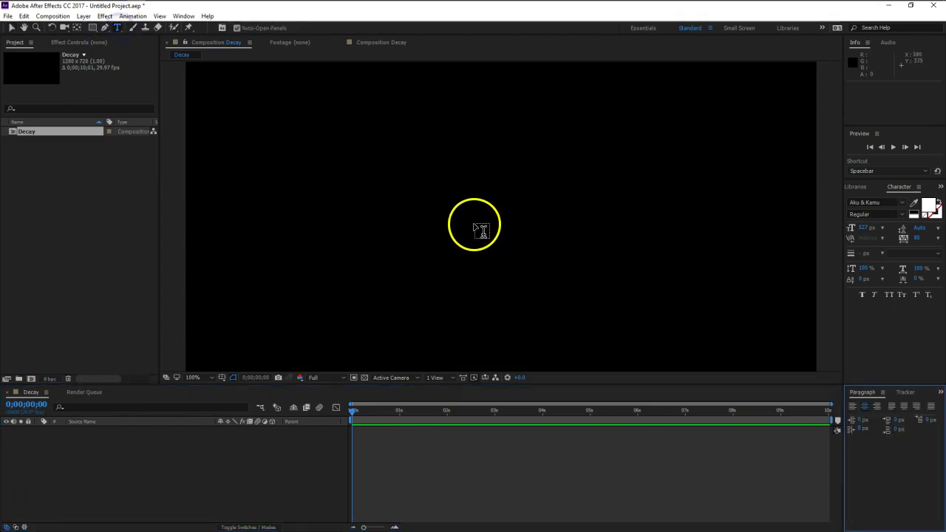
scroll(480, 229, down, 1)
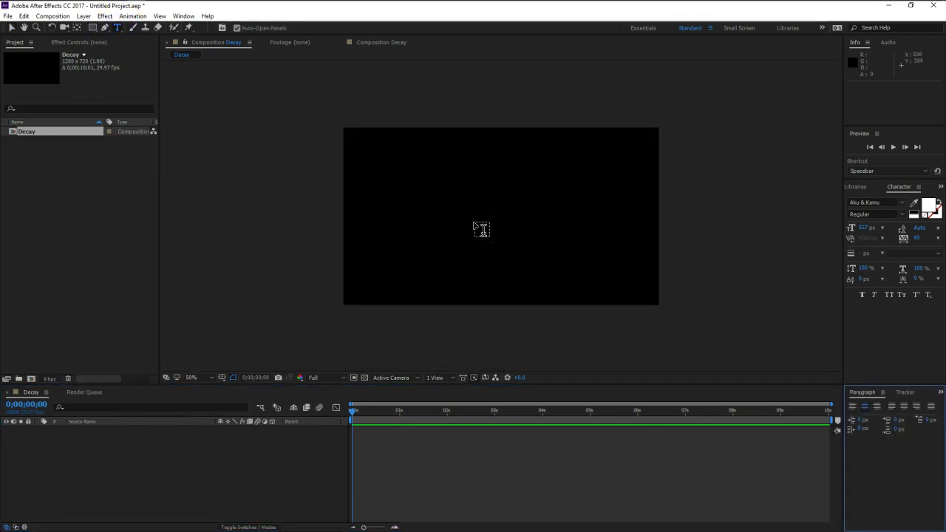
scroll(464, 226, up, 1)
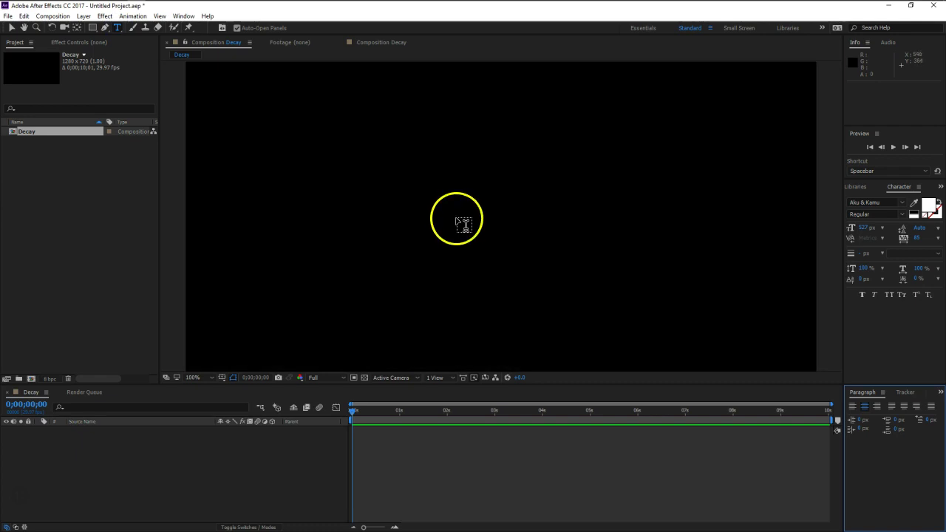
scroll(463, 225, down, 1)
click(469, 219)
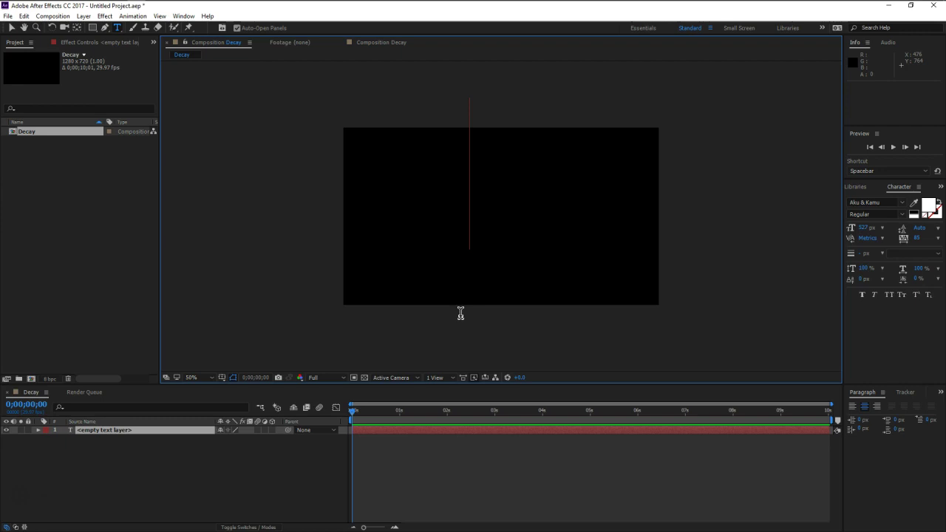
text(Crack)
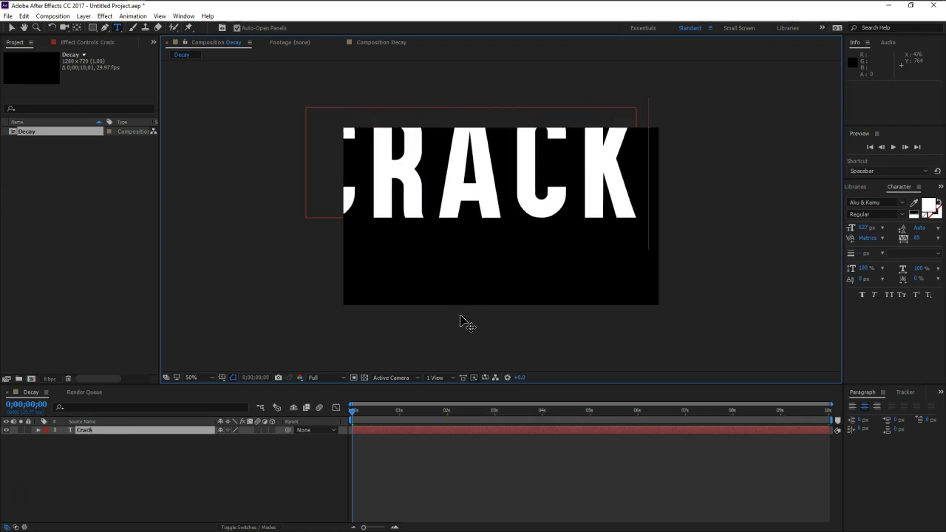
Resize the CRACK text to 344 px and move it to the frame centre
double_click(505, 203)
drag(863, 227, 783, 230)
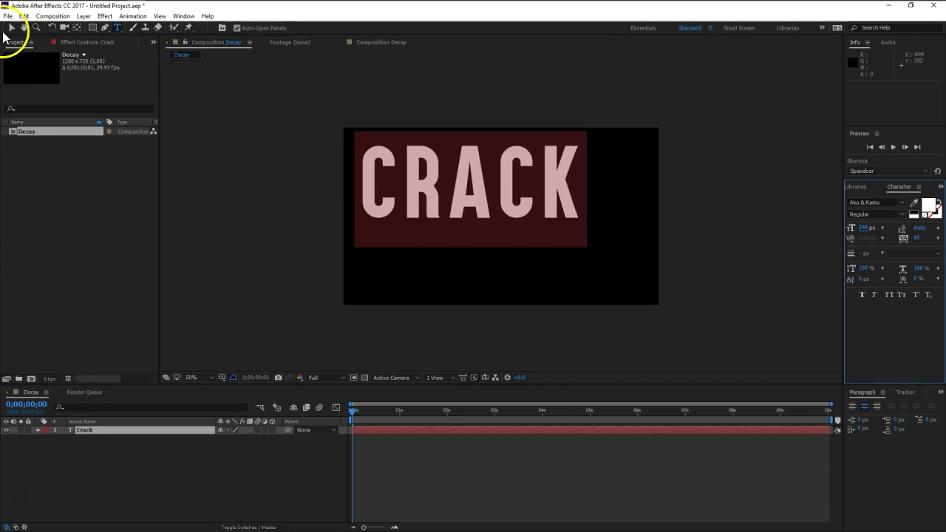
click(11, 27)
drag(479, 205, 506, 229)
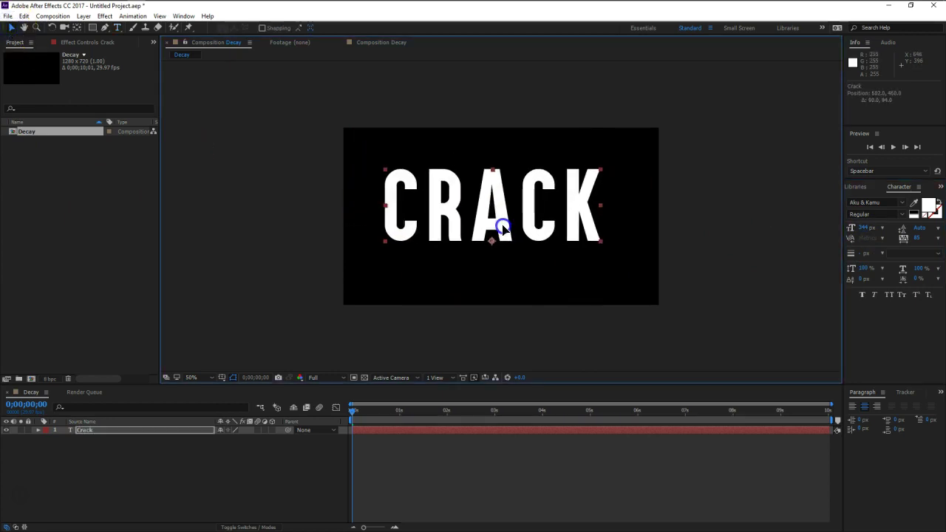
key(period)
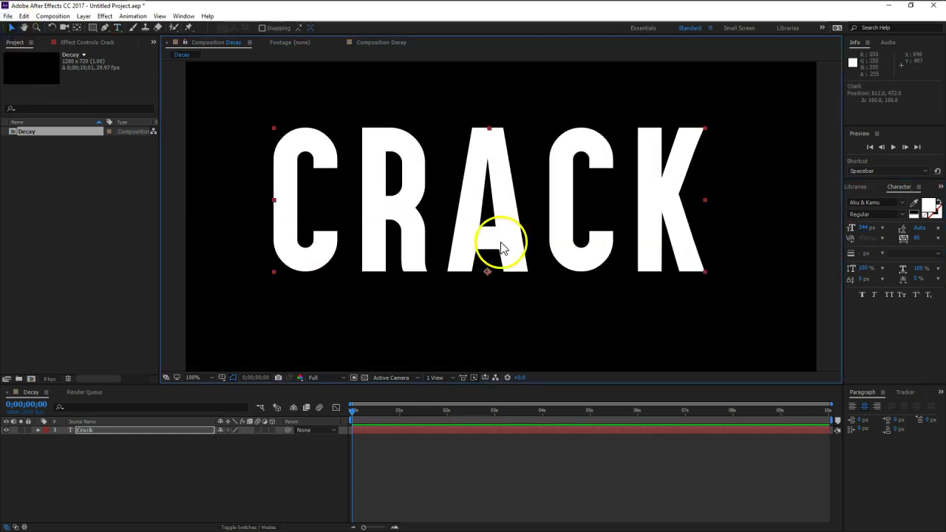
click(122, 472)
click(89, 430)
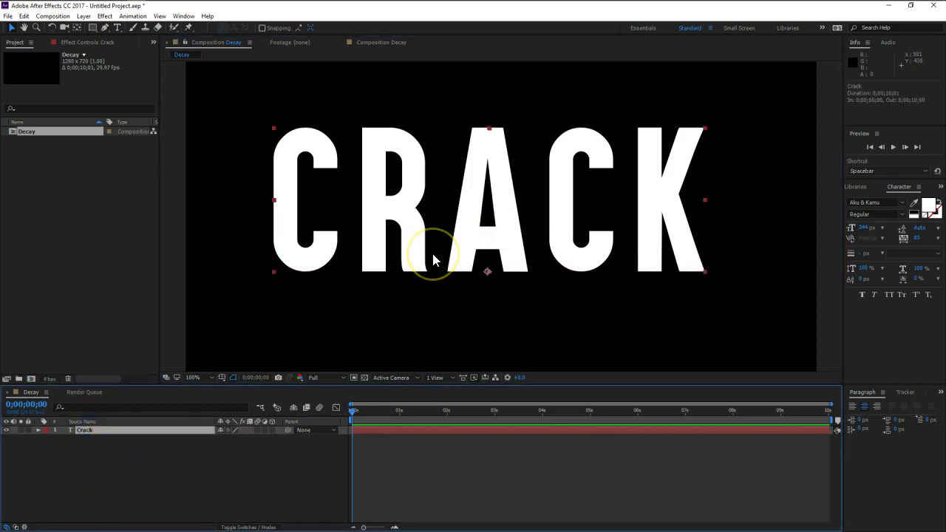
Precompose the CRACK text layer as Crack_Type_Alpha
key(ctrl+shift+c)
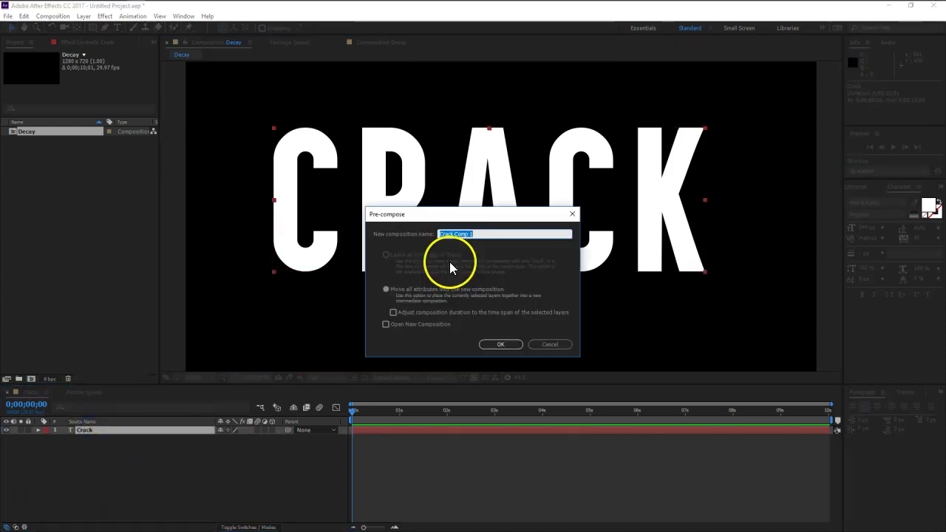
key(BackSpace)
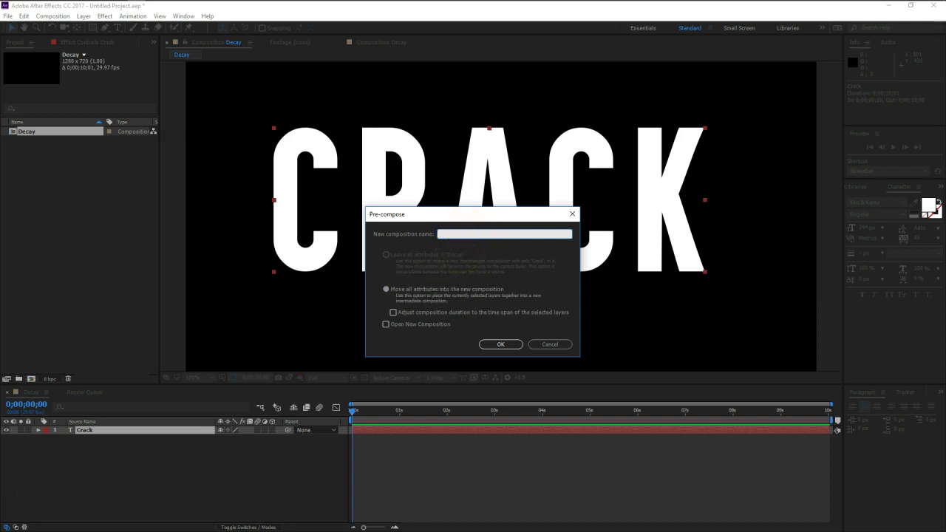
text(Crack_Ty)
text(pe_Alpha)
click(494, 343)
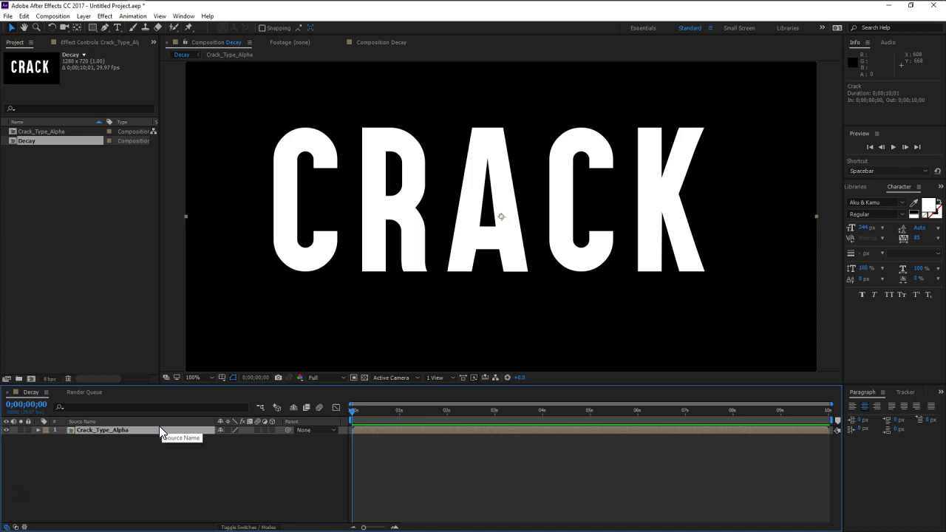
click(364, 377)
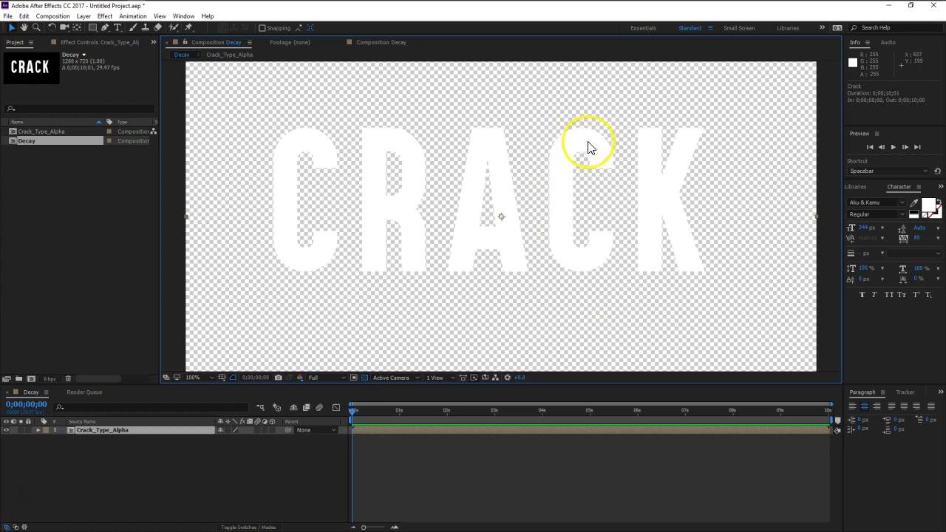
click(364, 377)
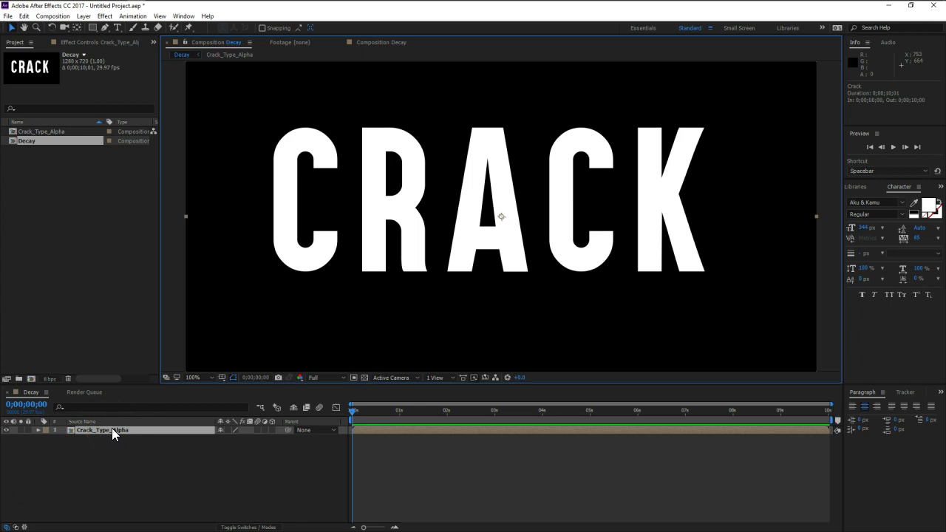
Duplicate the Crack_Type_Alpha layer and precompose the copy as Crack_Type_Bevel
key(ctrl+d)
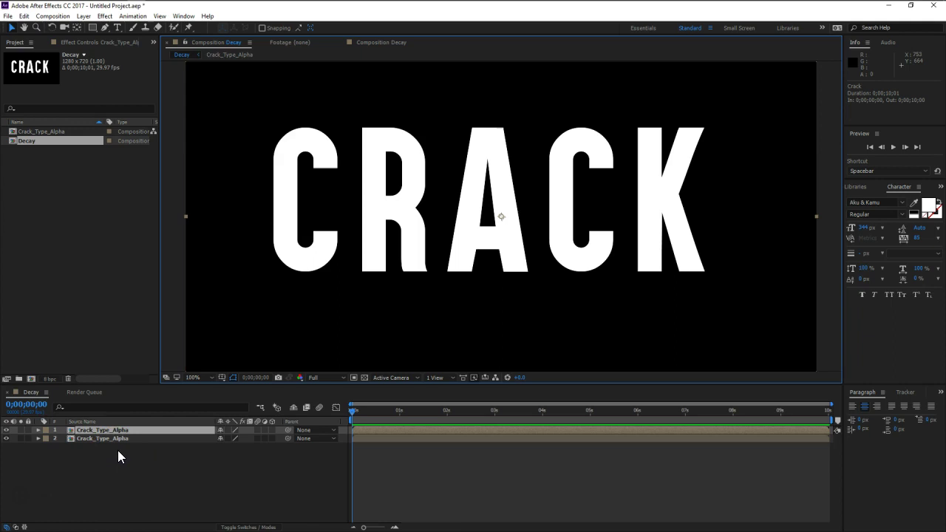
key(ctrl+shift+c)
drag(506, 233, 472, 235)
key(shift+Left)
key(shift+Left)
text(Bevel)
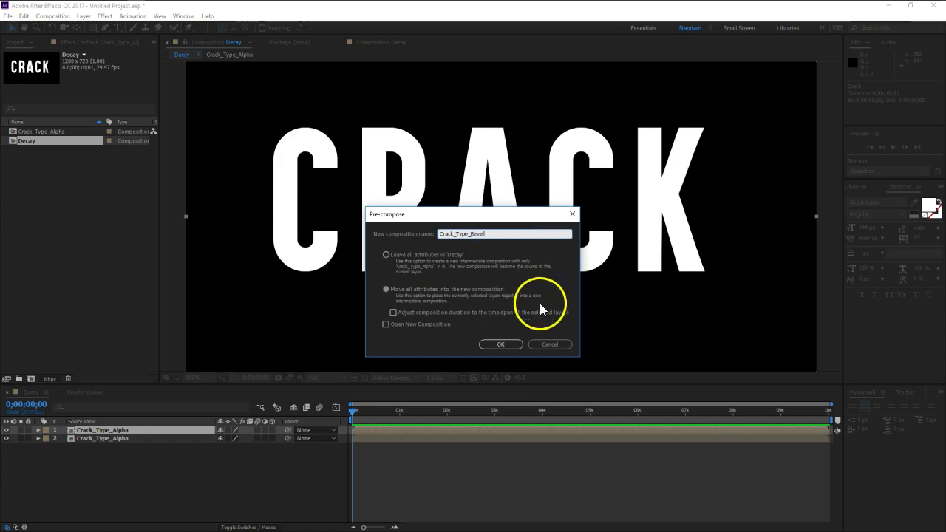
click(517, 341)
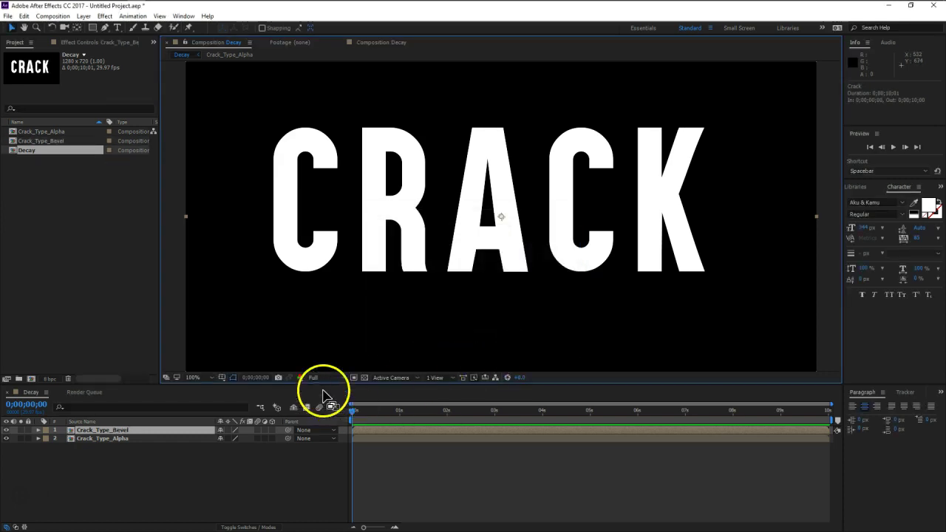
Hide both CRACK layers and clear the layer and project selections
click(207, 467)
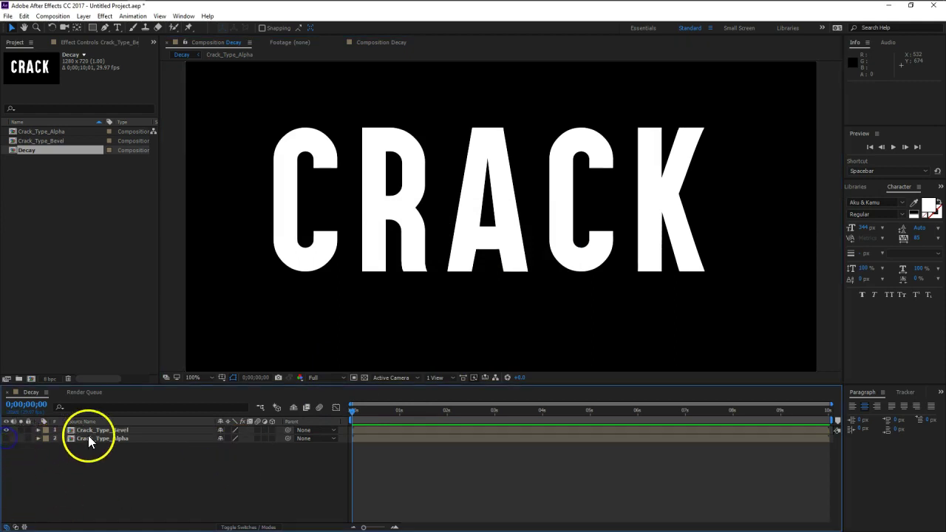
click(89, 431)
click(7, 437)
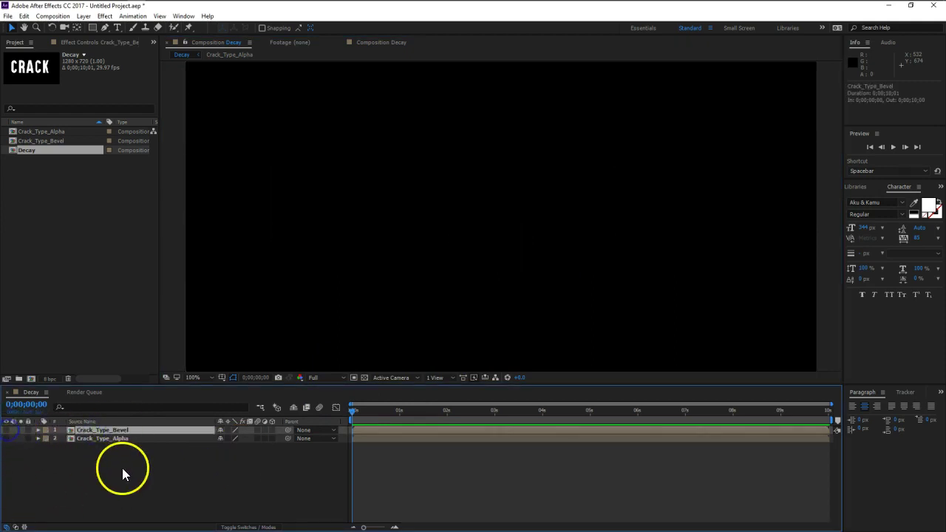
click(148, 457)
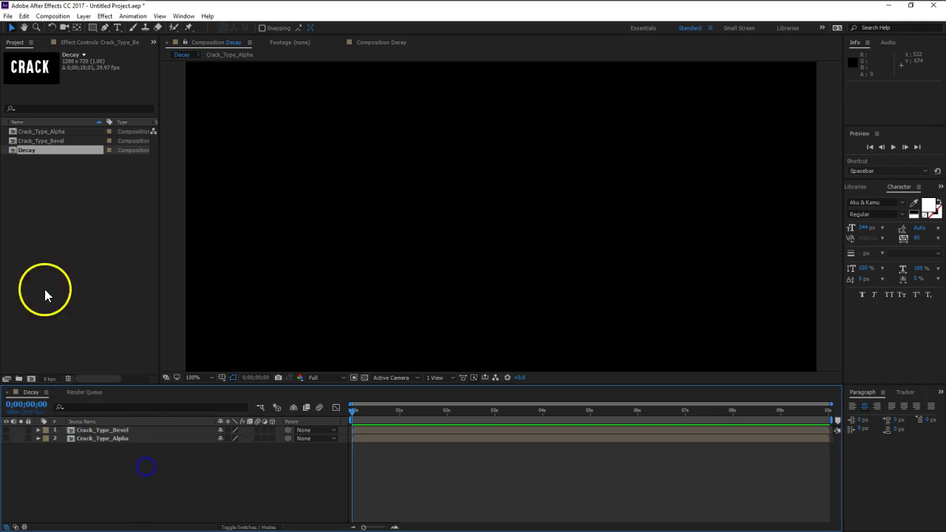
click(41, 264)
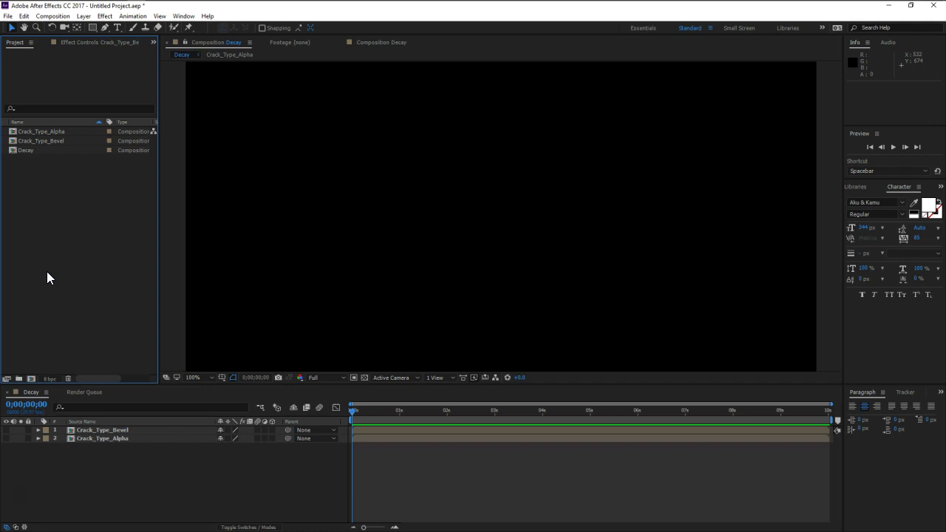
Import the three texture images from F:\Free\VC\167-Decay\167 into the project
double_click(47, 272)
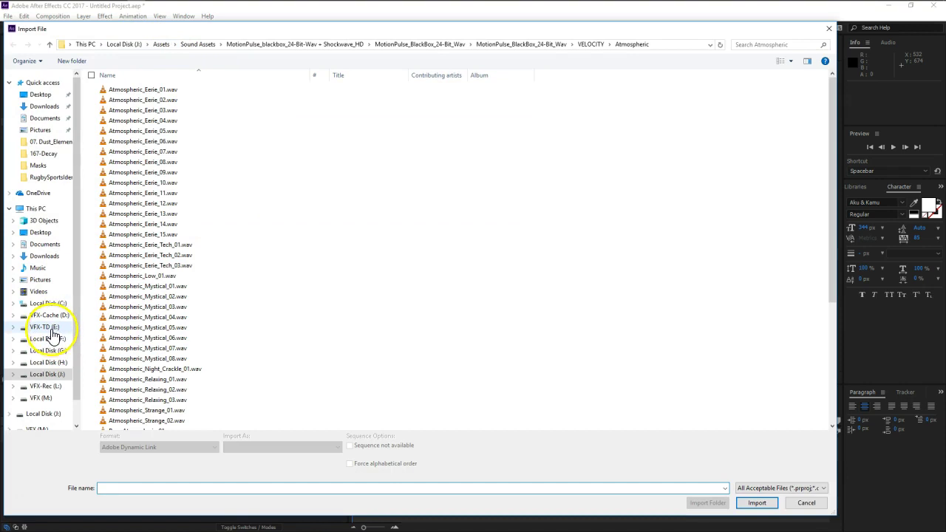
click(48, 338)
double_click(132, 159)
double_click(203, 147)
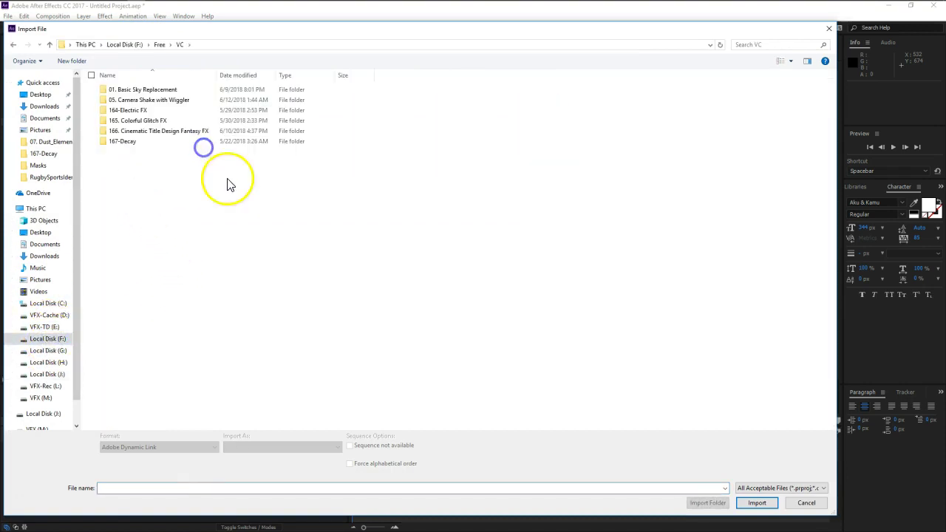
double_click(124, 141)
double_click(109, 89)
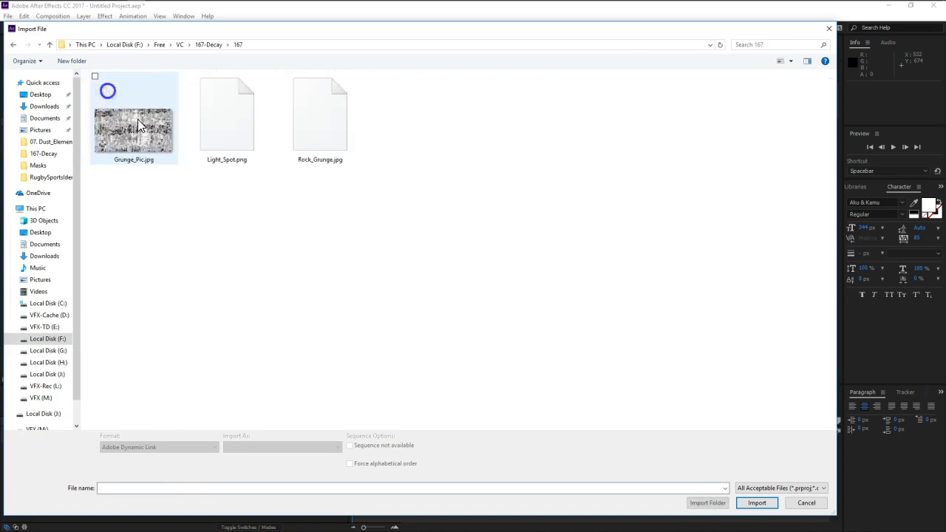
mouse_move(469, 265)
mouse_down()
mouse_move(232, 201)
mouse_move(120, 127)
mouse_up()
click(756, 500)
Preview Grunge_Pic.jpg and Rock_Grunge.jpg, then add Rock_Grunge.jpg to the Decay timeline
click(47, 224)
drag(42, 224, 32, 161)
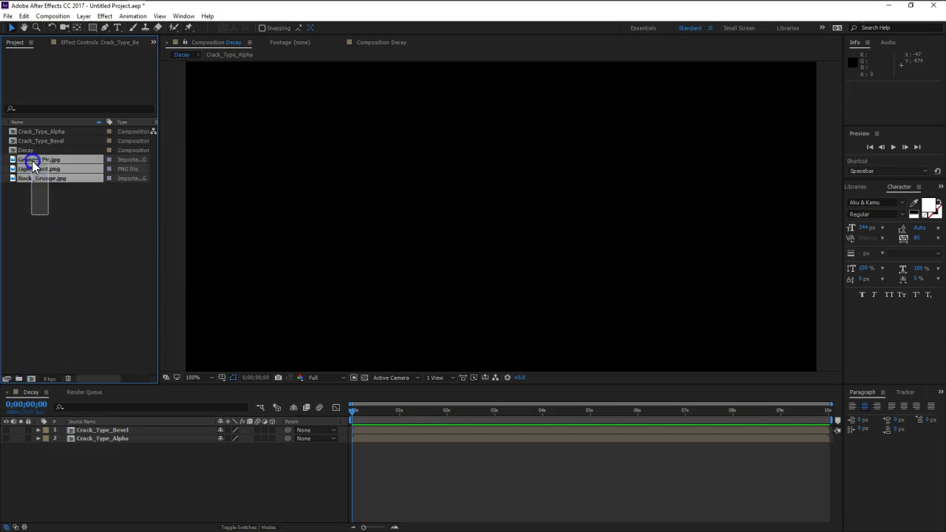
click(38, 254)
click(35, 162)
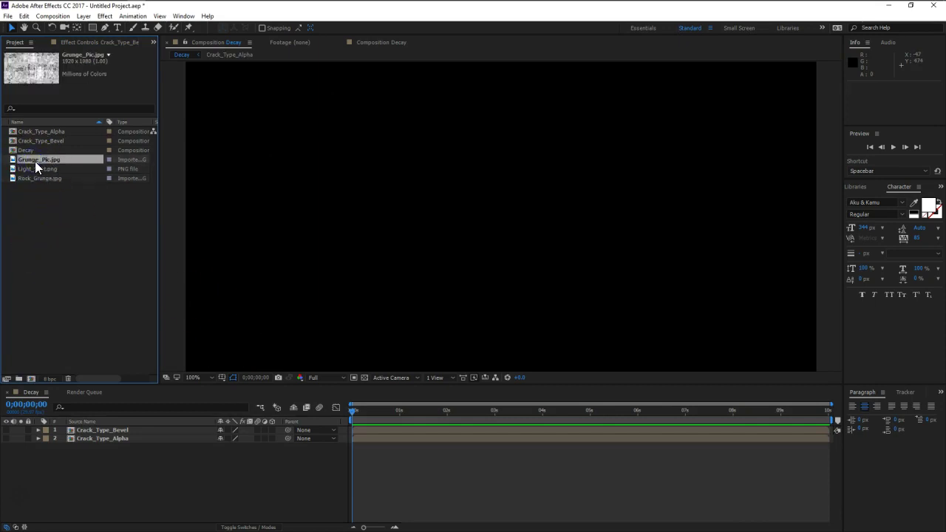
click(41, 179)
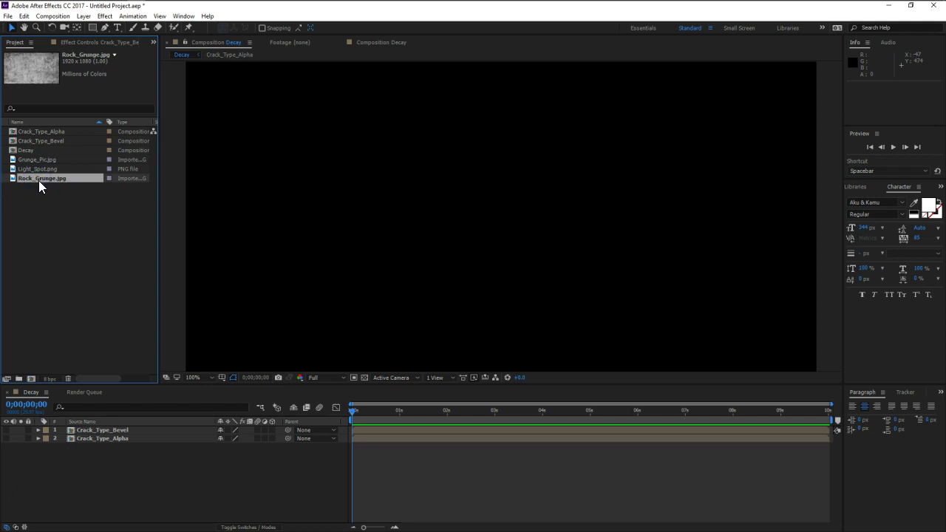
drag(39, 176, 111, 428)
Fit the Rock_Grunge.jpg layer to the frame and precompose it as Main_Decay_Title
scroll(394, 295, down, 2)
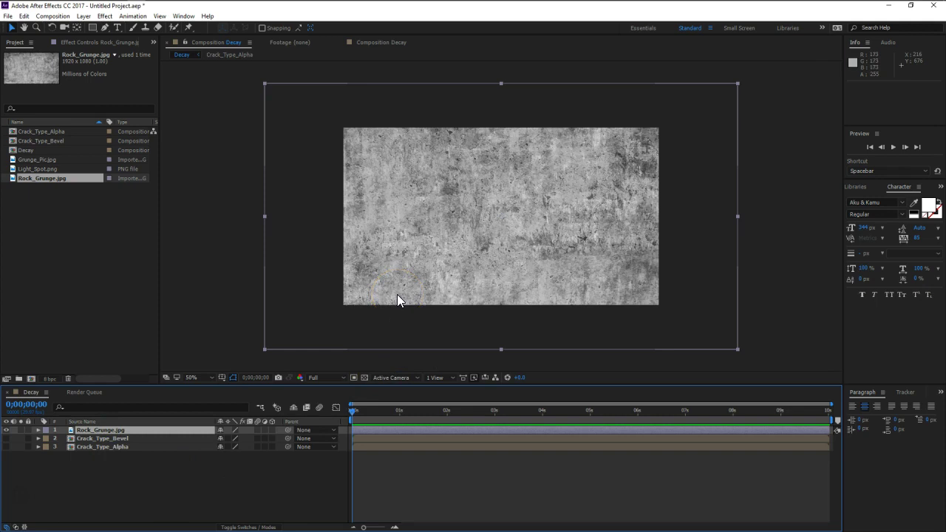
key(ctrl+alt+f)
scroll(554, 180, up, 2)
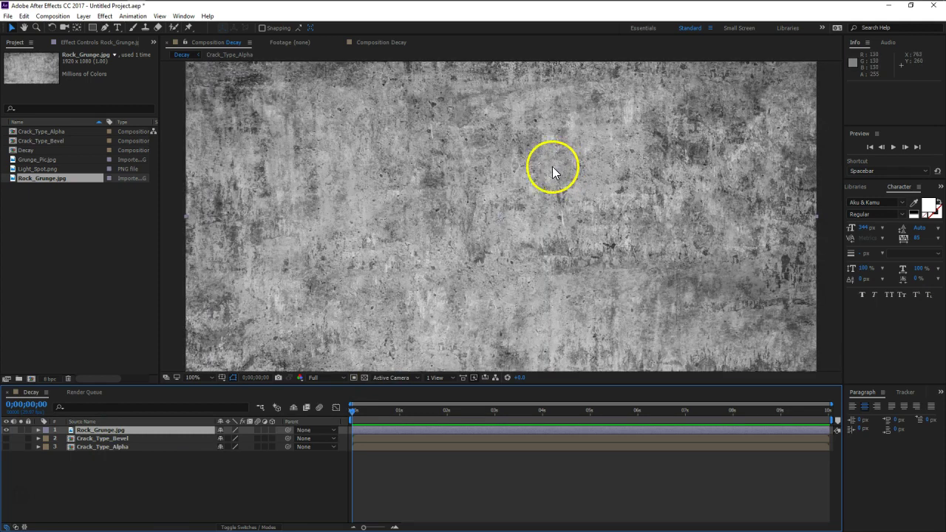
click(221, 318)
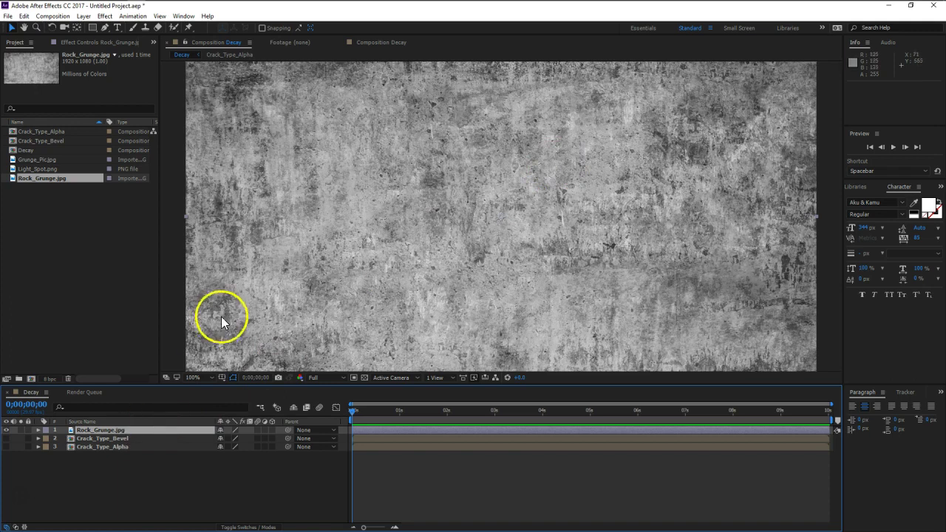
key(ctrl+shift+c)
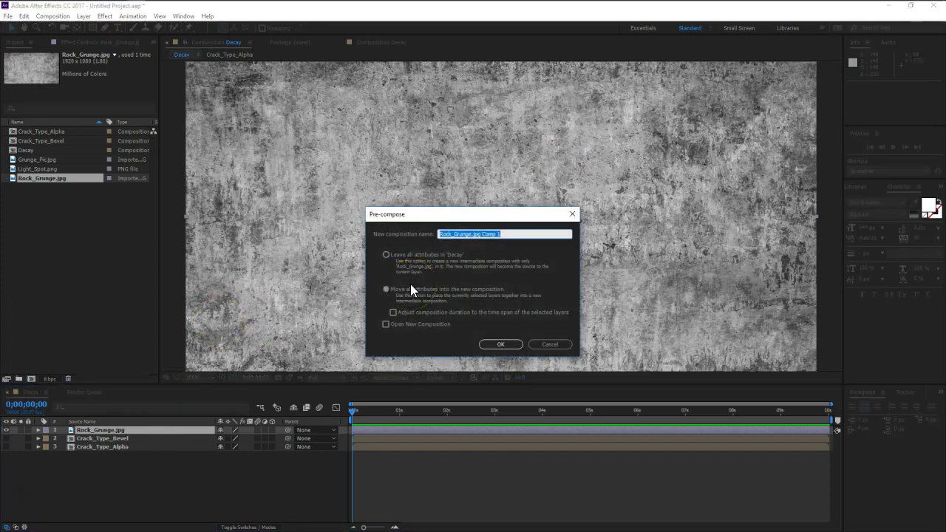
text(Main_Decay_E)
text(n)
key(BackSpace)
key(BackSpace)
text(it)
click(491, 344)
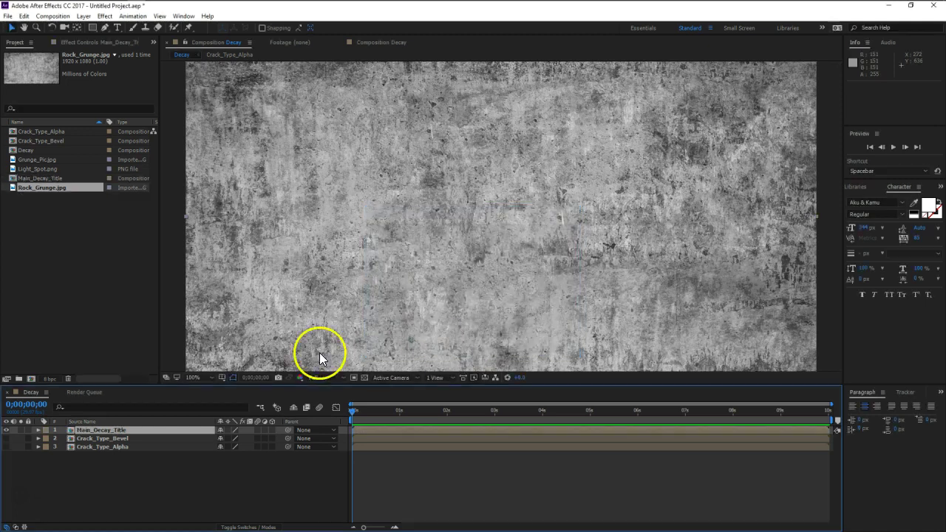
scroll(442, 214, down, 4)
scroll(442, 214, up, 1)
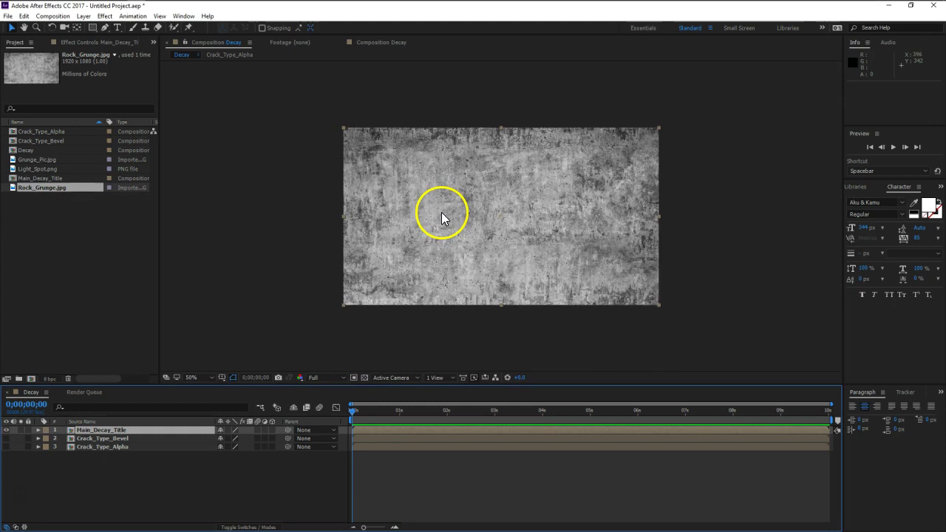
scroll(442, 214, up, 3)
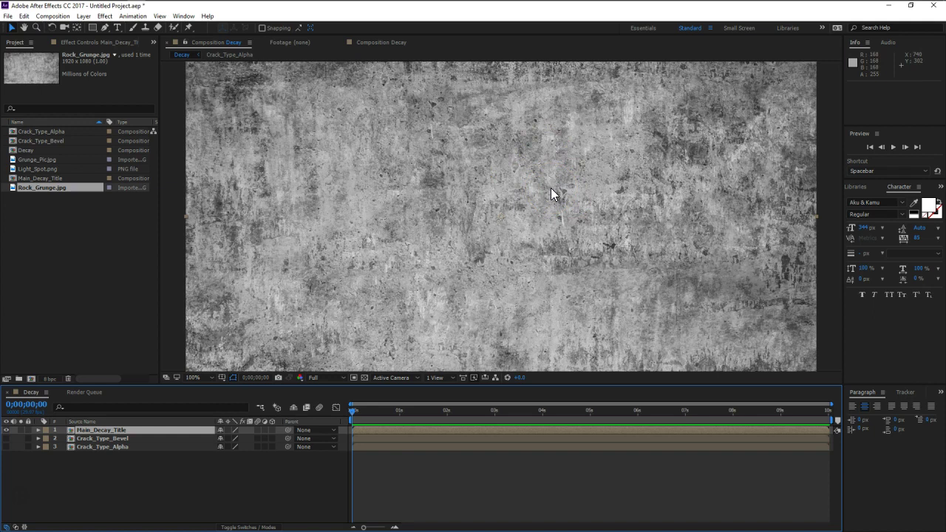
Apply Curves to Main_Decay_Title and lower the curve to darken the rock texture
click(500, 211)
key(ctrl+space)
text(curv)
key(Return)
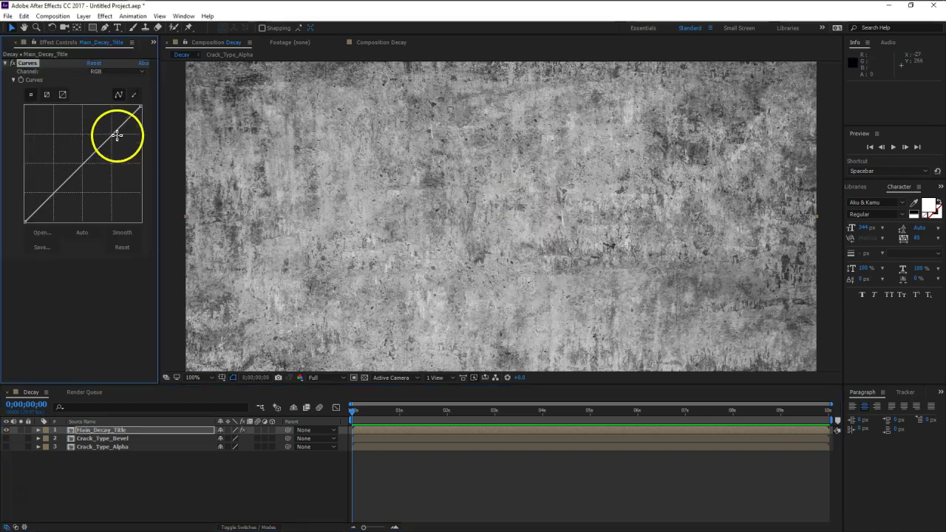
drag(142, 111, 161, 189)
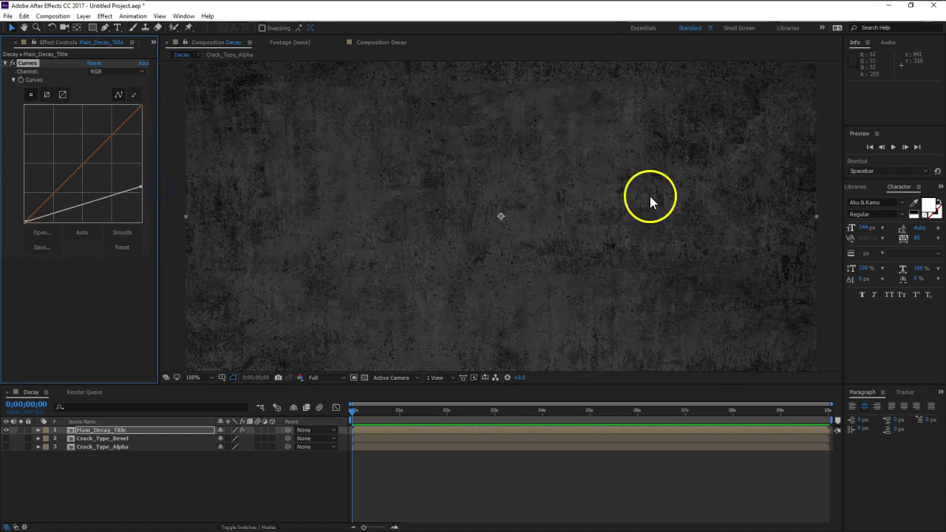
mouse_move(91, 211)
mouse_down()
mouse_move(109, 197)
mouse_move(44, 207)
mouse_move(98, 205)
mouse_move(139, 189)
mouse_move(153, 171)
mouse_up()
mouse_move(120, 205)
mouse_down()
mouse_move(51, 207)
mouse_move(101, 198)
mouse_up()
drag(140, 175, 158, 160)
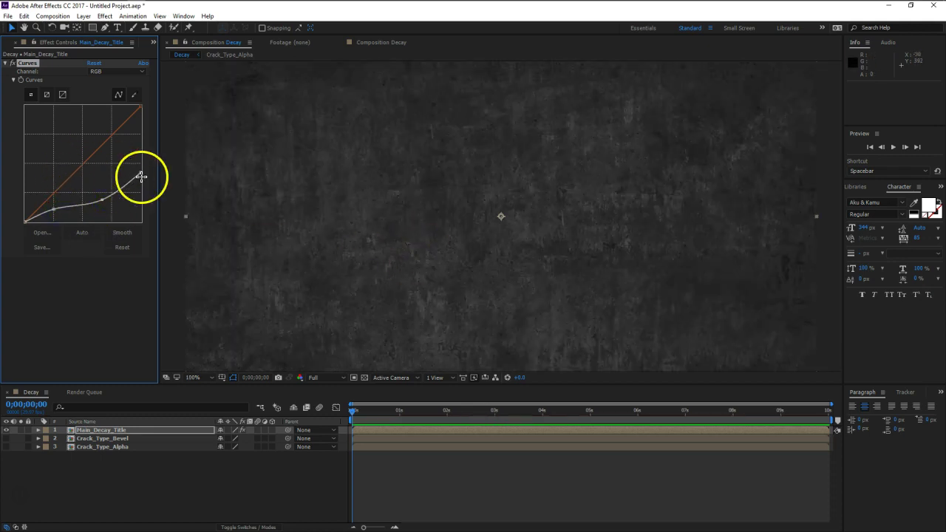
drag(160, 164, 164, 171)
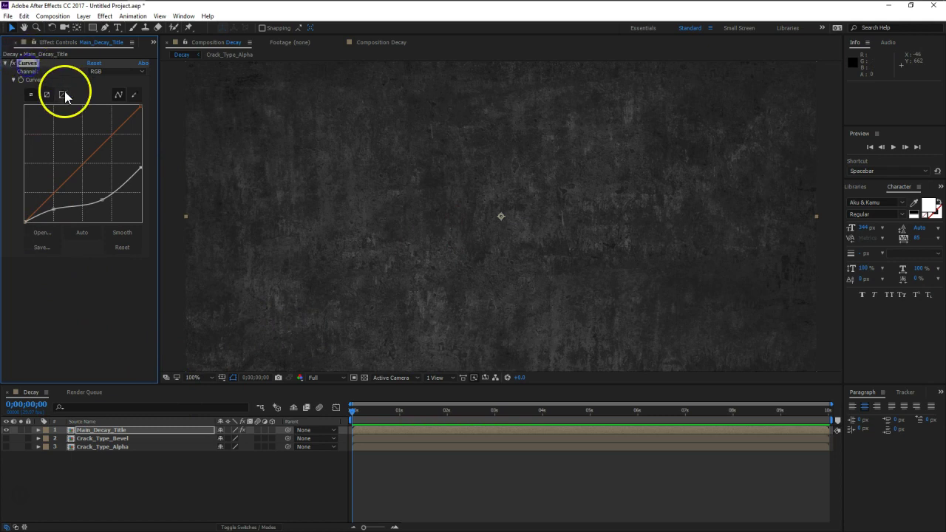
Rename the Curves effect to Darken BG and collapse its settings
key(Return)
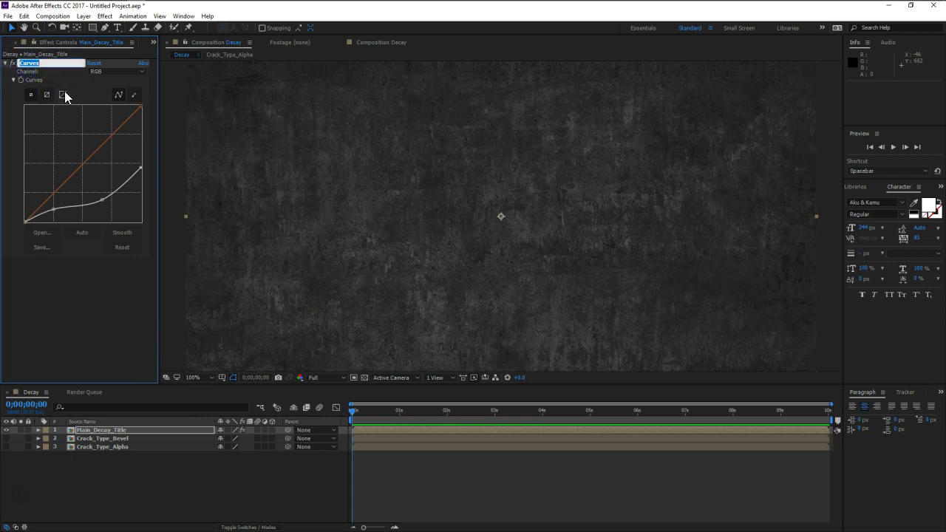
text(Darken BG)
key(Return)
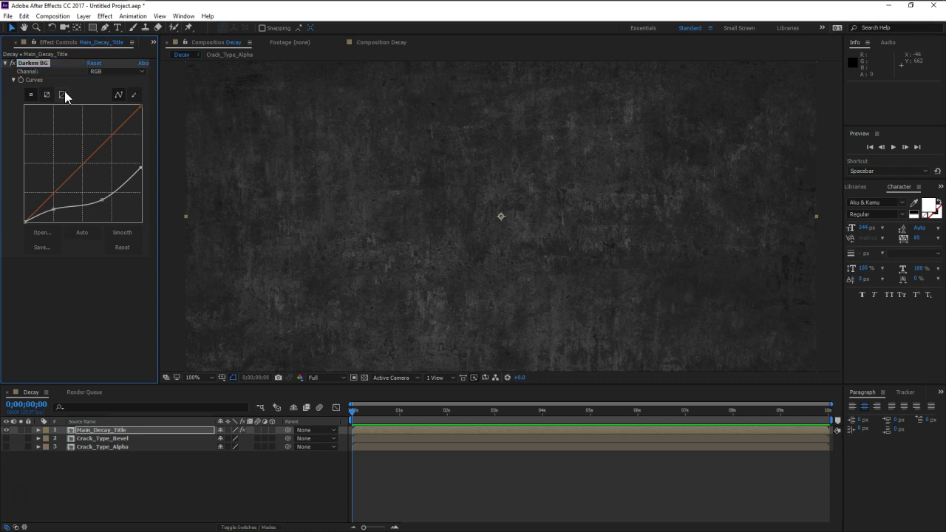
click(80, 281)
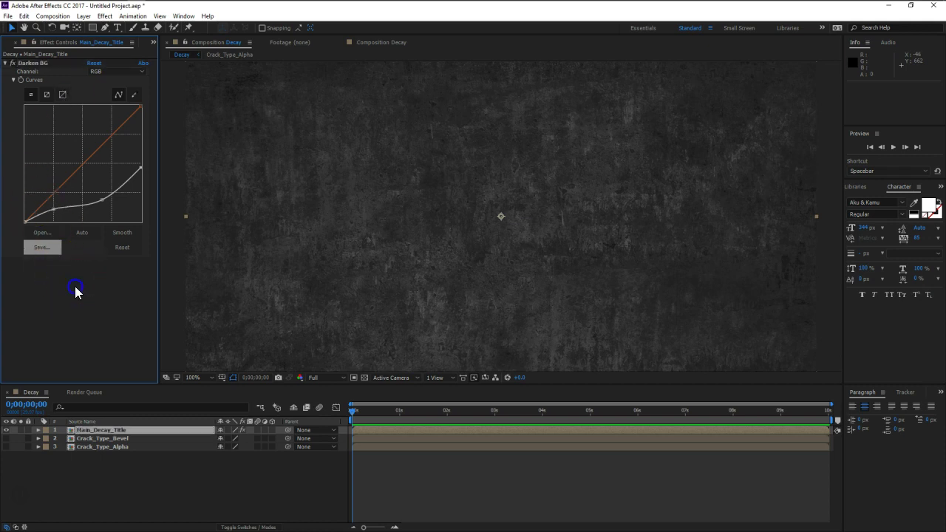
click(5, 63)
key(ctrl+space)
Apply CC Glass to Main_Decay_Title and expand its Surface settings
text(c g)
key(Up)
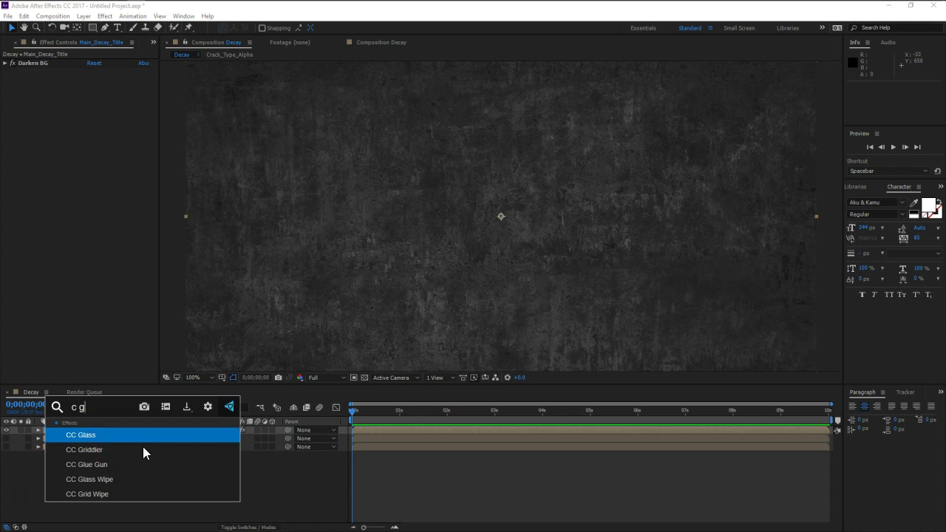
key(Return)
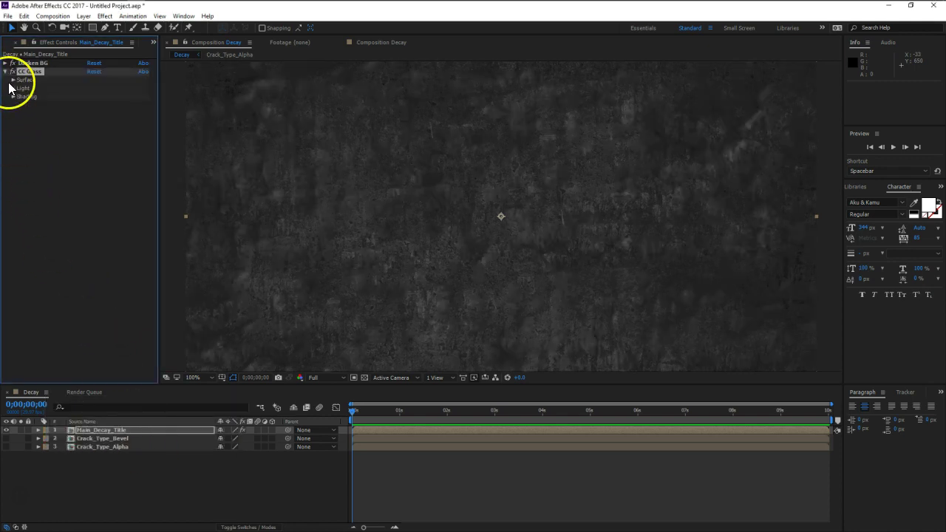
click(12, 80)
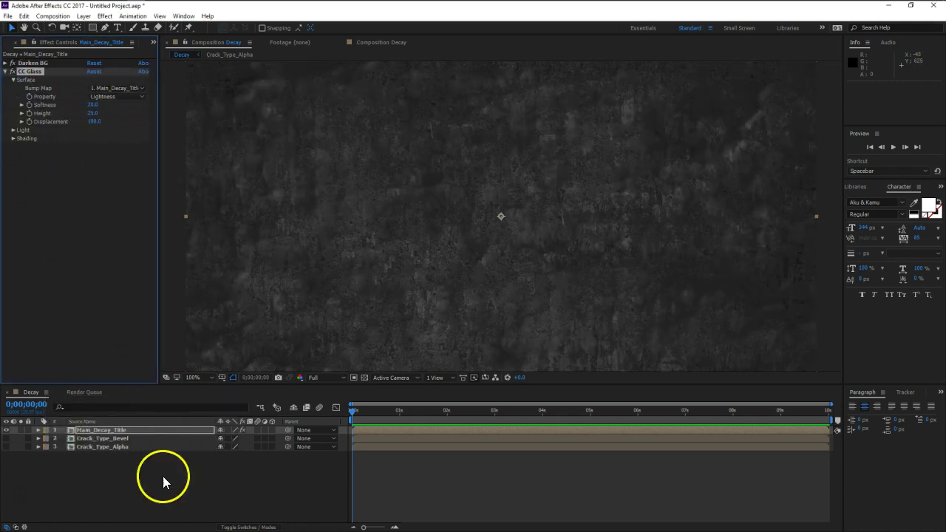
Make Crack_Type_Bevel visible and open its precomposition
click(117, 439)
click(6, 438)
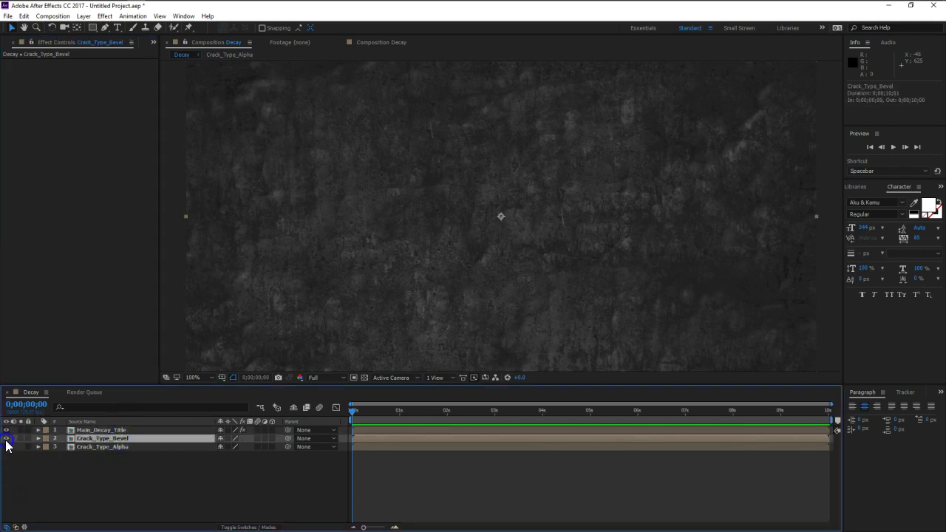
double_click(105, 438)
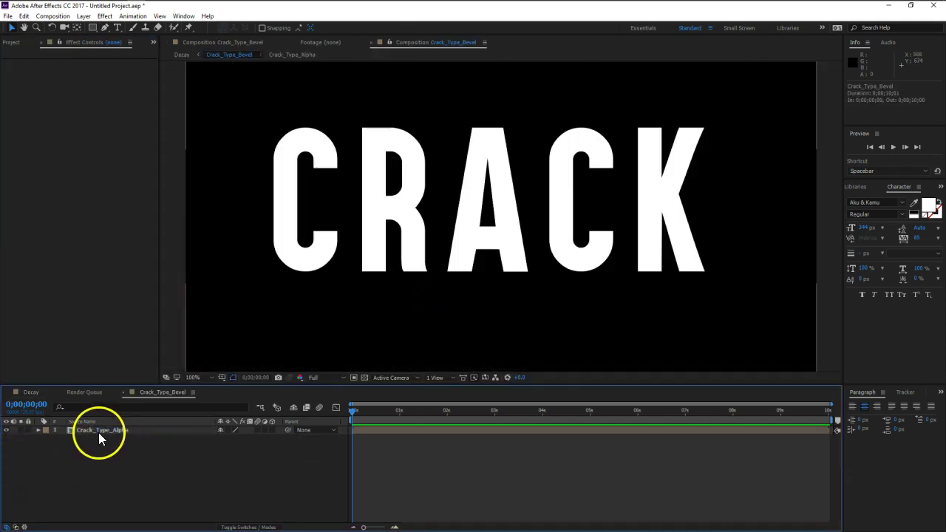
Add an Inner Glow layer style to Crack_Type_Alpha with Normal blend mode and black colour
click(98, 433)
right_click(126, 437)
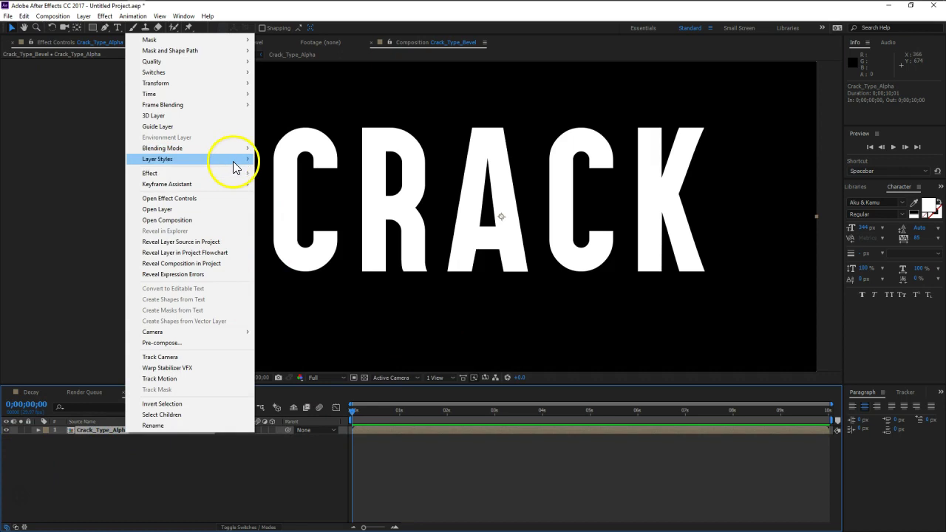
mouse_move(233, 161)
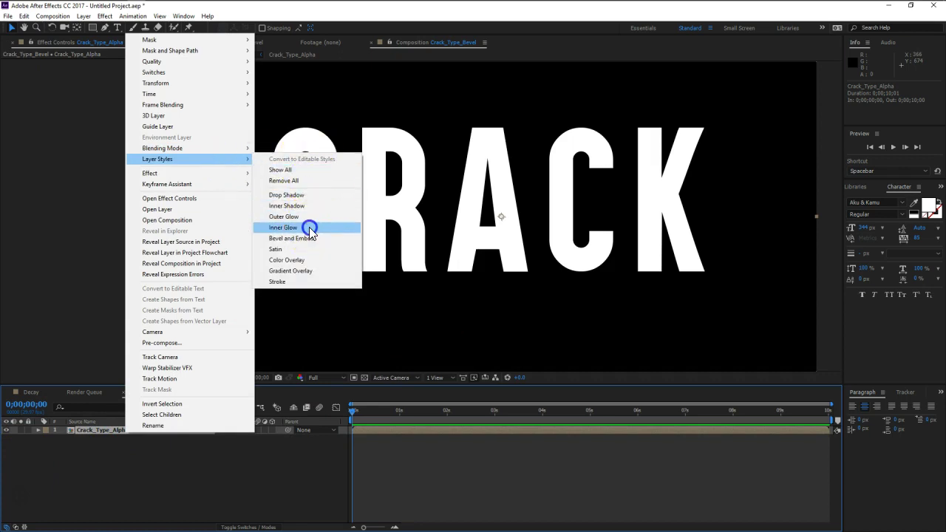
click(309, 226)
click(56, 463)
scroll(111, 483, down, 2)
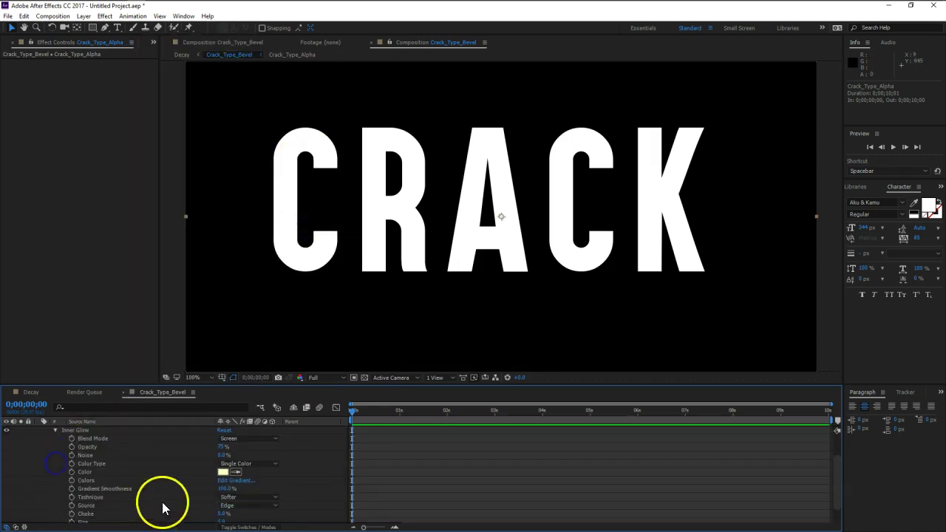
click(231, 441)
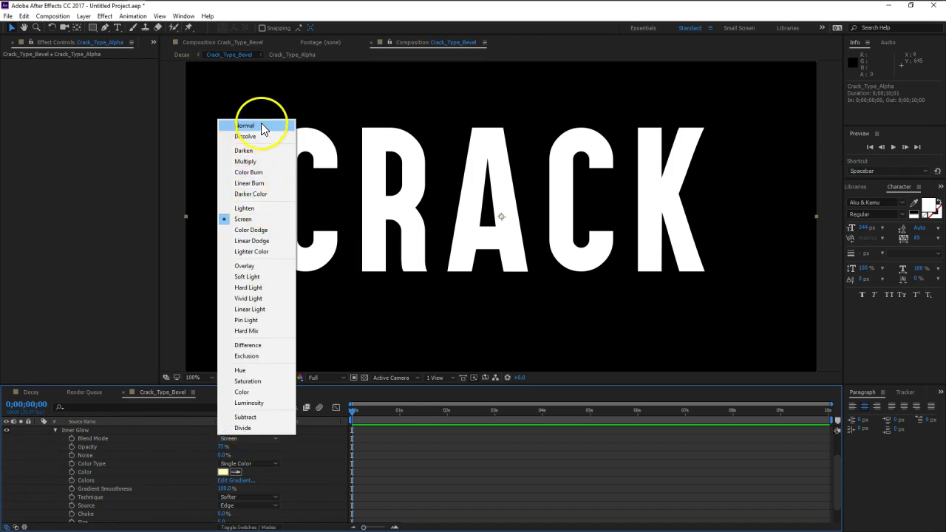
click(261, 123)
click(237, 475)
click(67, 270)
click(280, 147)
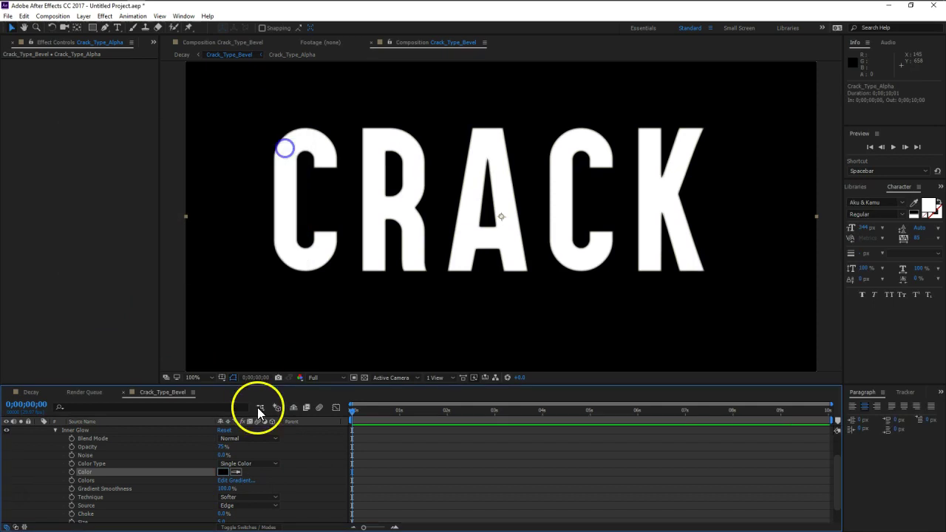
Set the Inner Glow to 100% opacity, Precise technique and size 17
drag(227, 447, 411, 434)
click(232, 496)
click(248, 518)
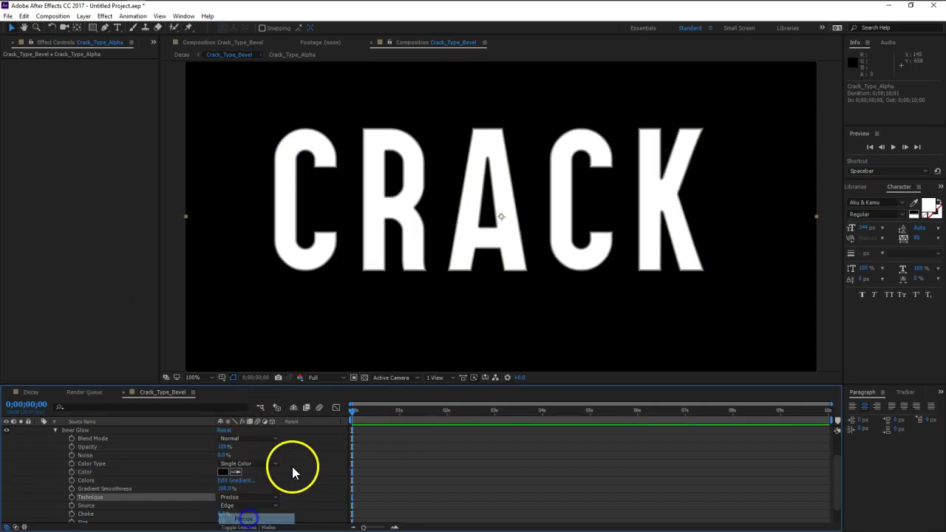
scroll(297, 475, down, 1)
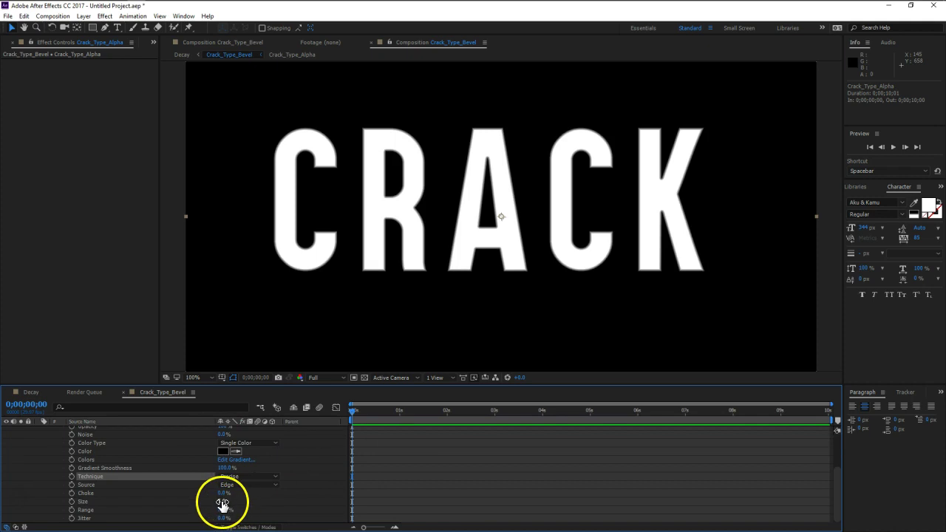
mouse_move(221, 503)
mouse_down()
mouse_move(236, 500)
mouse_move(227, 500)
mouse_up()
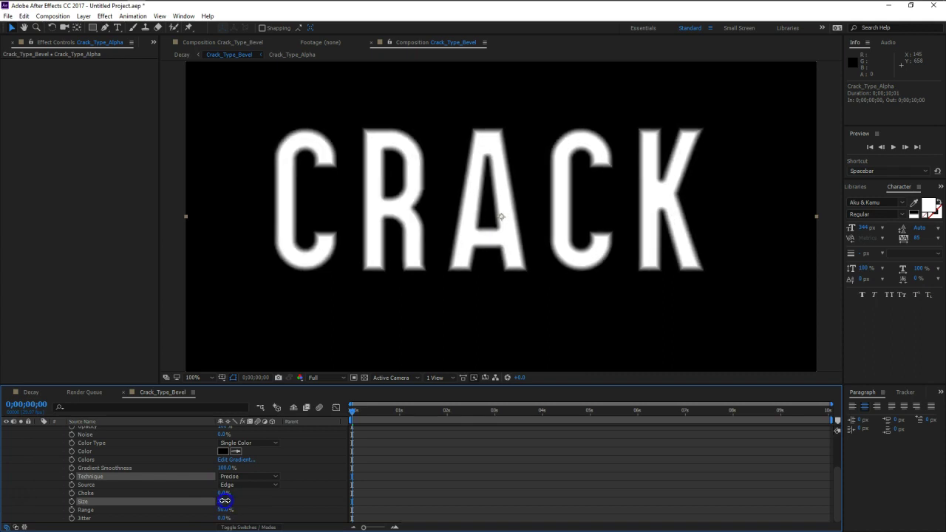
drag(227, 500, 224, 501)
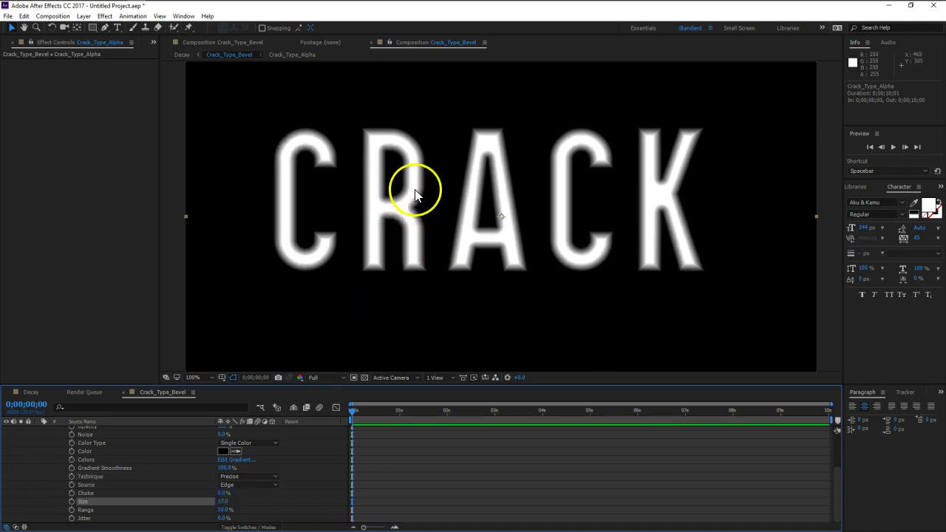
scroll(76, 467, up, 3)
Inside the Crack_Type_Alpha precomp, scale the CRACK text to 128% and nudge it down-right
click(37, 429)
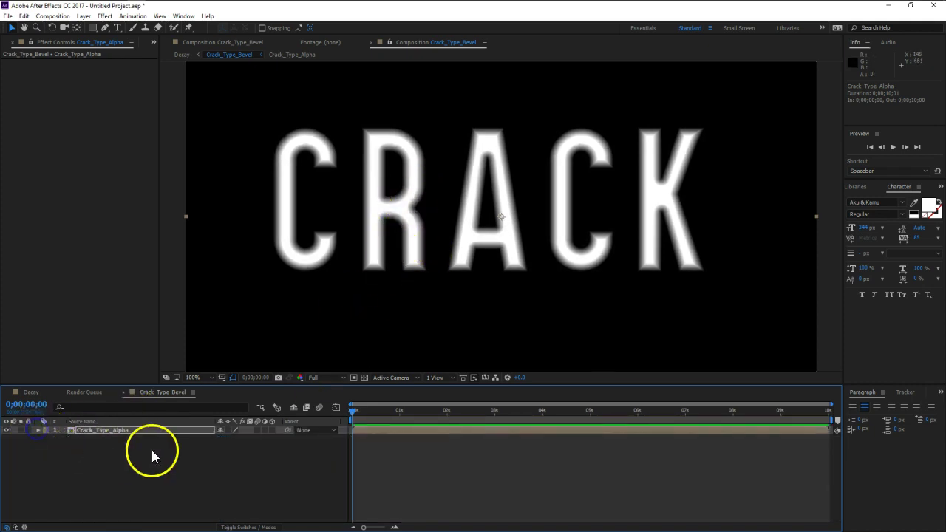
click(151, 450)
scroll(573, 229, down, 2)
scroll(543, 232, up, 2)
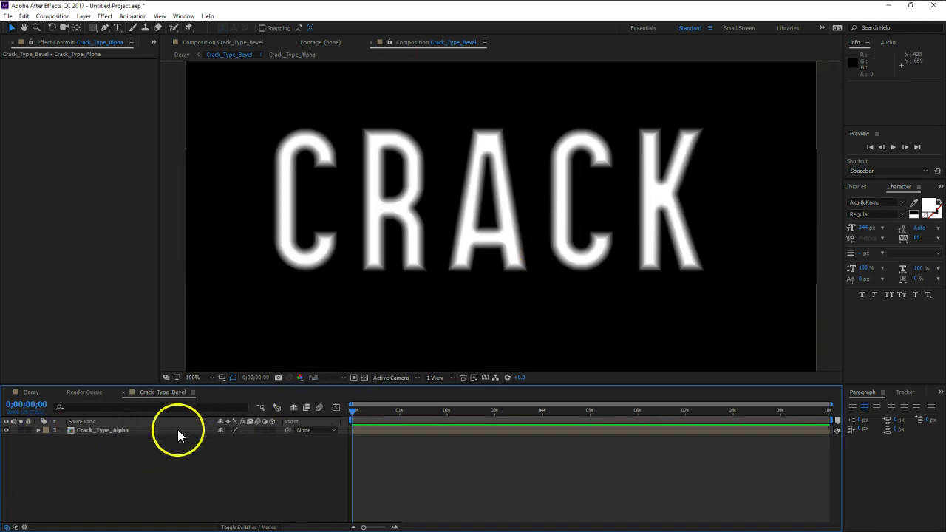
double_click(153, 431)
click(152, 432)
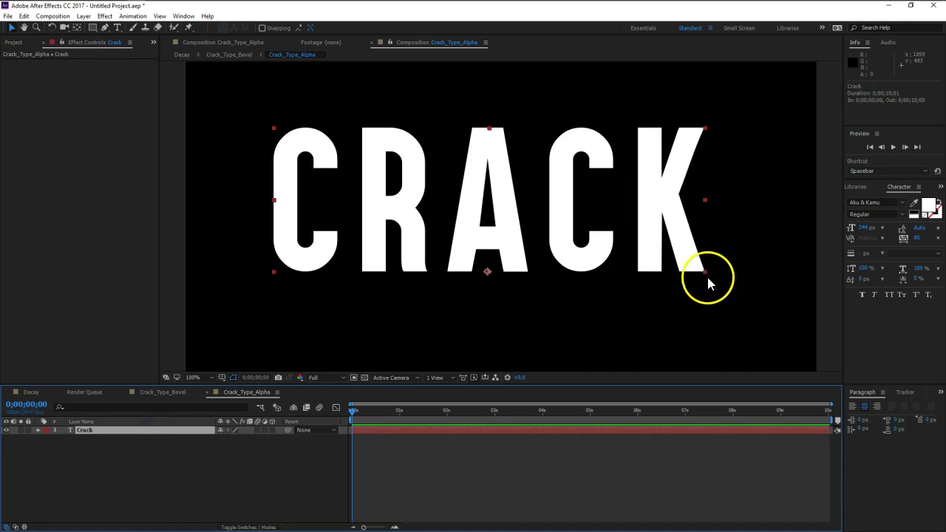
drag(705, 273, 727, 281)
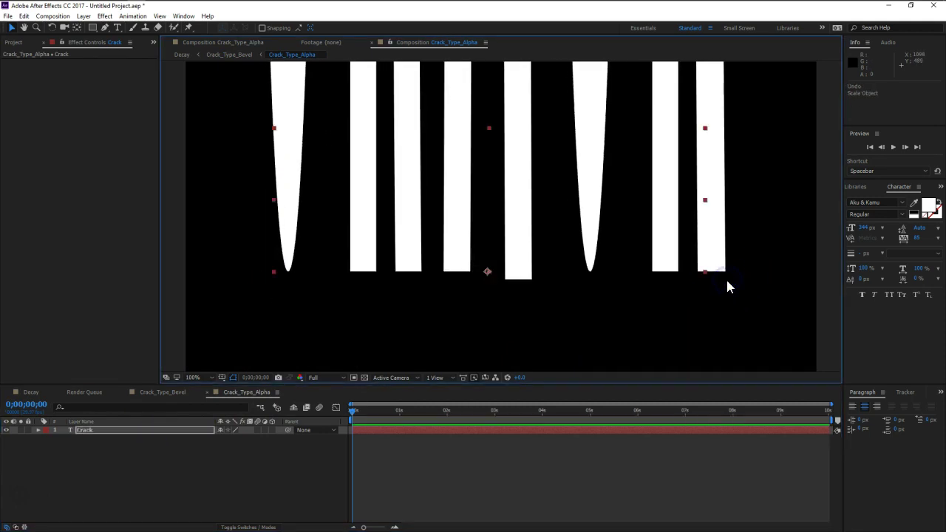
key(ctrl+z)
key(s)
drag(251, 438, 261, 438)
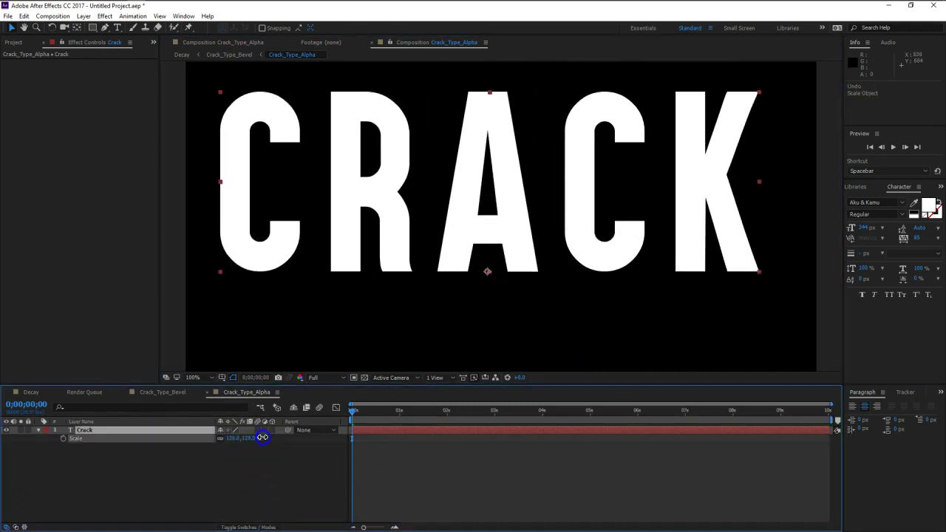
mouse_move(517, 217)
mouse_down()
mouse_move(548, 258)
mouse_move(538, 264)
mouse_up()
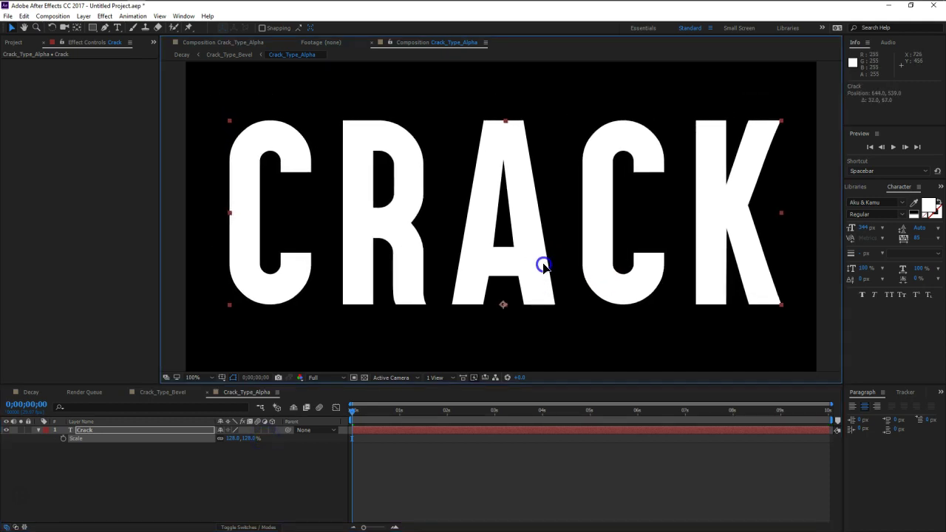
click(165, 473)
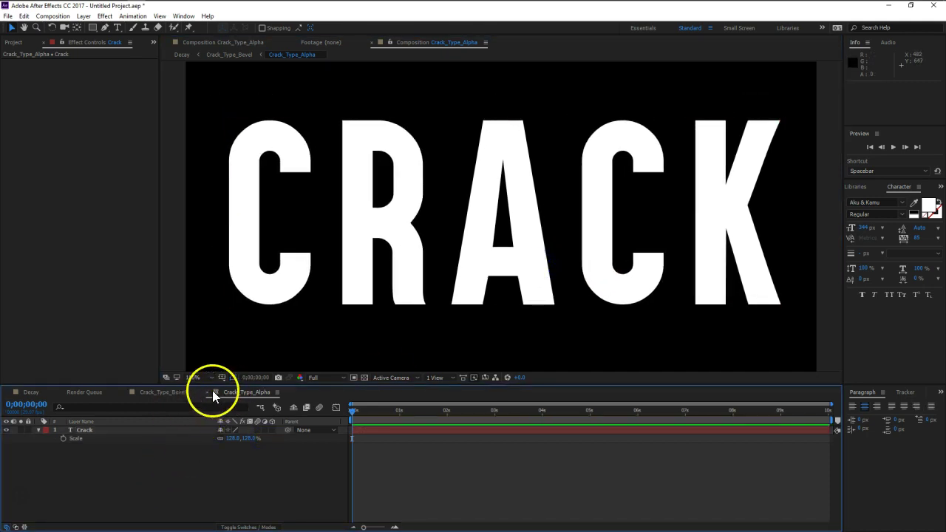
click(208, 392)
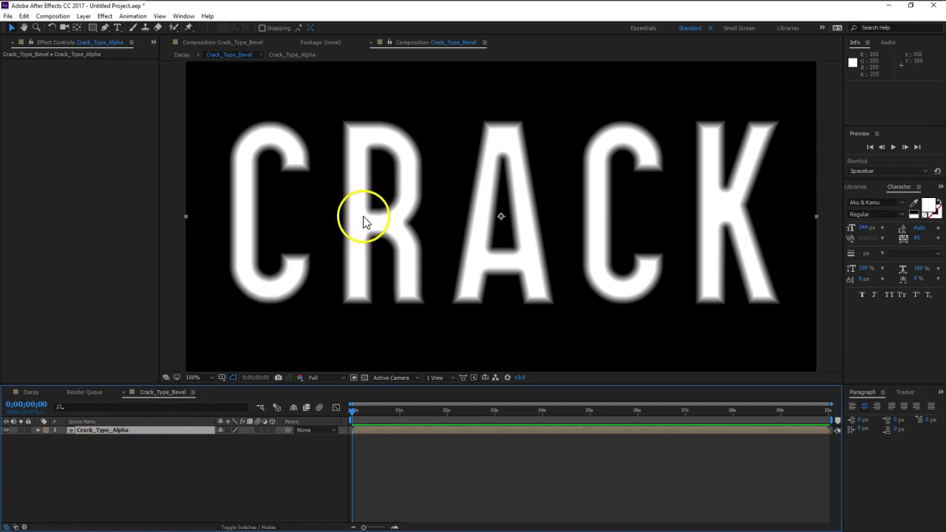
Add a new adjustment layer to the Crack_Type_Bevel comp and open it in its viewer
click(365, 377)
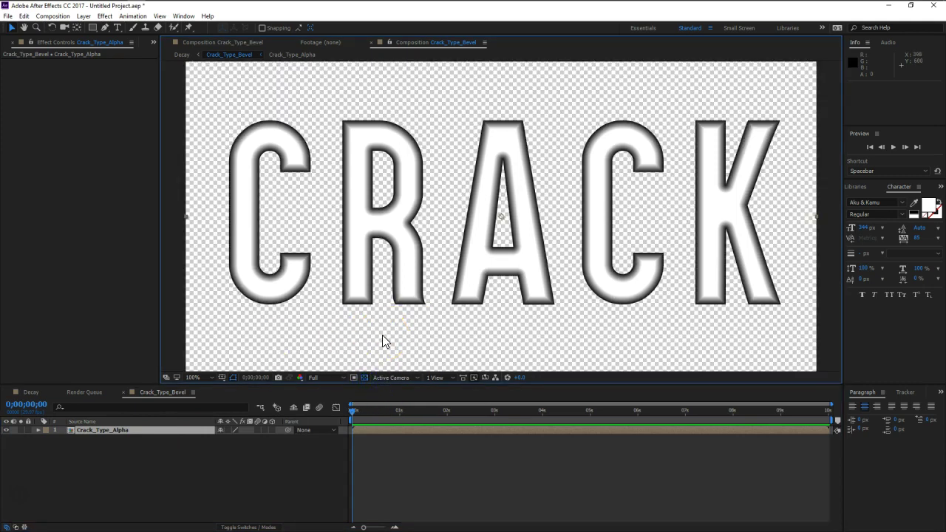
click(364, 378)
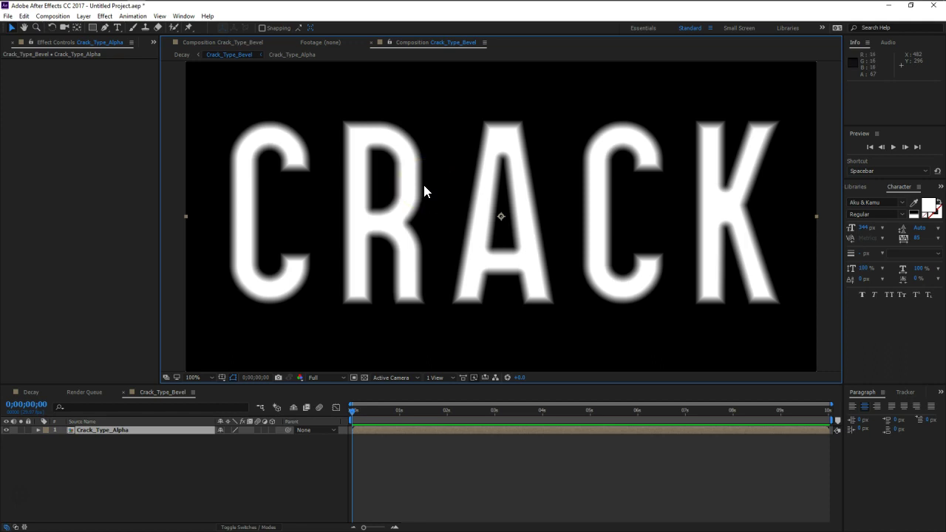
key(ctrl+alt+y)
double_click(424, 191)
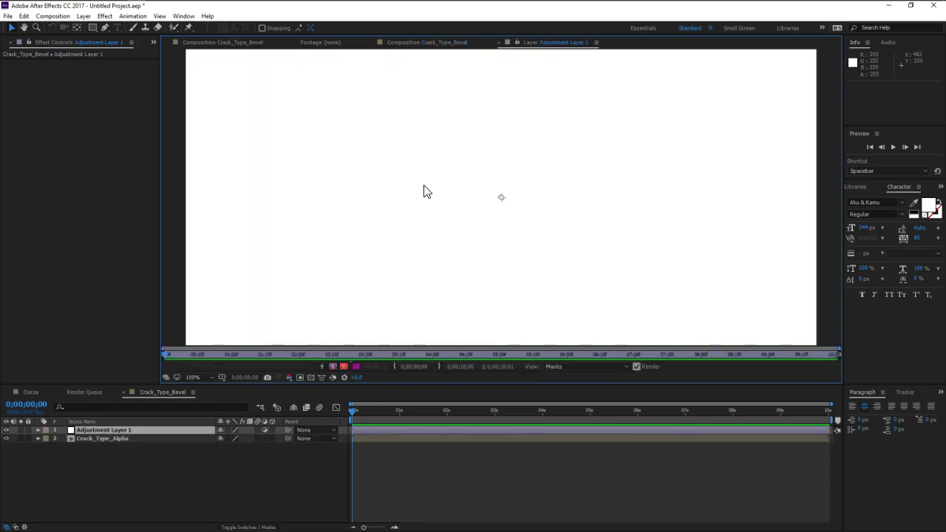
Close the extra viewer tabs and rename the adjustment layer AntiAlias
click(498, 42)
click(294, 42)
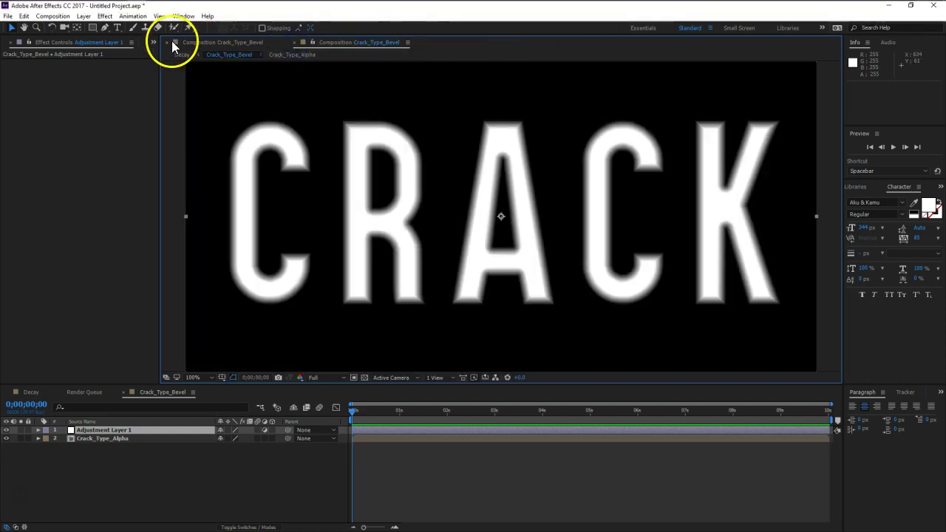
click(168, 42)
click(104, 430)
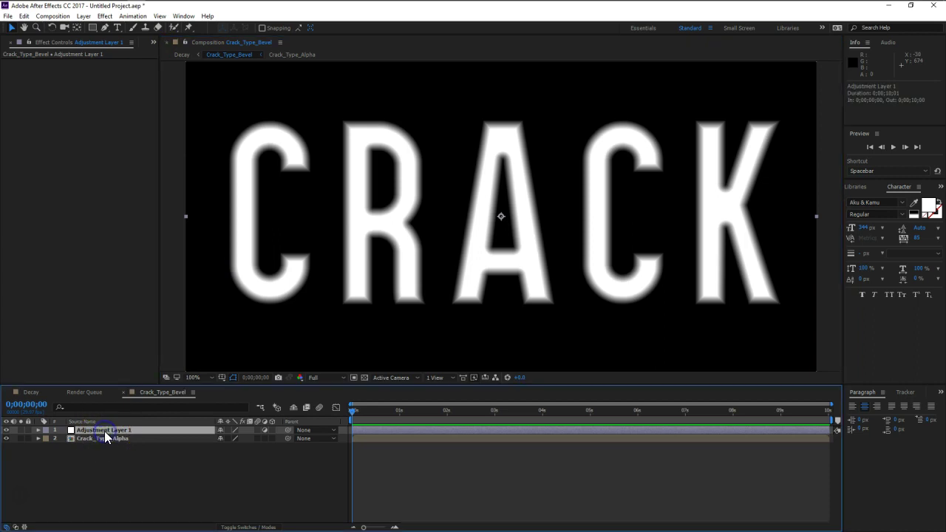
key(Return)
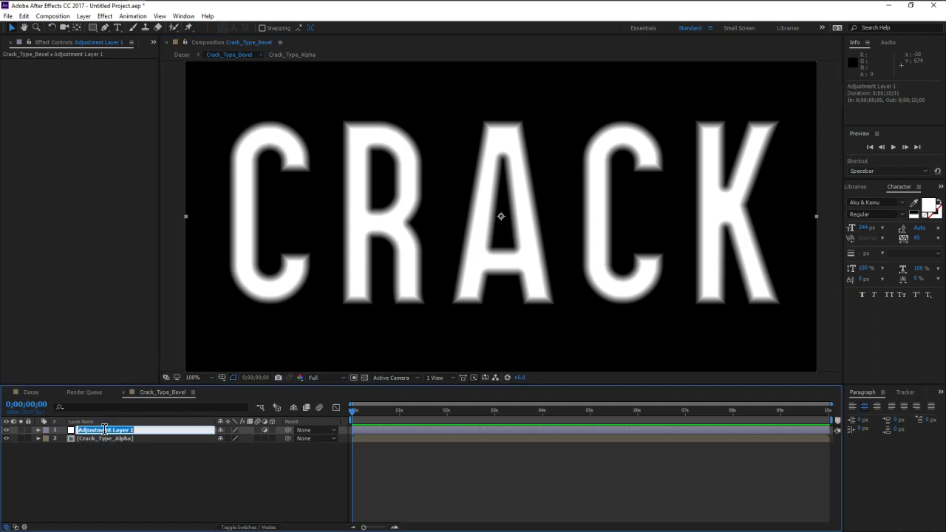
text(AntiAlias)
key(Return)
Apply Box Blur with Blur Radius 1.5 and Repeat Edge Pixels turned on
key(ctrl+space)
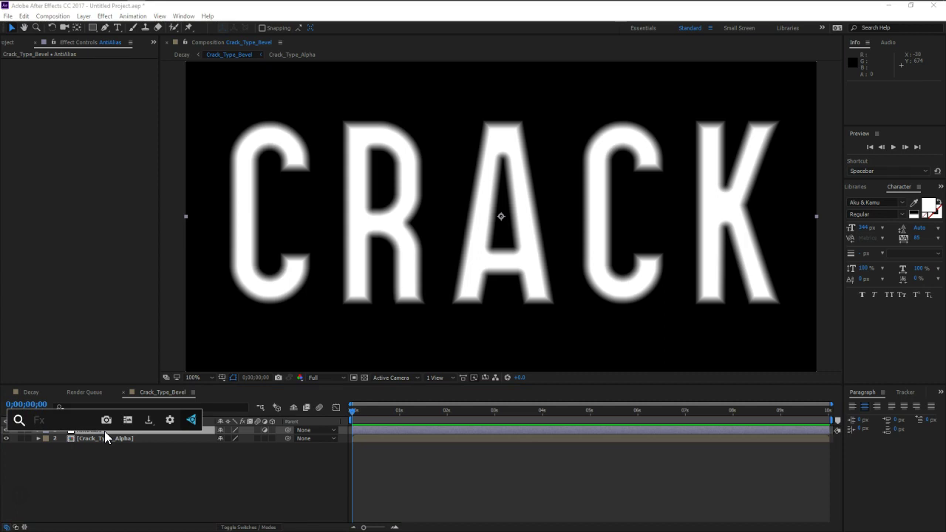
text(box)
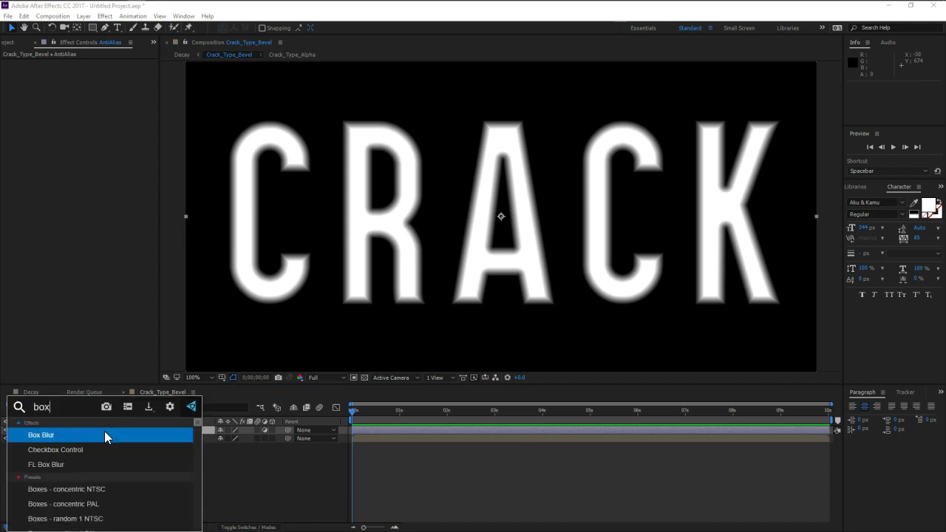
key(Return)
click(43, 166)
click(88, 72)
text(1)
key(Return)
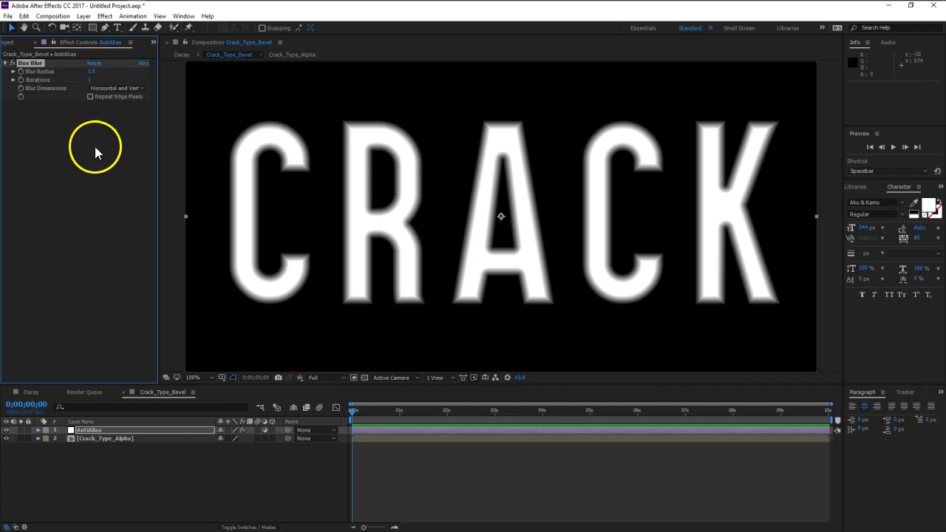
click(90, 97)
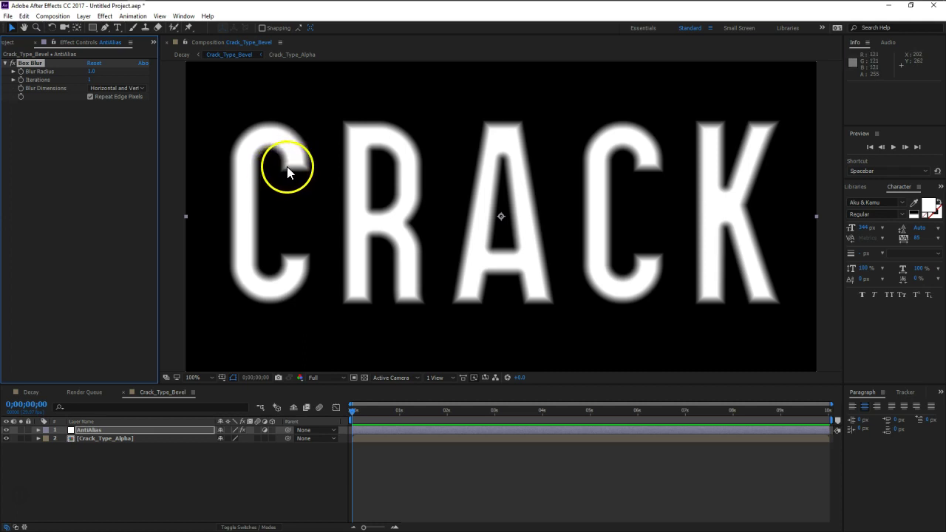
click(91, 70)
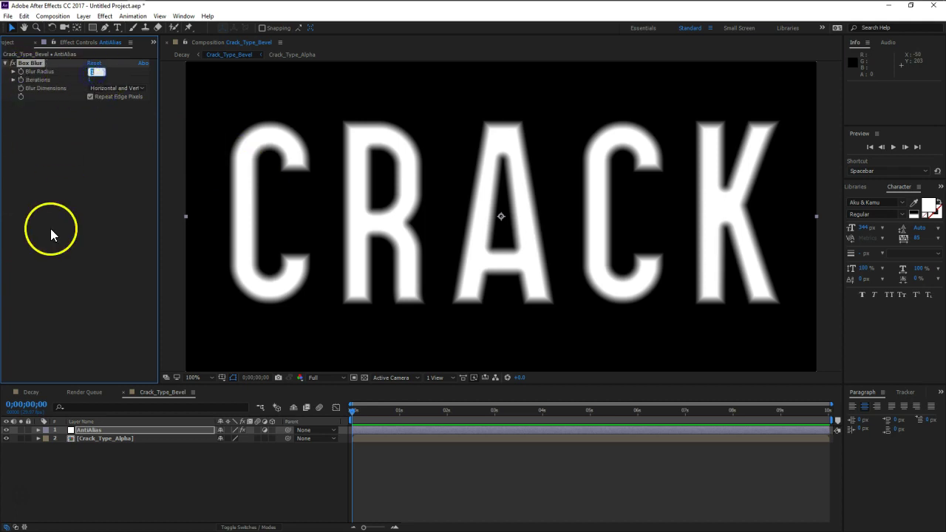
text(1.5)
key(Return)
click(162, 465)
scroll(484, 247, down, 2)
scroll(484, 248, up, 2)
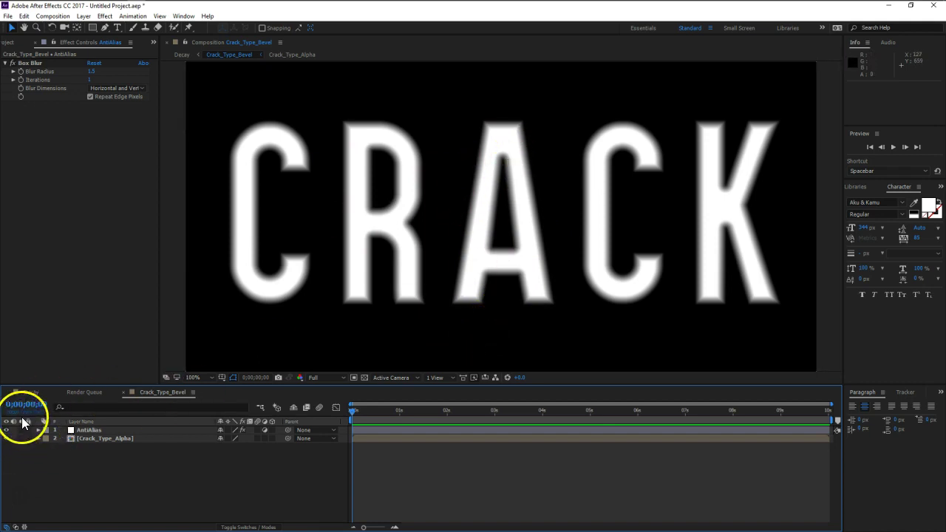
In Decay, set Main_Decay_Title's CC Glass bump map to Crack_Type_Bevel with Softness 0
click(33, 394)
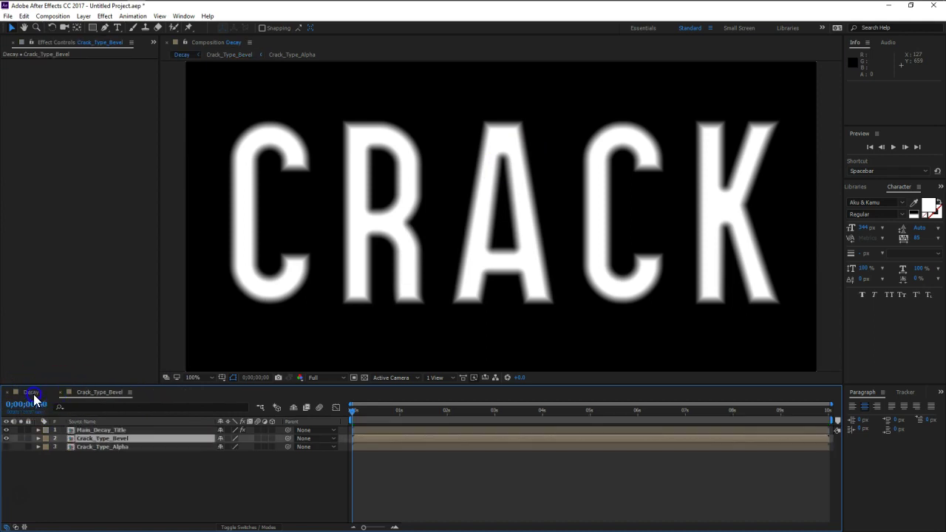
click(102, 430)
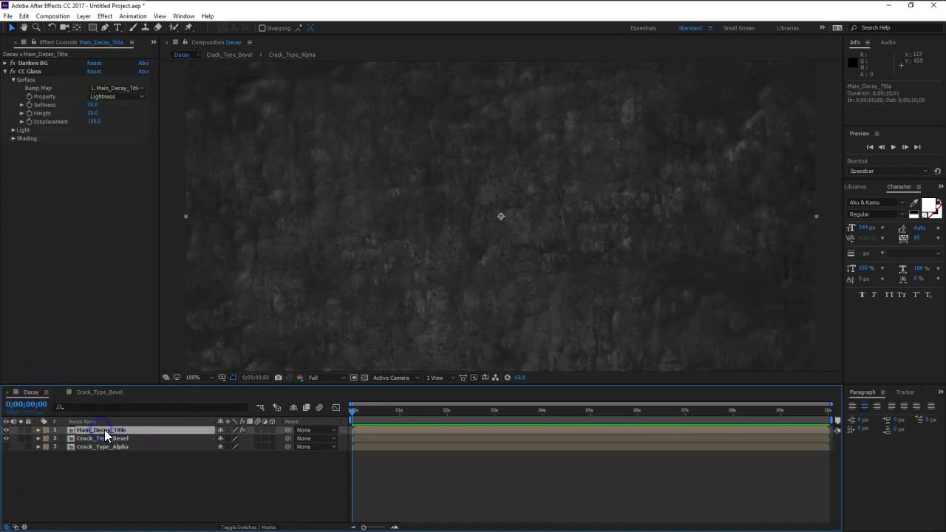
click(119, 88)
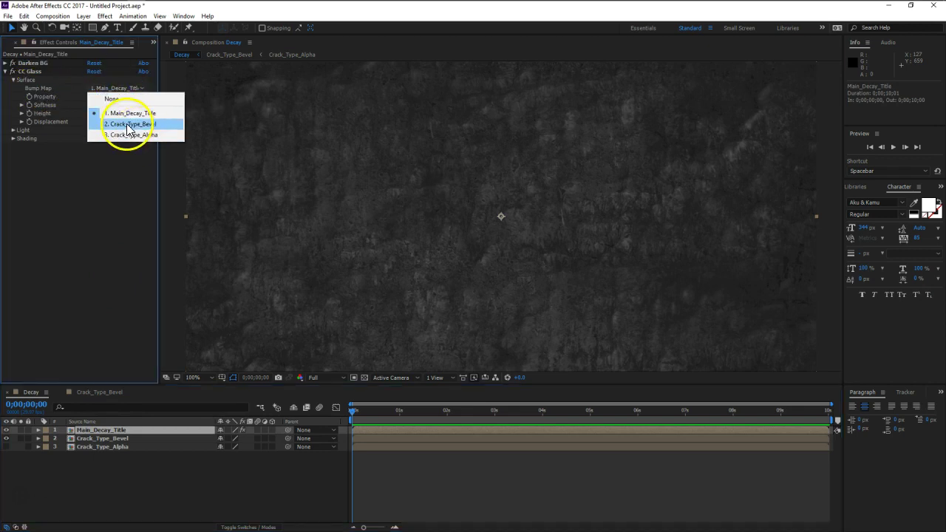
click(130, 124)
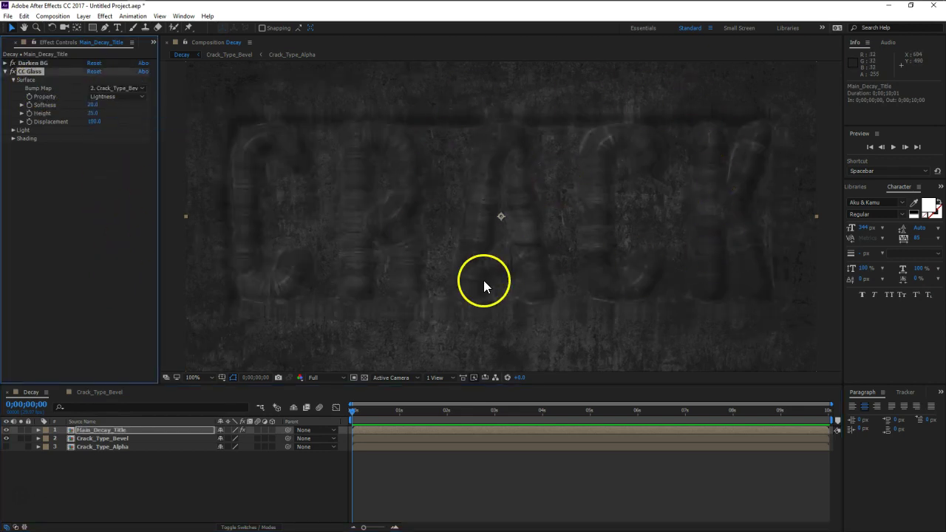
drag(96, 108, 59, 109)
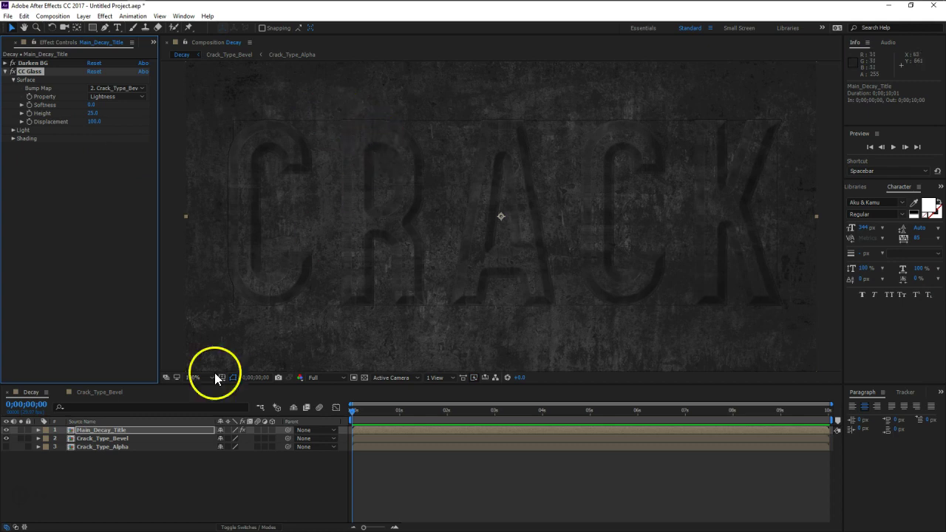
click(113, 394)
click(8, 431)
click(28, 393)
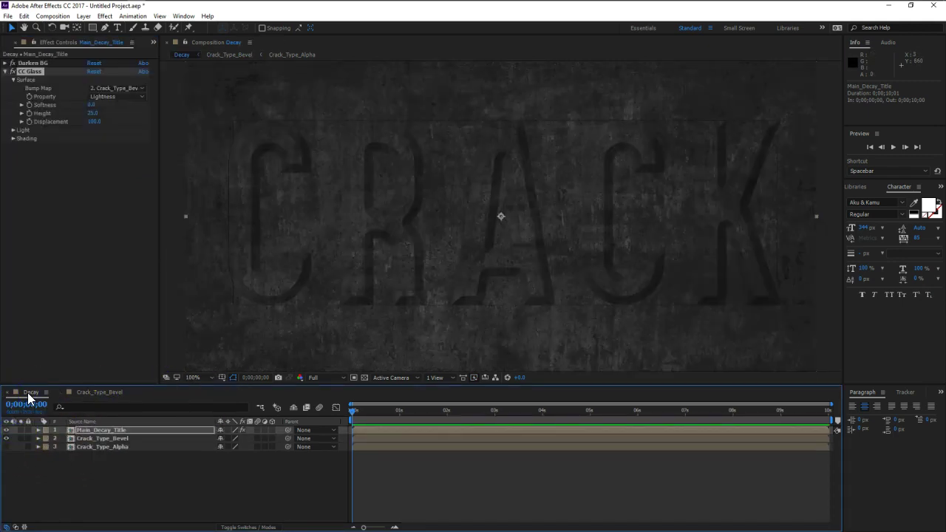
In Crack_Type_Bevel, expand Crack_Type_Alpha and scrub its Inner Glow Size
click(98, 394)
click(82, 439)
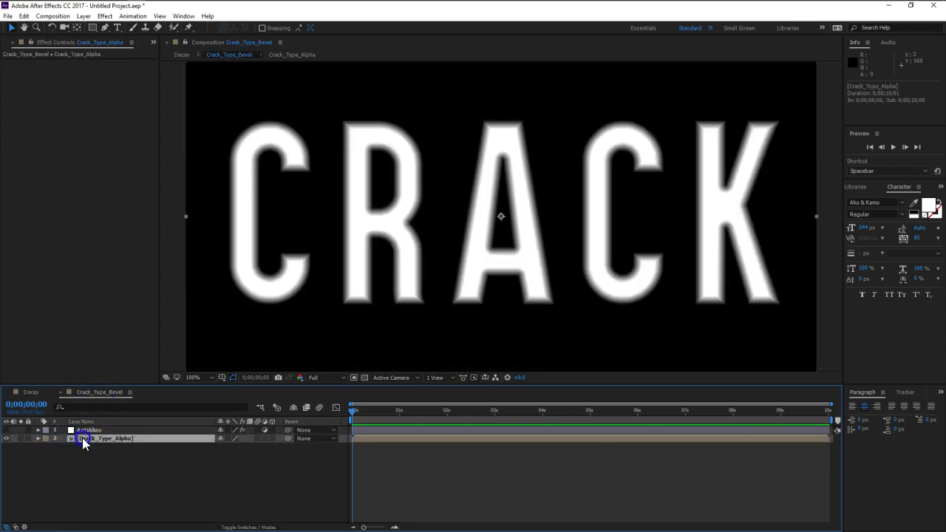
right_click(88, 438)
click(88, 465)
click(38, 438)
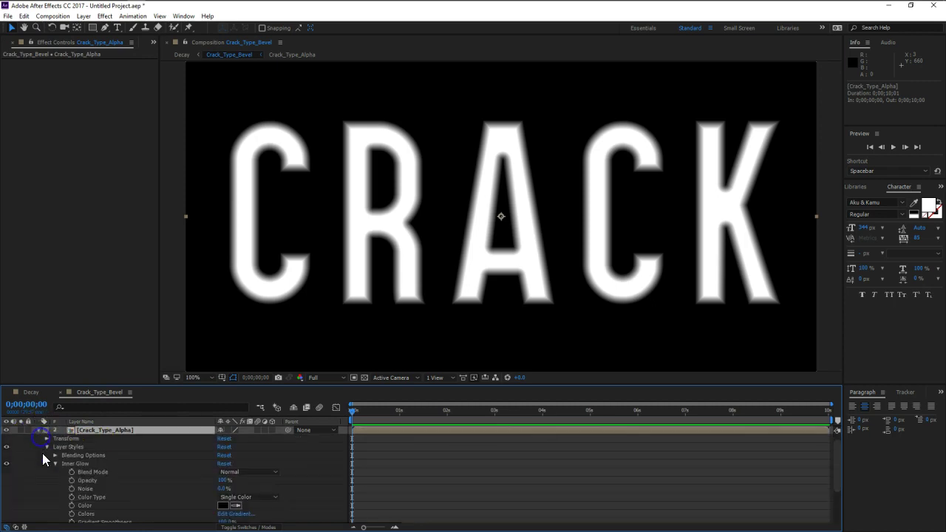
scroll(157, 483, up, 1)
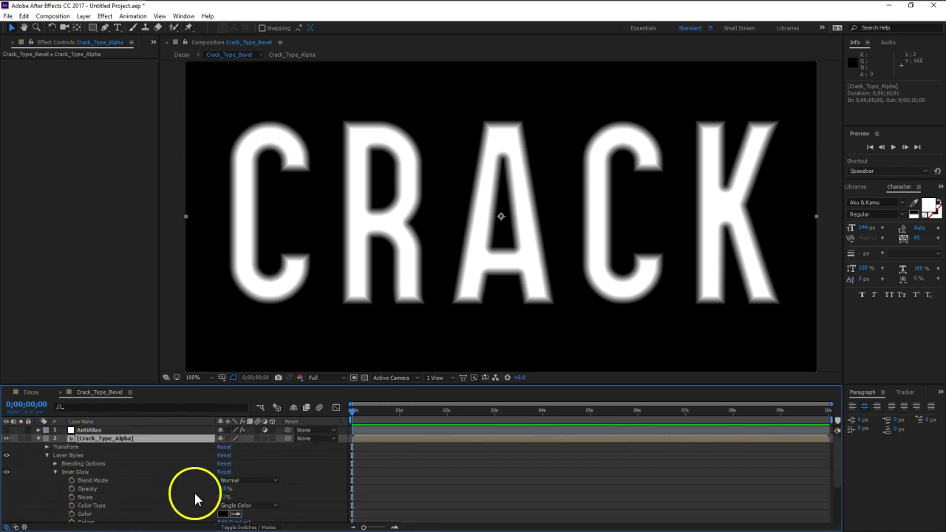
scroll(288, 479, down, 3)
scroll(274, 496, down, 3)
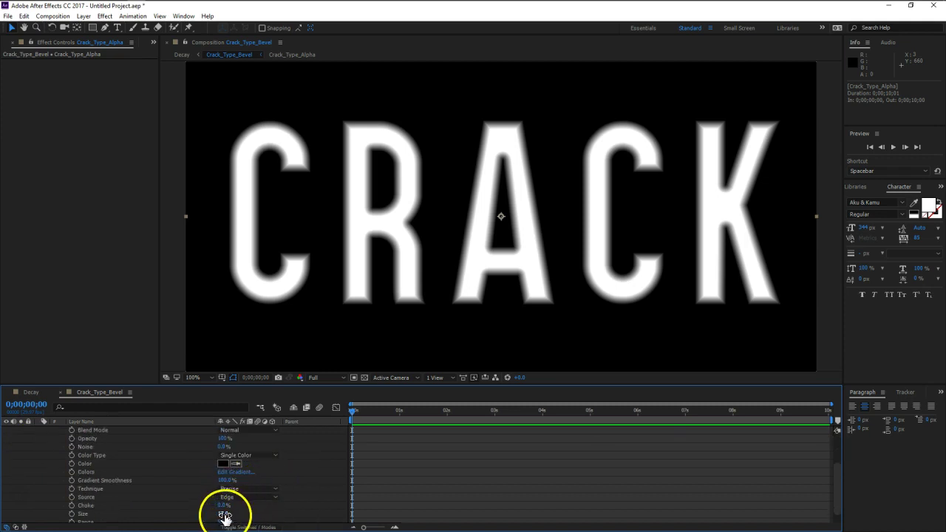
drag(223, 514, 226, 514)
Back in Decay, toggle CC Glass off and on to compare its effect
click(98, 466)
click(30, 392)
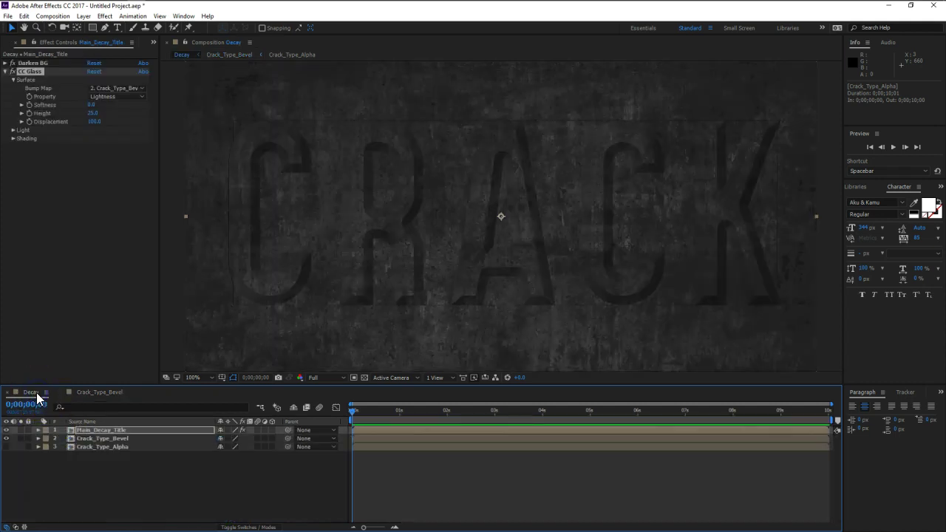
click(84, 459)
click(27, 175)
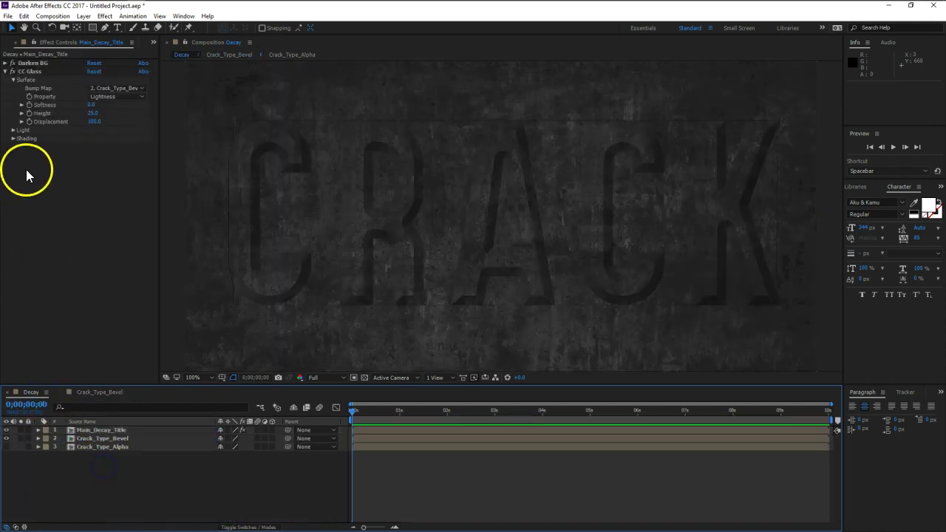
click(12, 71)
click(12, 71)
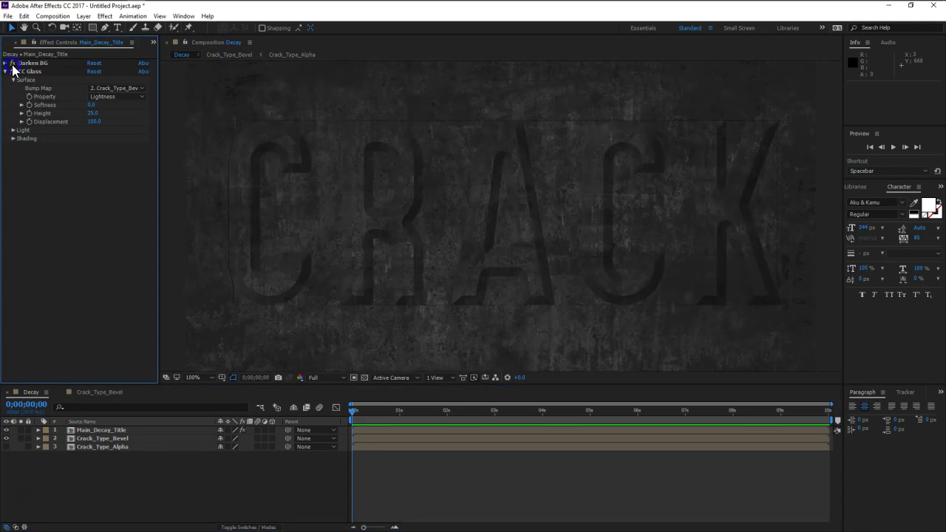
Set CC Glass Displacement to 0 and Height to 50
drag(93, 122, 96, 128)
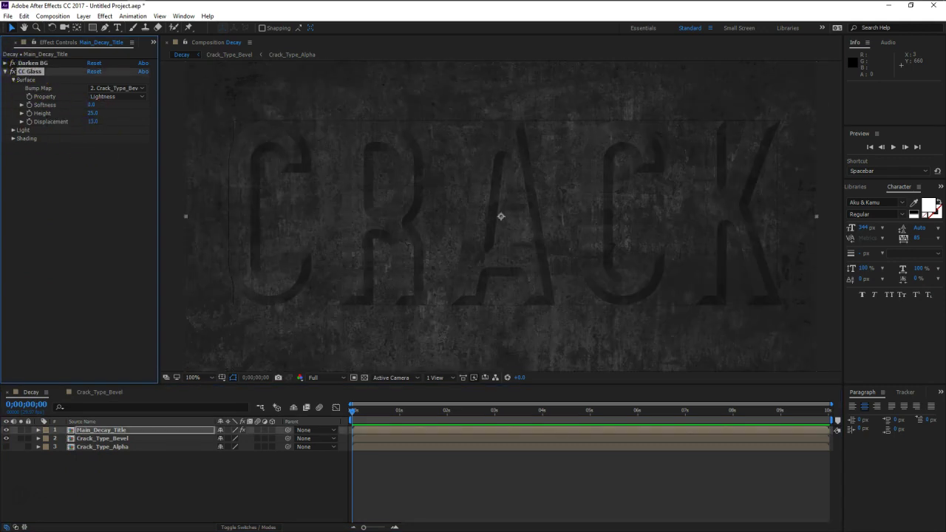
text(0)
key(Return)
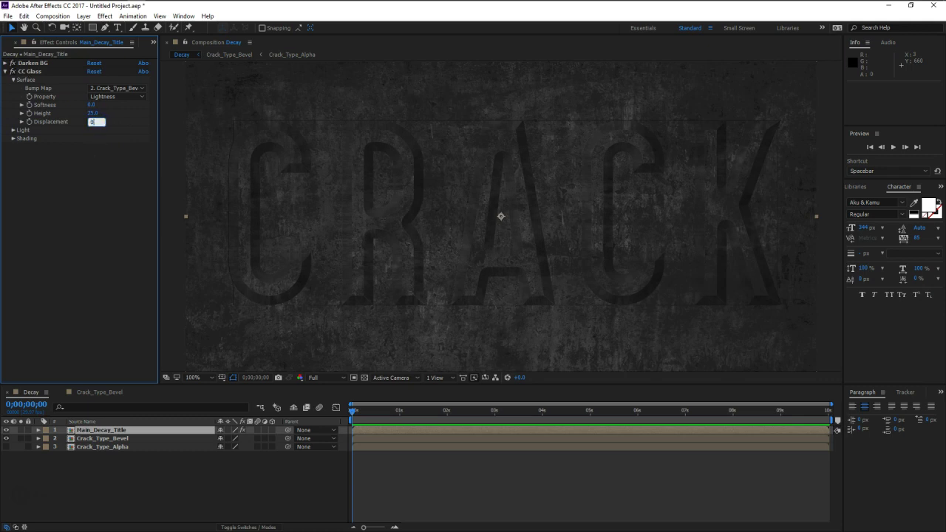
click(96, 113)
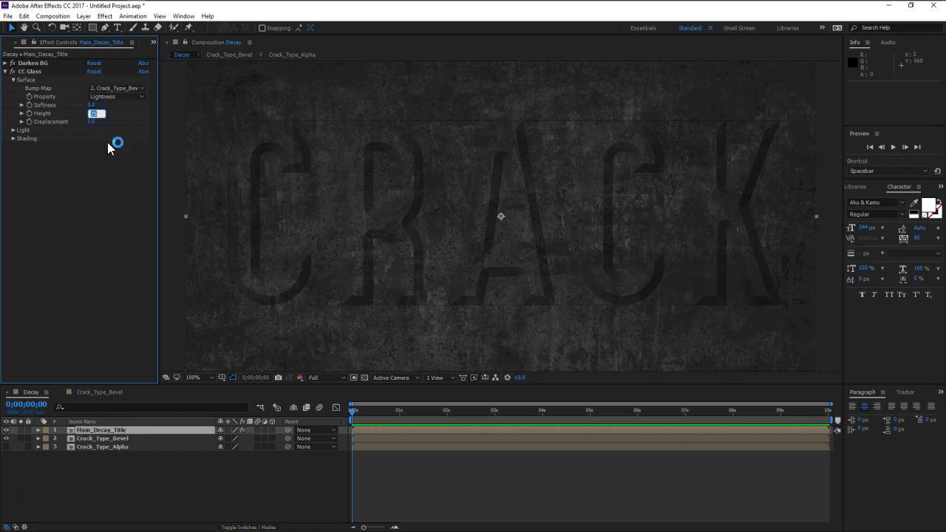
key(Return)
click(712, 108)
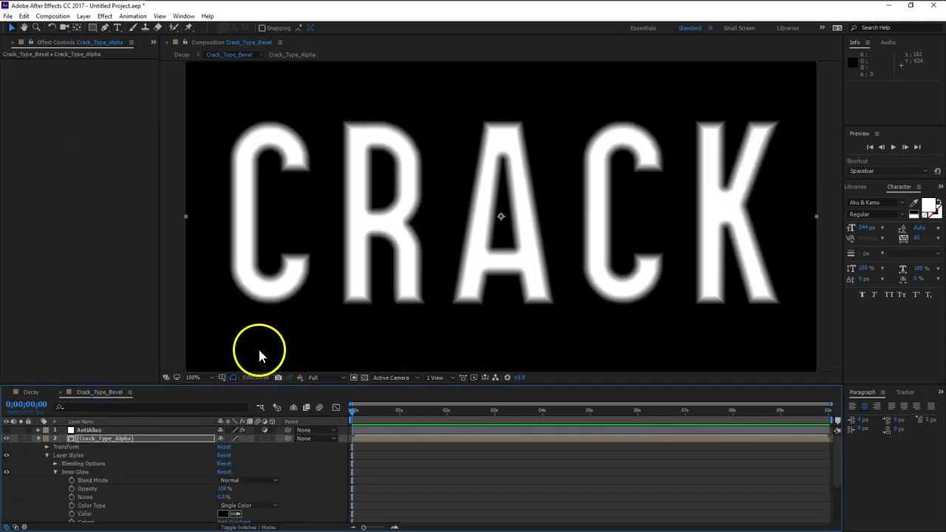
Collapse Crack_Type_Alpha's properties and return to the Decay composition
click(38, 438)
click(79, 473)
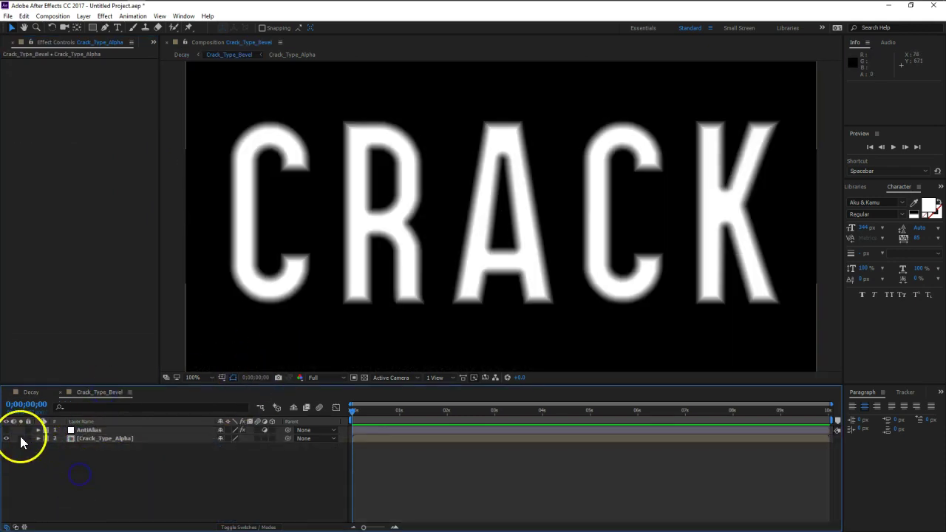
click(31, 392)
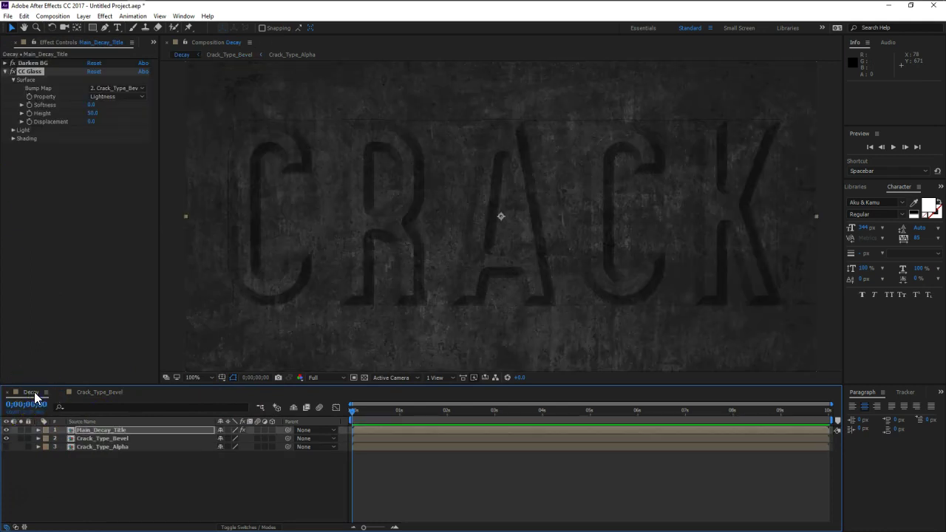
Open the Crack_Type_Alpha precomp and set the Crack text's Scale to 120%
click(99, 392)
click(104, 438)
double_click(105, 438)
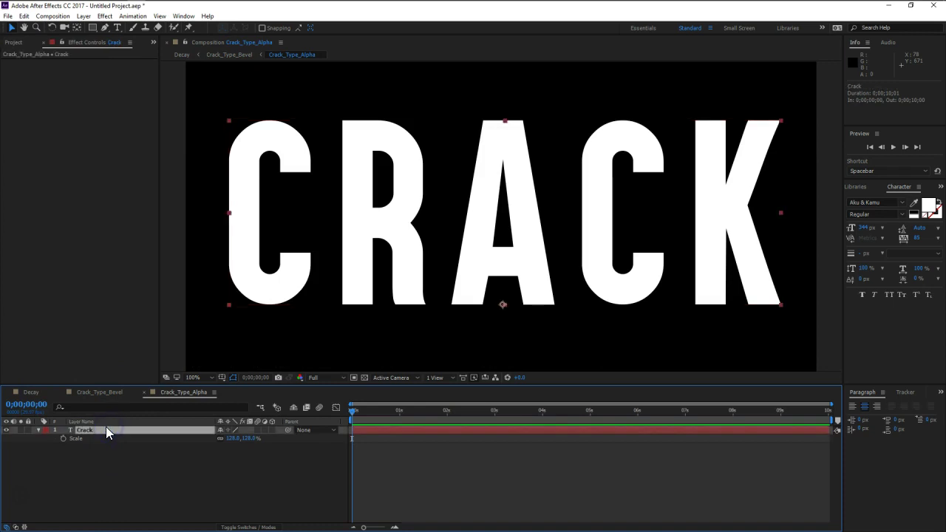
click(233, 438)
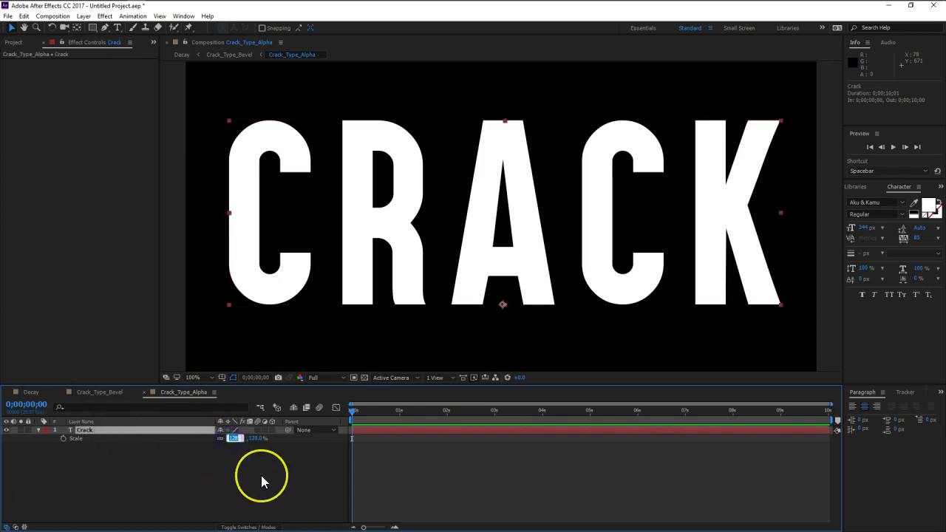
text(120)
key(Return)
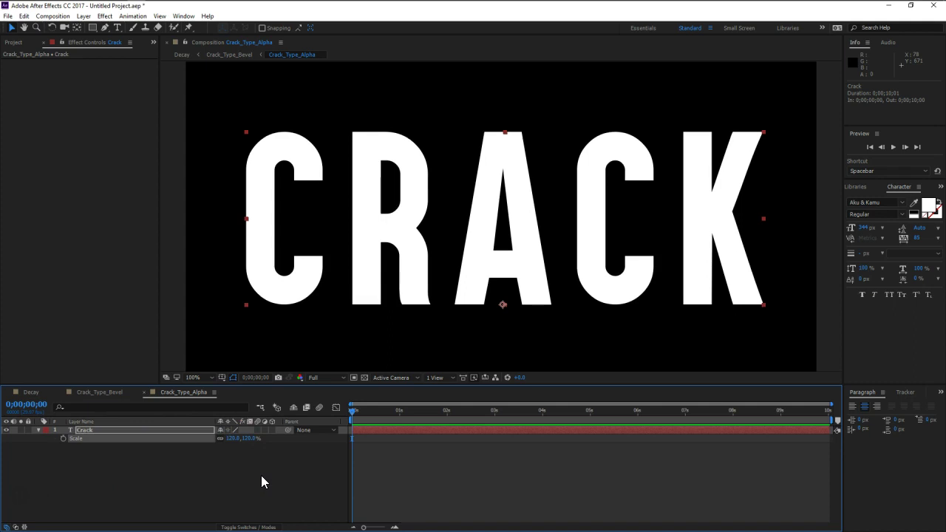
Check the smaller CRACK in Decay, preview transparency, then close Crack_Type_Alpha
click(30, 393)
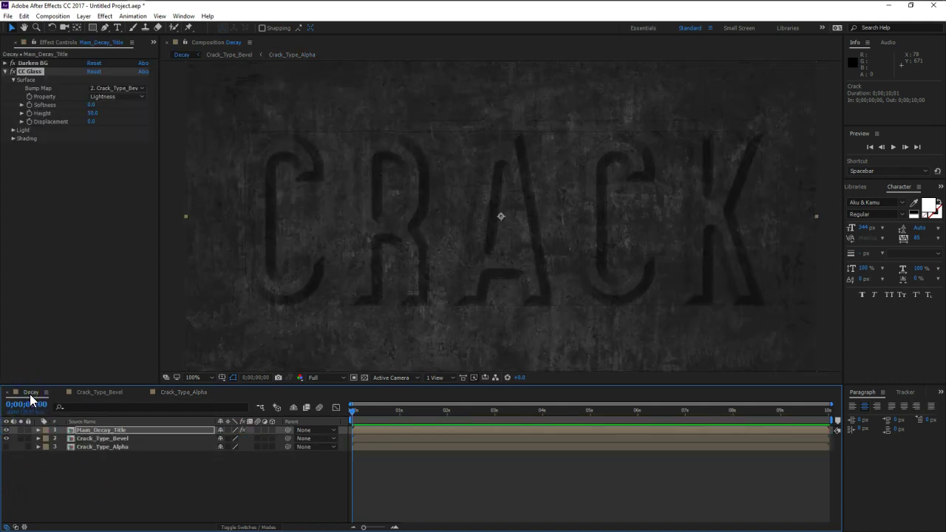
click(99, 416)
click(169, 393)
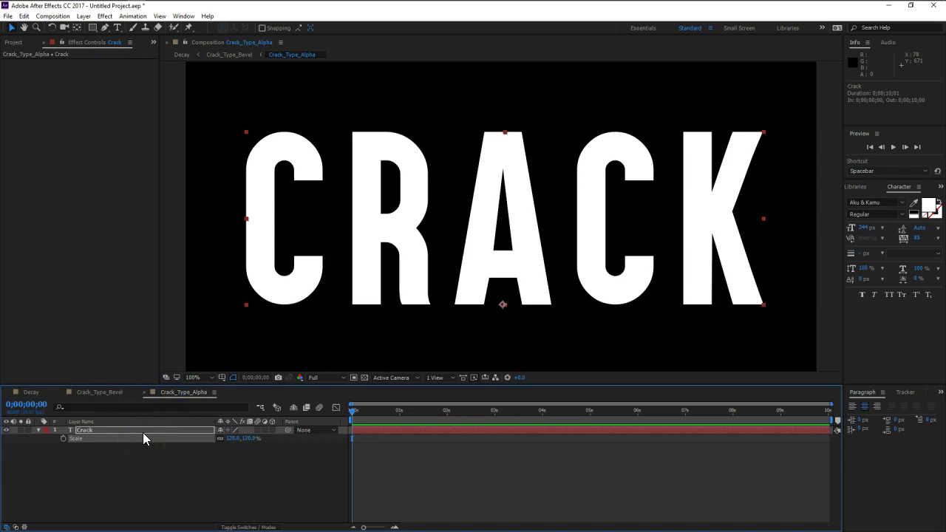
click(163, 487)
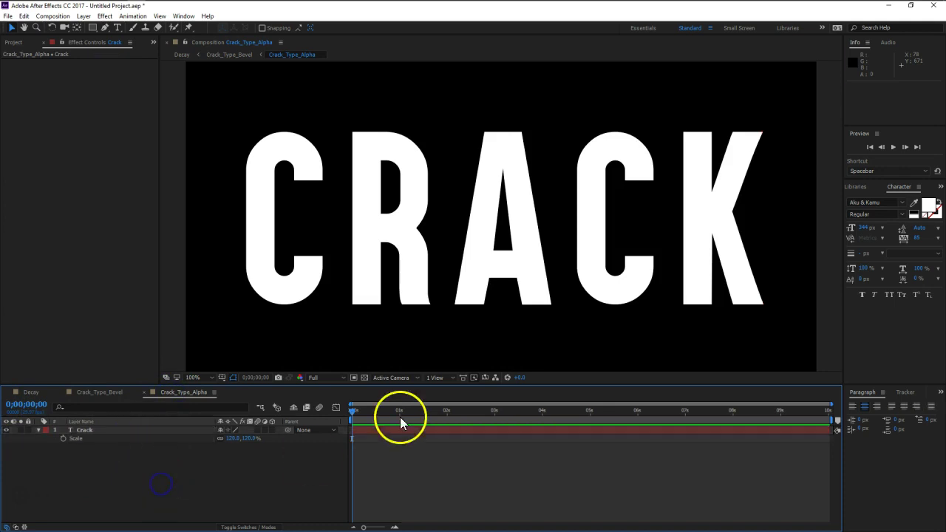
click(362, 378)
click(363, 377)
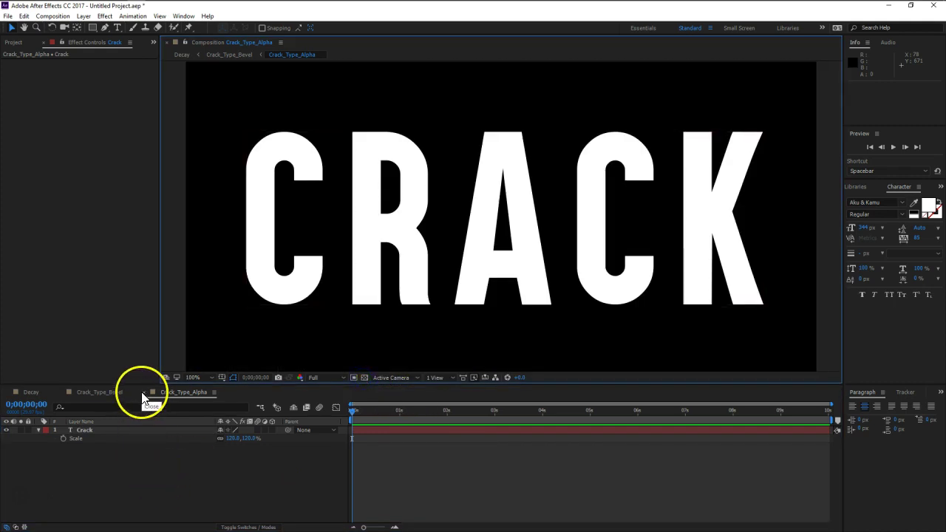
click(143, 392)
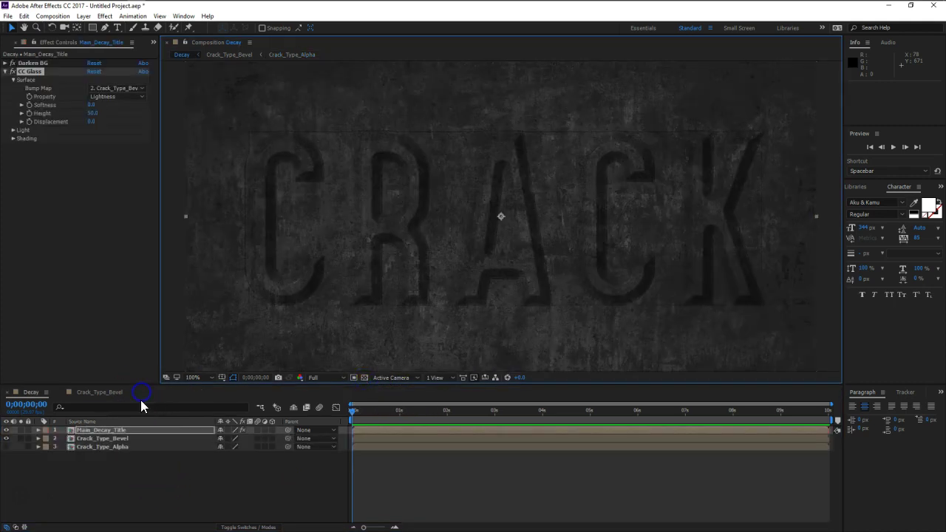
Select Main_Decay_Title, review its effect settings, then return to the Project panel
click(106, 436)
click(212, 468)
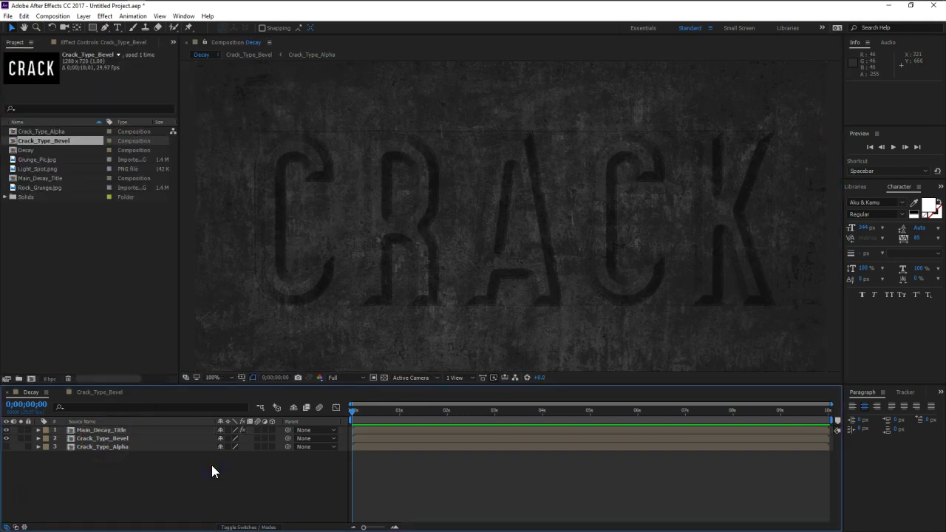
click(216, 446)
click(375, 217)
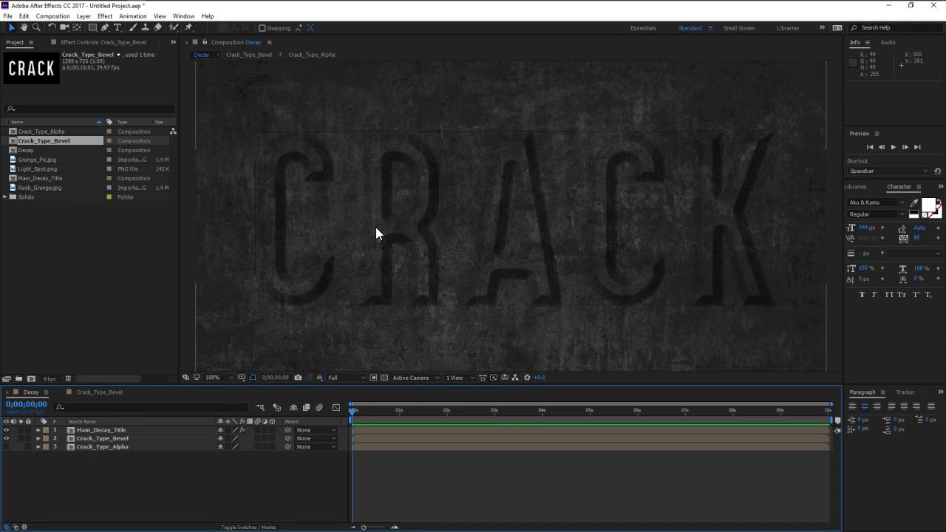
click(34, 392)
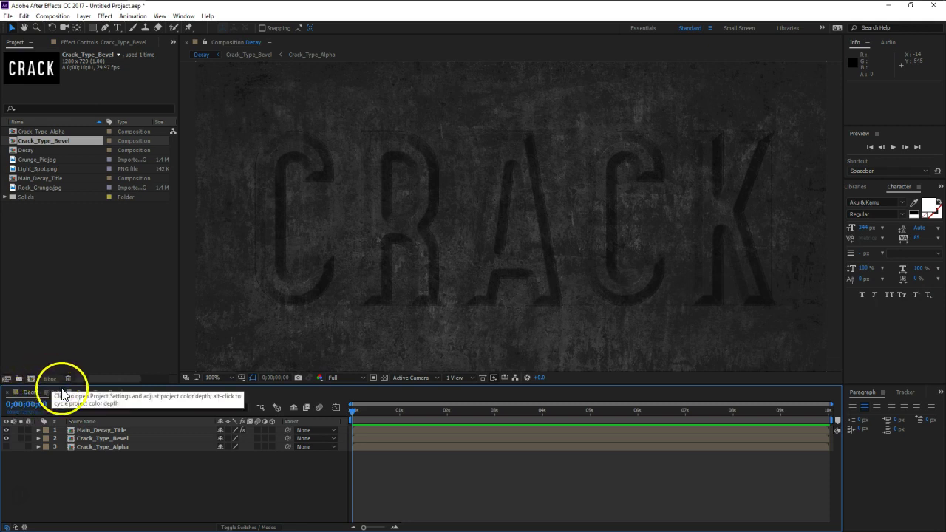
click(102, 430)
click(101, 42)
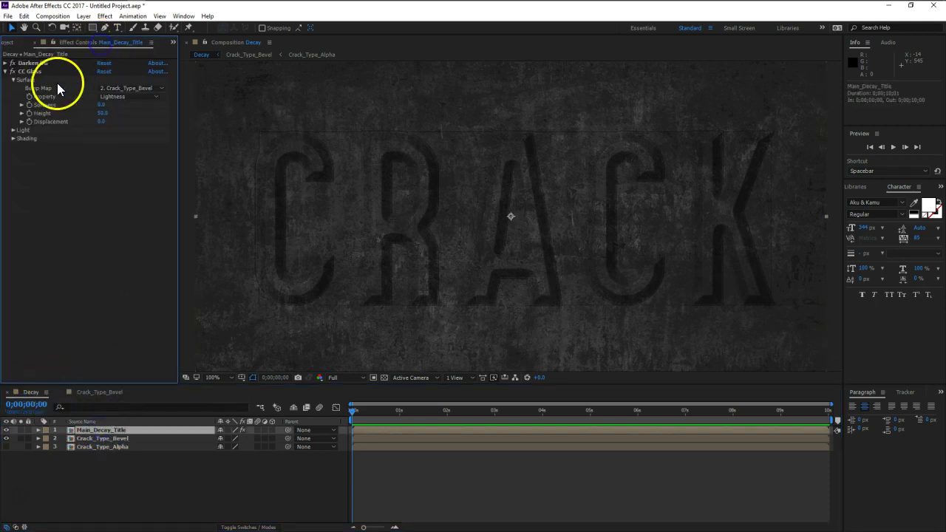
click(29, 73)
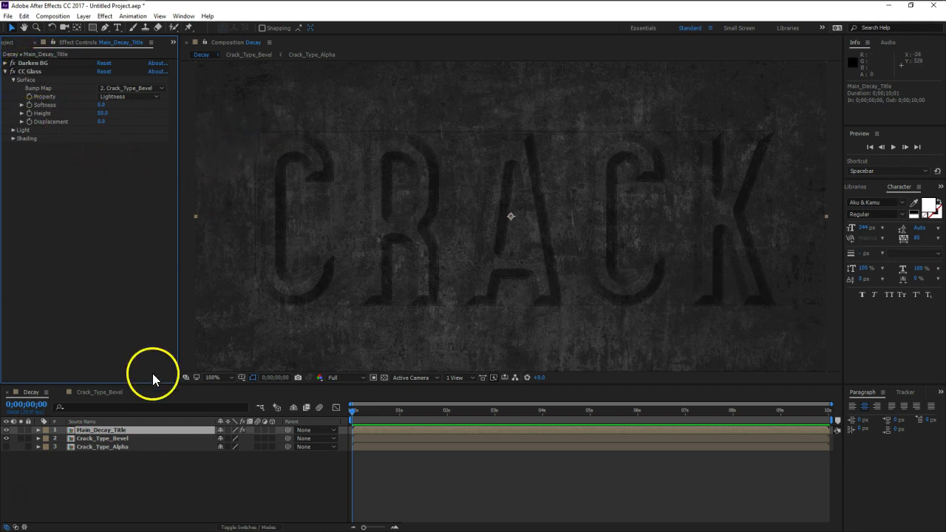
click(14, 43)
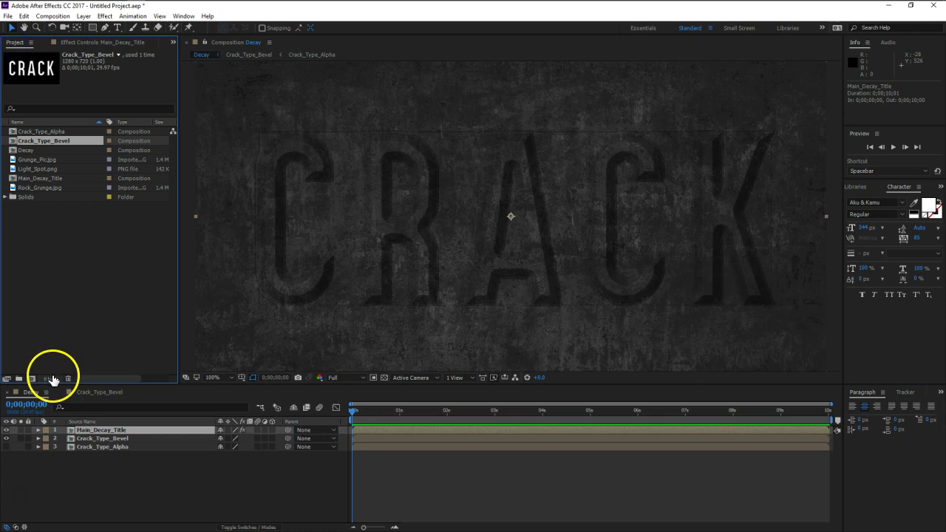
Set the project colour depth to 16 bits per channel
click(50, 379)
click(308, 106)
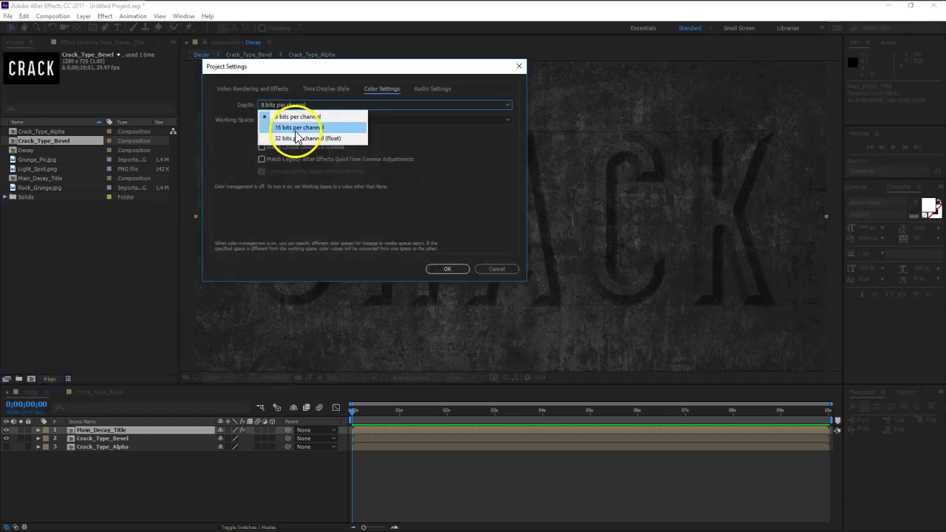
drag(317, 72, 240, 66)
click(222, 100)
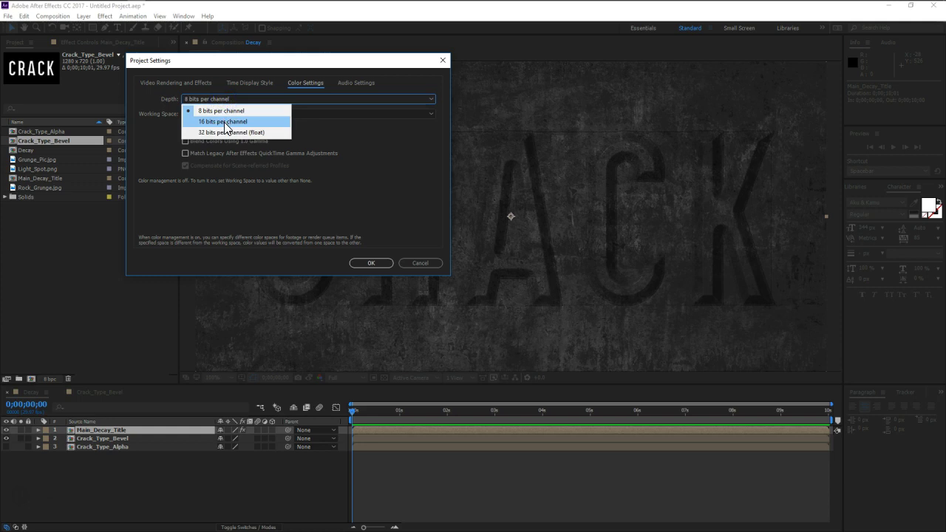
click(225, 122)
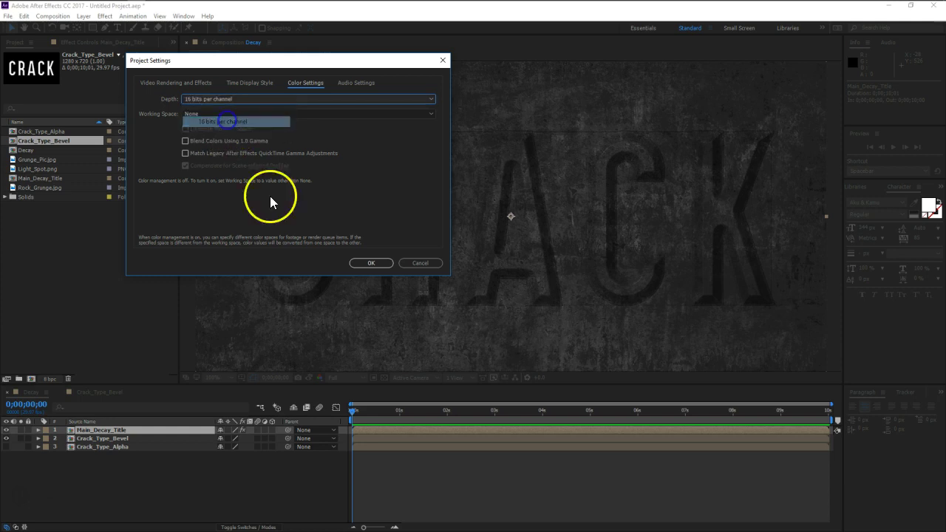
click(370, 263)
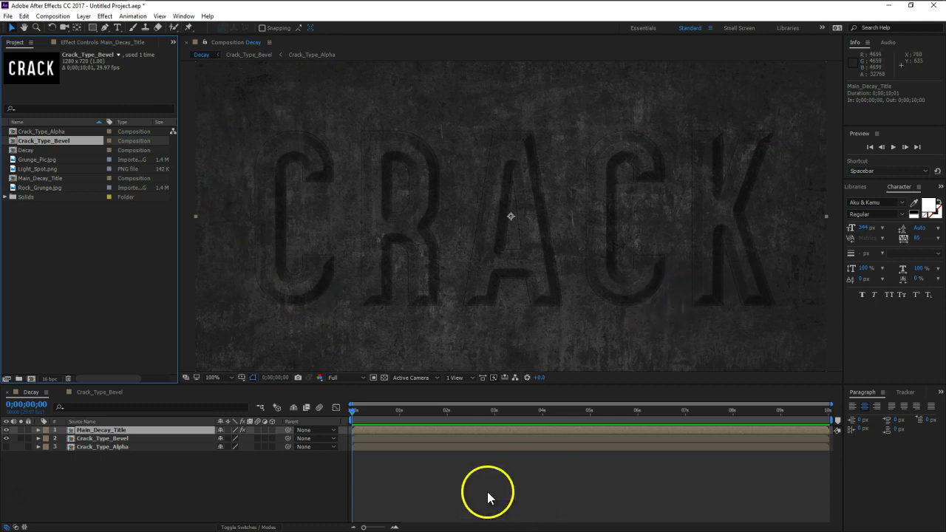
Glance at Crack_Type_Bevel, then show Main_Decay_Title's effect settings in Decay
click(448, 416)
click(314, 487)
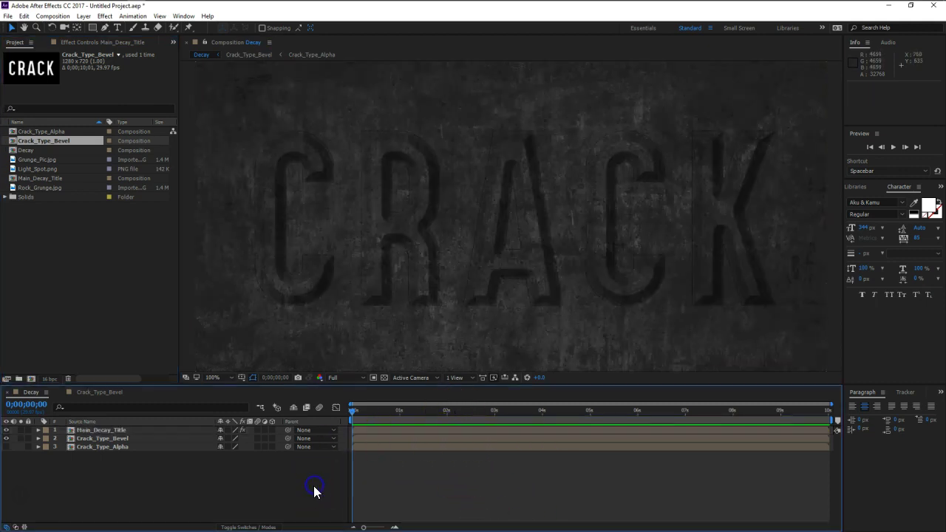
click(99, 393)
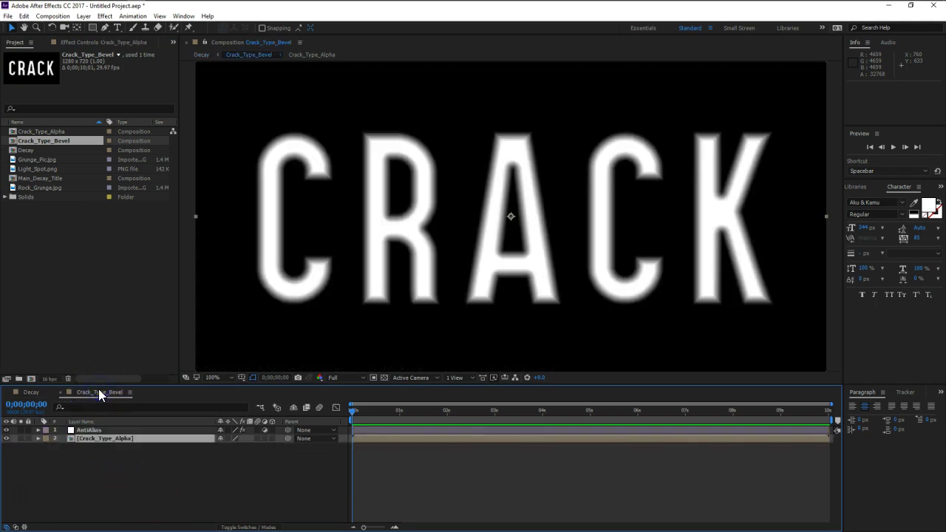
click(35, 394)
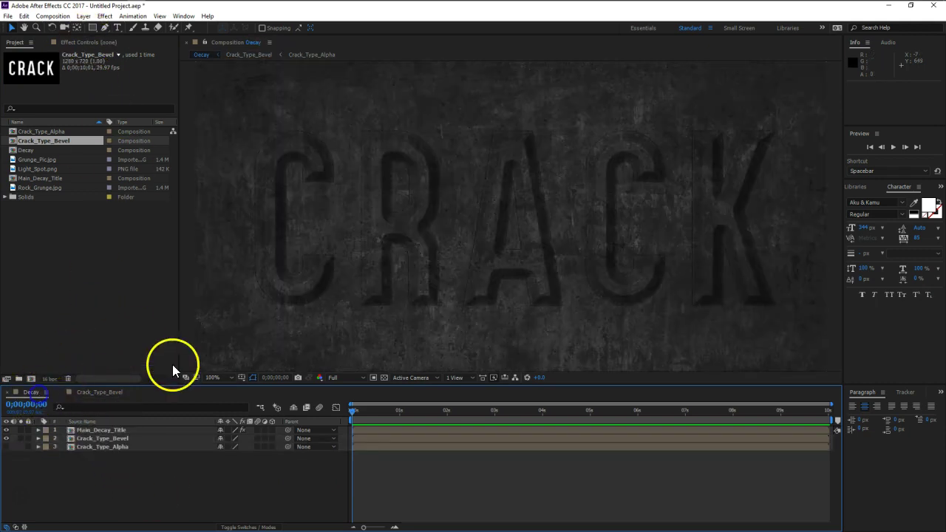
click(104, 430)
click(92, 42)
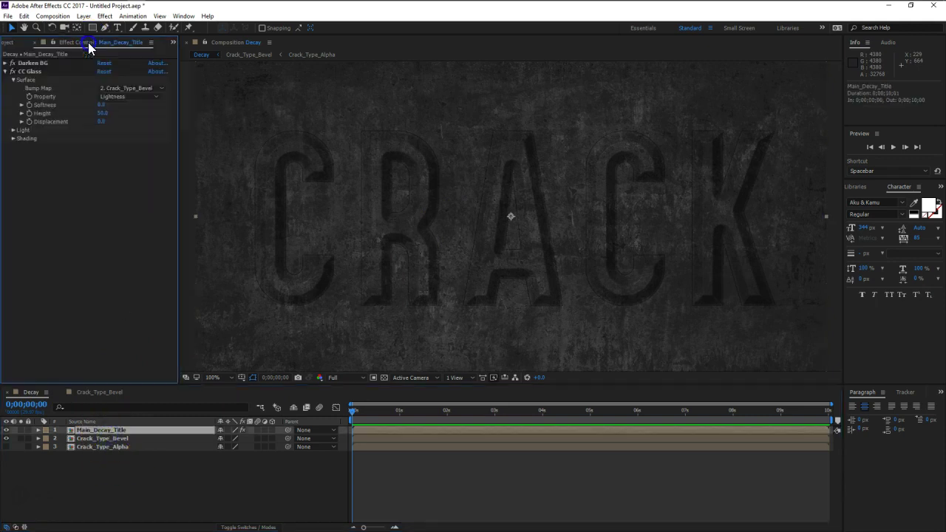
Set CC Glass Light Using to AE Lights and collapse the effect
click(13, 131)
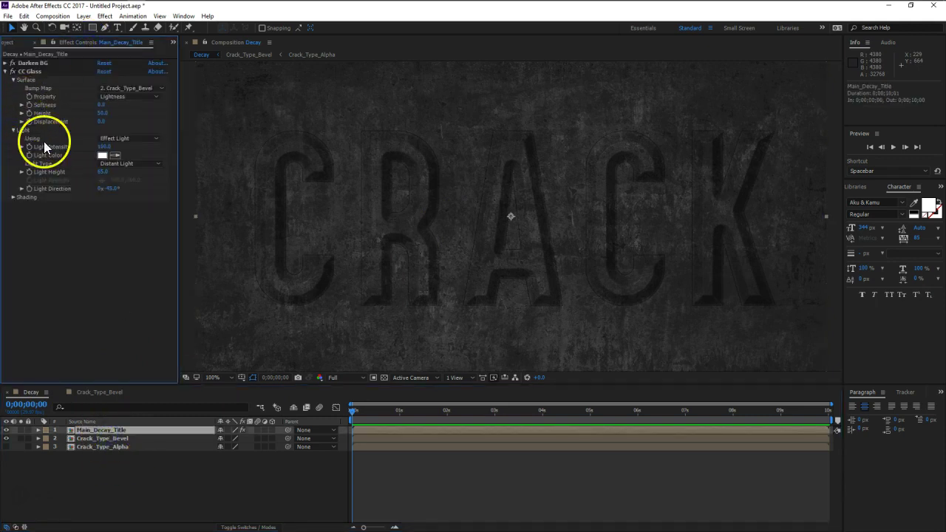
click(120, 141)
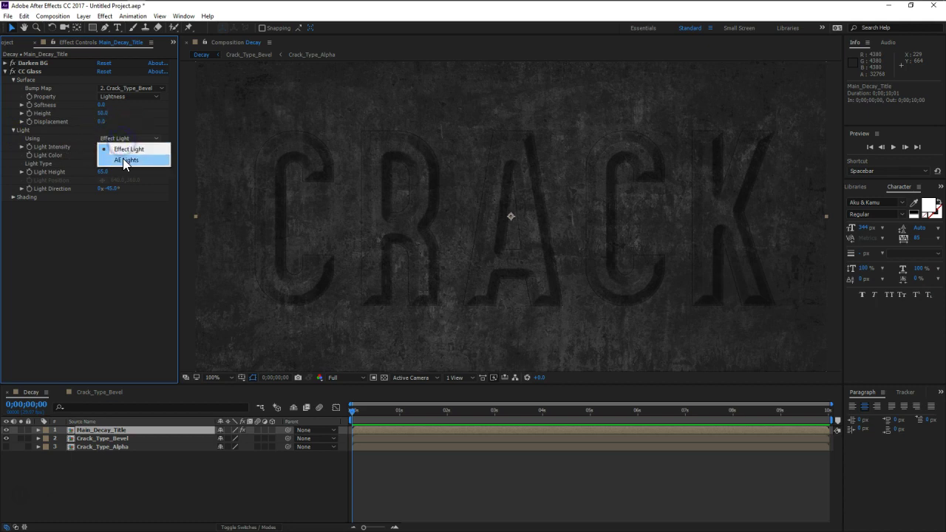
click(123, 160)
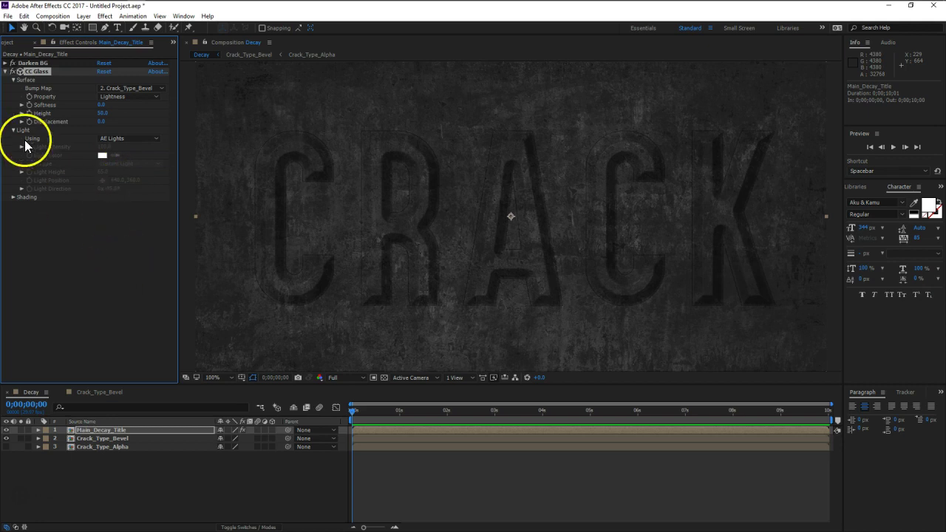
click(5, 71)
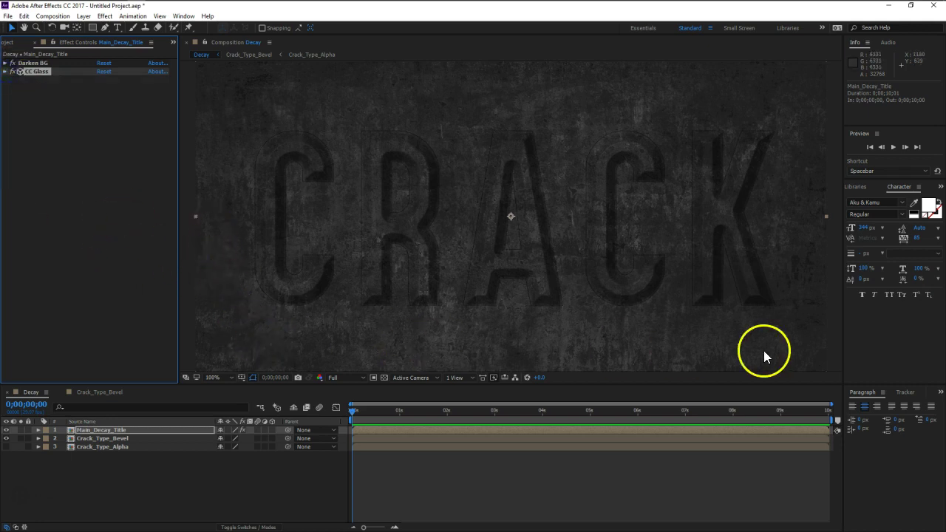
click(118, 447)
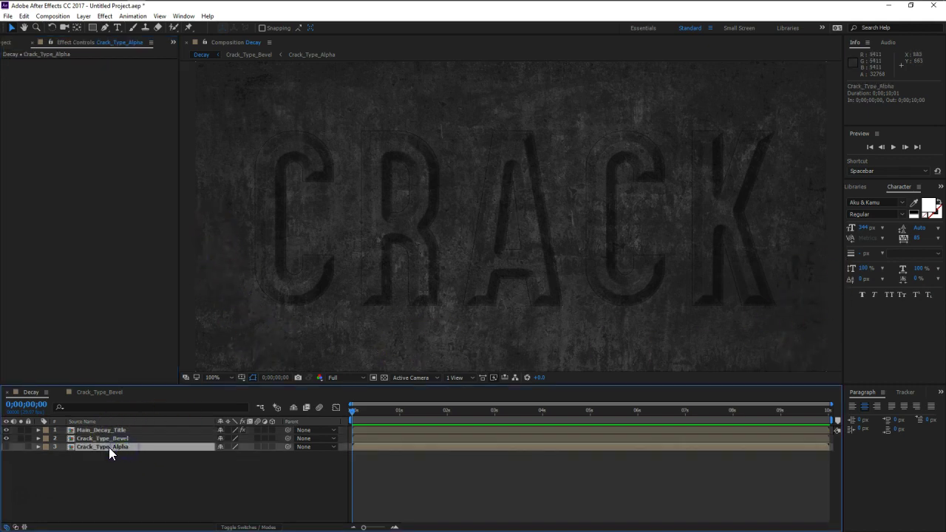
click(110, 430)
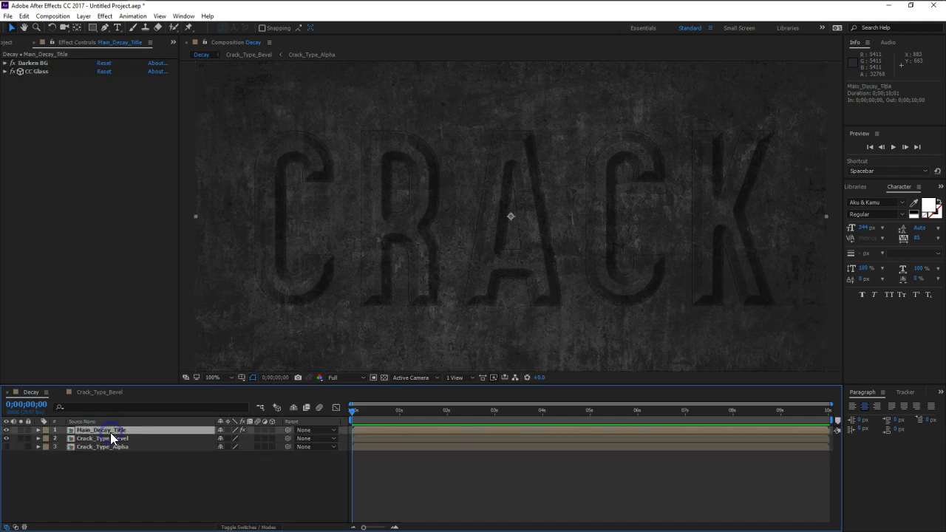
Apply Set Matte to the title, taking the matte from Crack_Type_Alpha
key(ctrl+space)
text(set)
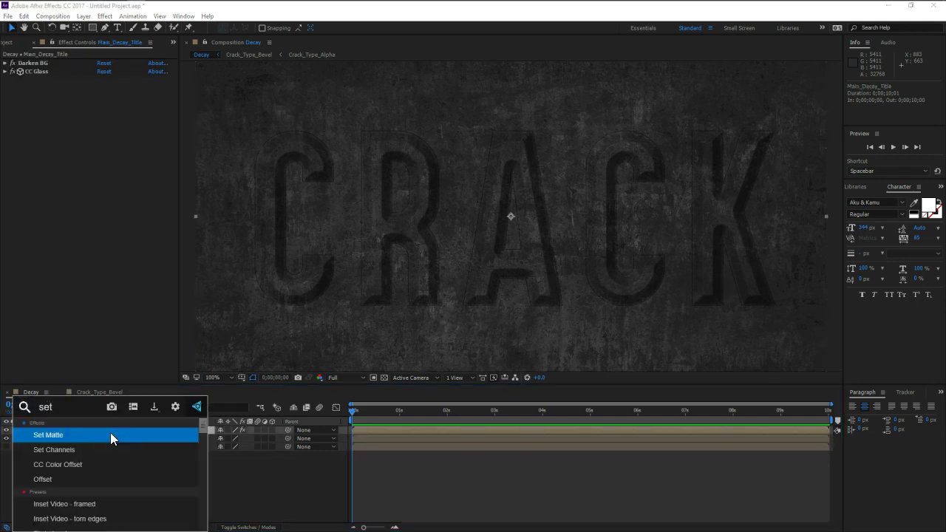
click(110, 434)
click(128, 88)
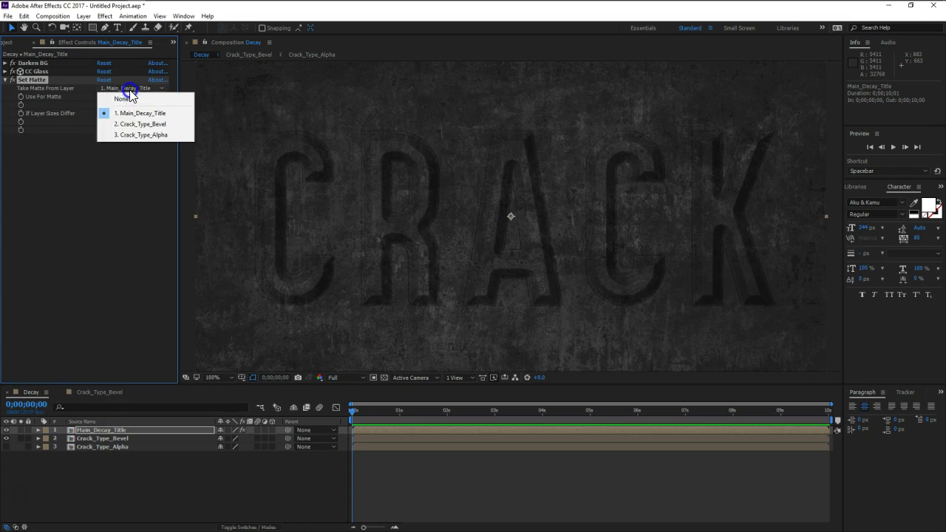
click(127, 135)
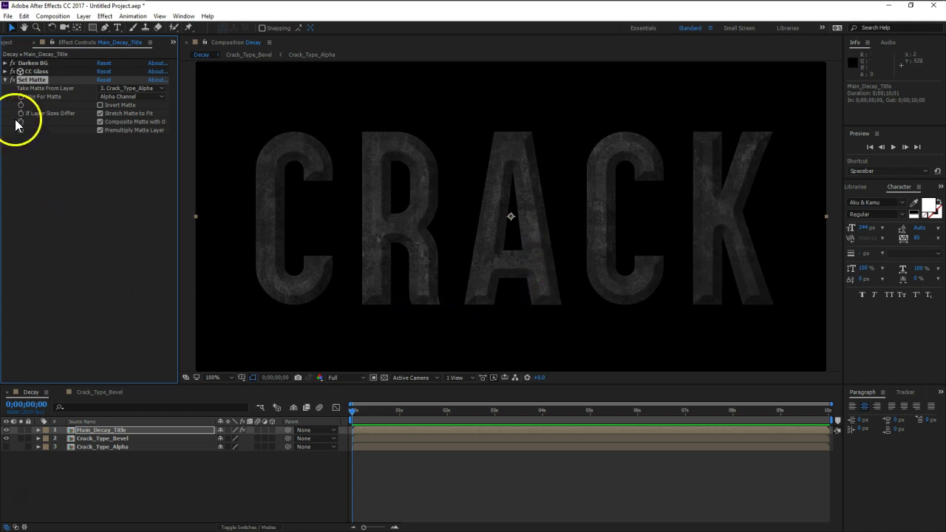
click(82, 15)
click(104, 27)
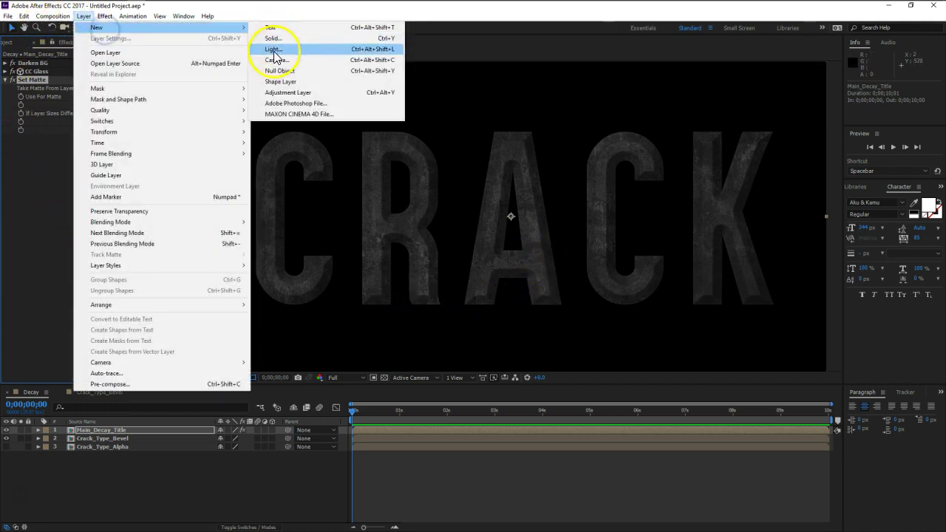
Create a Parallel light with adjusted intensity and a light orange F69250 colour
click(273, 49)
click(219, 103)
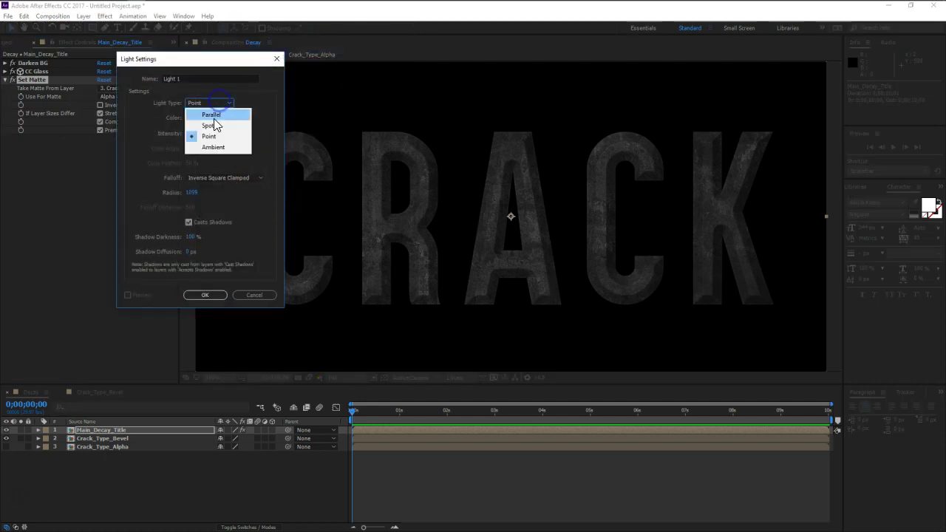
click(214, 115)
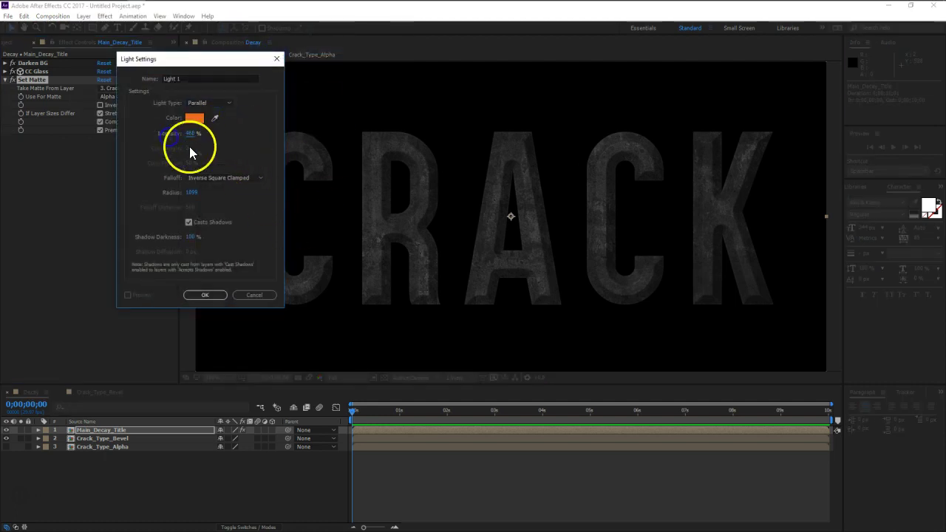
click(185, 135)
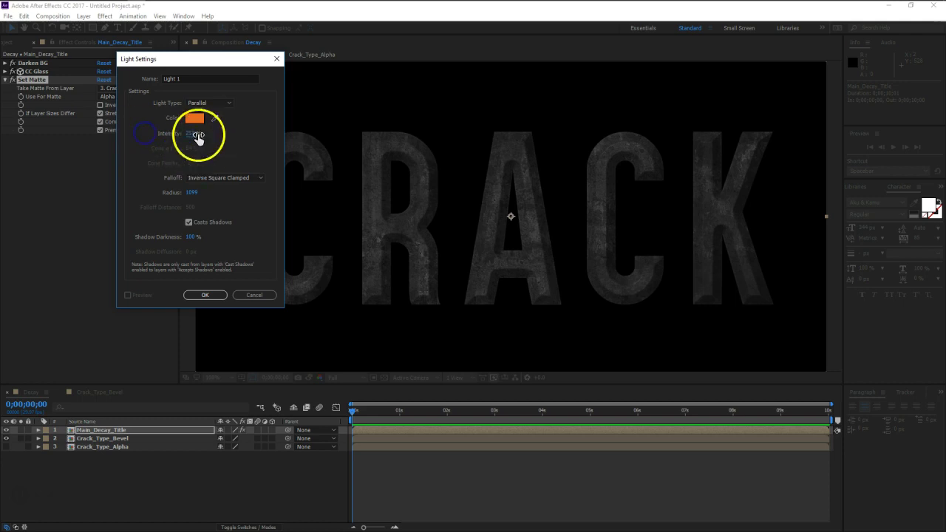
click(196, 118)
drag(152, 155, 149, 150)
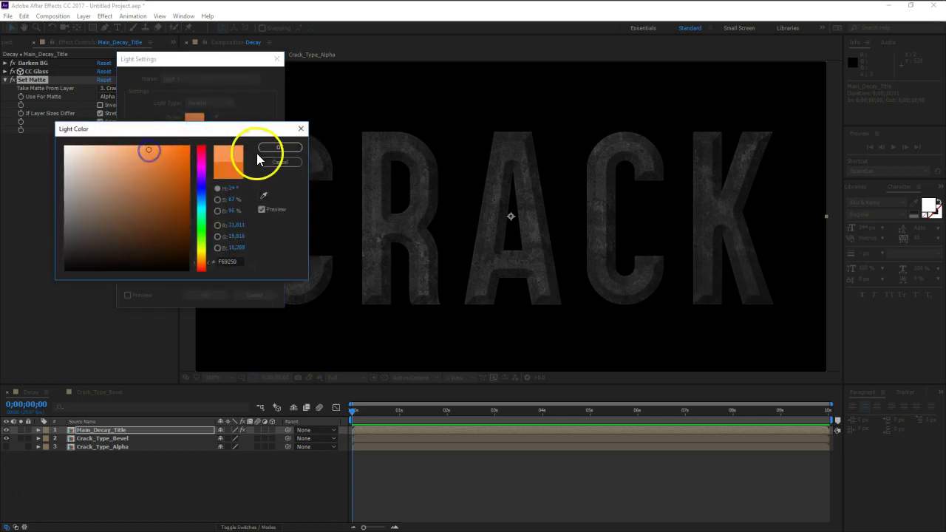
click(279, 147)
Add Light 1 and scrub its Position to place it up and right of CRACK
click(193, 295)
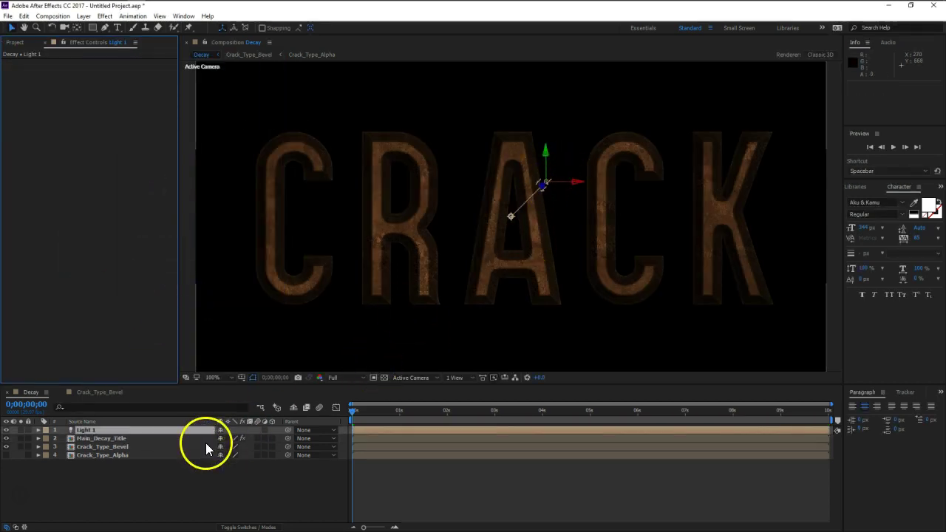
key(p)
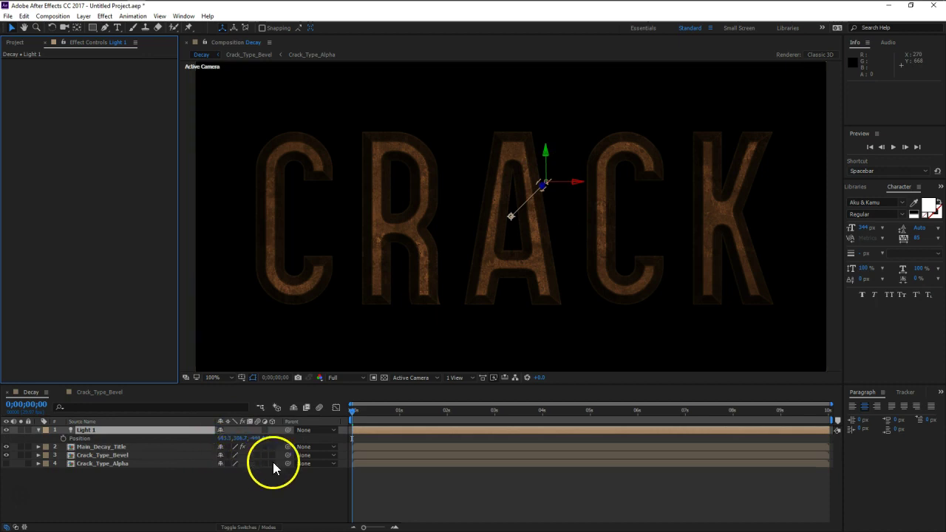
click(242, 439)
mouse_move(242, 438)
mouse_down()
mouse_move(184, 443)
mouse_move(250, 440)
mouse_up()
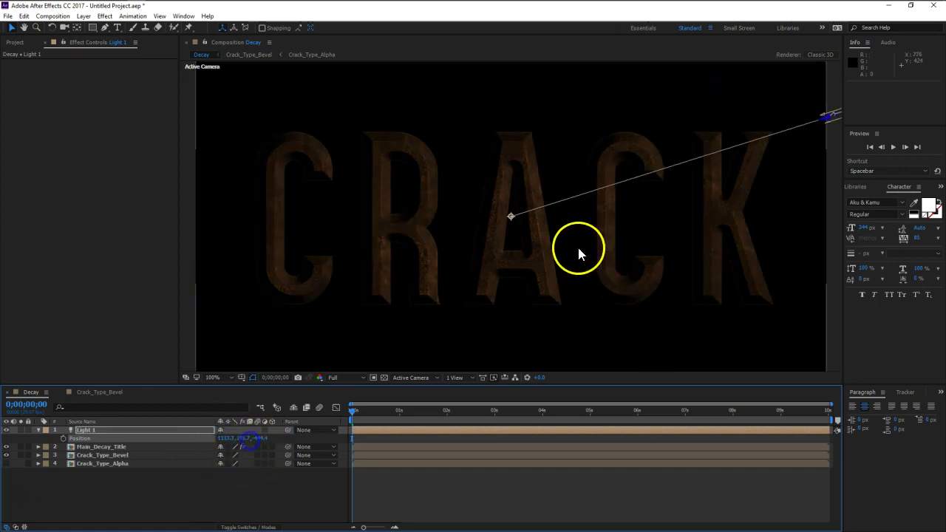
scroll(577, 245, down, 3)
scroll(622, 234, up, 3)
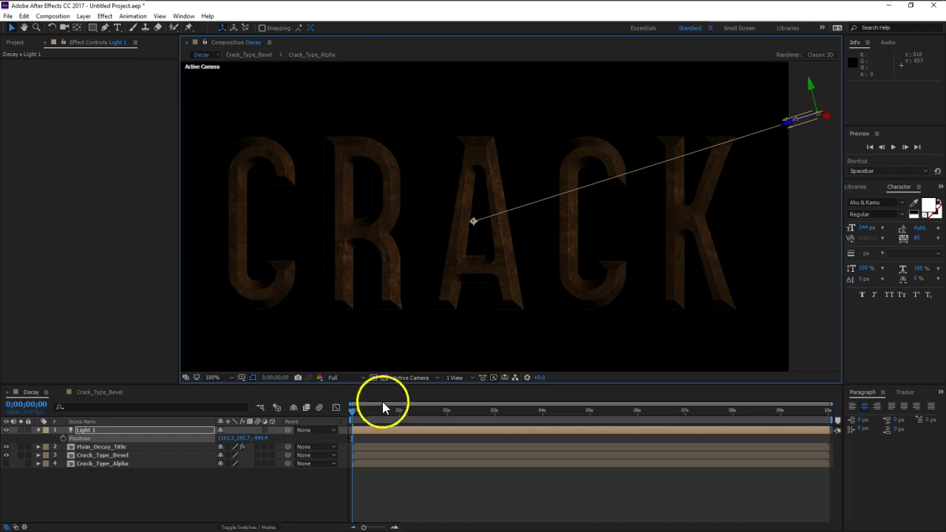
mouse_move(250, 441)
mouse_down()
mouse_move(242, 442)
mouse_move(284, 448)
mouse_move(232, 443)
mouse_move(248, 437)
mouse_up()
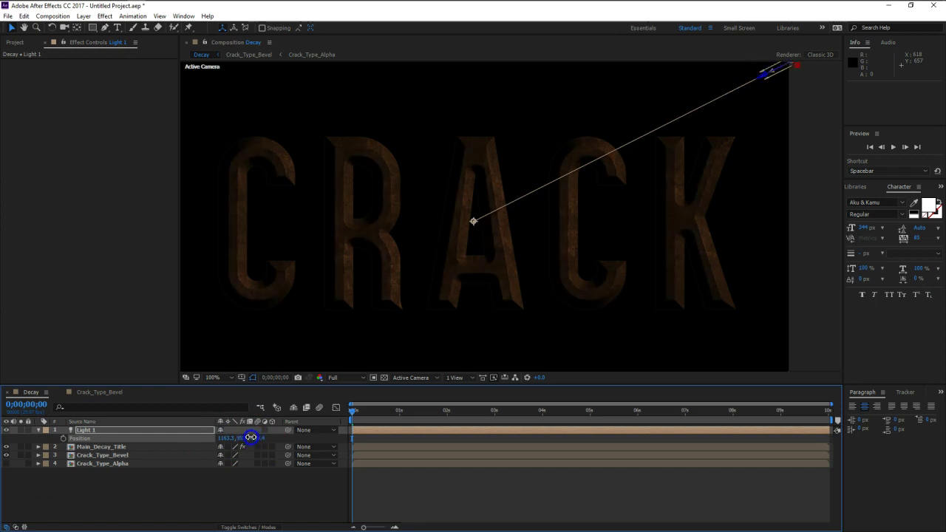
mouse_move(247, 437)
mouse_down()
mouse_move(237, 438)
mouse_move(272, 435)
mouse_up()
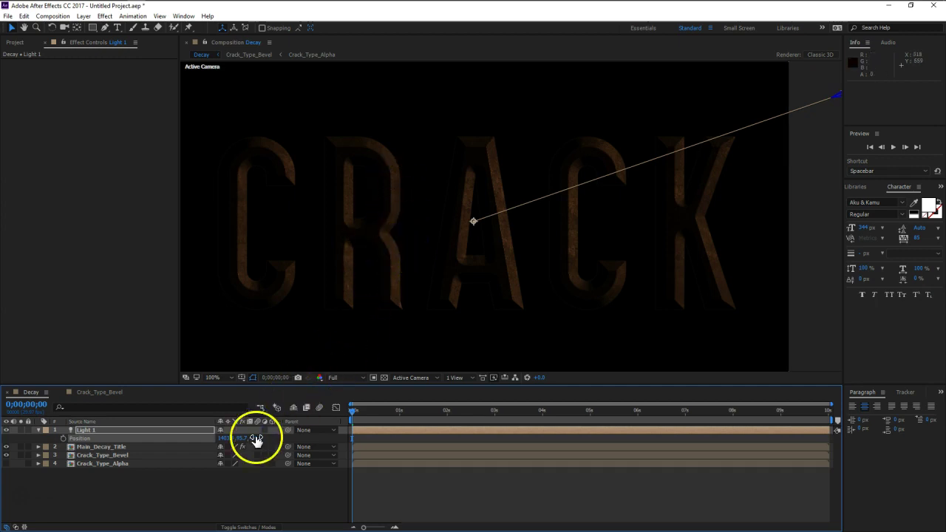
mouse_move(226, 438)
mouse_down()
mouse_move(218, 438)
mouse_move(243, 437)
mouse_up()
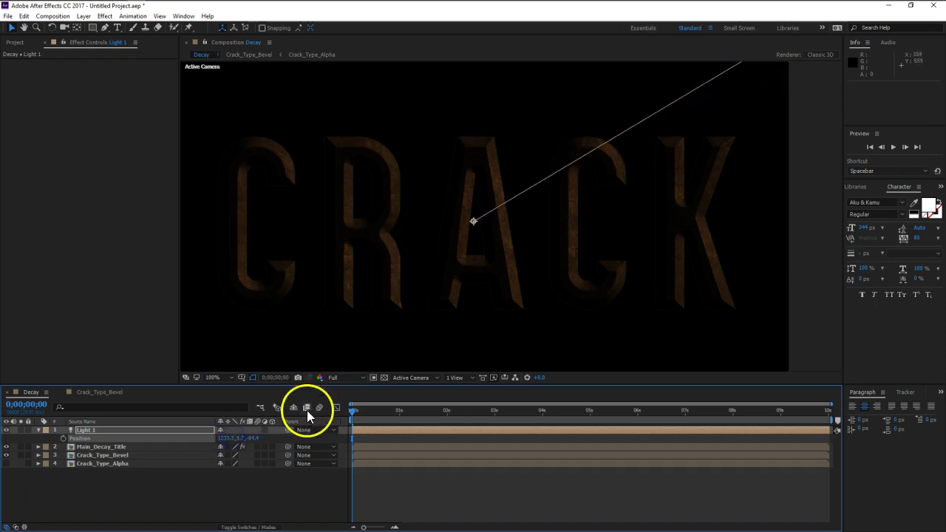
click(96, 431)
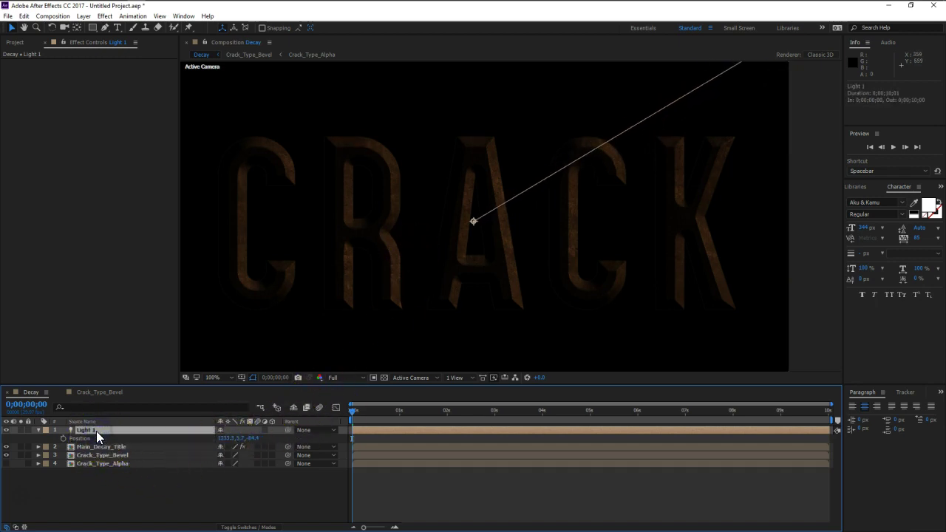
Rename the orange Light 1 layer to 'RightLight'
key(Return)
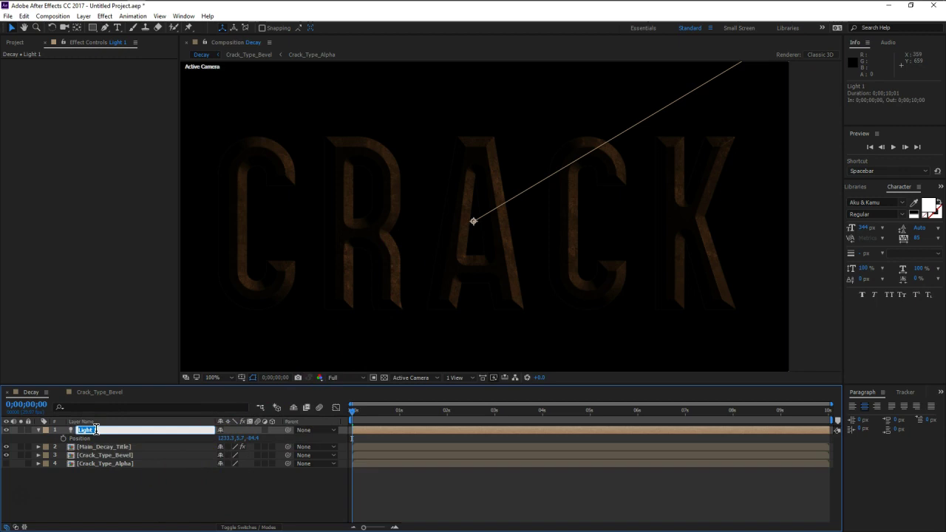
text(Rifgr)
key(Return)
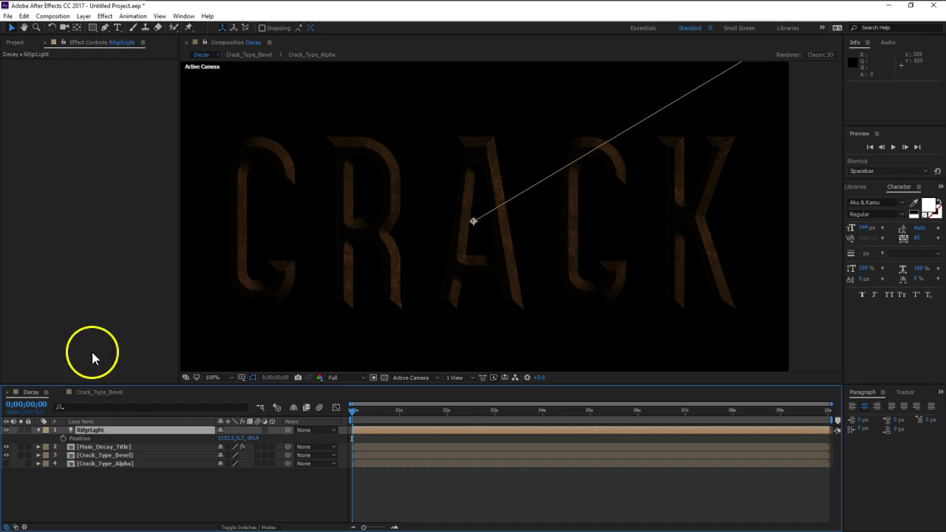
key(Return)
text(R)
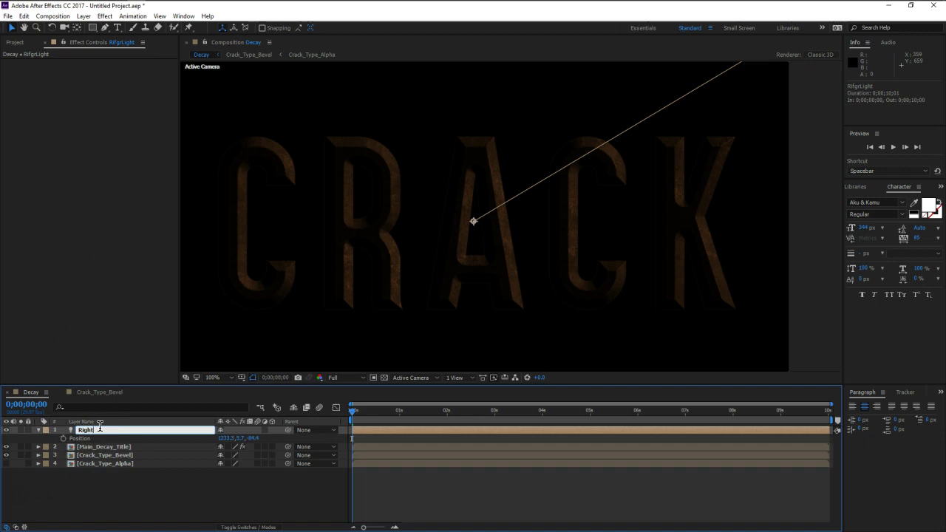
key(Return)
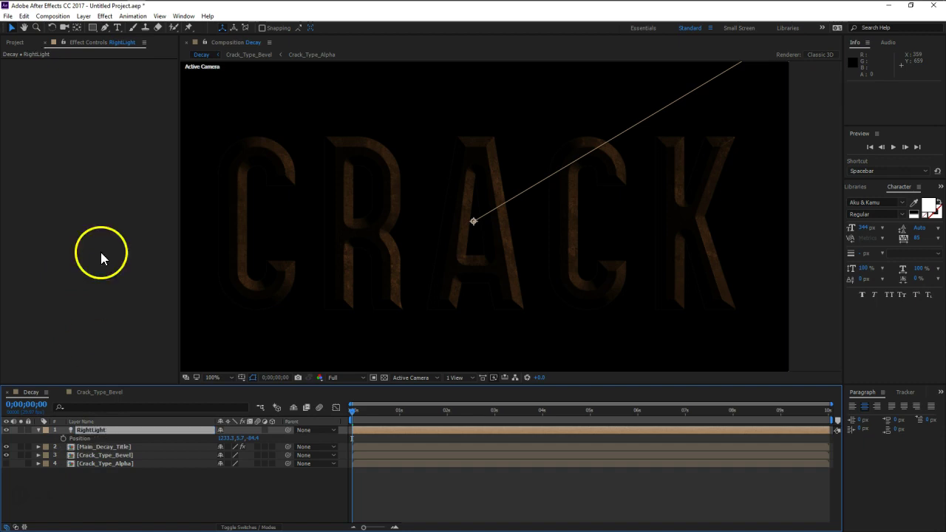
Create a new ambient light with 50% intensity
click(84, 15)
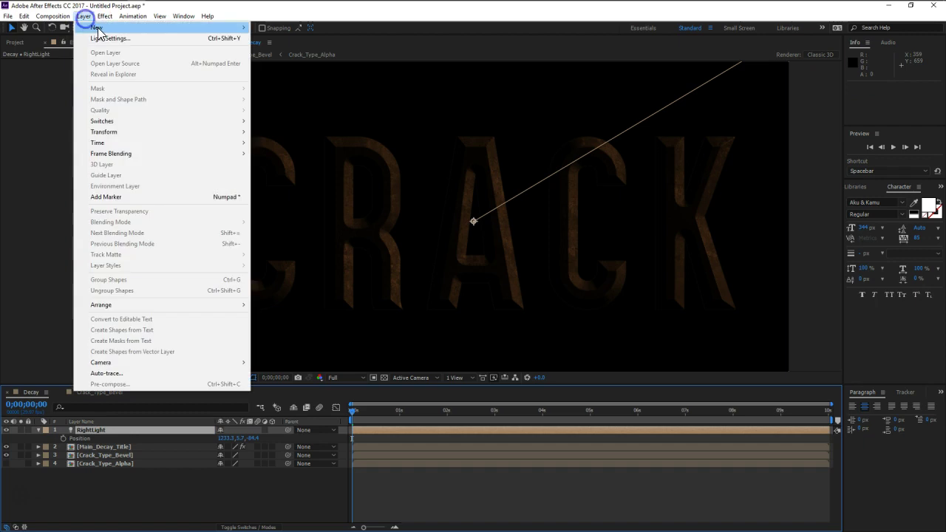
mouse_move(243, 27)
click(273, 49)
click(209, 103)
click(214, 147)
double_click(194, 134)
text(50)
Give the ambient light a pale blue-white colour and confirm its settings
click(194, 118)
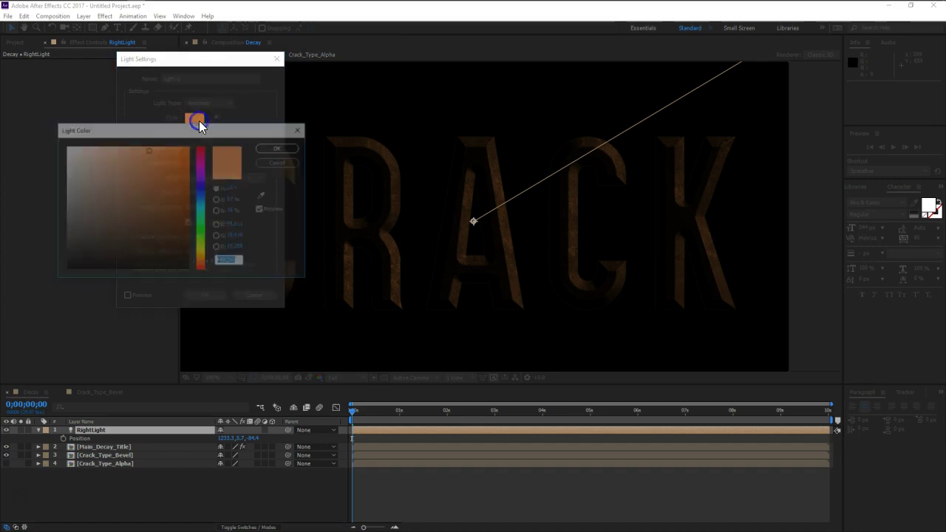
drag(69, 175, 80, 147)
drag(200, 205, 200, 195)
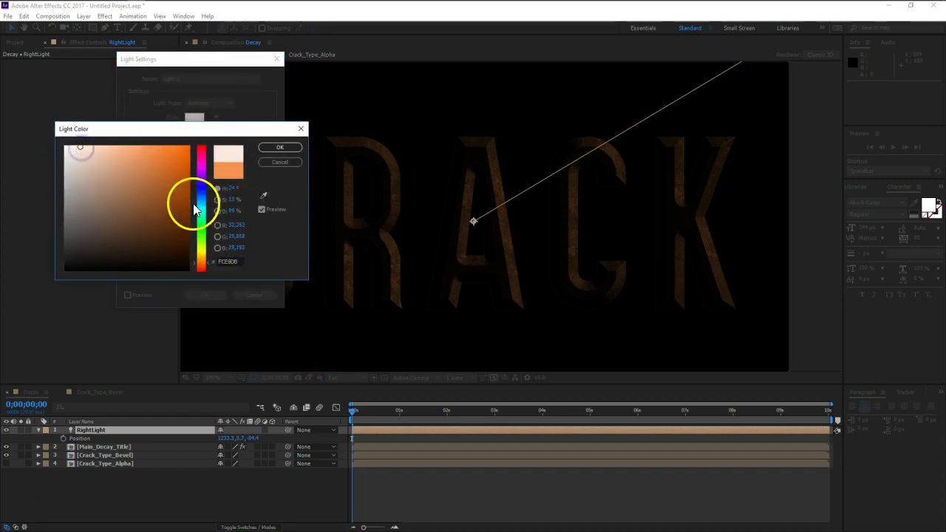
drag(74, 158, 70, 152)
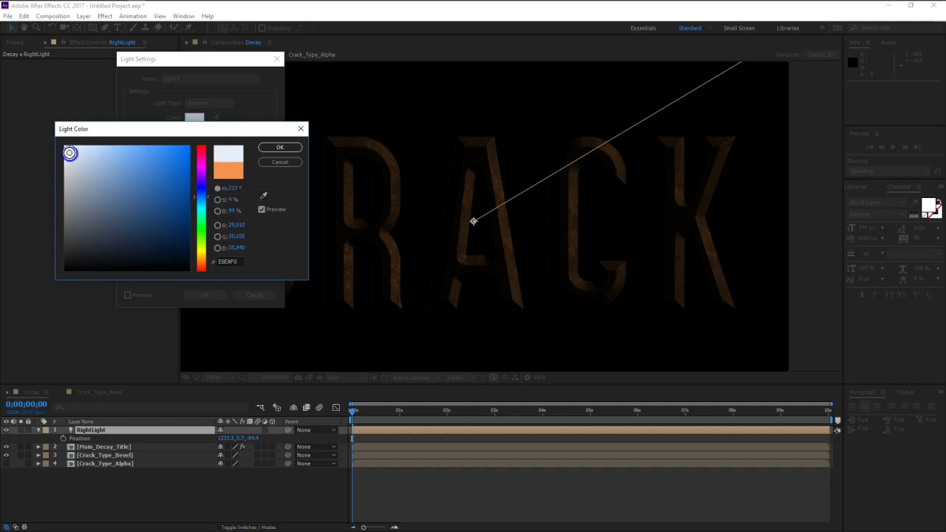
click(278, 148)
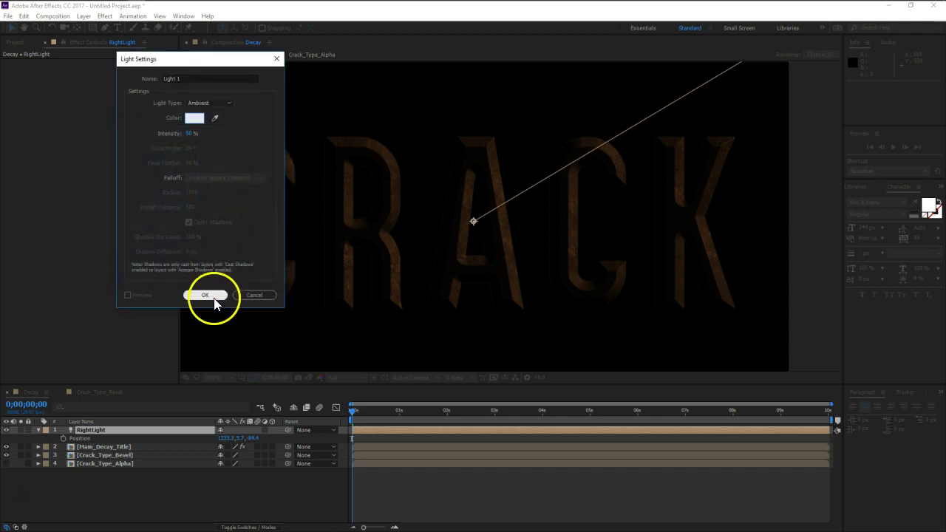
click(209, 295)
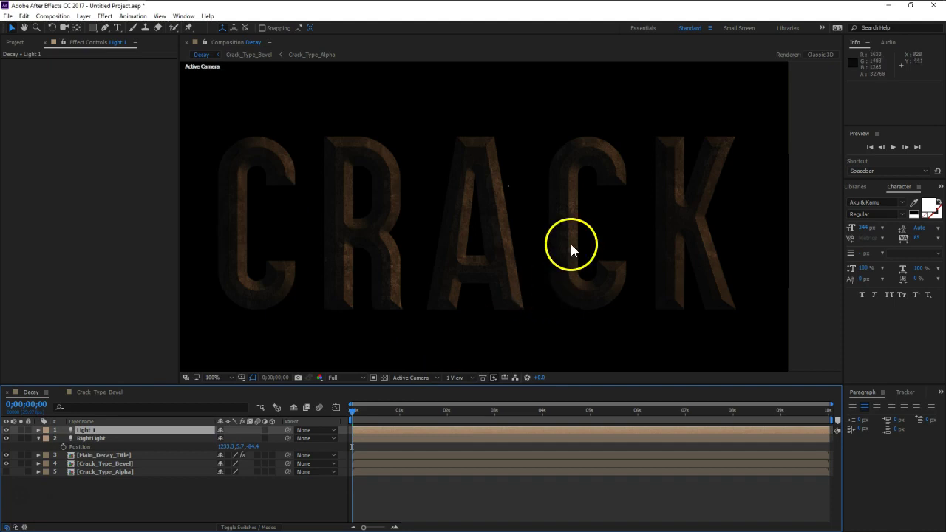
Rename the new ambient light layer and collapse RightLight's Position property
click(80, 429)
key(Return)
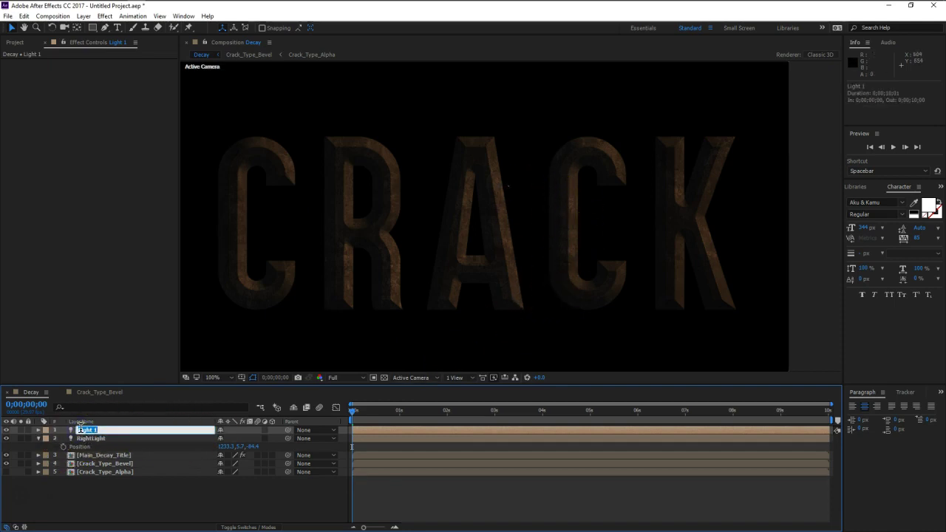
text(G1)
key(Return)
click(66, 435)
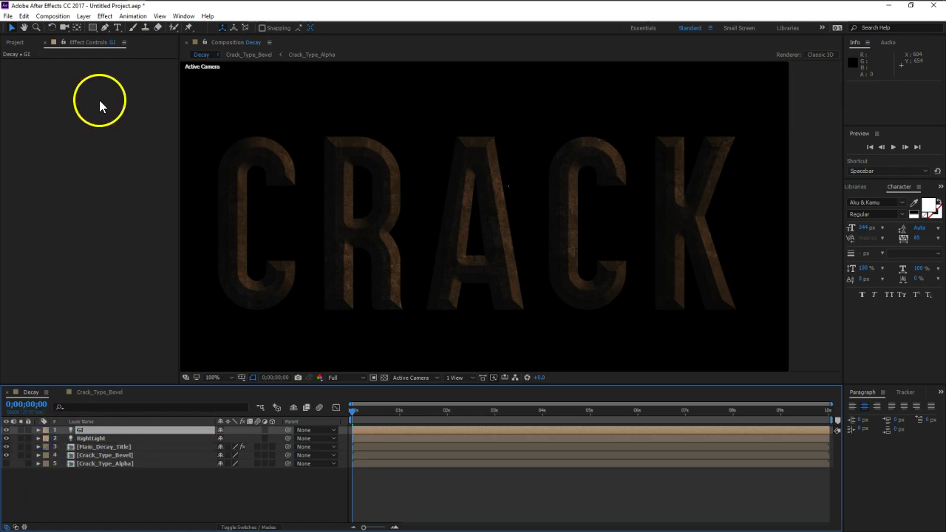
Start a new light layer with Light Type set to Point
click(83, 16)
click(96, 27)
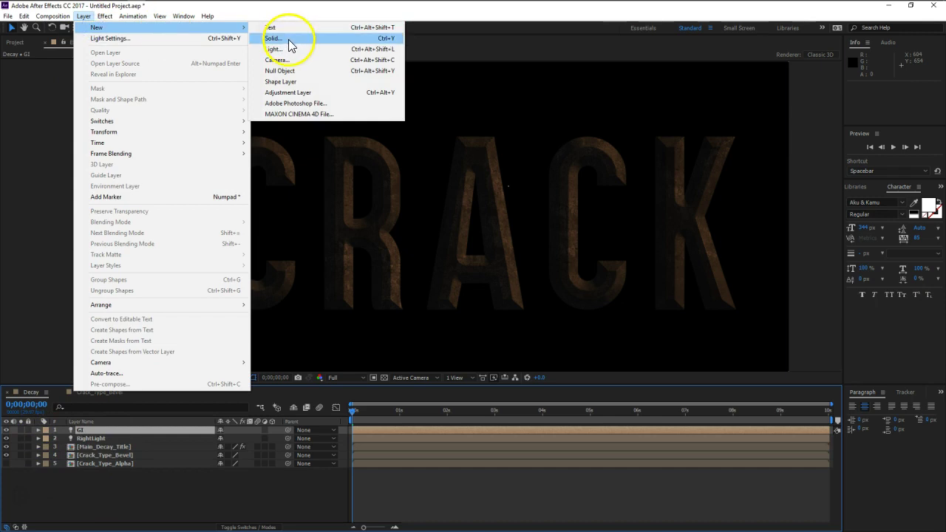
click(275, 49)
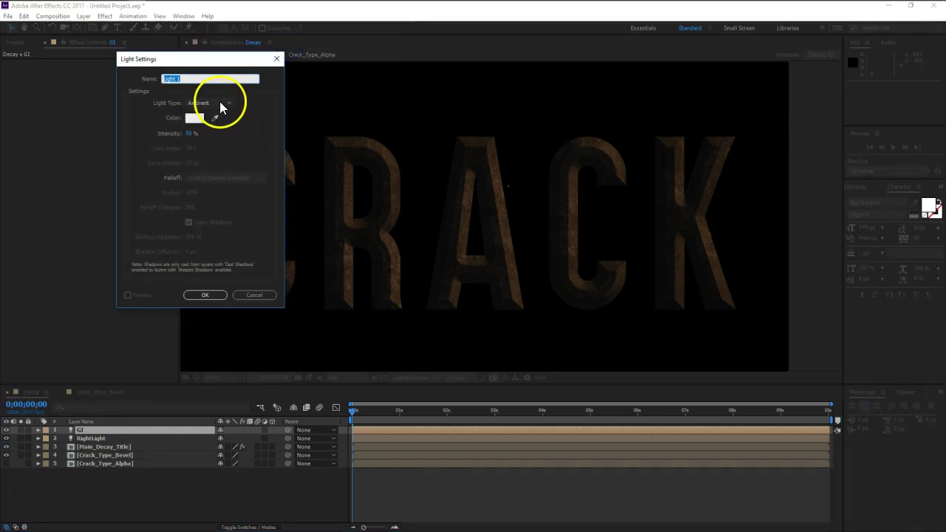
click(214, 103)
click(225, 137)
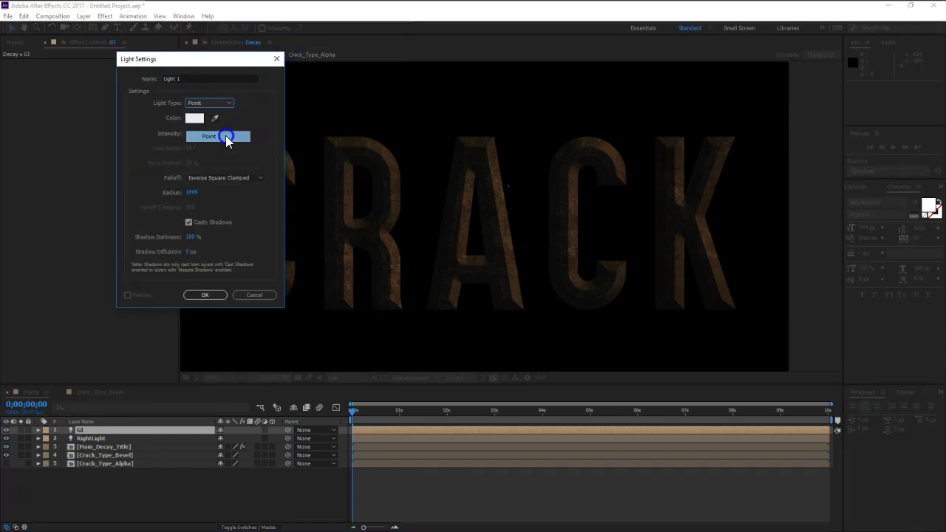
Give the point light a saturated blue colour and 120% intensity
click(193, 116)
drag(203, 202, 204, 198)
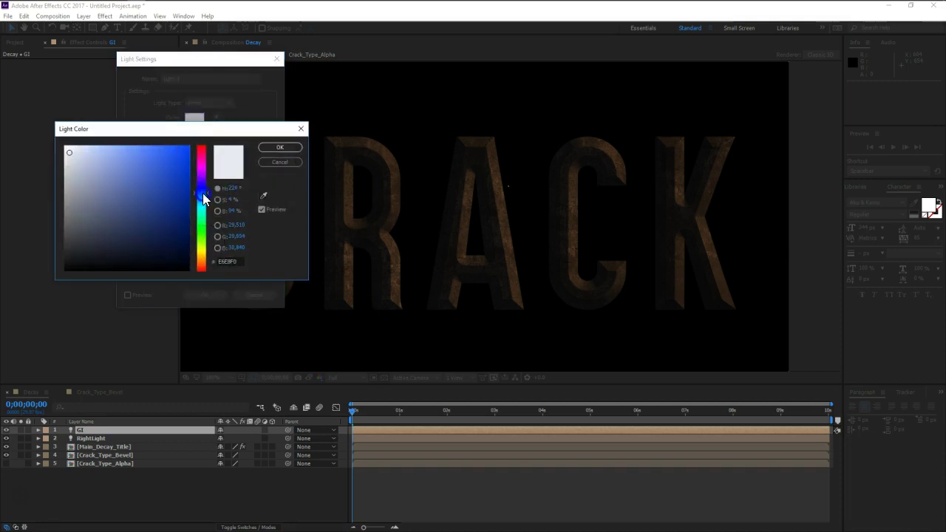
drag(165, 165, 147, 158)
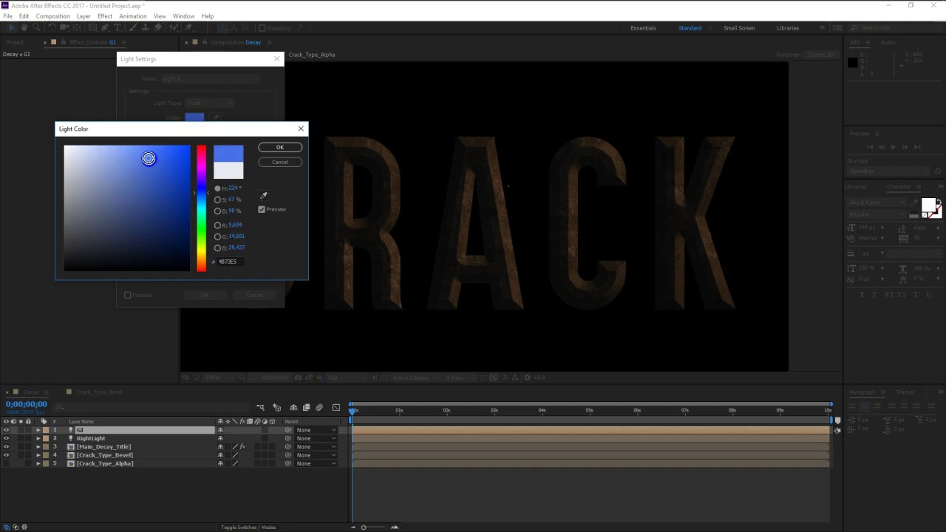
click(281, 147)
drag(191, 133, 262, 138)
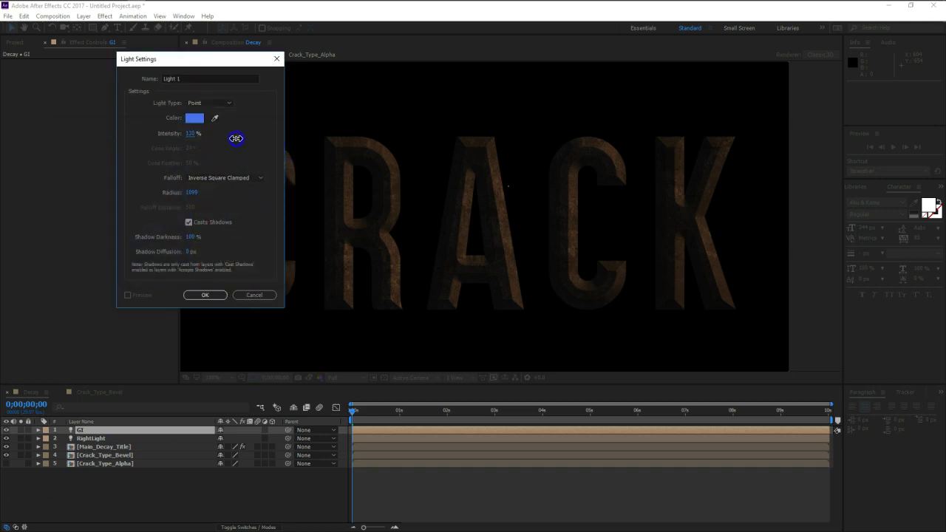
click(219, 297)
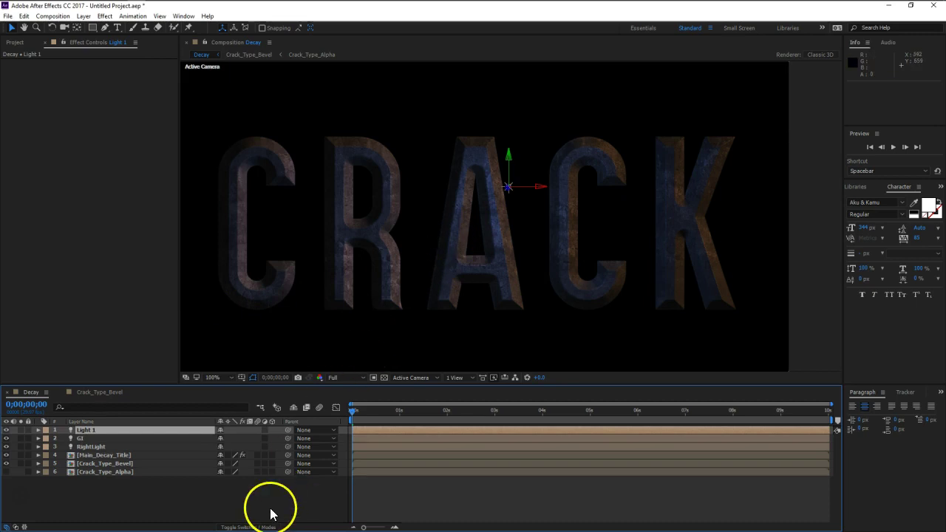
Position the blue point light left of CRACK at about 217.7, 306.7, −325.6
key(p)
scroll(355, 264, down, 2)
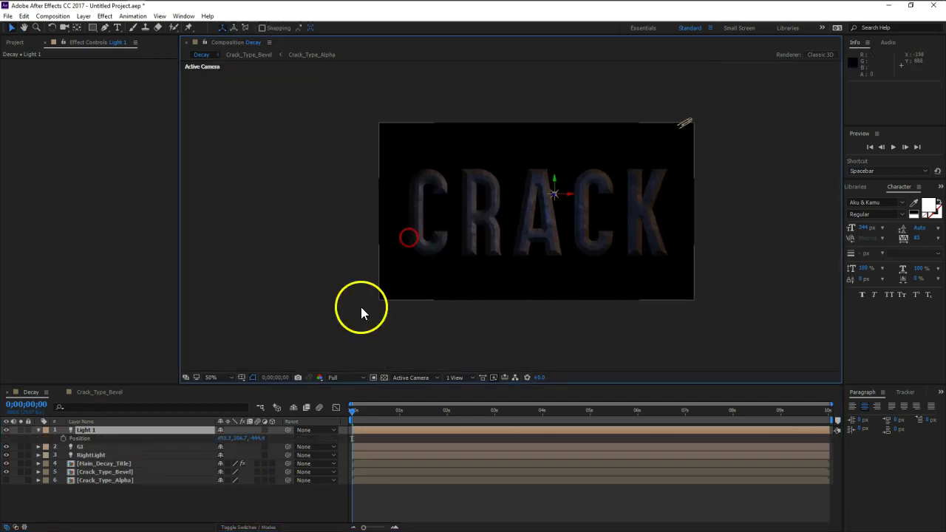
drag(221, 437, 16, 443)
key(Caps_Lock)
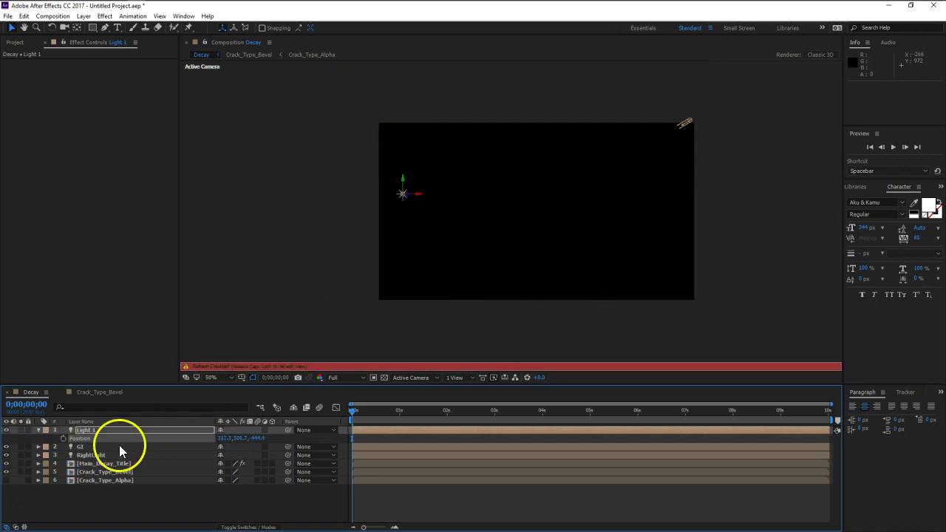
key(Tab)
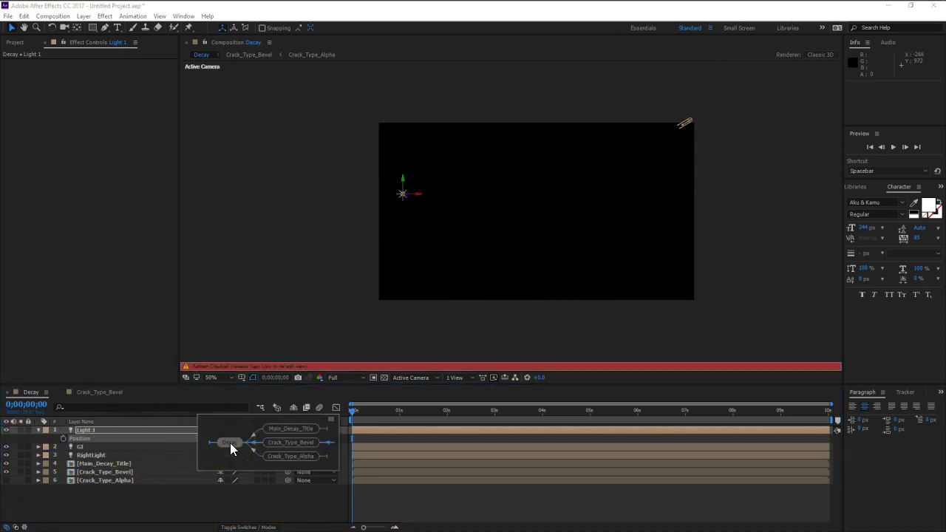
key(Caps_Lock)
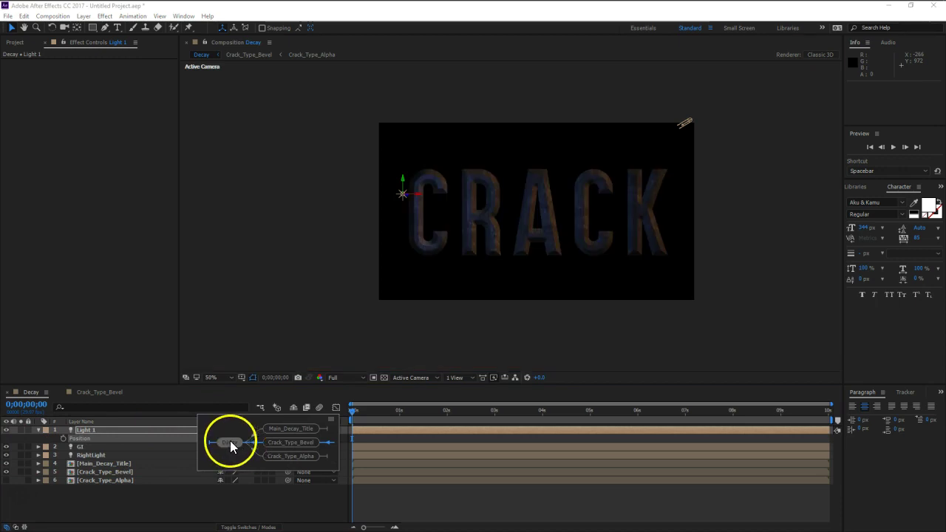
click(209, 510)
mouse_move(217, 447)
mouse_down()
mouse_move(319, 445)
mouse_move(212, 439)
mouse_up()
key(period)
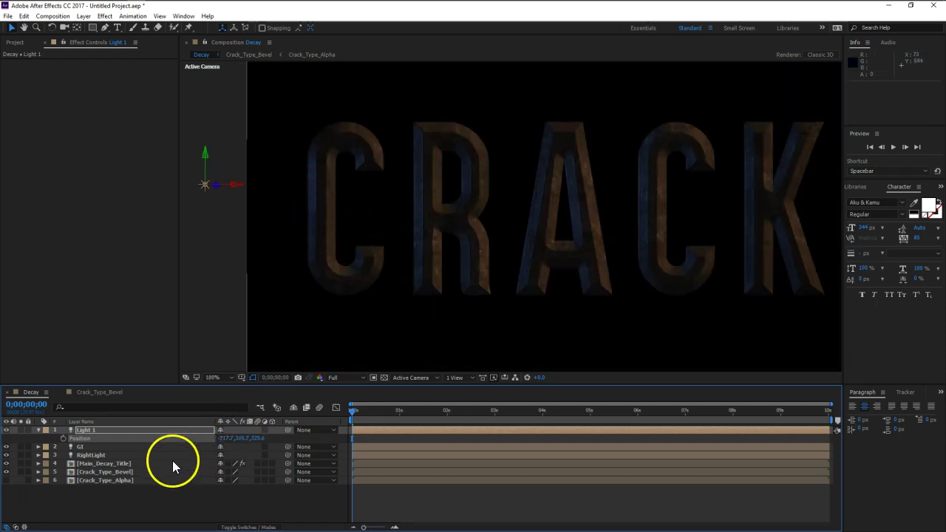
Raise the blue light's intensity to 296% and brighten RightLight for more orange
key(a)
key(a)
drag(225, 447, 306, 454)
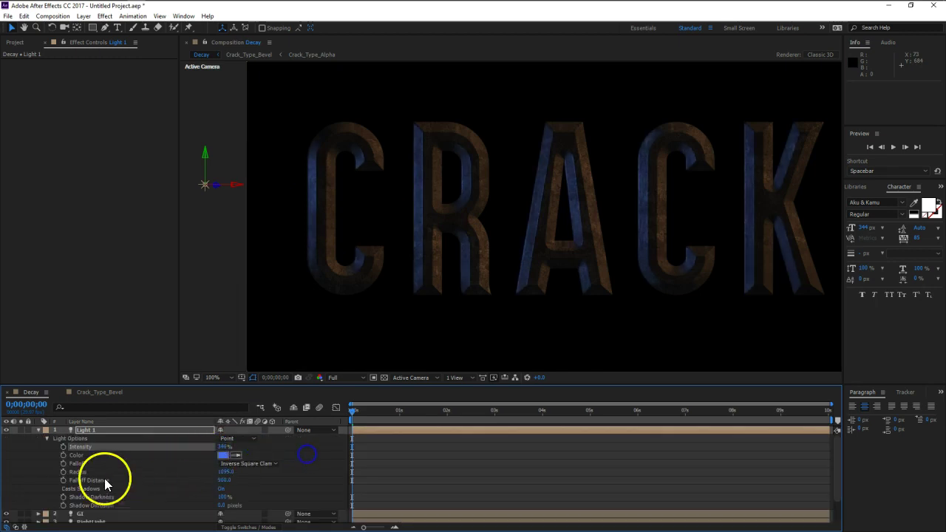
click(38, 429)
click(91, 447)
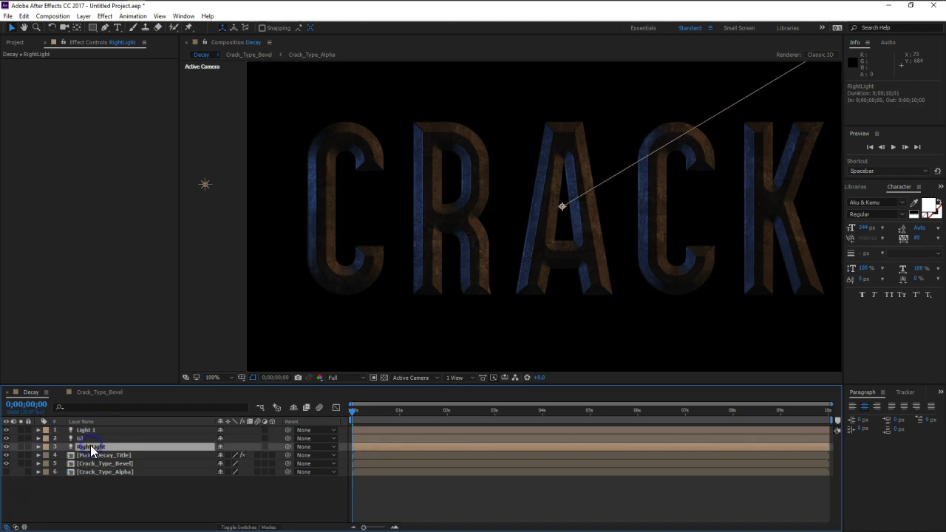
key(a)
key(a)
mouse_move(219, 463)
mouse_down()
mouse_move(393, 482)
mouse_move(380, 495)
mouse_move(424, 496)
mouse_up()
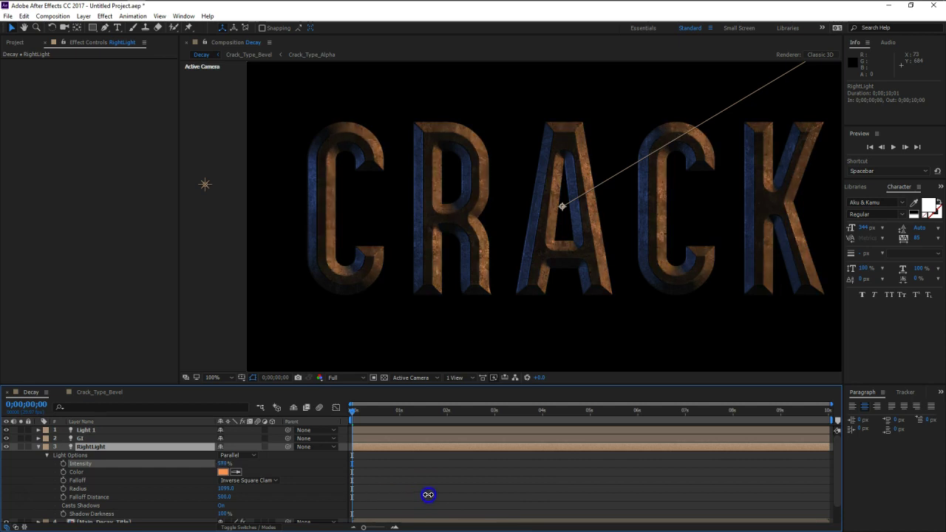
key(Return)
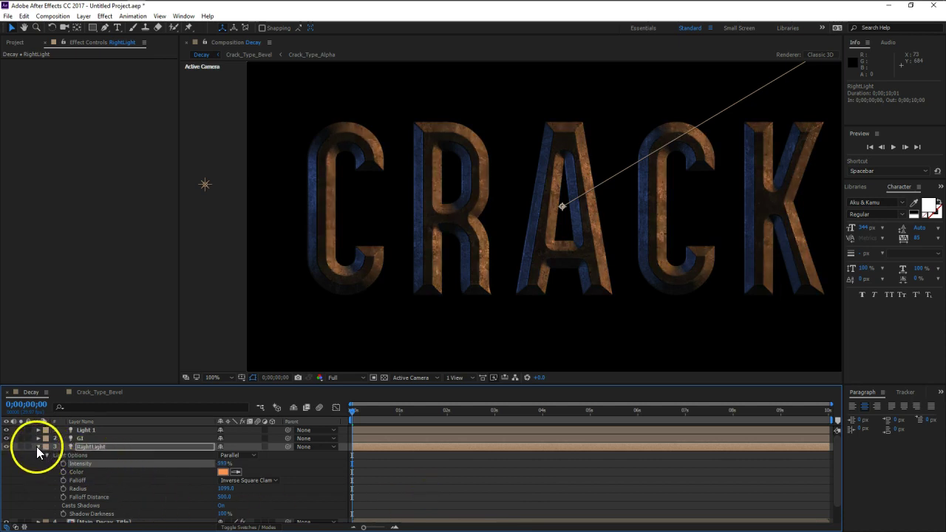
click(37, 446)
Review Light 1's options: Inverse Square Clamped falloff, radius about 1096
click(101, 431)
key(a)
key(a)
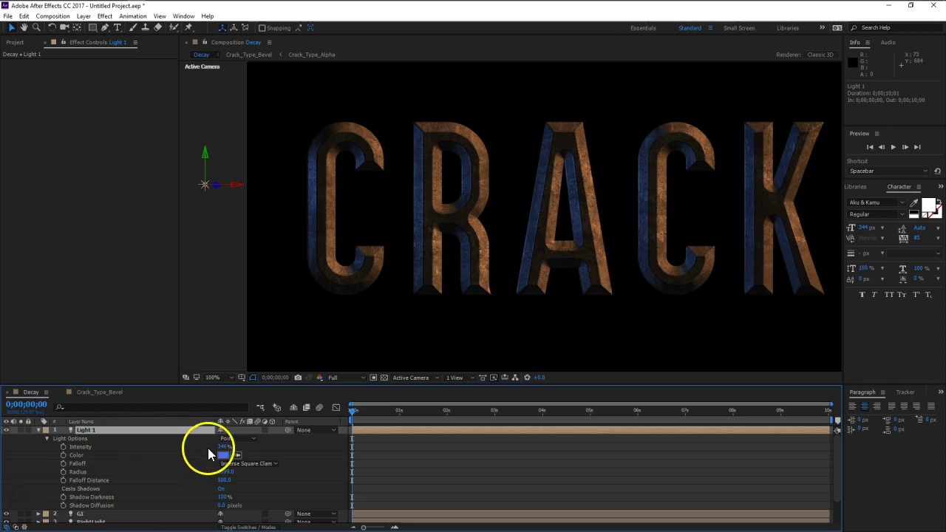
click(38, 430)
click(155, 496)
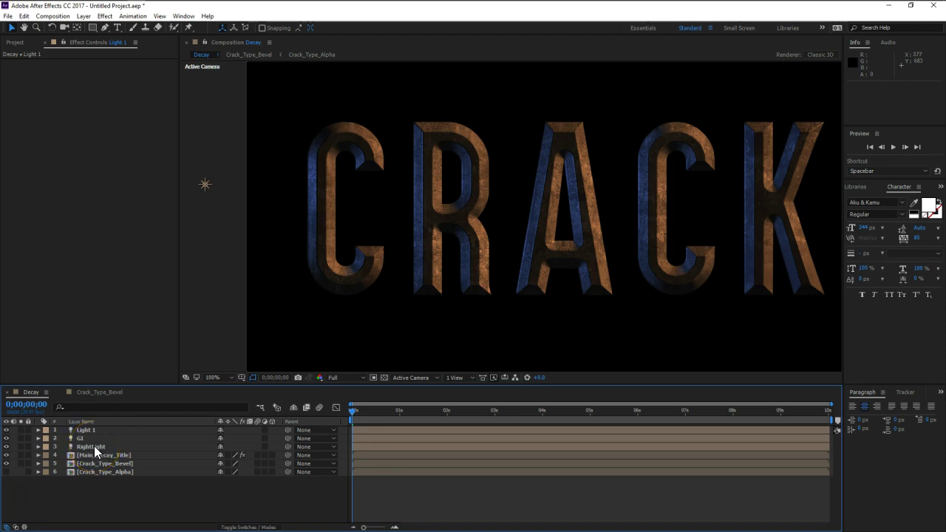
drag(571, 220, 532, 212)
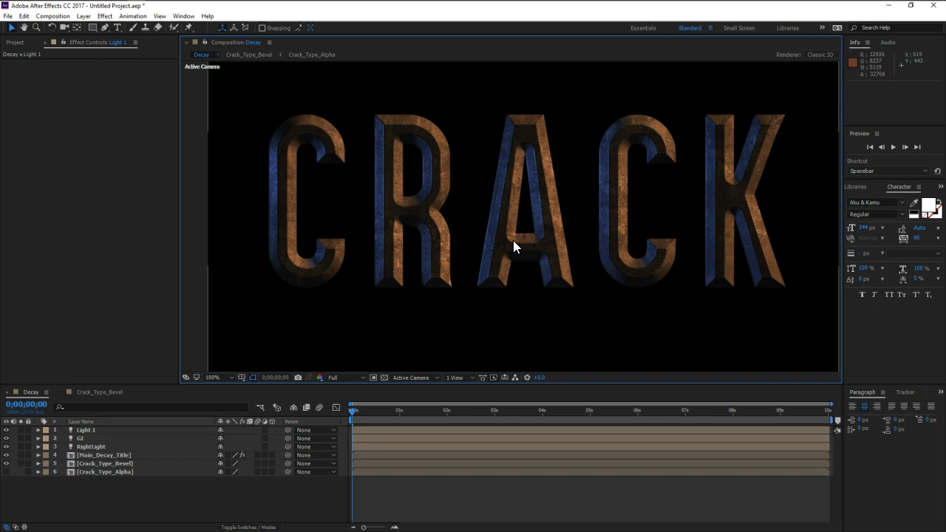
Set the G1 ambient light's intensity to 60%
click(85, 446)
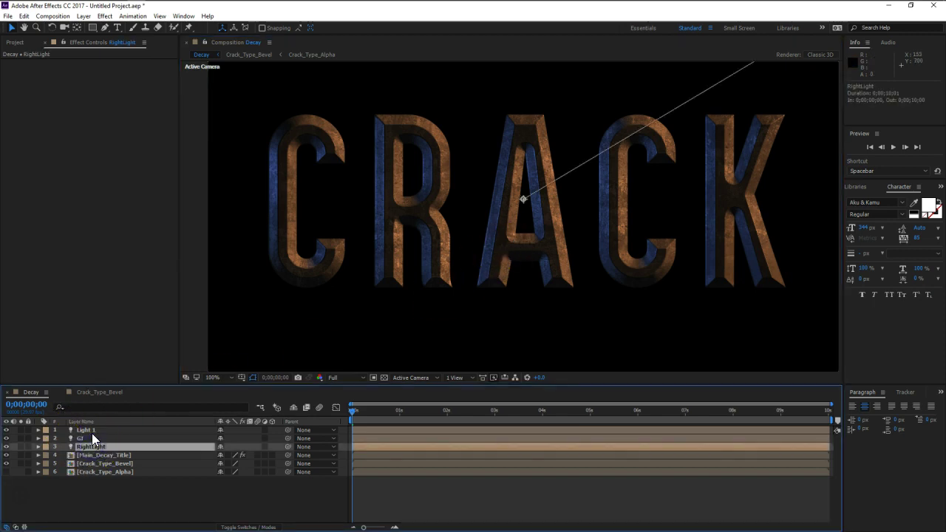
click(89, 437)
key(ctrl+grave)
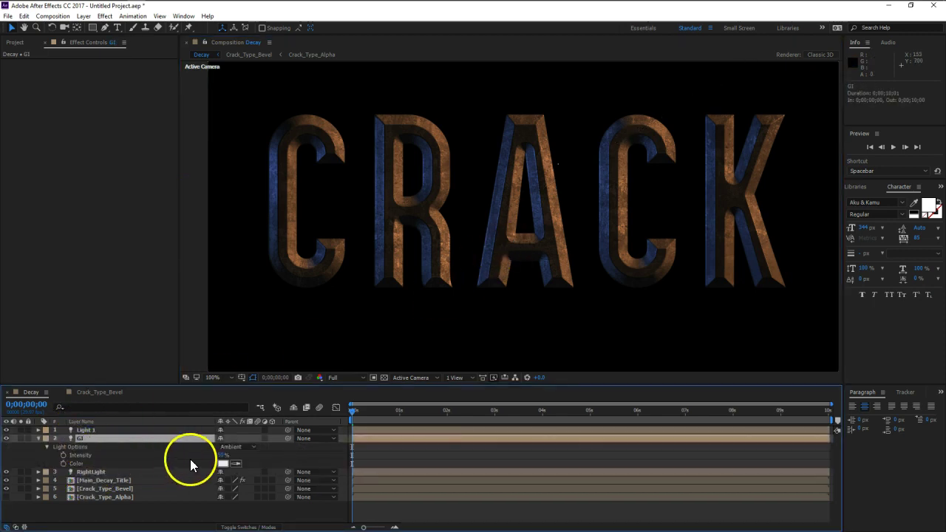
click(222, 454)
text(60)
key(Return)
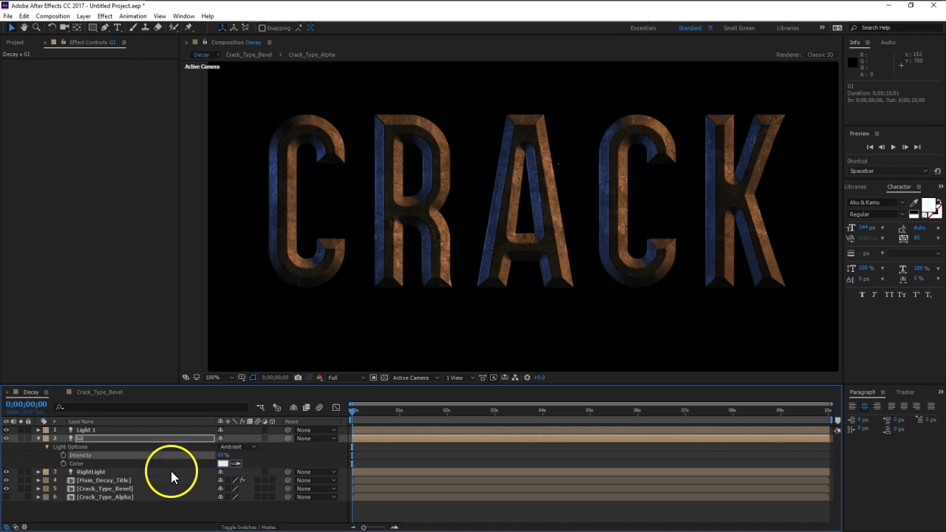
Tune Main_Decay_Title's CC Glass shading: Diffuse, Roughness, Specular 36, Ambient about 79
click(38, 438)
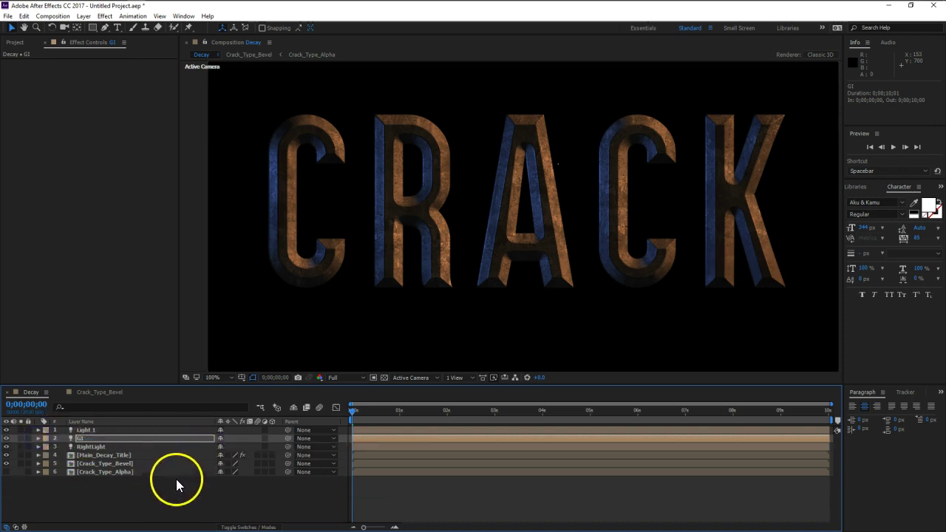
click(123, 455)
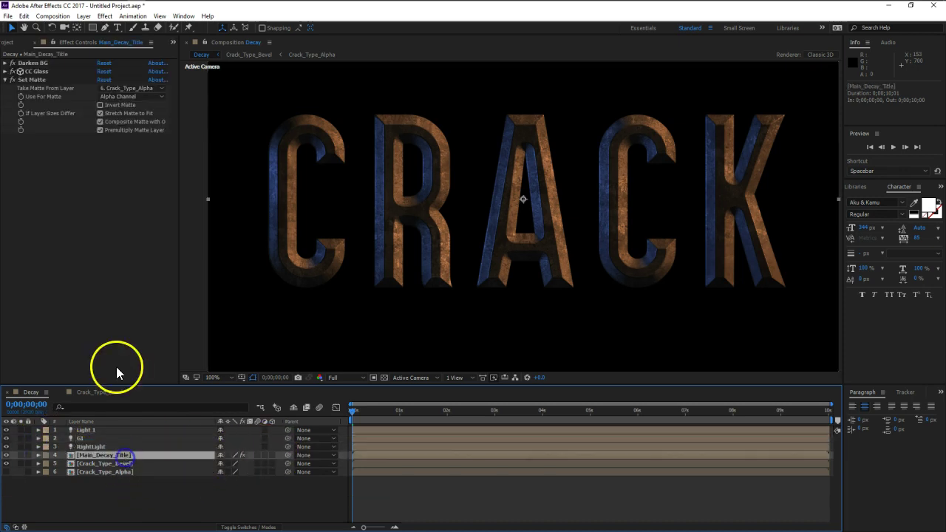
click(5, 78)
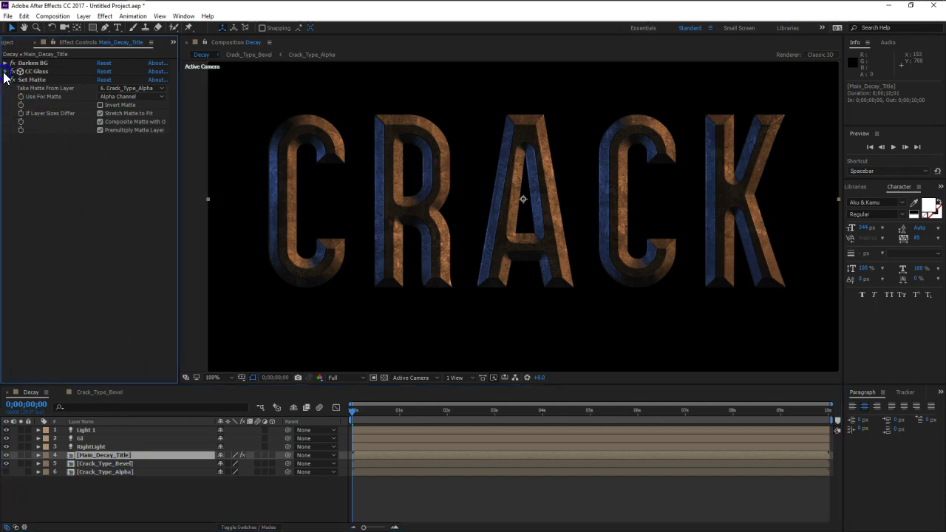
click(4, 71)
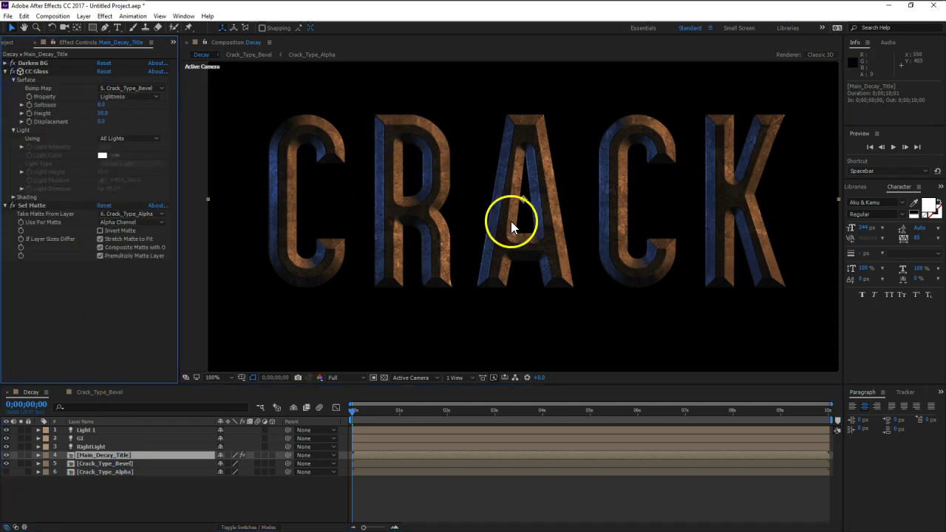
click(13, 198)
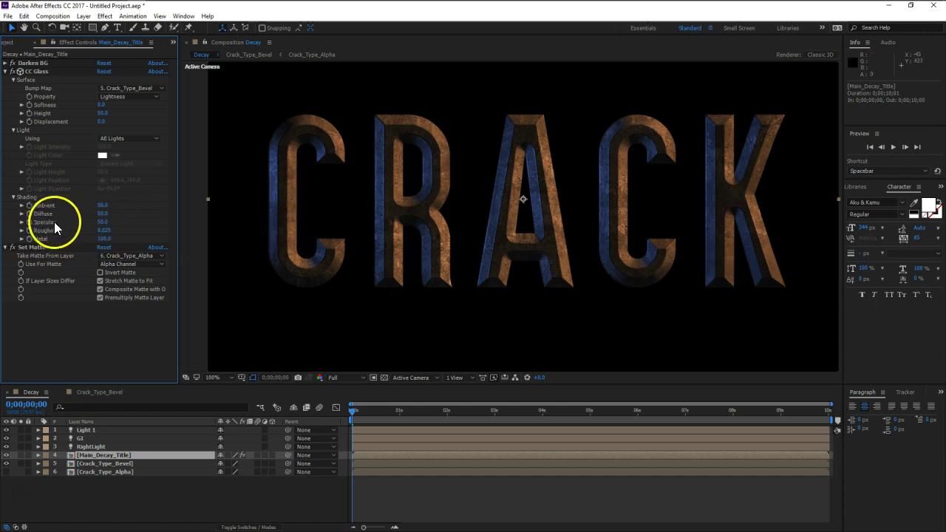
drag(102, 215, 96, 215)
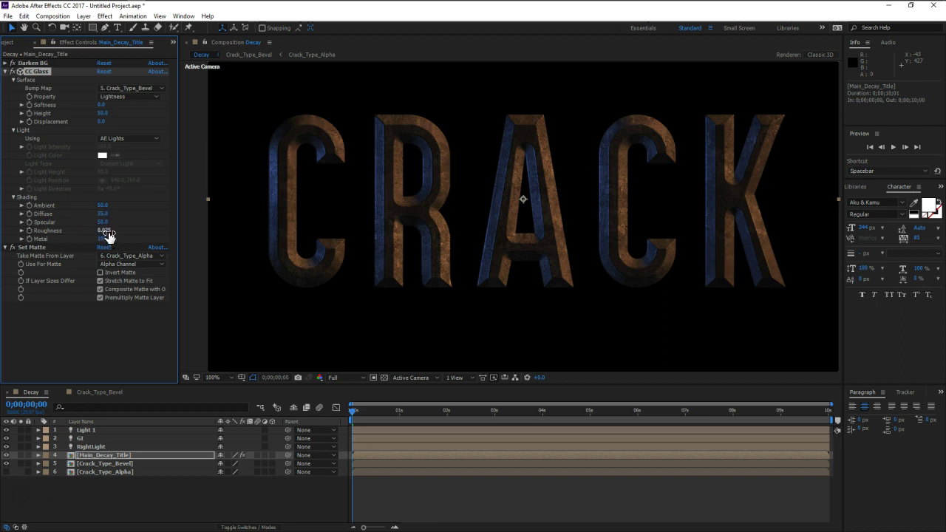
mouse_move(107, 234)
mouse_down()
mouse_move(181, 234)
mouse_move(99, 238)
mouse_move(199, 247)
mouse_up()
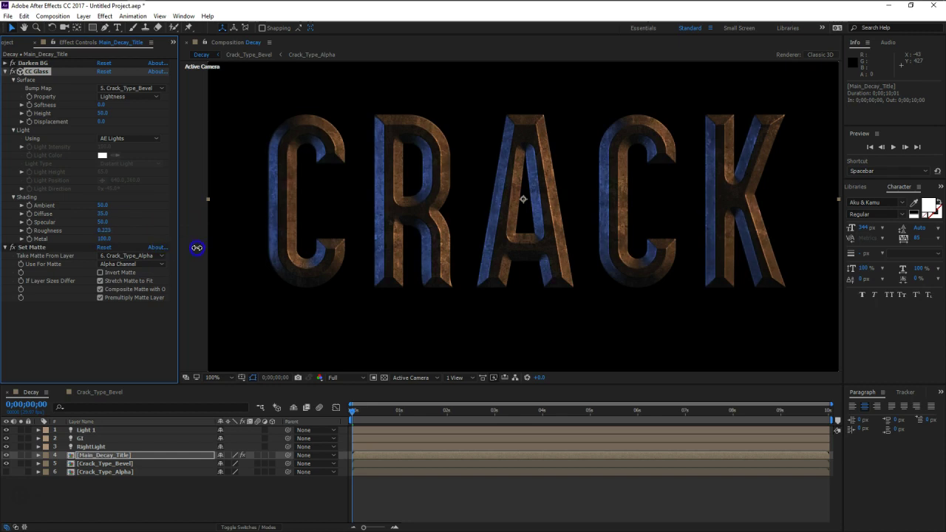
mouse_move(104, 223)
mouse_down()
mouse_move(191, 227)
mouse_move(128, 230)
mouse_up()
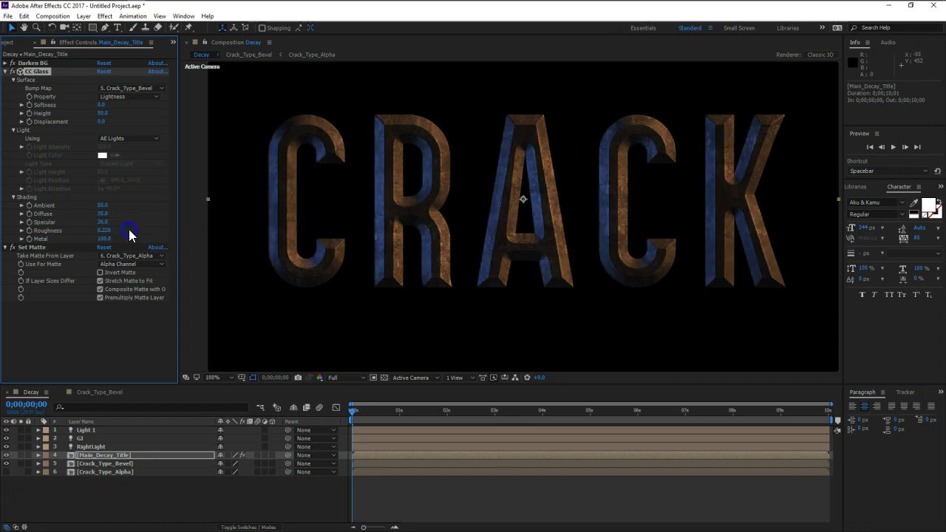
mouse_move(104, 205)
mouse_down()
mouse_move(133, 205)
mouse_move(115, 208)
mouse_up()
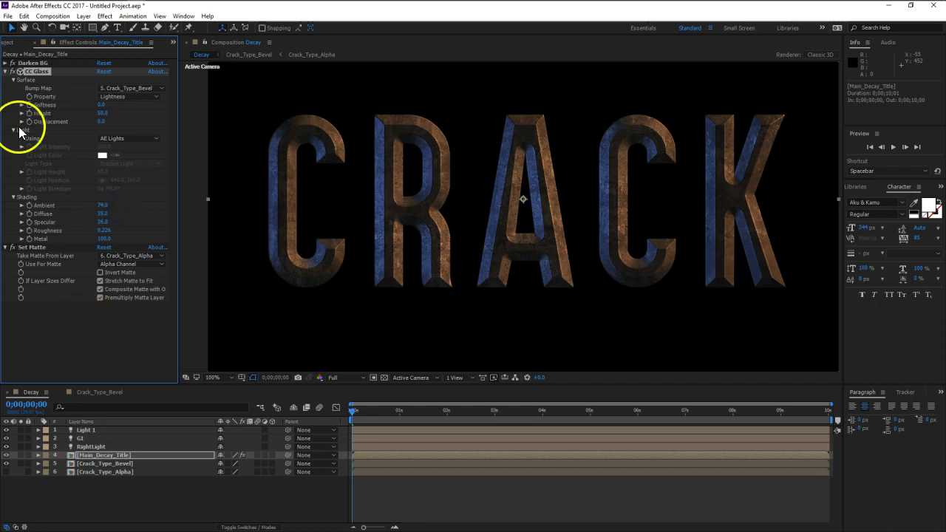
click(6, 71)
click(6, 80)
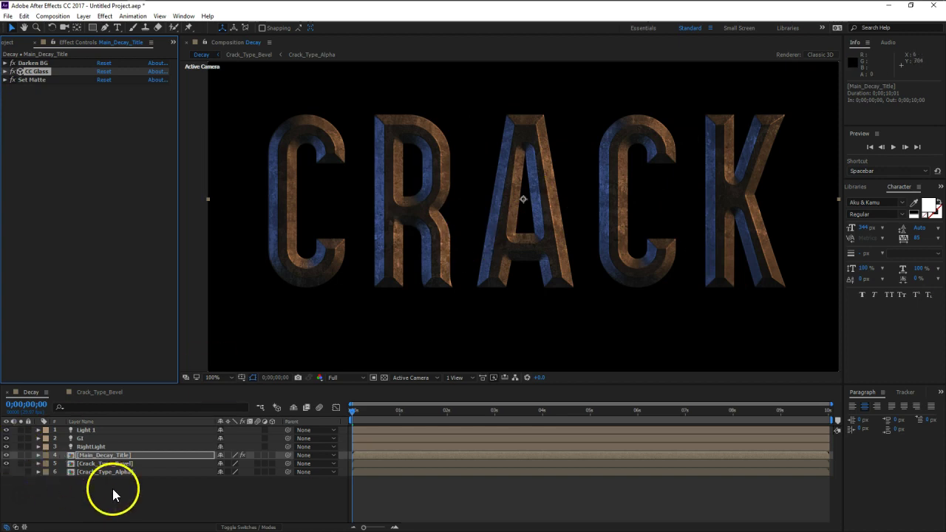
Switch to the Crack_Type_Bevel composition and deselect its layers
click(96, 392)
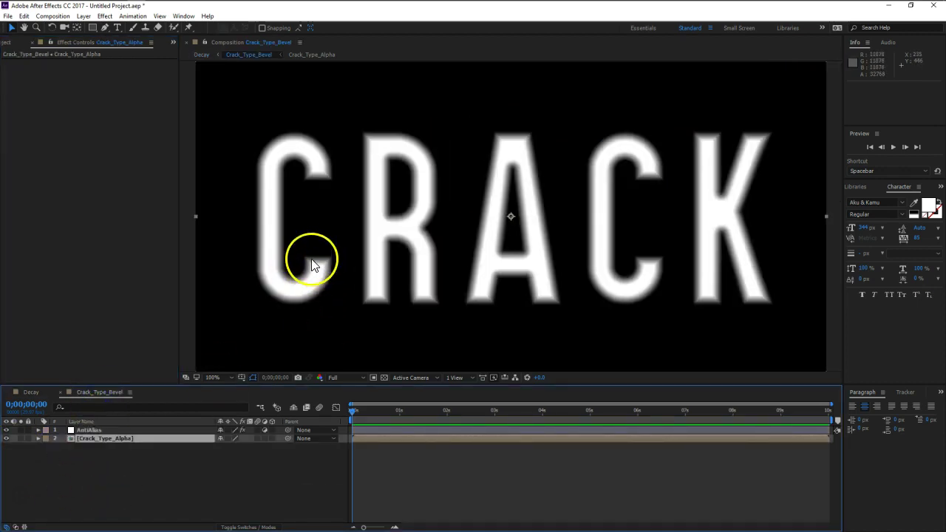
click(208, 468)
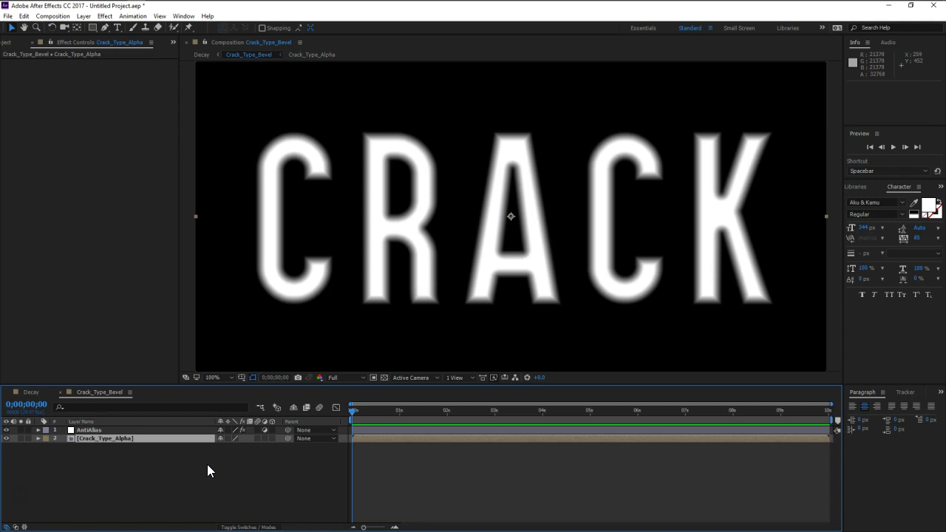
Create a new solid named OuterWarmEdges
key(ctrl+y)
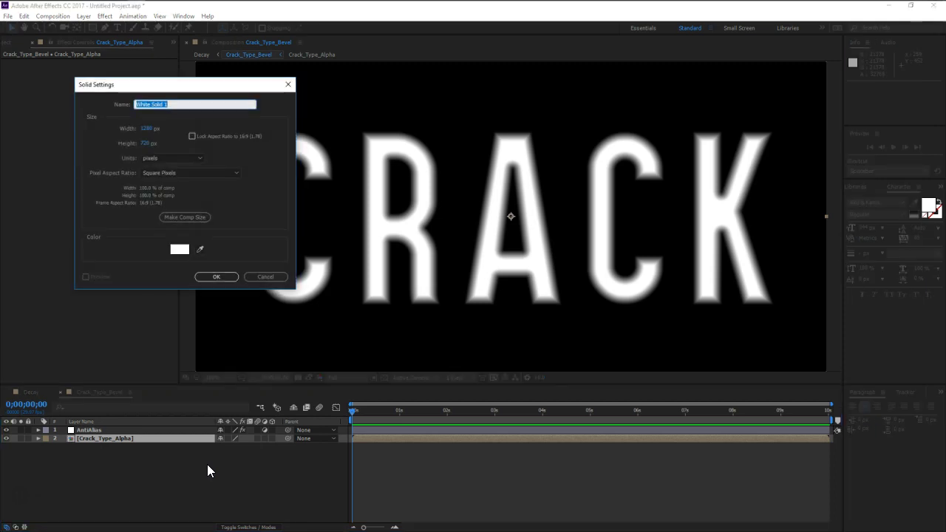
text(OuterWar)
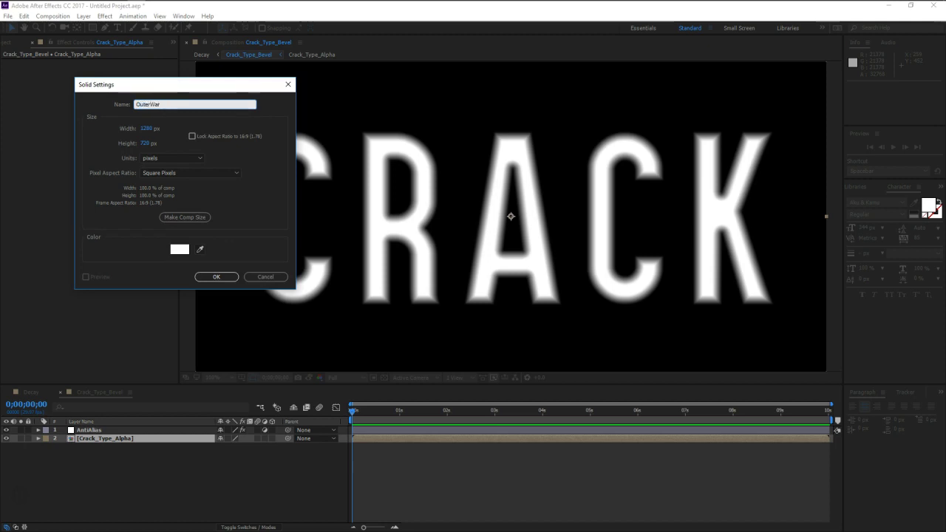
text(s)
key(Return)
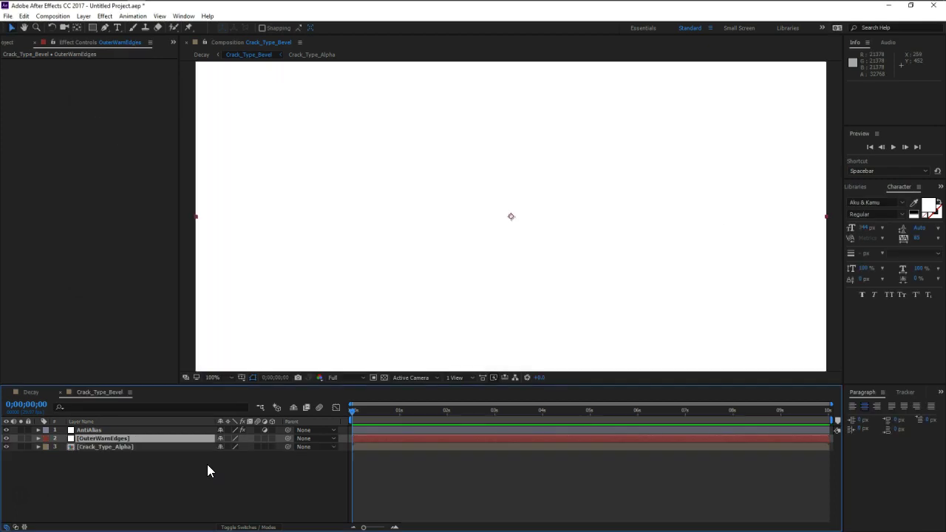
Apply Fractal Noise to OuterWarmEdges and move it to the top of the stack
key(ctrl+space)
text(fract)
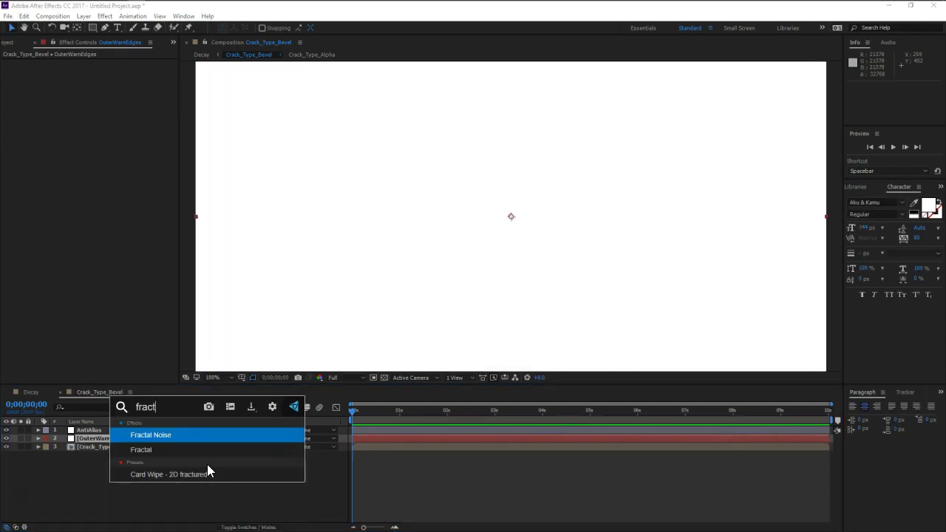
key(Return)
click(111, 451)
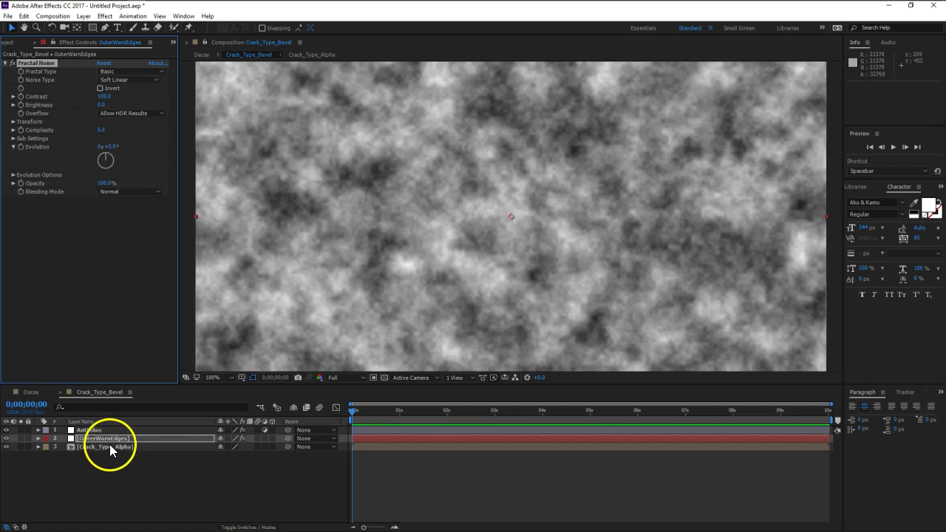
drag(109, 441, 105, 425)
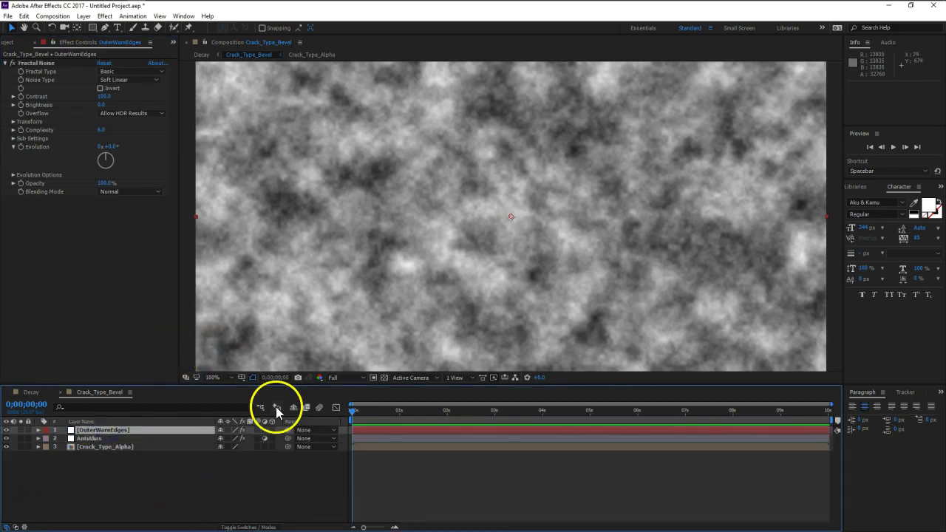
Try the Max, Rocky, Cloudy and Subscale fractal types on the noise
click(131, 71)
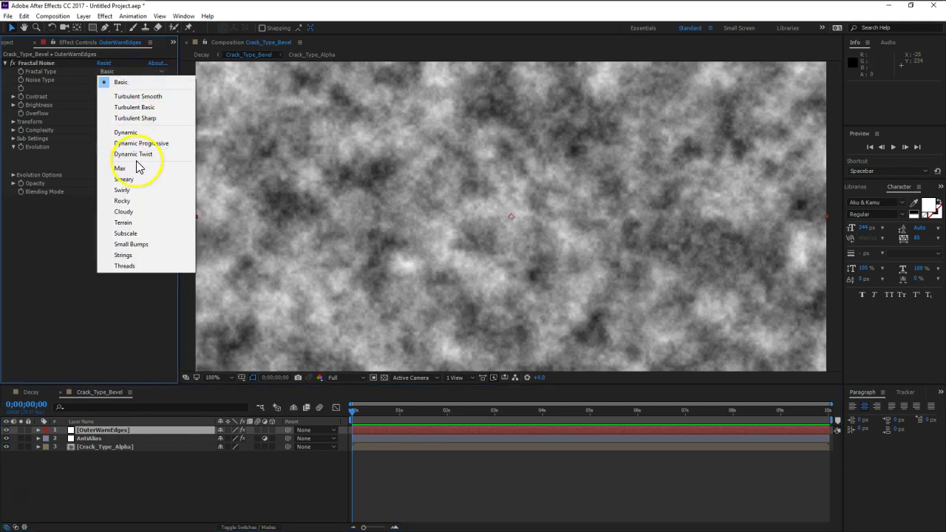
click(141, 170)
click(131, 72)
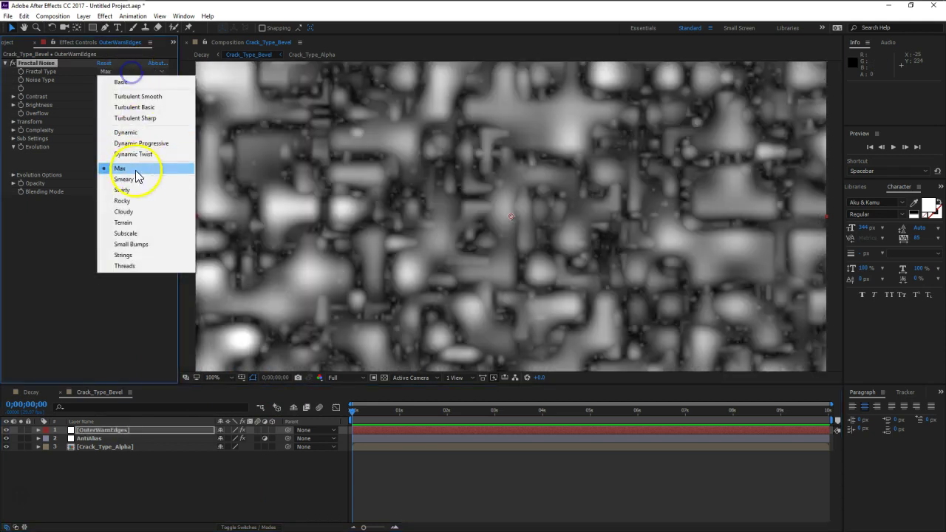
click(137, 202)
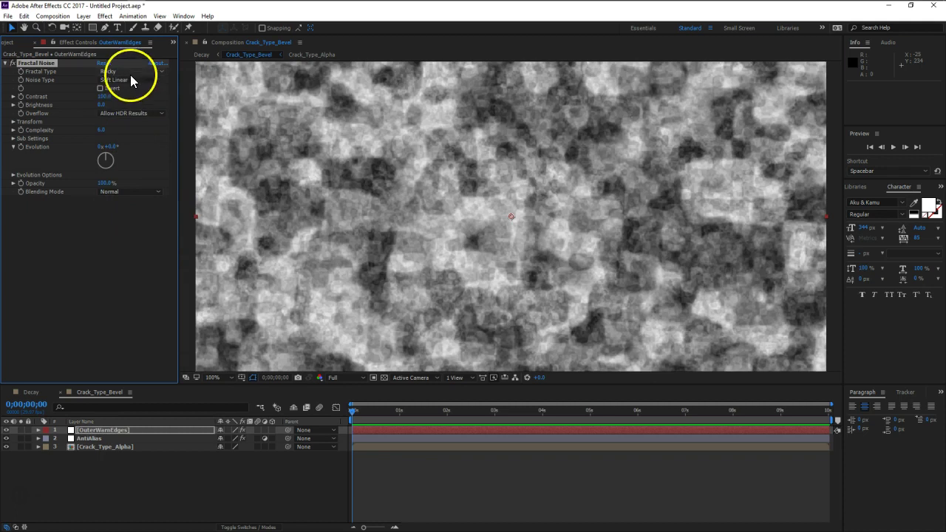
click(127, 72)
click(124, 211)
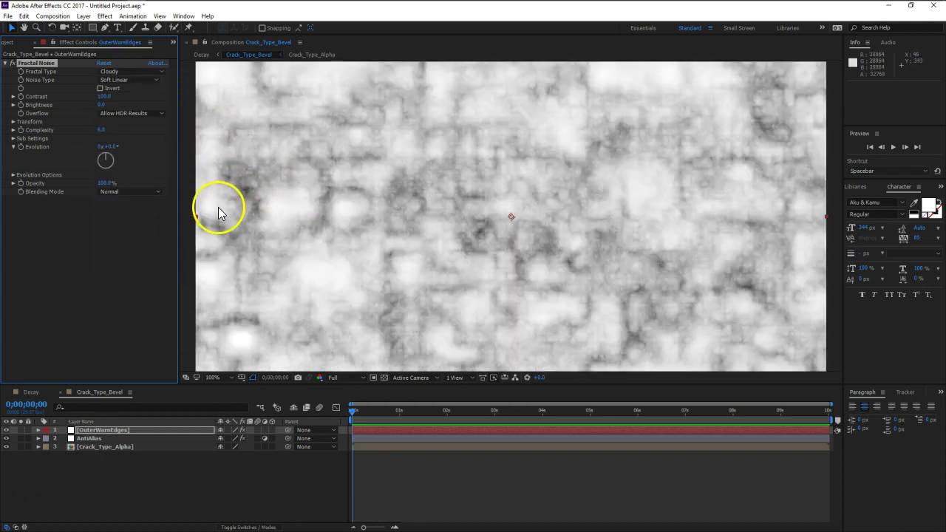
click(120, 72)
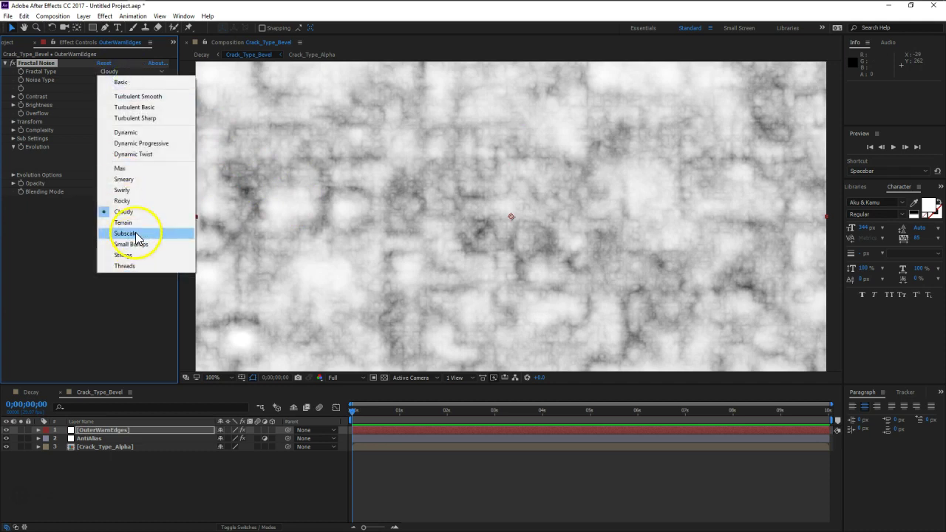
click(135, 233)
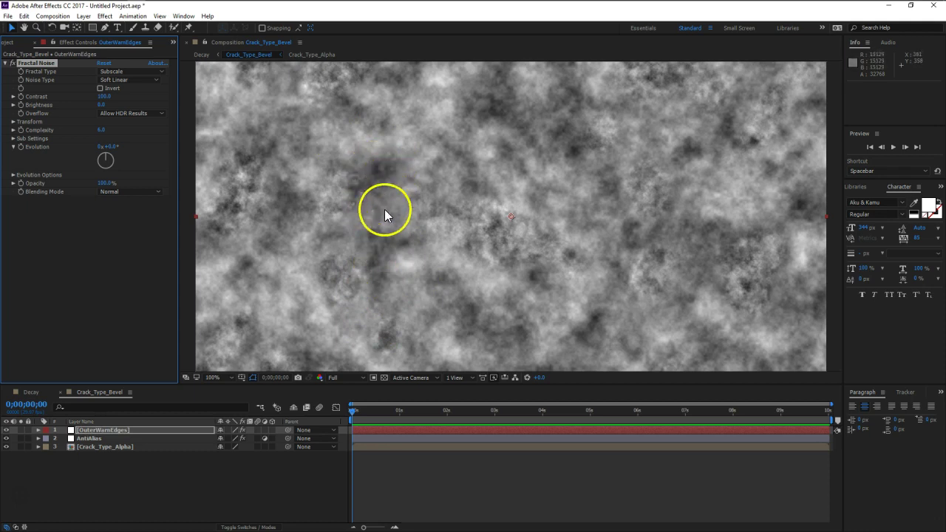
Compare the Strings and Threads fractal types, then settle on Max
click(122, 79)
click(122, 71)
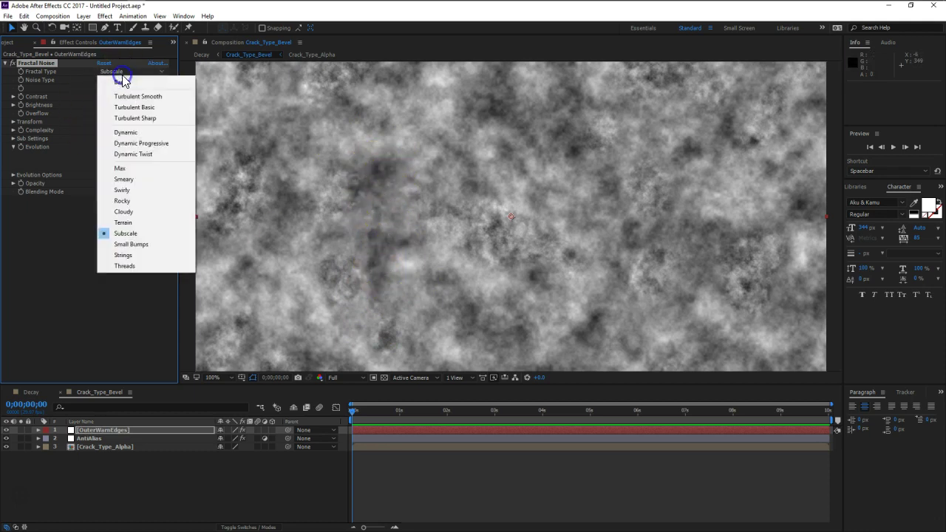
click(138, 255)
click(127, 74)
click(138, 264)
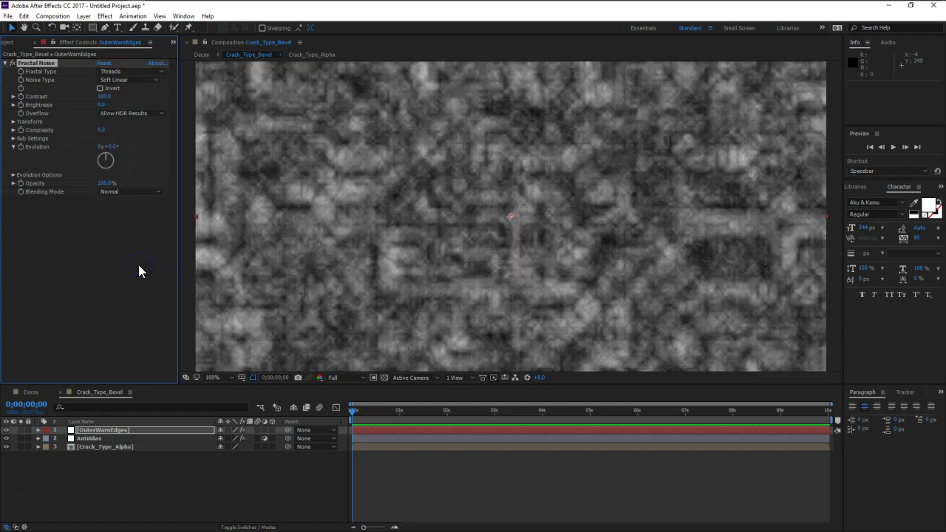
click(124, 72)
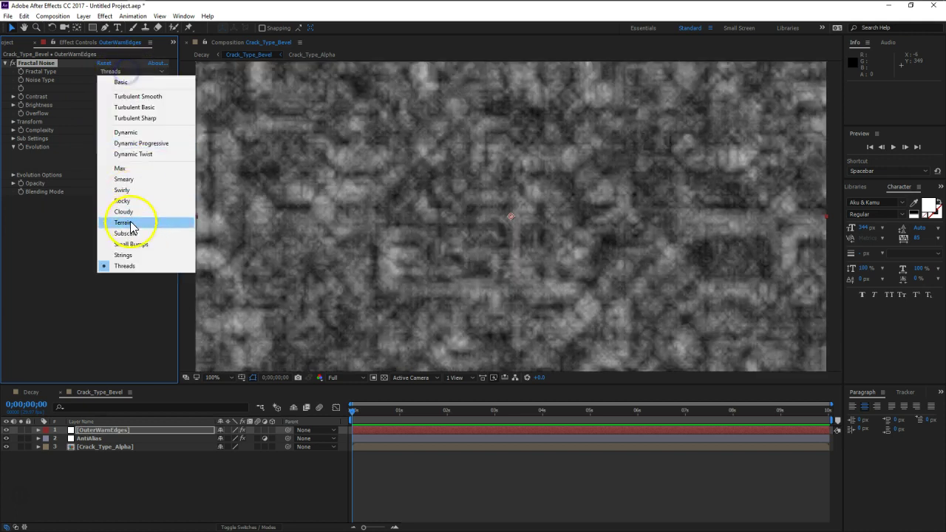
click(133, 168)
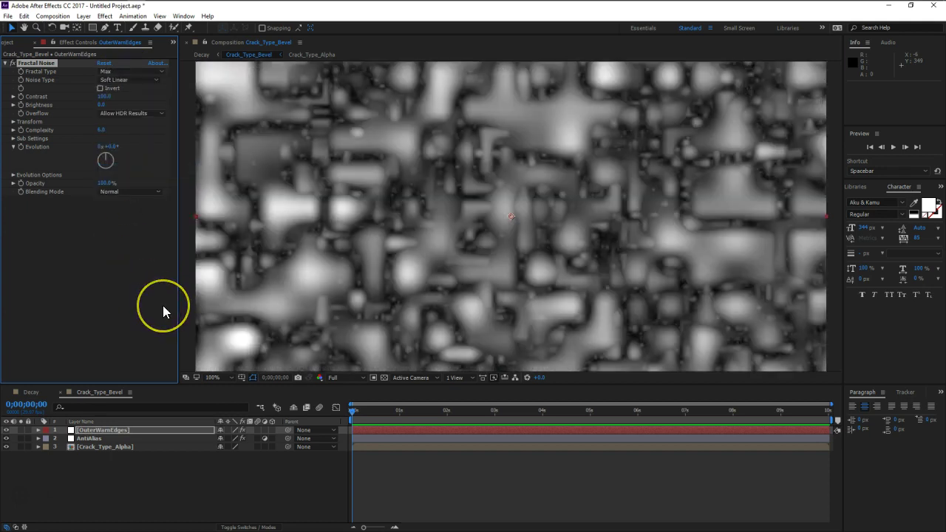
drag(165, 325, 139, 425)
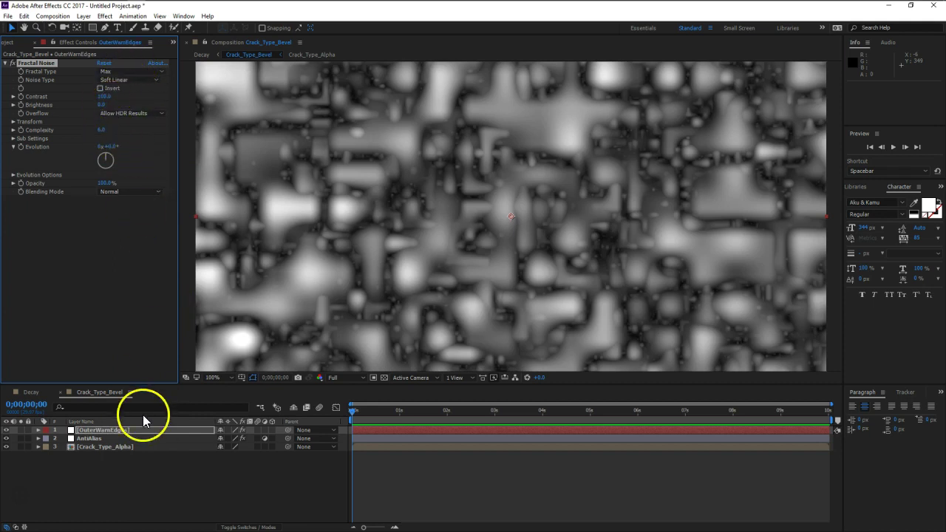
click(132, 73)
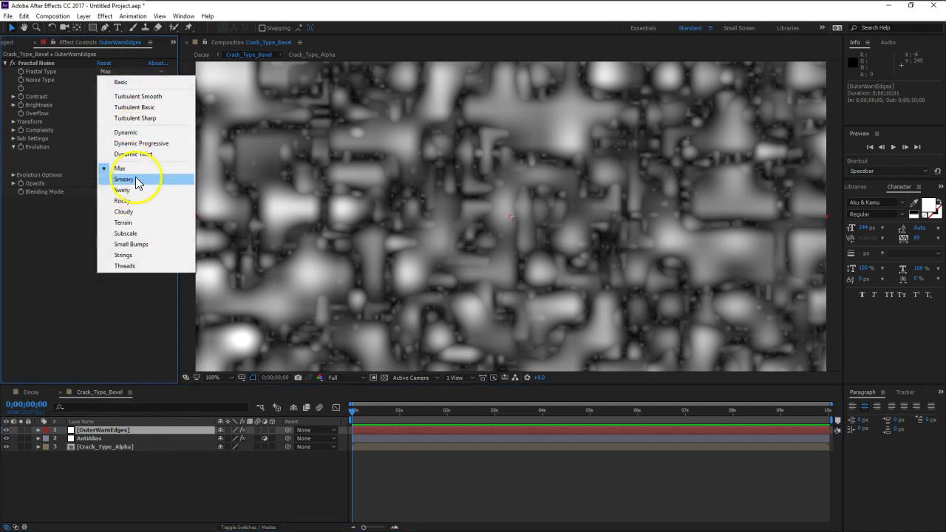
click(87, 304)
click(126, 431)
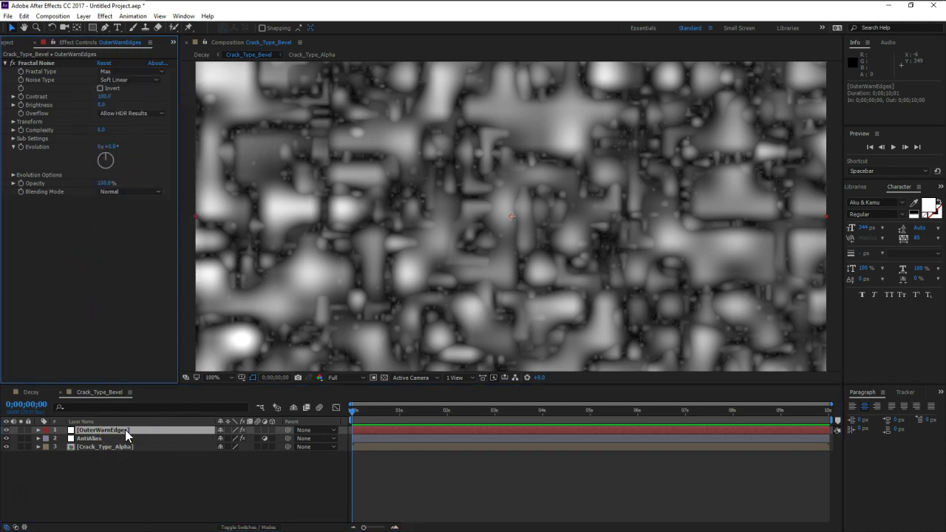
Set OuterWarmEdges' blending mode to Add
key(F4)
click(225, 430)
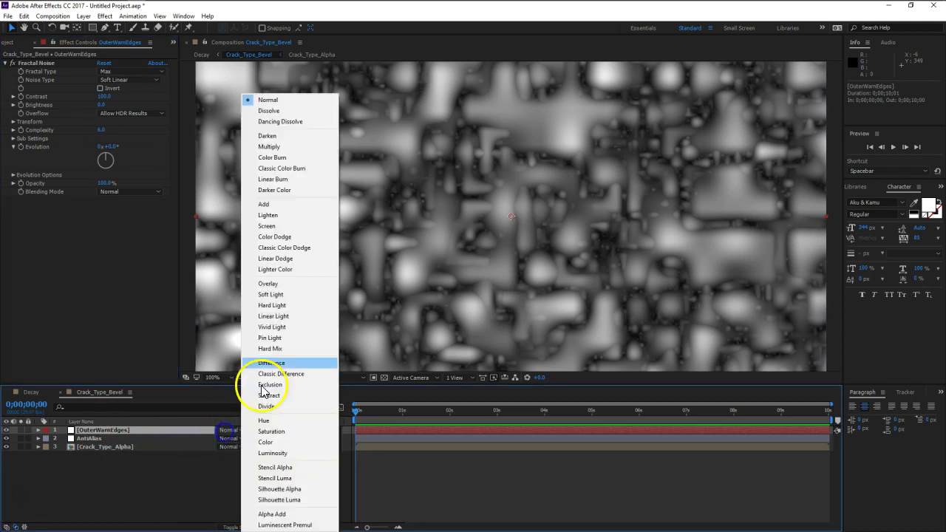
click(294, 205)
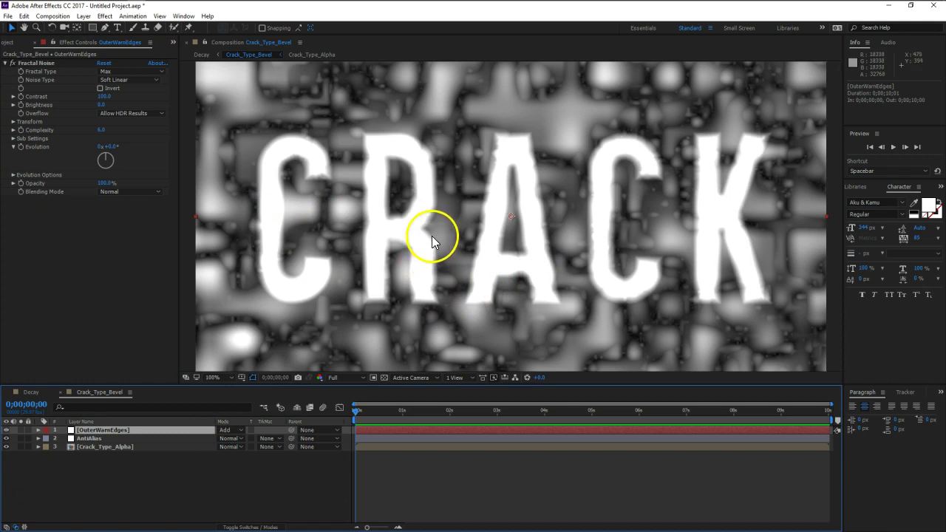
Hide the Crack_Type_Bevel layer in the Decay comp, then reopen Crack_Type_Bevel
click(33, 393)
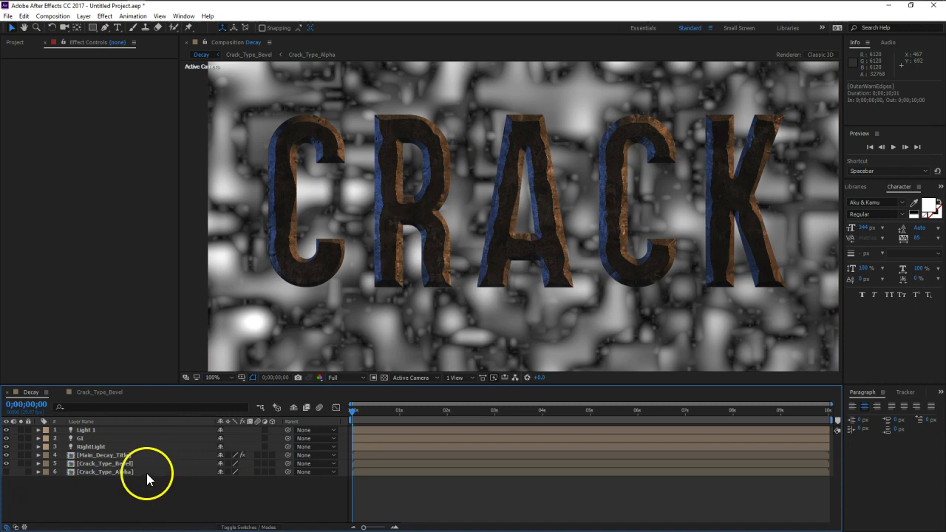
click(116, 463)
click(6, 464)
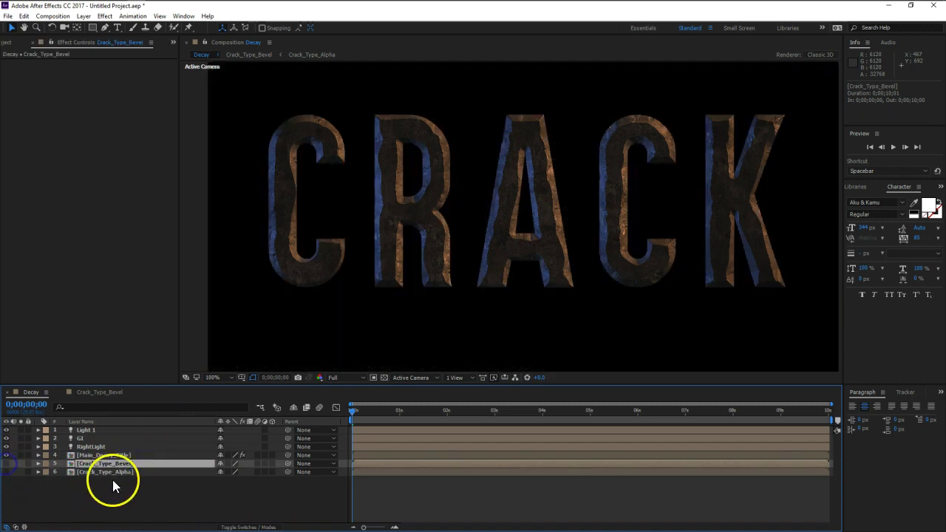
click(114, 471)
click(115, 464)
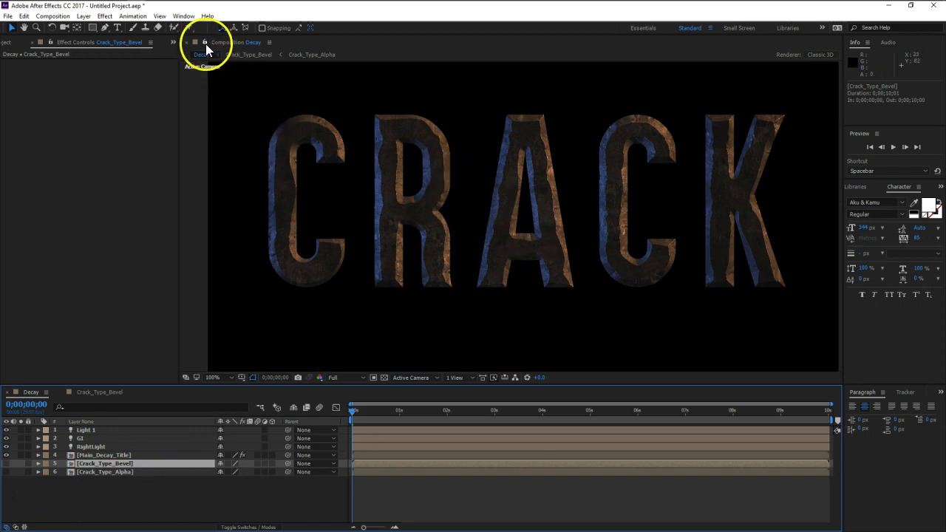
click(96, 393)
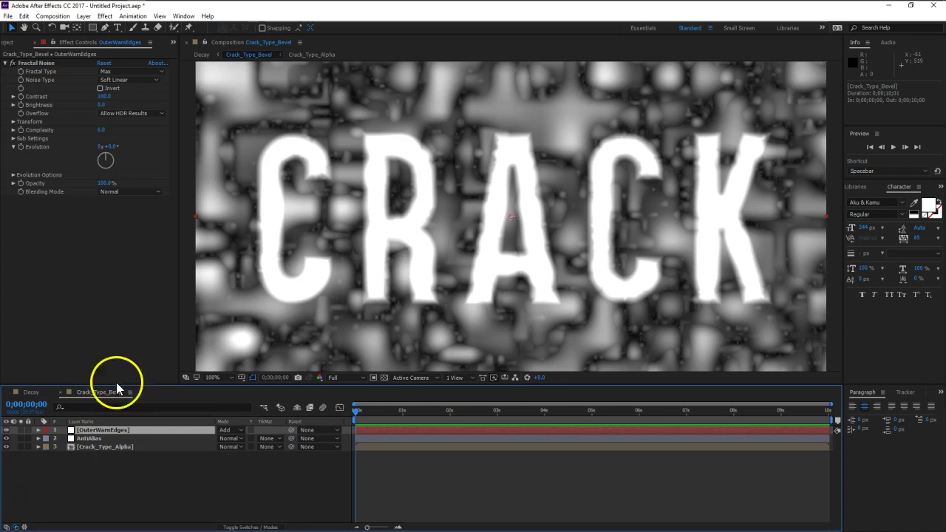
Add a second composition viewer and lock it to Crack_Type_Bevel
click(273, 44)
right_click(273, 44)
click(278, 51)
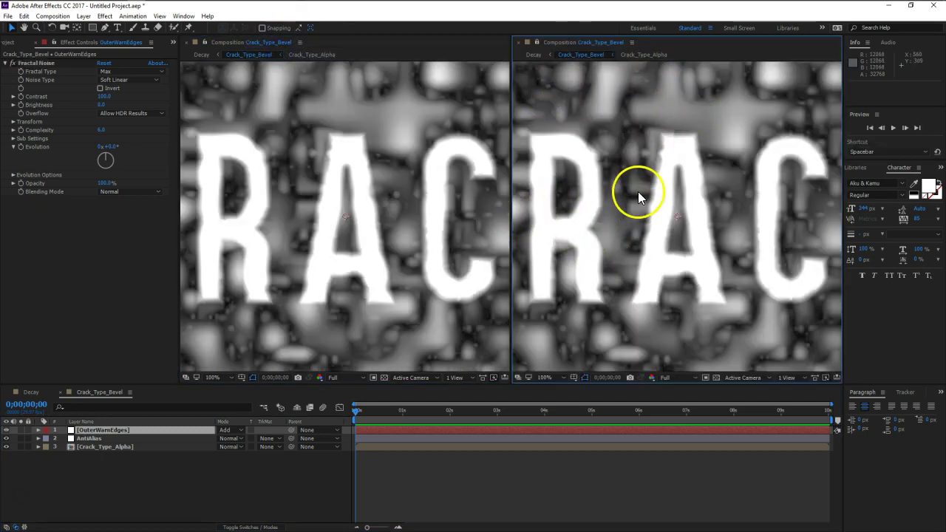
click(536, 42)
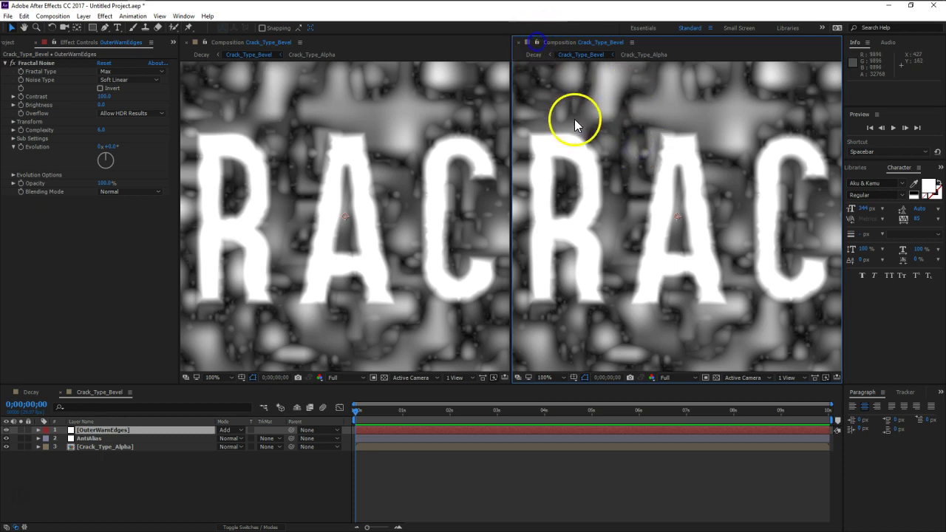
click(245, 494)
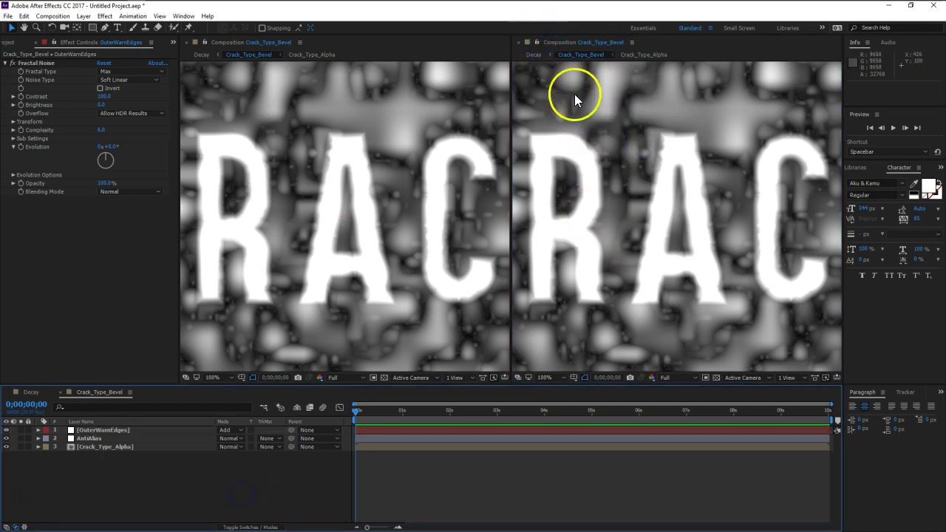
Show Decay in the left viewer and load Crack_Type_Bevel's layers into the timeline
click(396, 46)
click(45, 391)
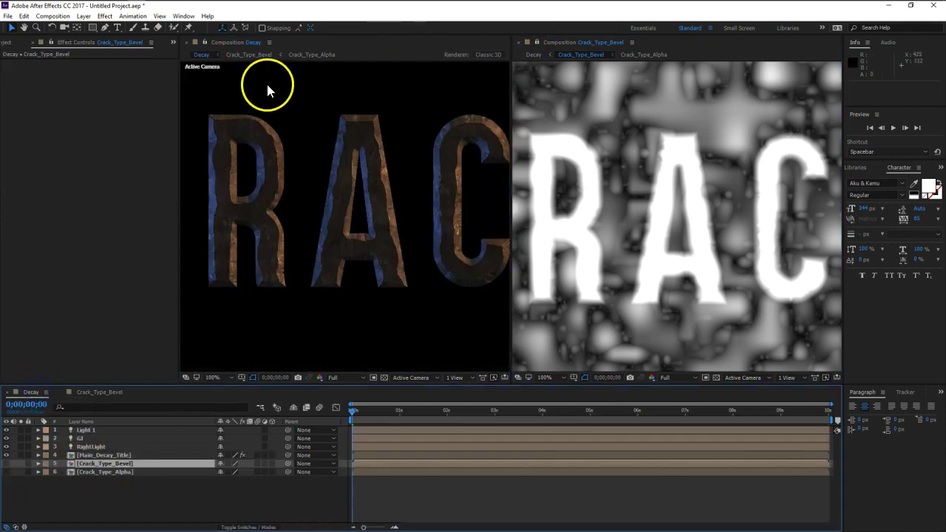
click(210, 43)
click(680, 60)
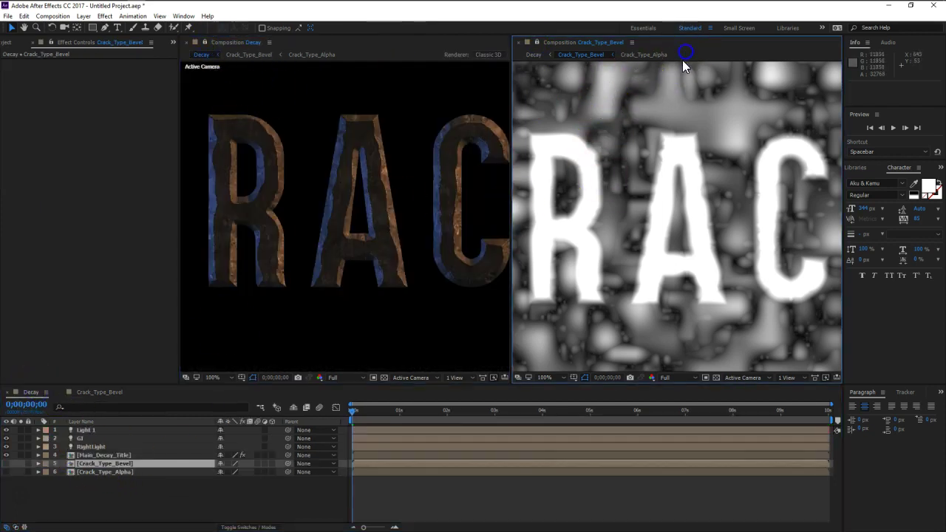
click(113, 390)
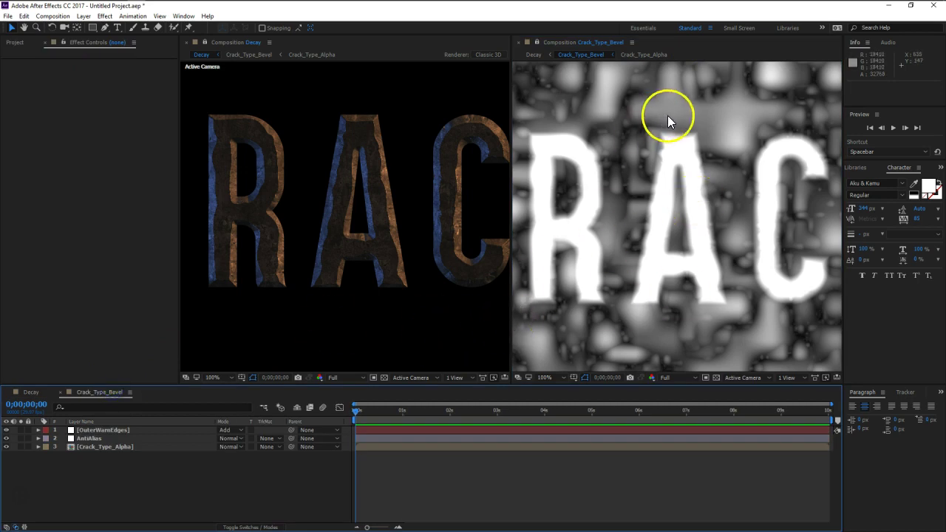
On OuterWarmEdges, nudge the Fractal Noise brightness and contrast and set Complexity to 5
click(108, 430)
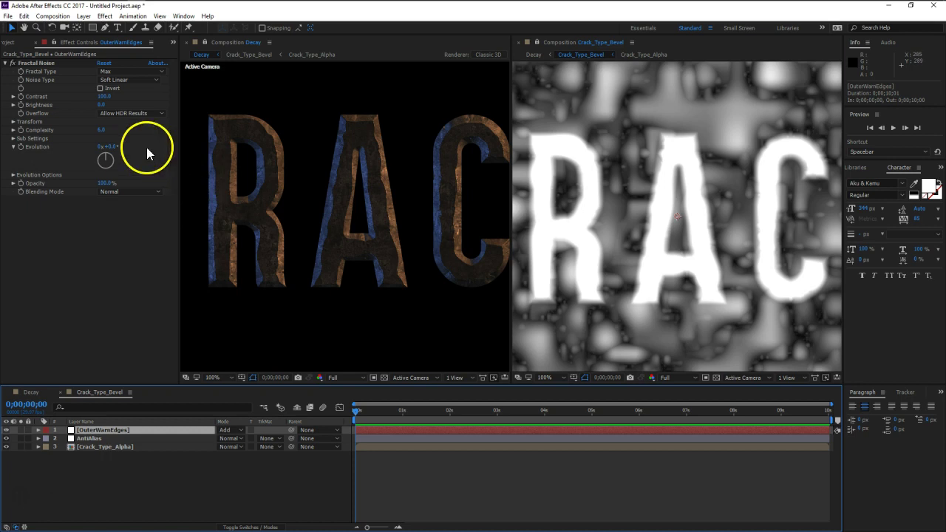
drag(101, 105, 97, 107)
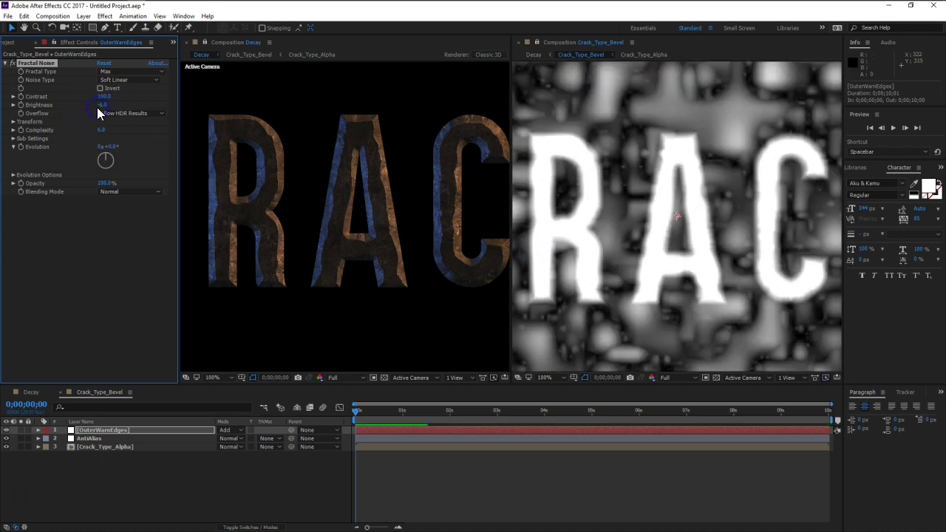
drag(107, 110, 109, 105)
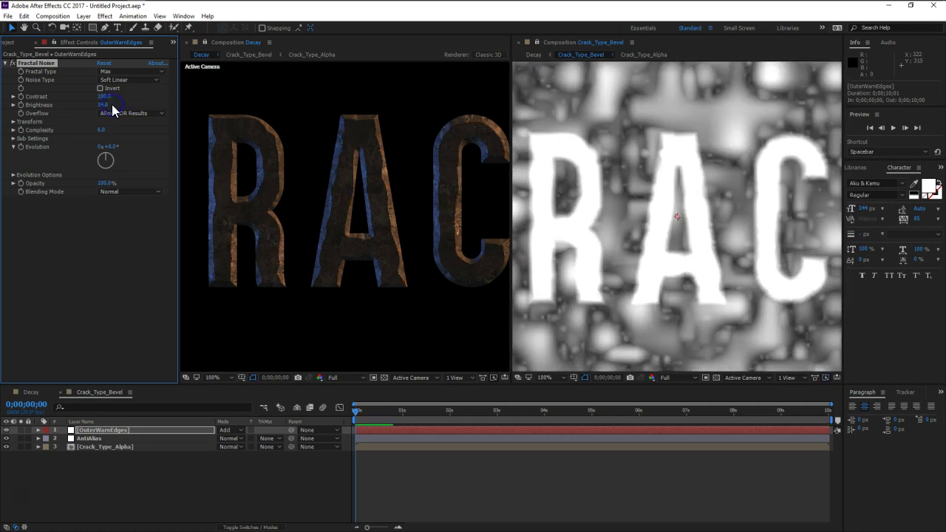
drag(104, 96, 128, 99)
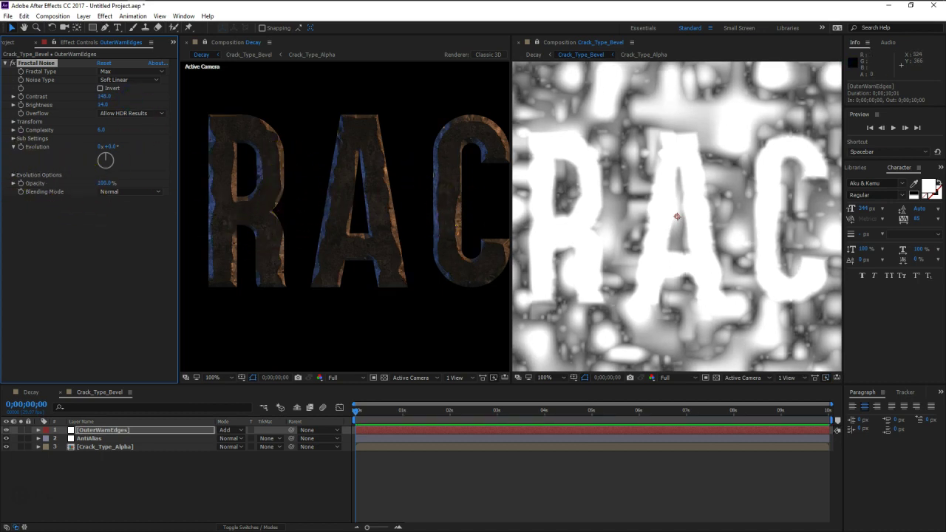
drag(101, 130, 851, 152)
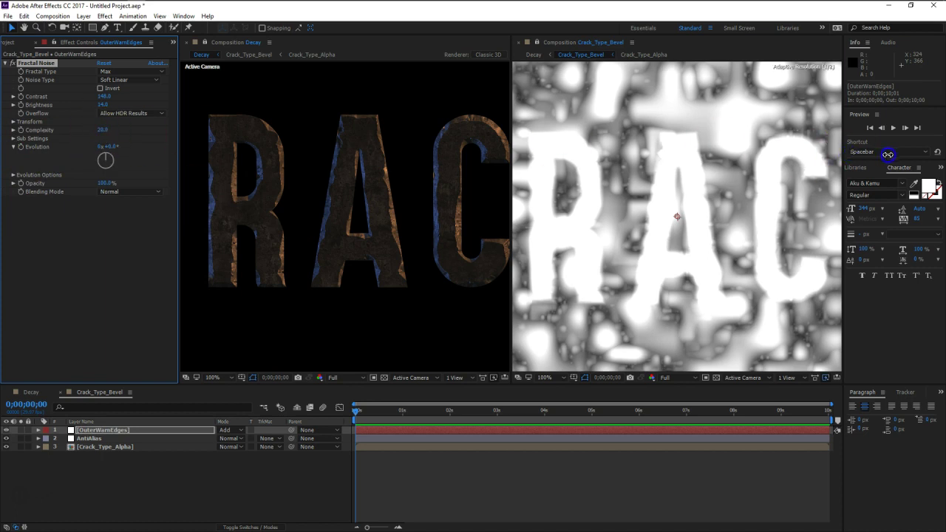
click(106, 130)
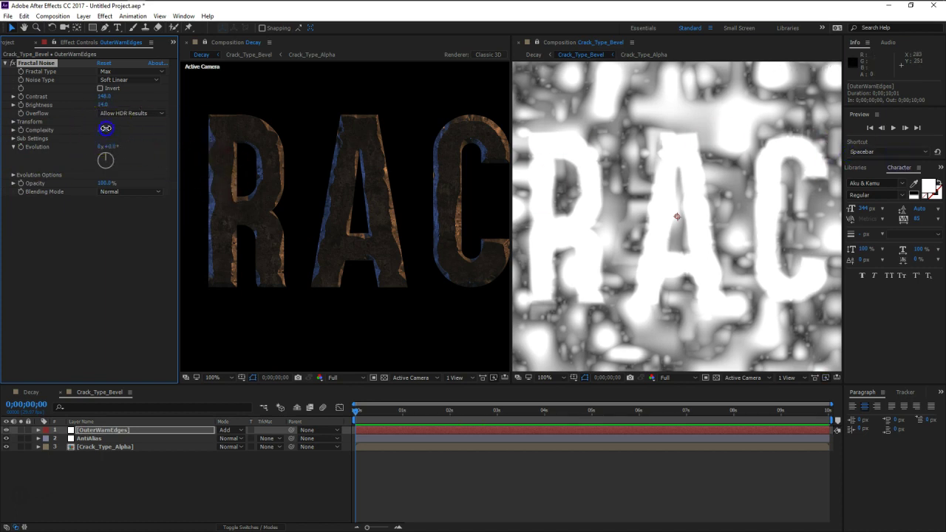
text(5)
key(Return)
Try a smaller Fractal Noise Scale, then return it to 100
click(14, 130)
drag(107, 146, 93, 152)
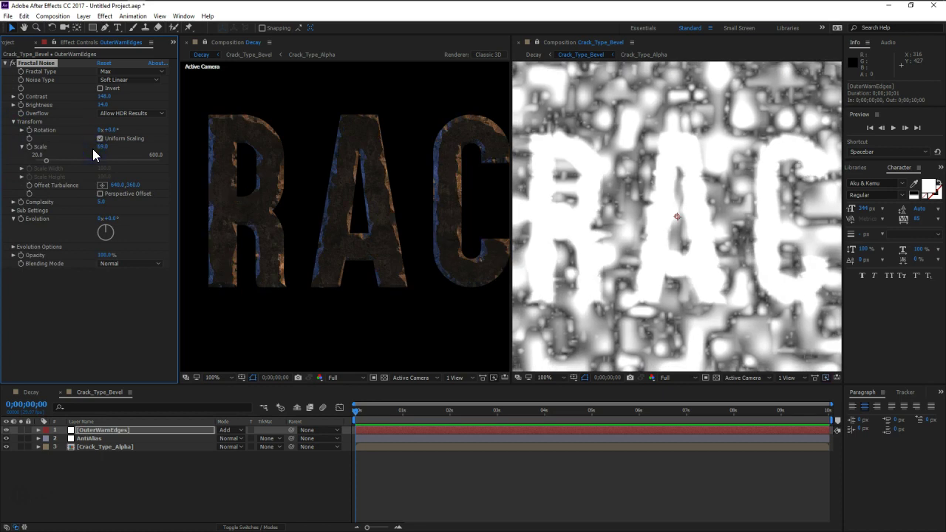
drag(106, 147, 120, 147)
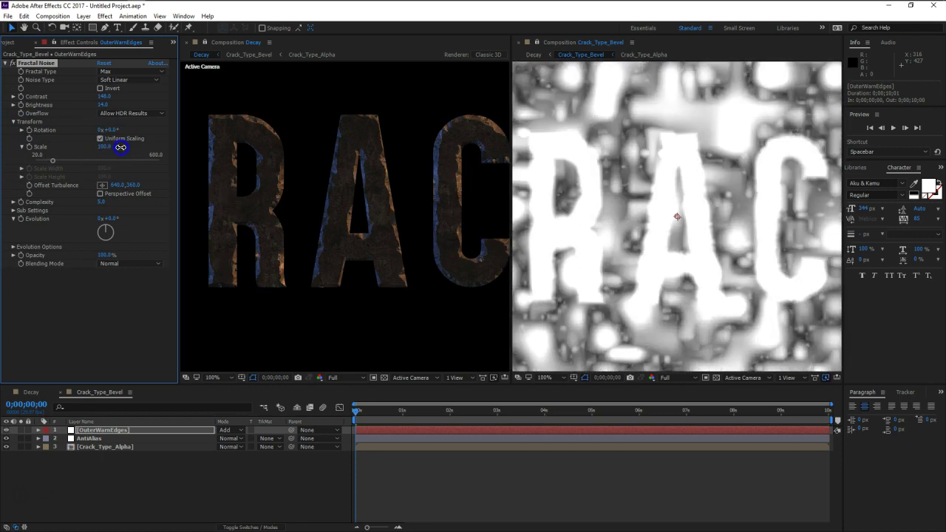
click(12, 123)
Invert the fractal noise and tune it to Contrast 97 and Brightness -19
click(100, 89)
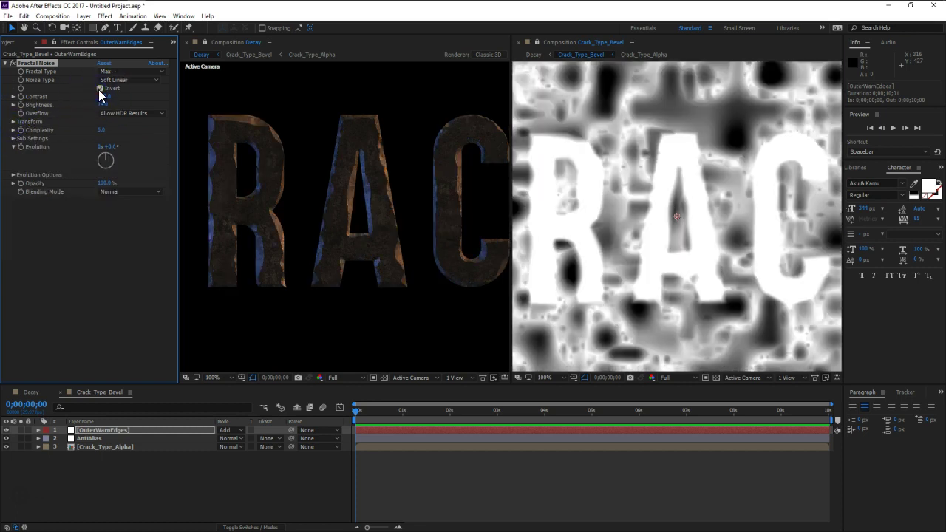
drag(104, 96, 83, 99)
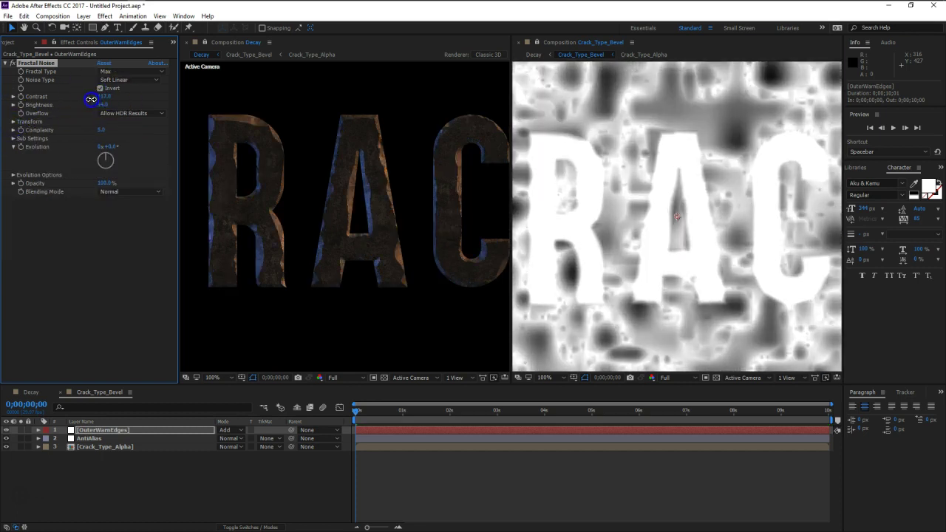
mouse_move(94, 96)
mouse_down()
mouse_move(106, 107)
mouse_move(80, 107)
mouse_move(106, 108)
mouse_up()
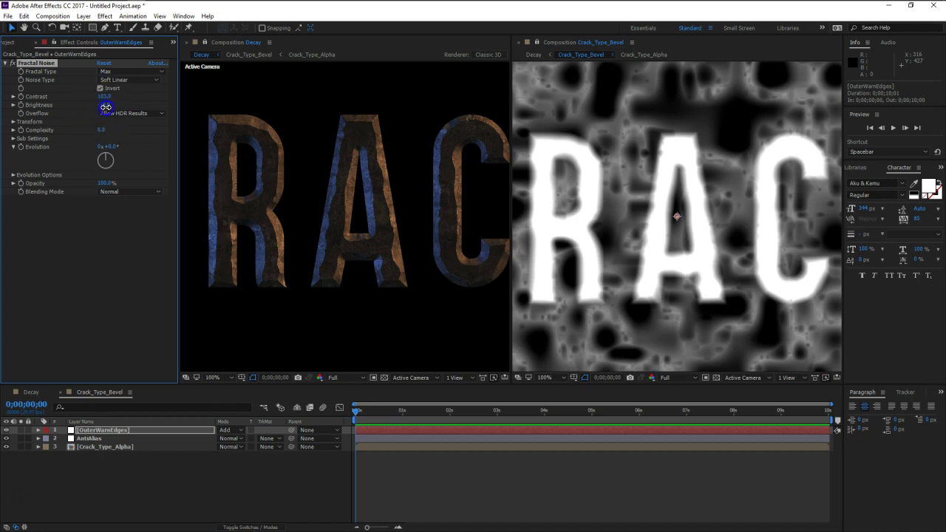
click(105, 99)
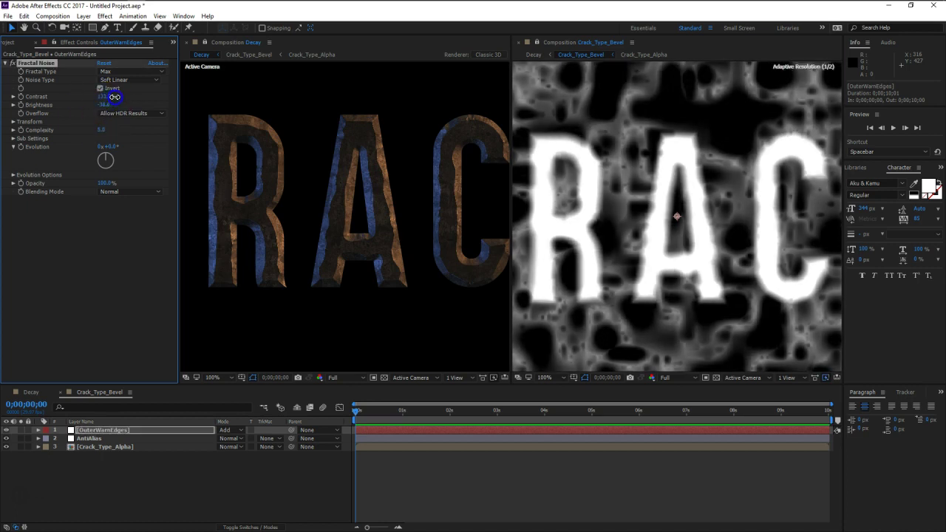
drag(104, 98, 93, 98)
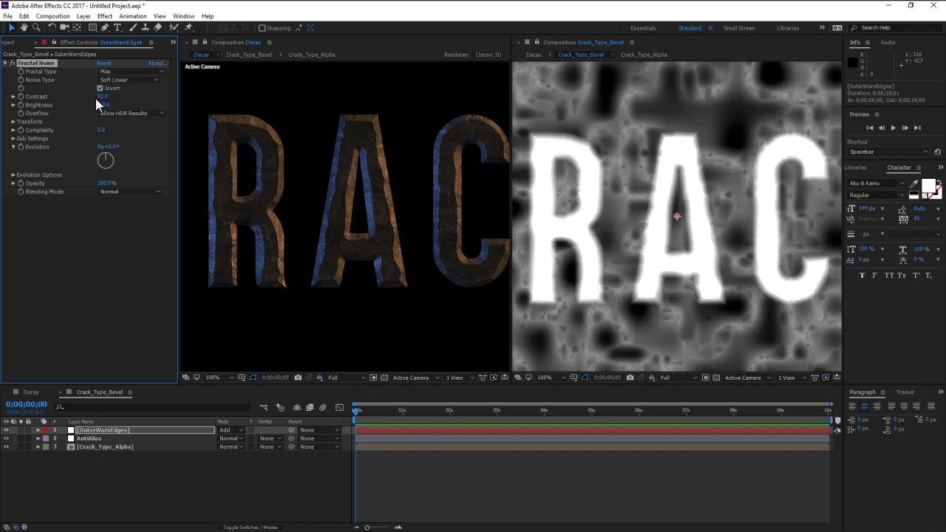
mouse_move(99, 98)
mouse_down()
mouse_move(115, 104)
mouse_move(109, 97)
mouse_move(108, 106)
mouse_up()
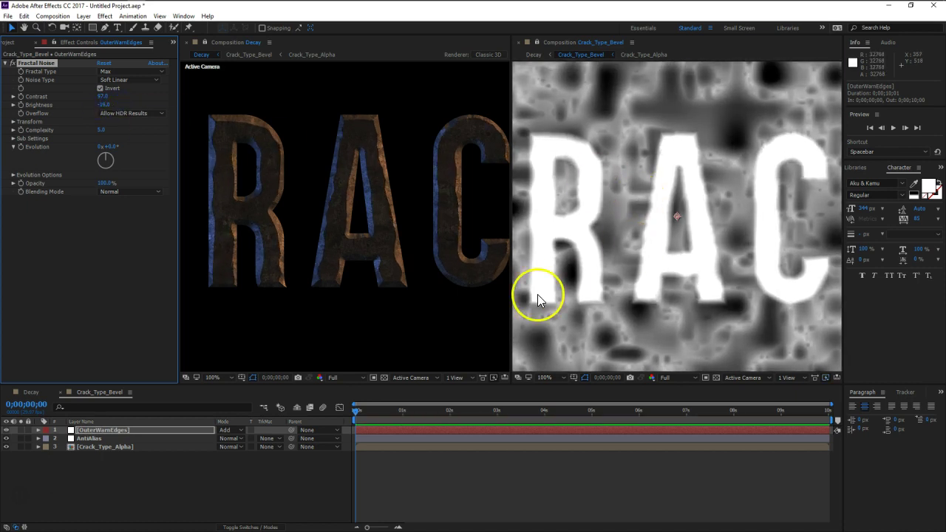
click(144, 500)
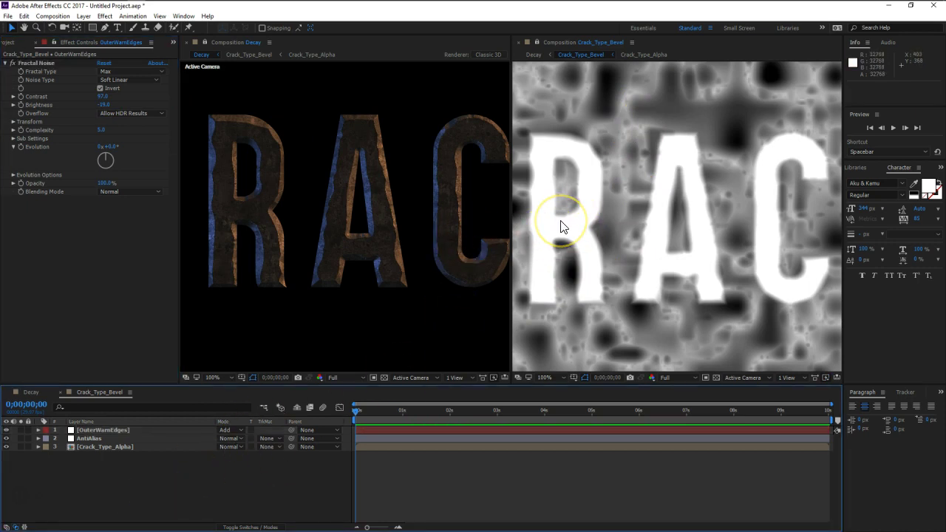
drag(574, 228, 540, 225)
click(378, 237)
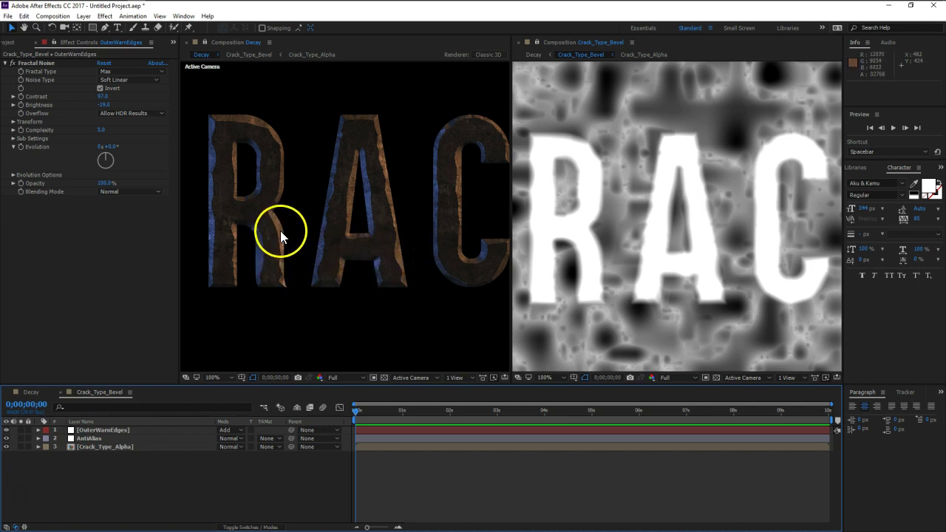
Duplicate Crack_Type_Alpha, move the copy to the top, solo it and apply Invert
click(114, 448)
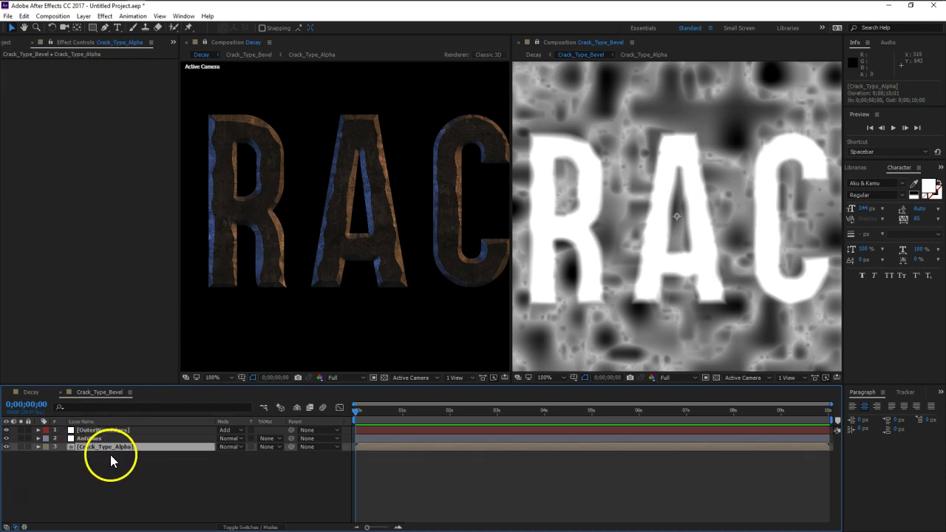
key(ctrl+d)
drag(107, 453, 104, 427)
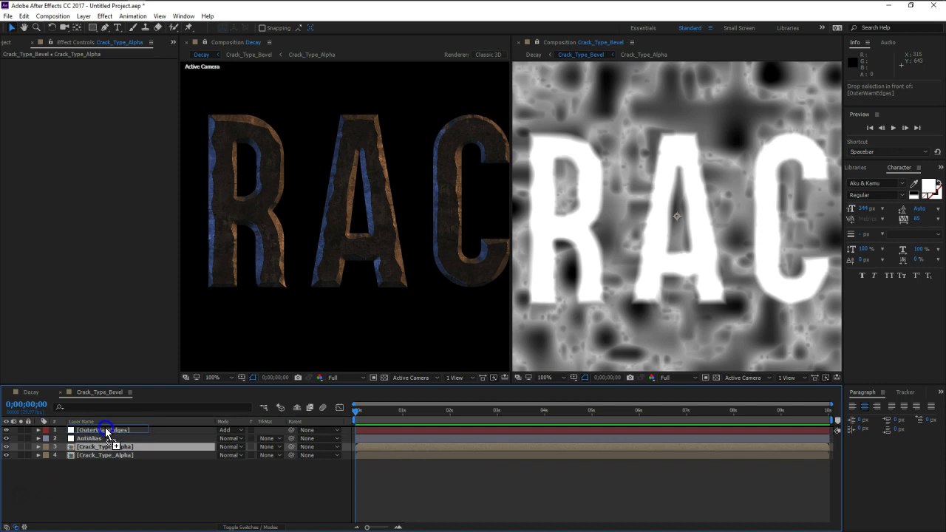
click(21, 429)
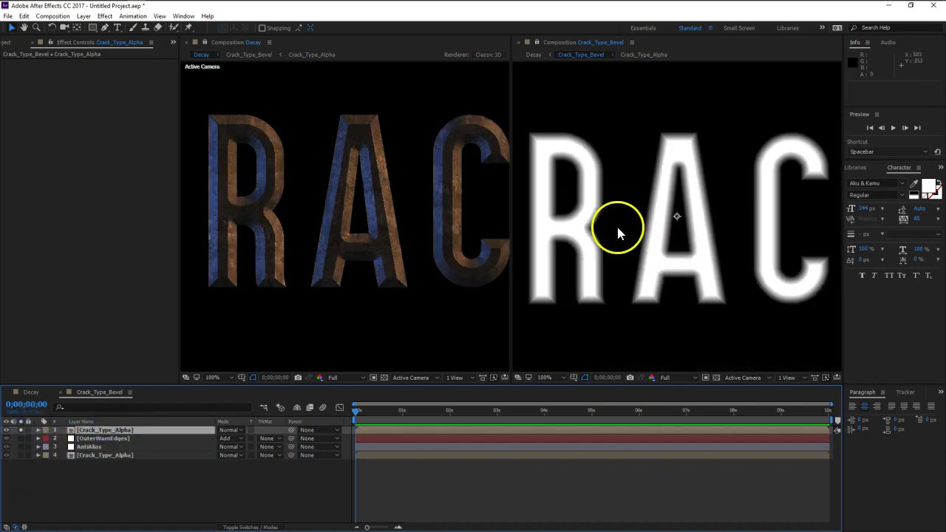
key(ctrl+space)
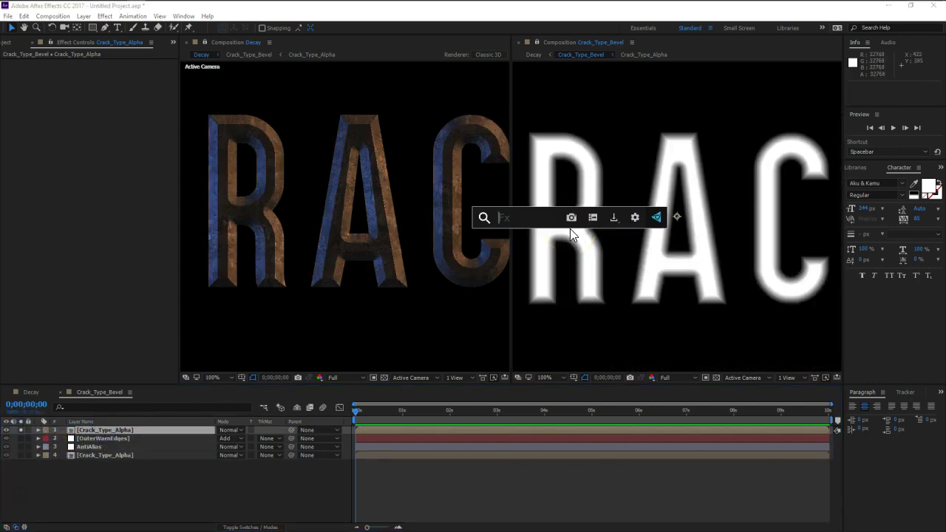
text(inv)
key(Return)
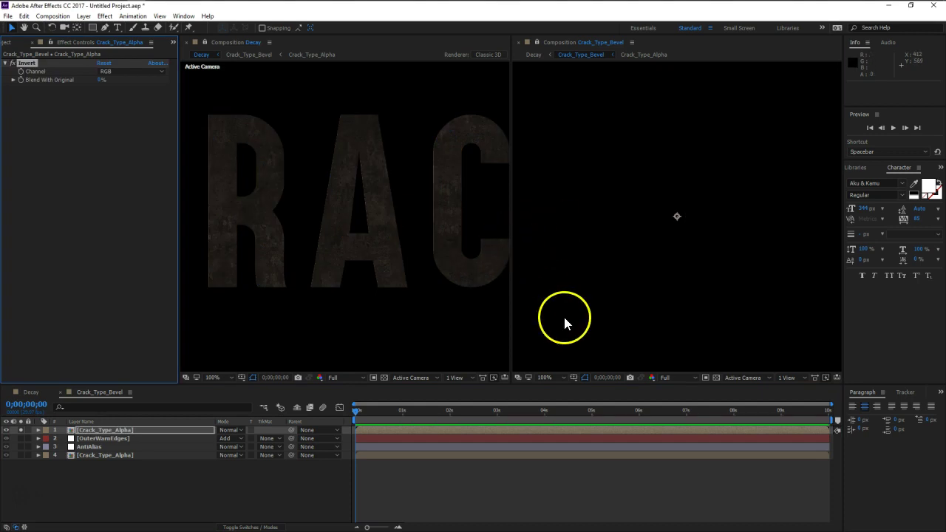
Add Box Blur to the copy with Repeat Edge Pixels, radius 8 and 12 iterations, then unsolo
click(715, 377)
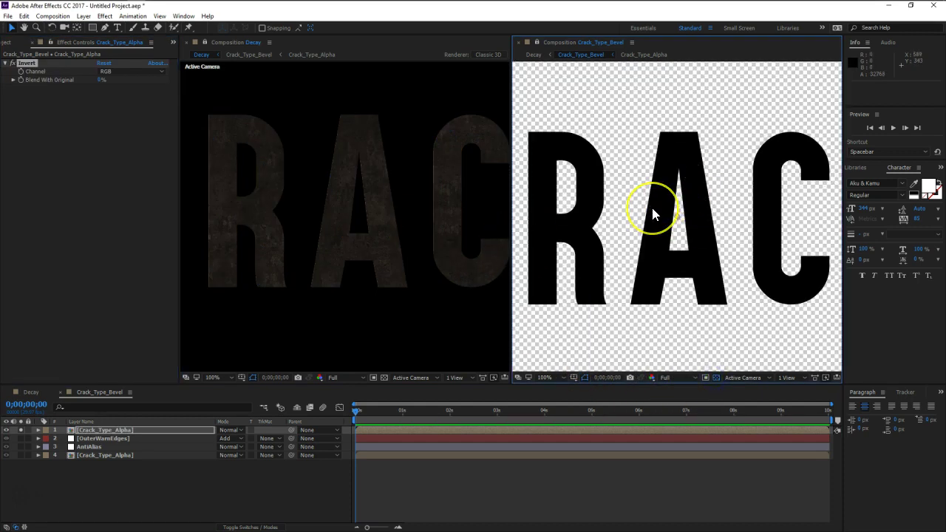
key(ctrl+space)
text(b)
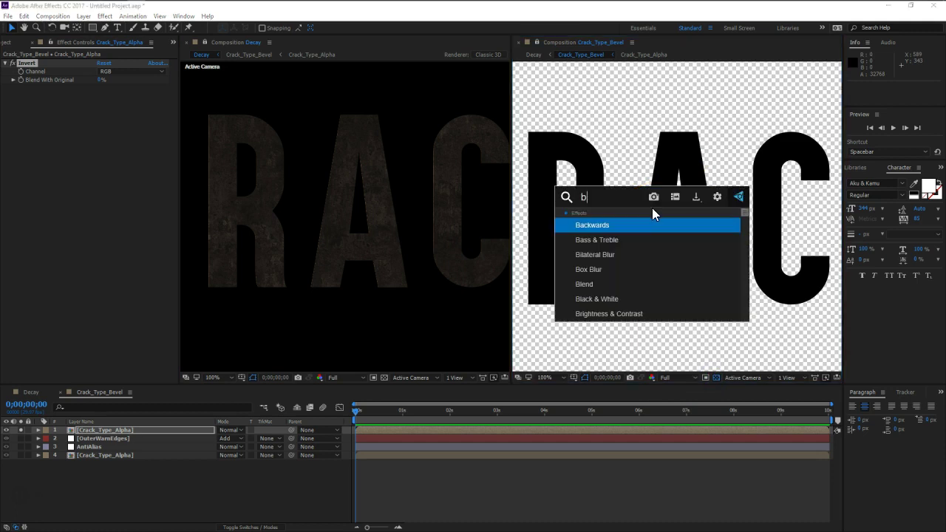
text(oxb)
key(Return)
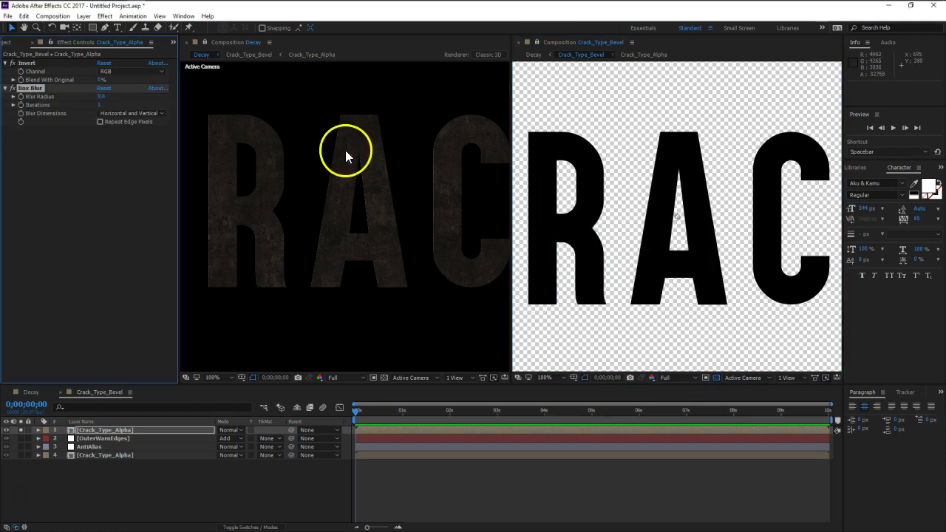
click(100, 122)
drag(103, 97, 98, 105)
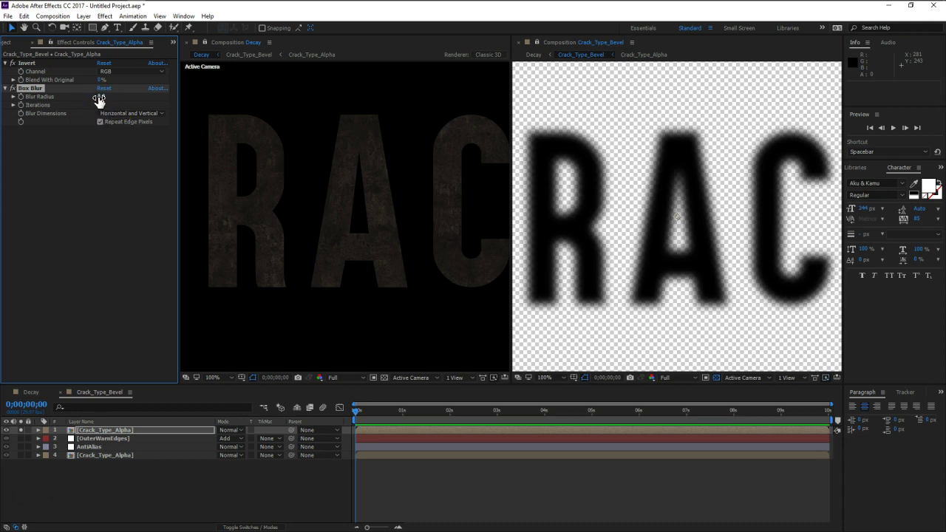
click(20, 429)
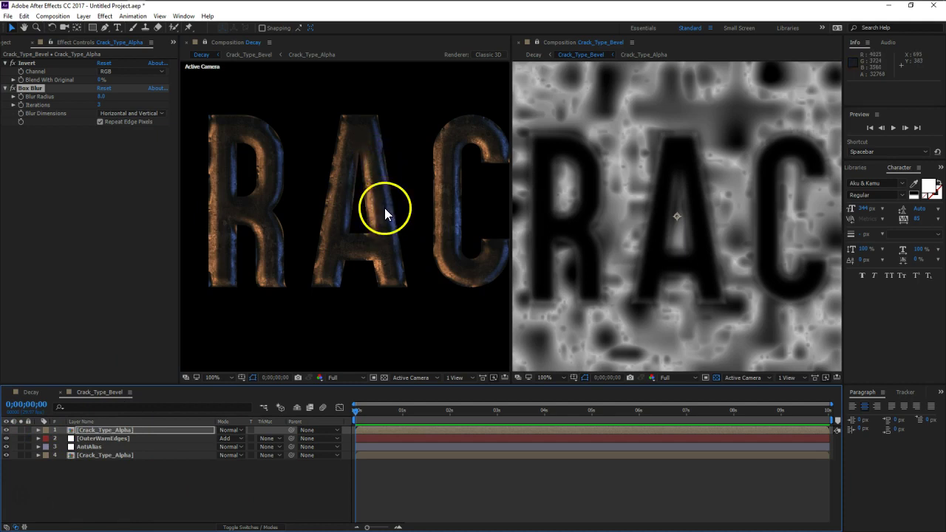
drag(101, 103, 105, 104)
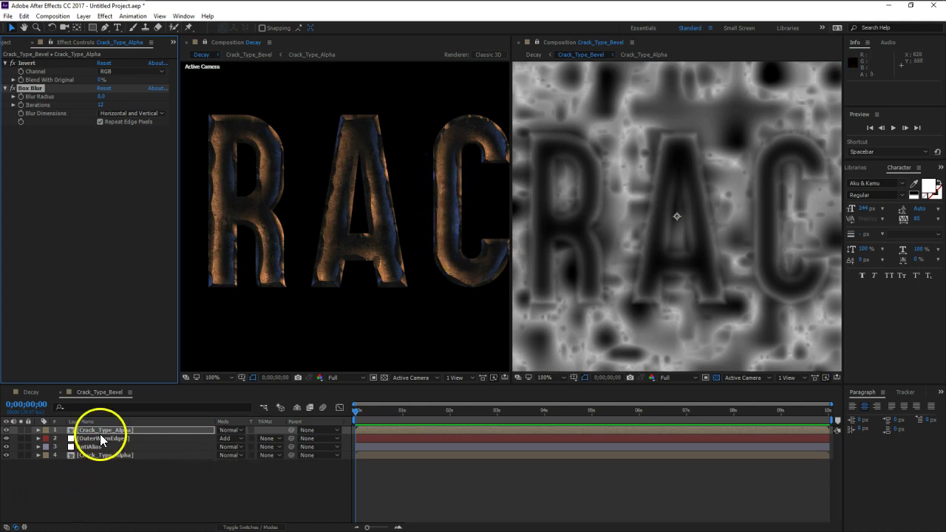
Lower the top copy's Opacity, entering 50%, and toggle its visibility to compare
key(p)
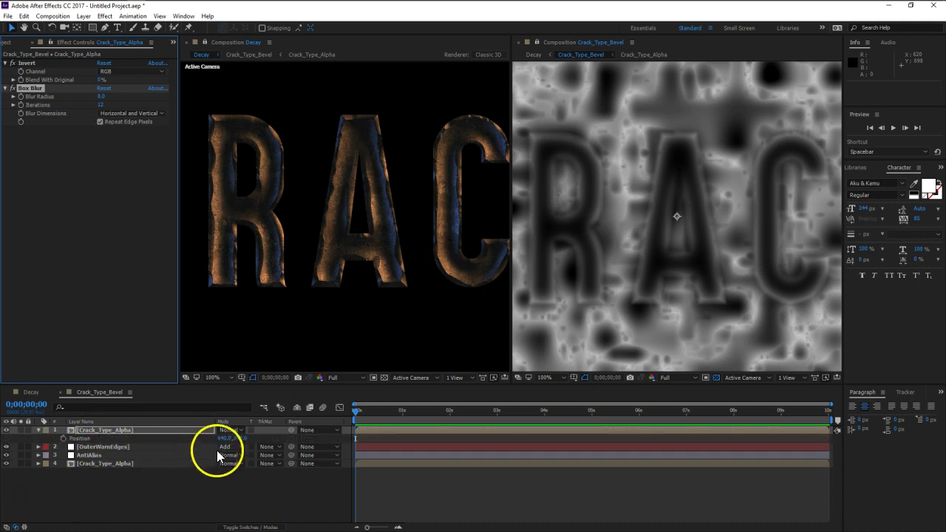
key(t)
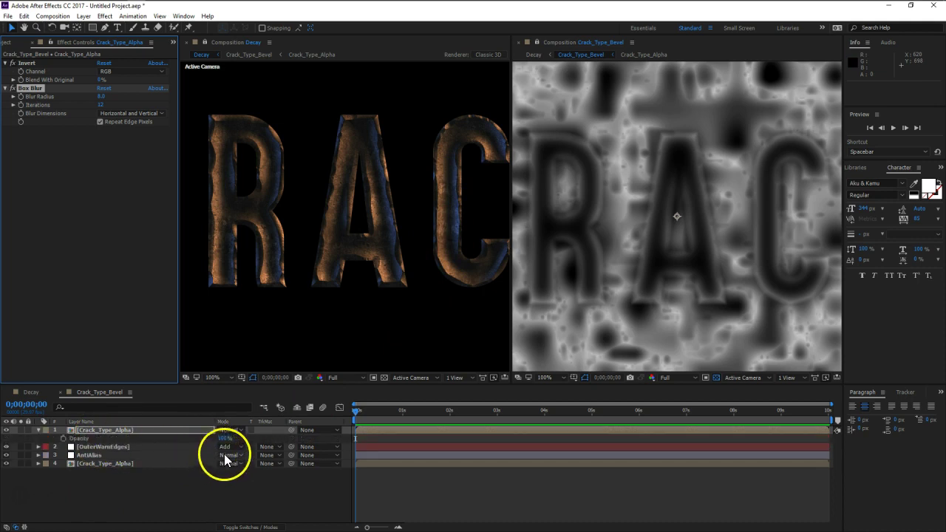
drag(221, 438, 212, 438)
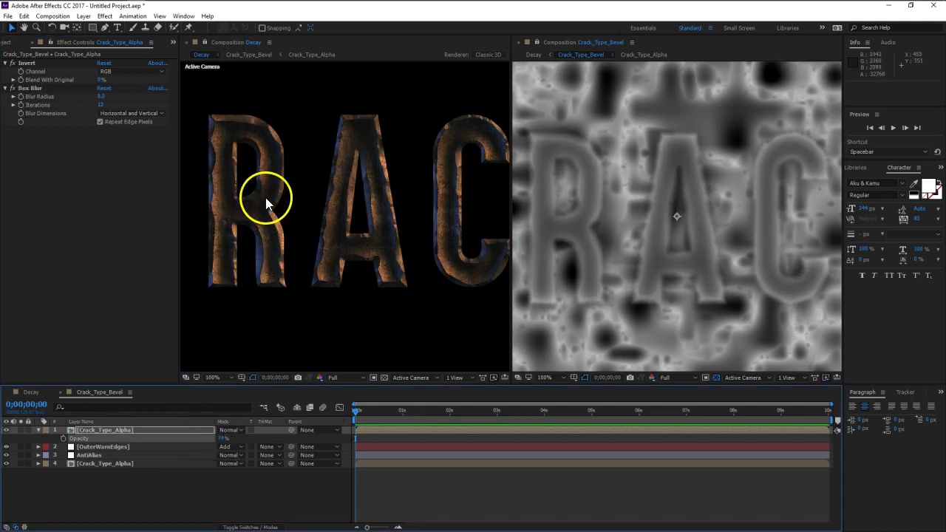
drag(223, 441, 207, 440)
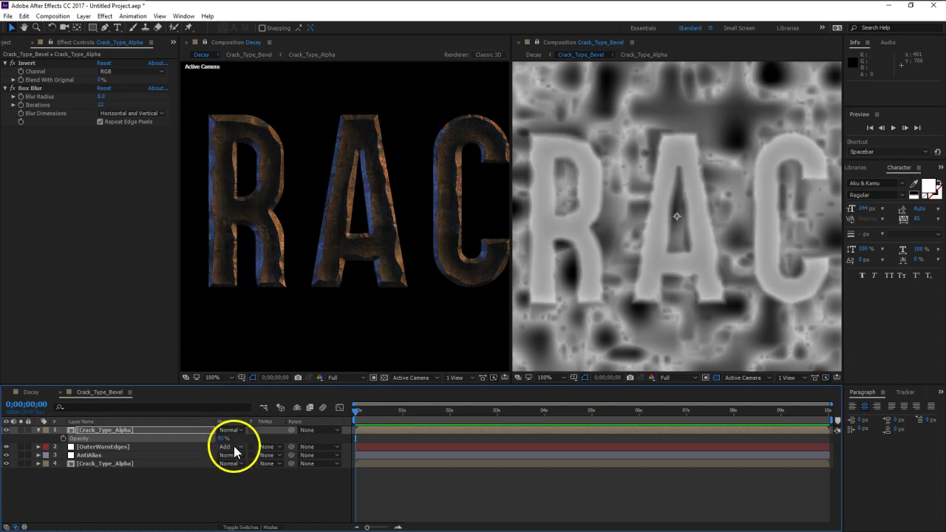
click(222, 439)
text(50)
key(Return)
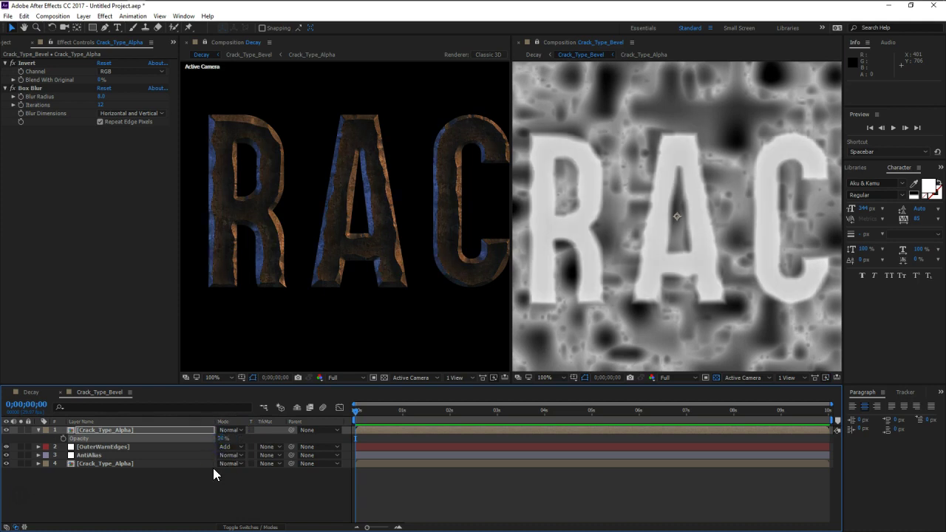
click(213, 468)
click(7, 430)
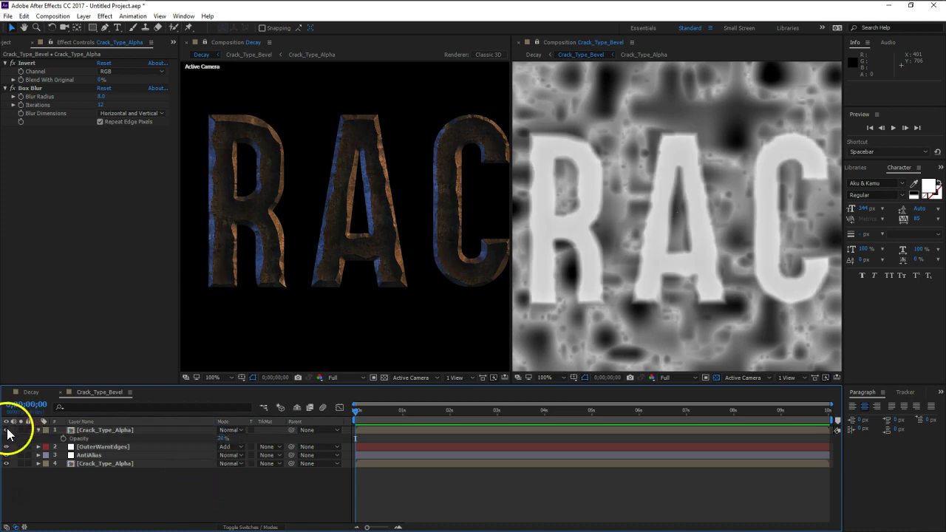
click(7, 430)
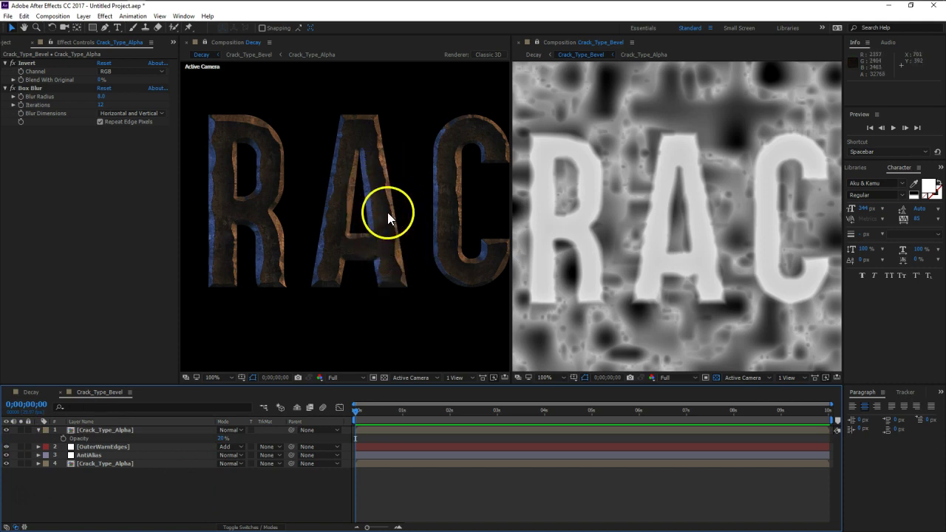
Try Multiply blending on the top layer, then return it to Normal
click(227, 430)
click(268, 147)
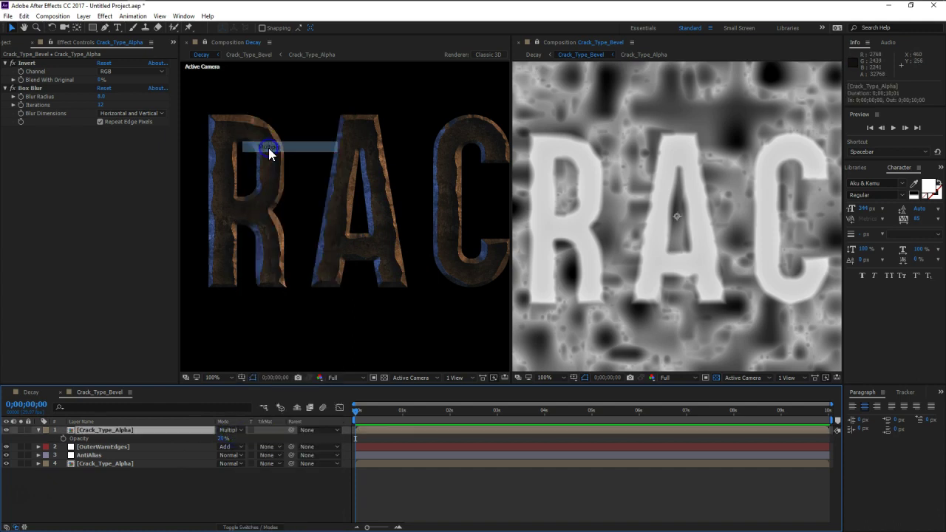
click(234, 431)
click(283, 99)
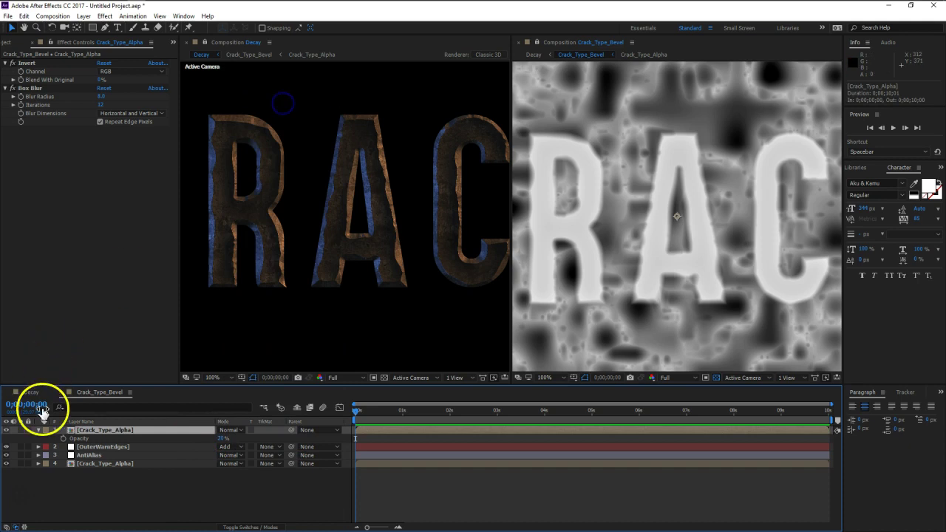
Rename the top layer to 'Inner Bevel'
click(38, 430)
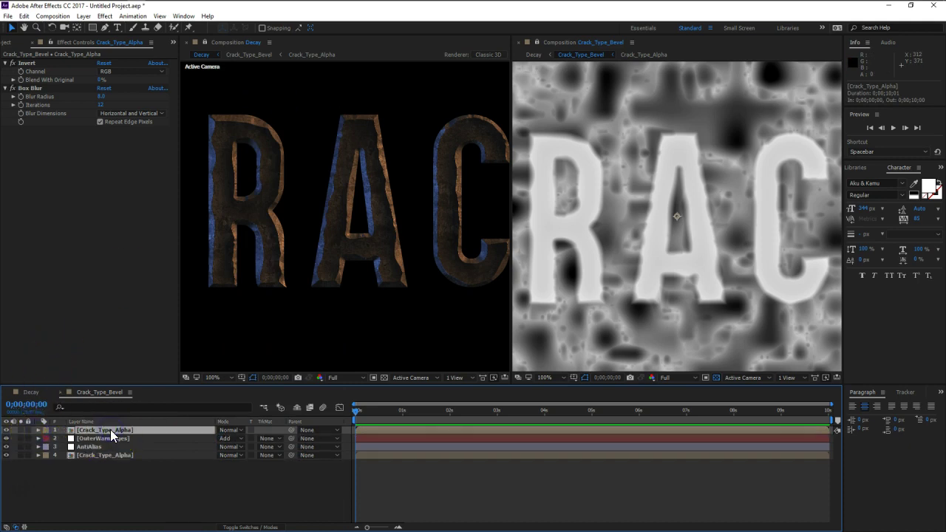
key(Return)
text(Inner)
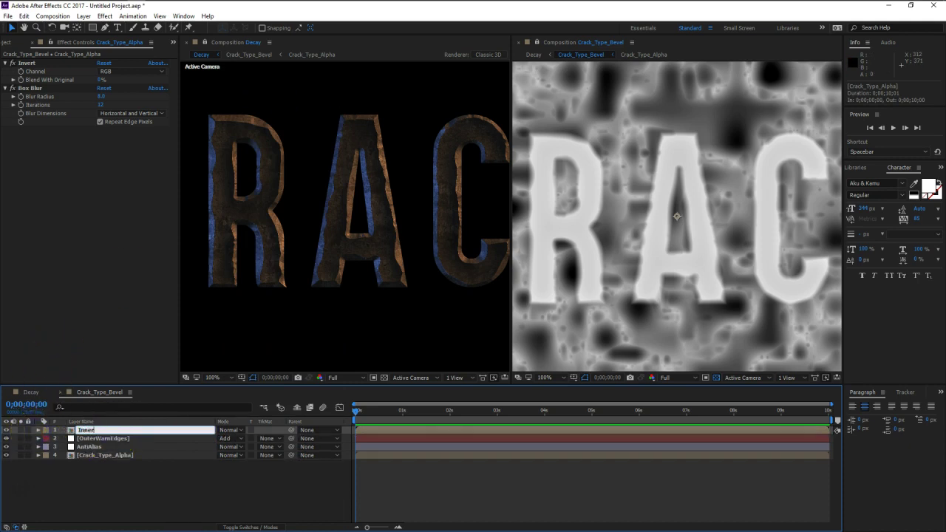
text( Bevel)
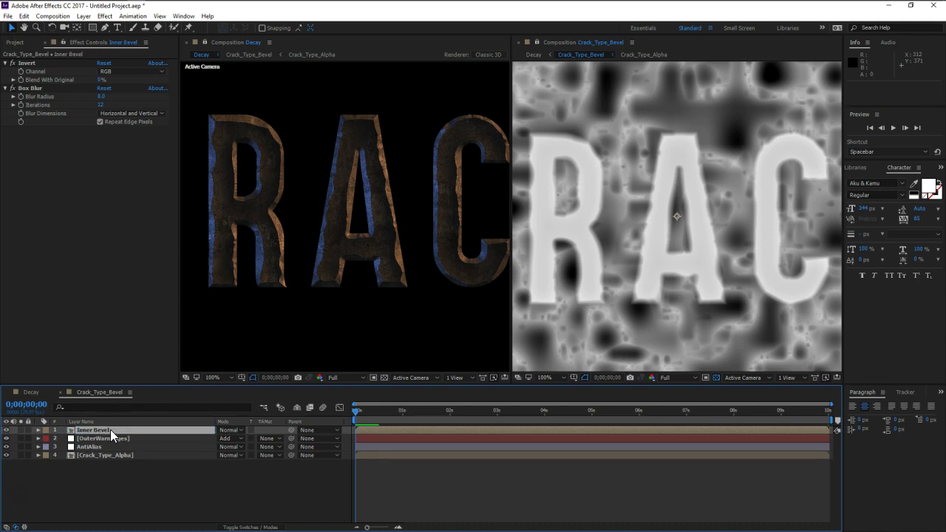
click(125, 498)
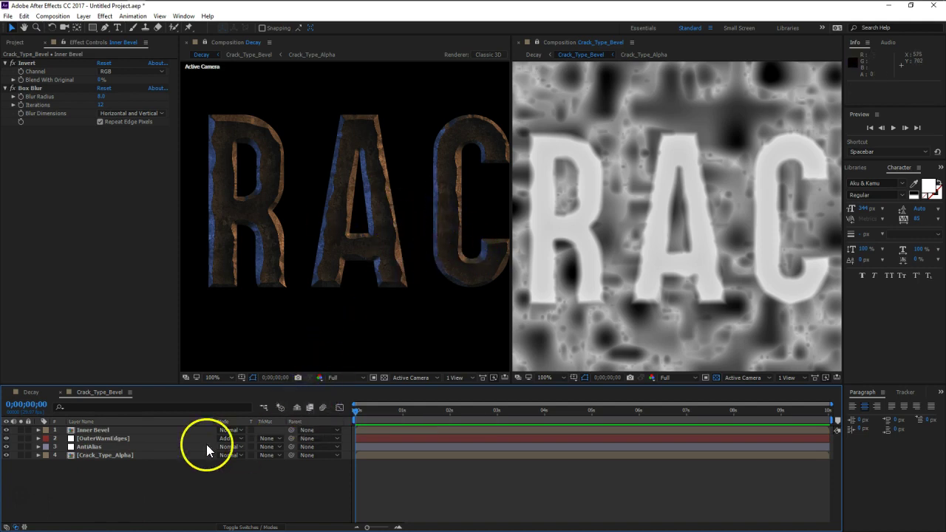
Apply Curves to Inner Bevel, bend the curve and raise opacity to about 75%
click(132, 430)
key(ctrl+space)
text(cur)
key(Return)
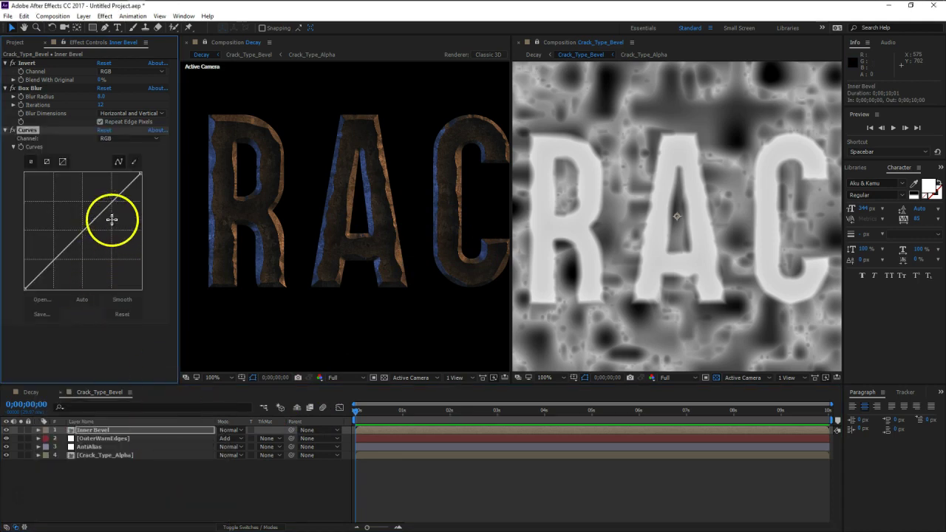
drag(52, 263, 58, 266)
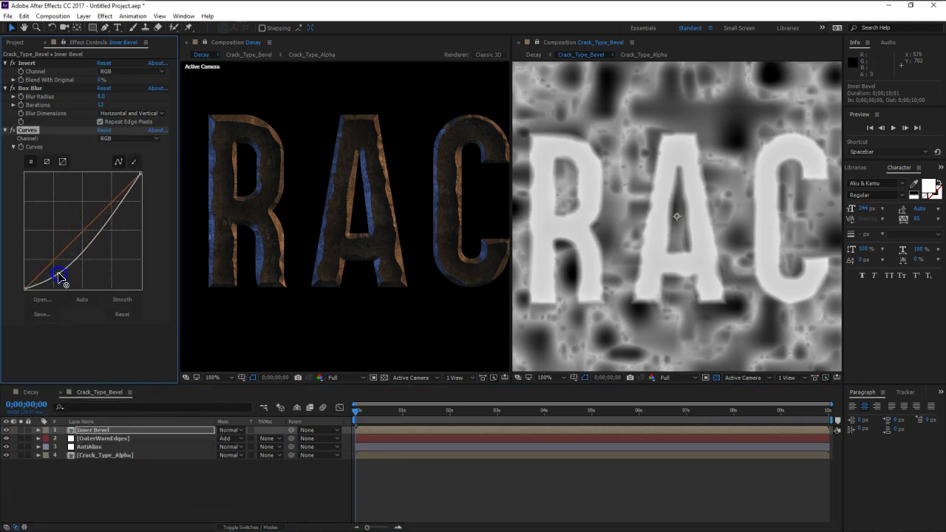
drag(59, 267, 61, 271)
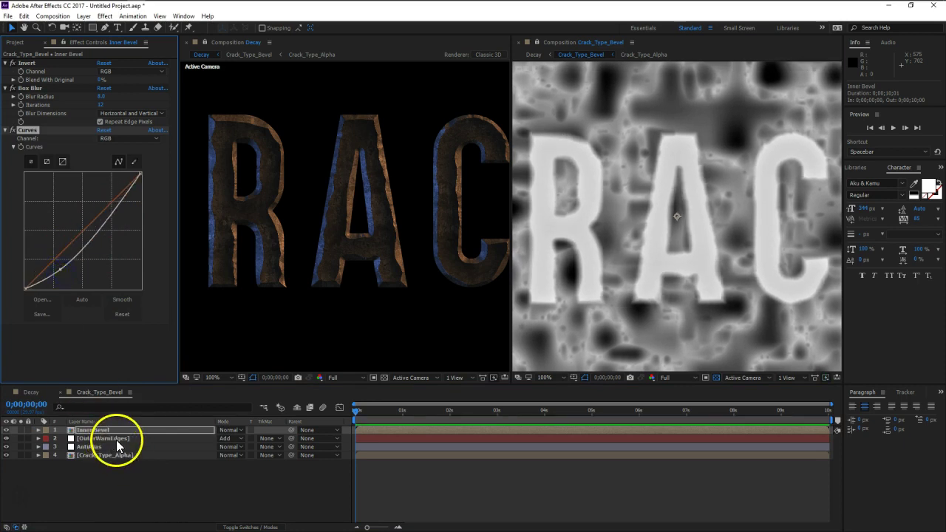
key(t)
drag(225, 442, 244, 435)
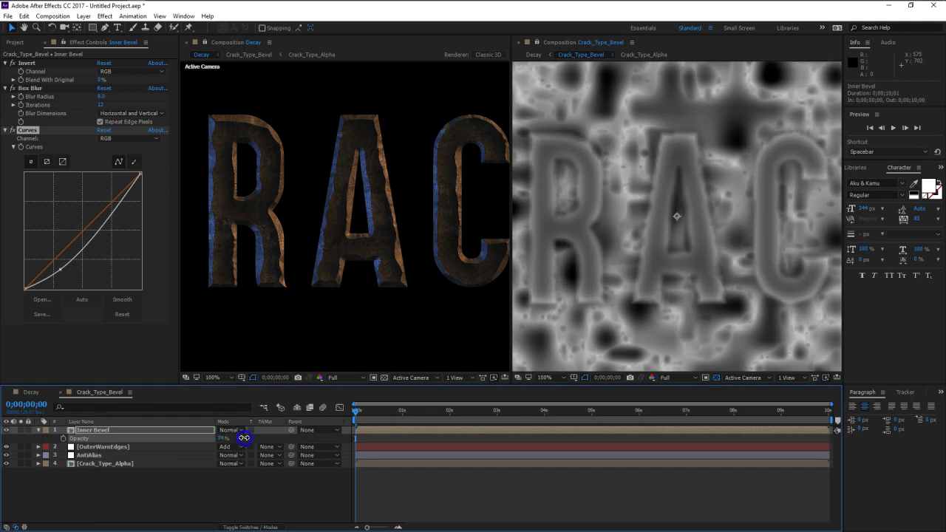
click(81, 275)
mouse_move(82, 274)
mouse_down()
mouse_move(35, 238)
mouse_move(98, 278)
mouse_up()
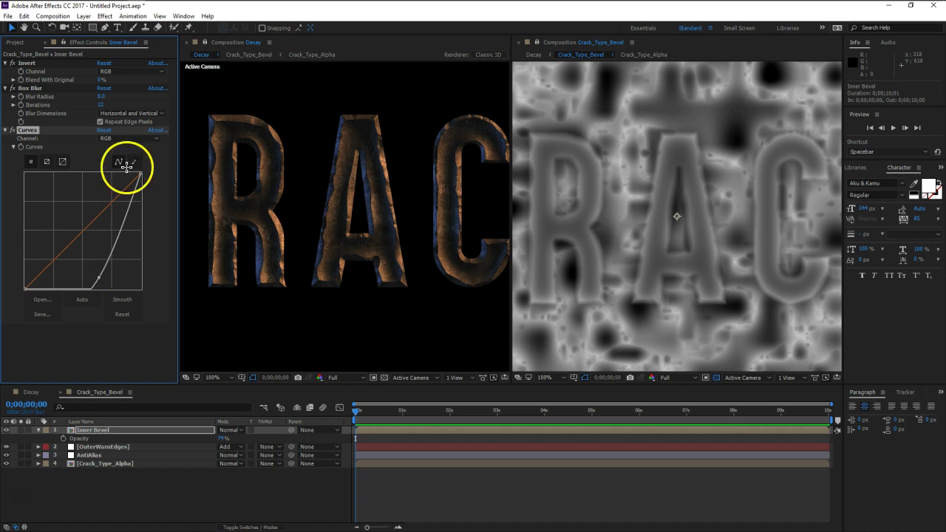
Reset Curves, switch its Channel to Alpha and reshape the alpha curve
click(103, 130)
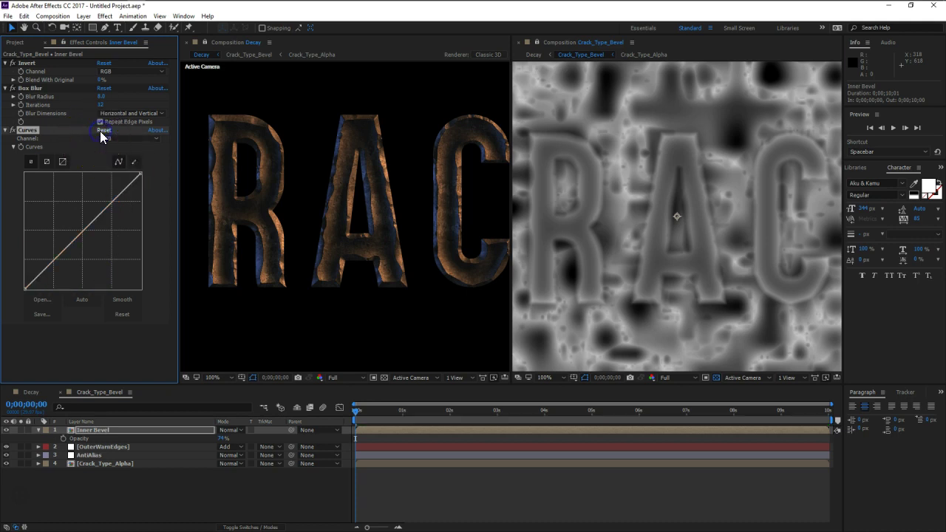
click(118, 138)
click(122, 192)
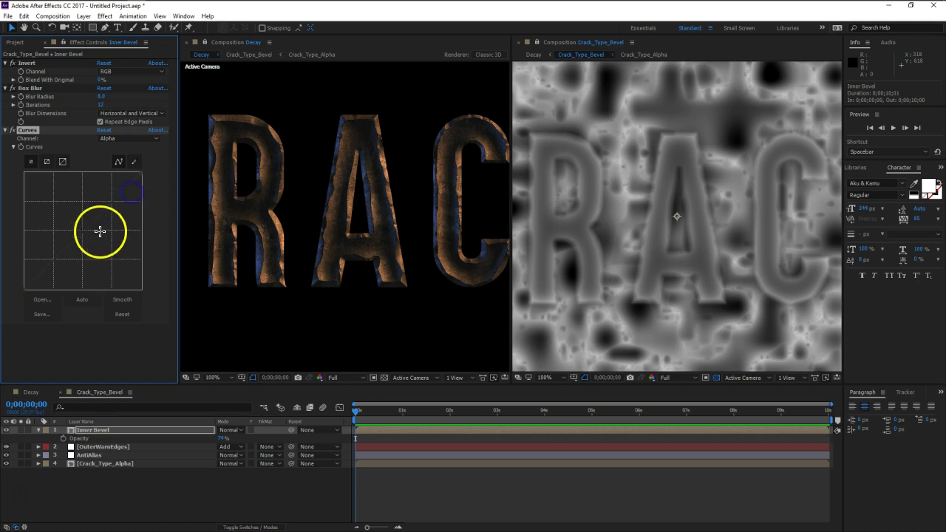
drag(96, 234, 63, 213)
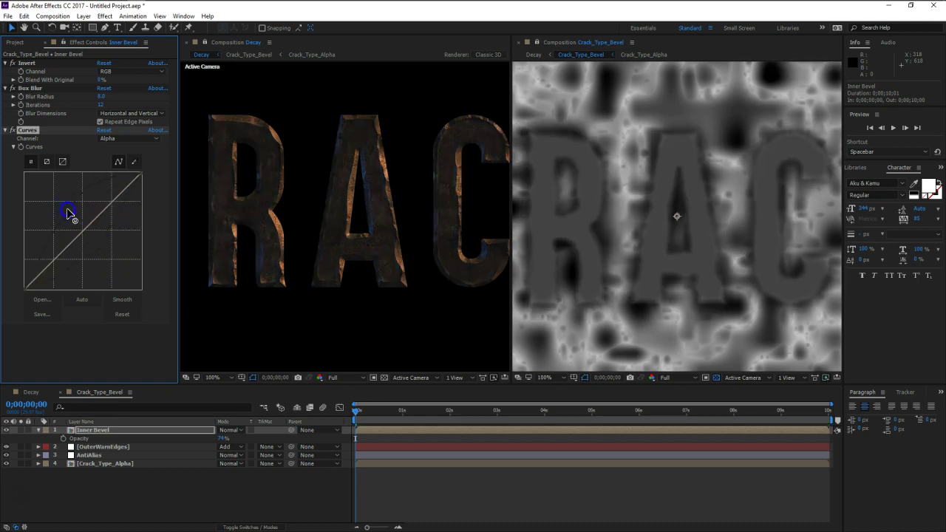
drag(63, 213, 123, 220)
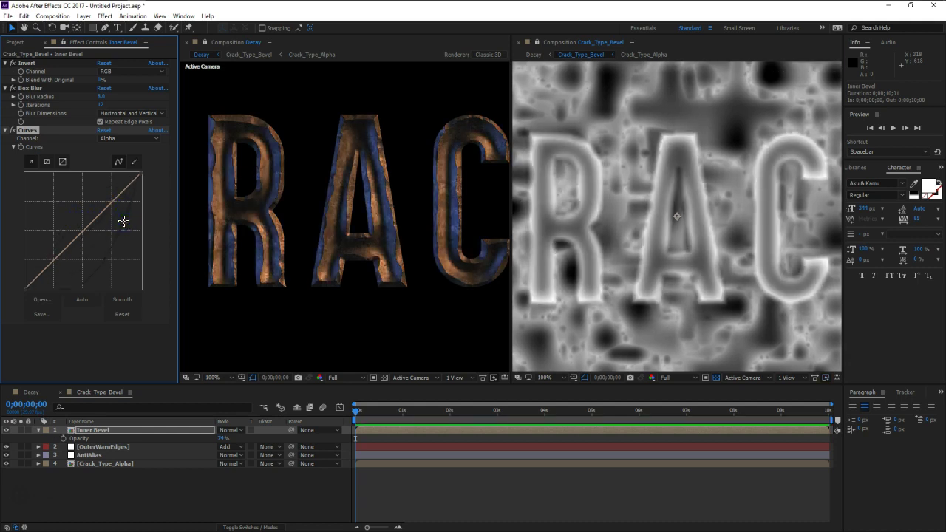
drag(70, 276, 61, 251)
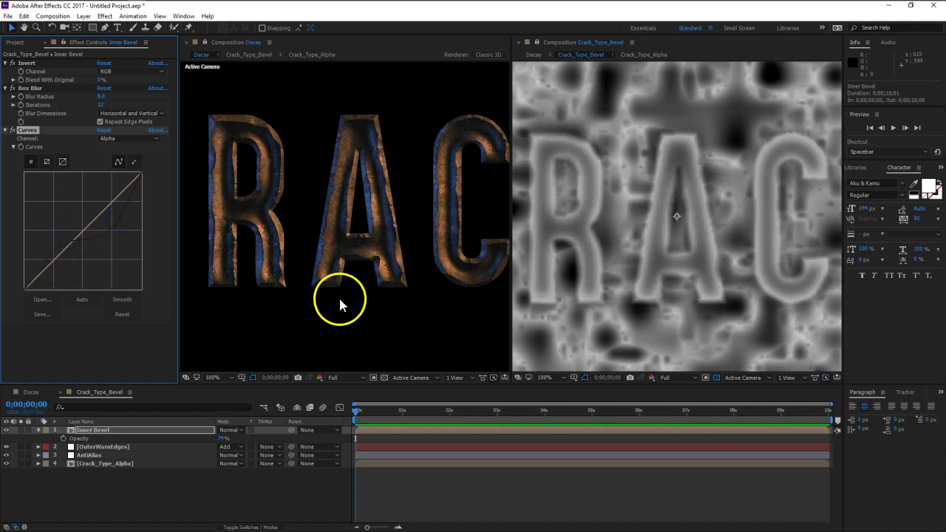
Set Inner Bevel's Opacity to 30% and collapse the layer
click(222, 438)
text(30)
key(Return)
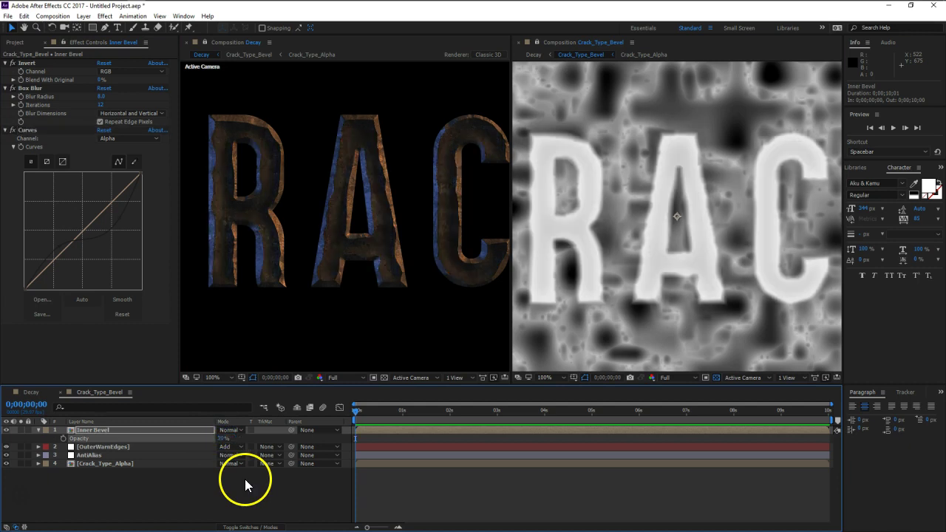
click(245, 479)
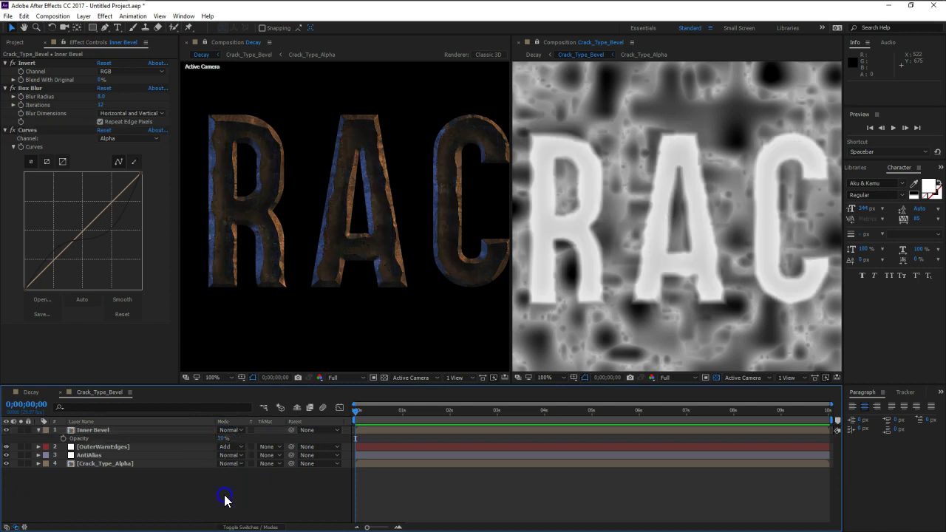
click(38, 430)
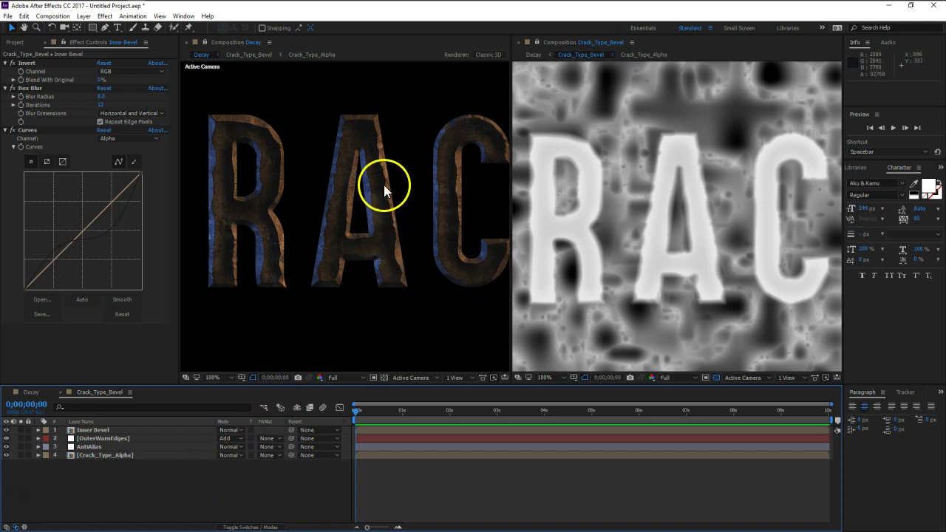
Create a white 1280×720 solid named Inner Indent with Ctrl+Y
key(ctrl+y)
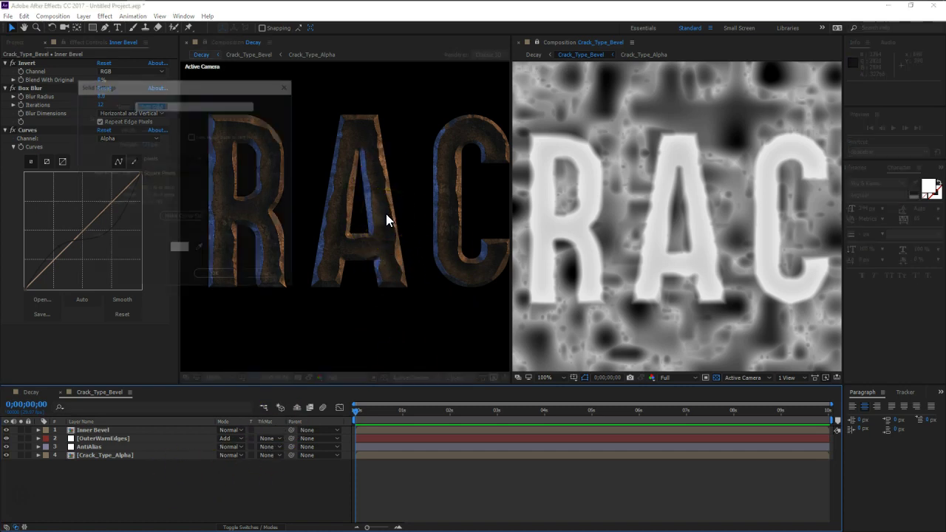
text(Inner Indent)
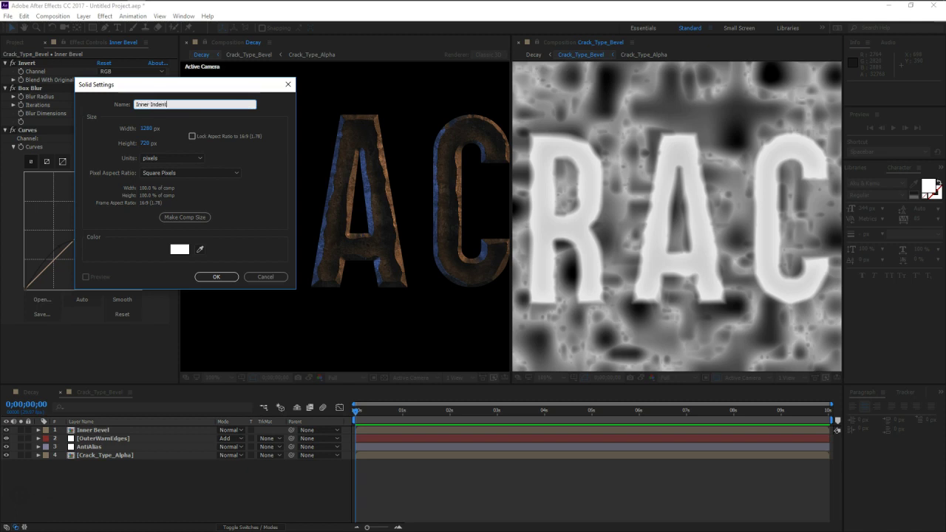
key(Return)
click(400, 225)
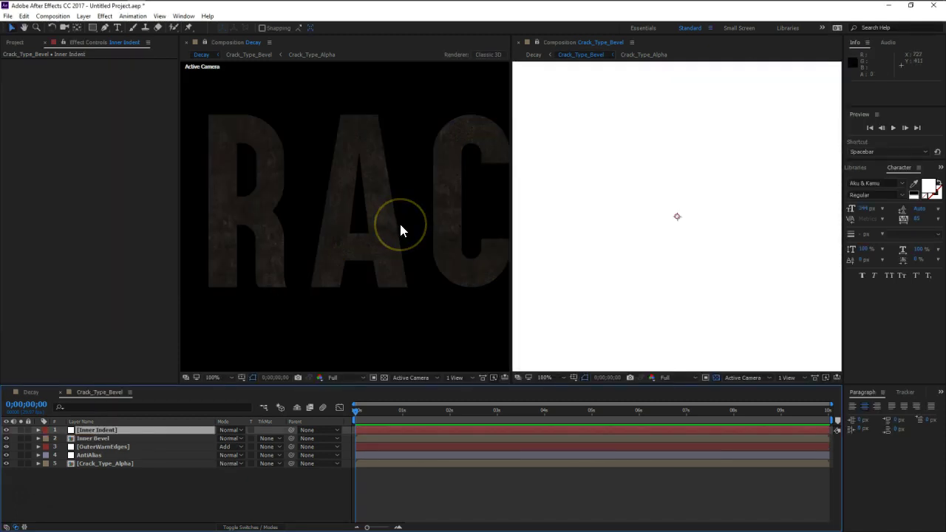
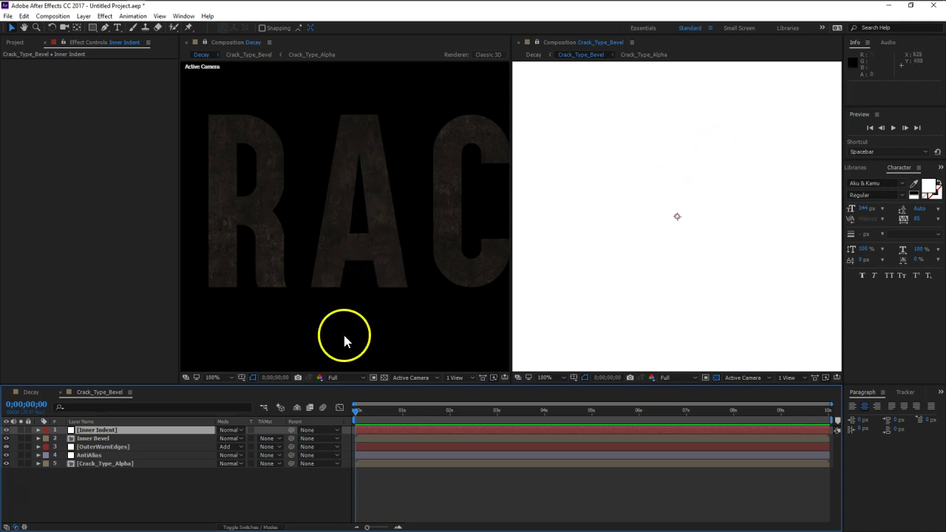
Apply Fractal Noise to the Inner Indent layer using the 'fract' effect search
key(ctrl+space)
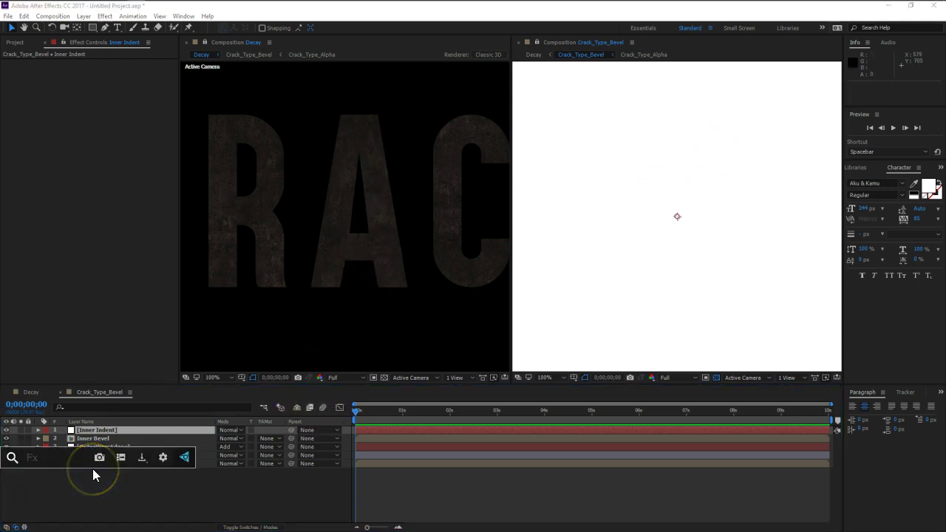
text(fract)
key(Escape)
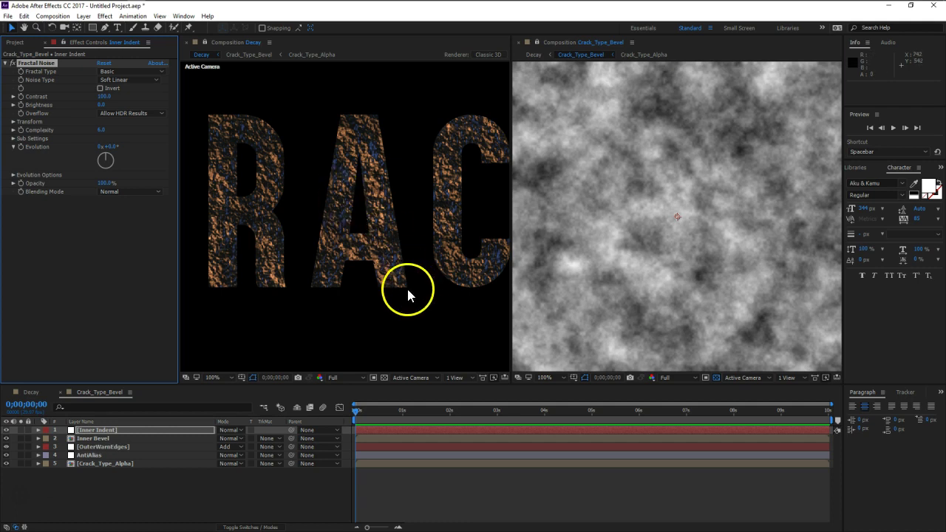
Set the Inner Indent layer's opacity to 40%
click(172, 431)
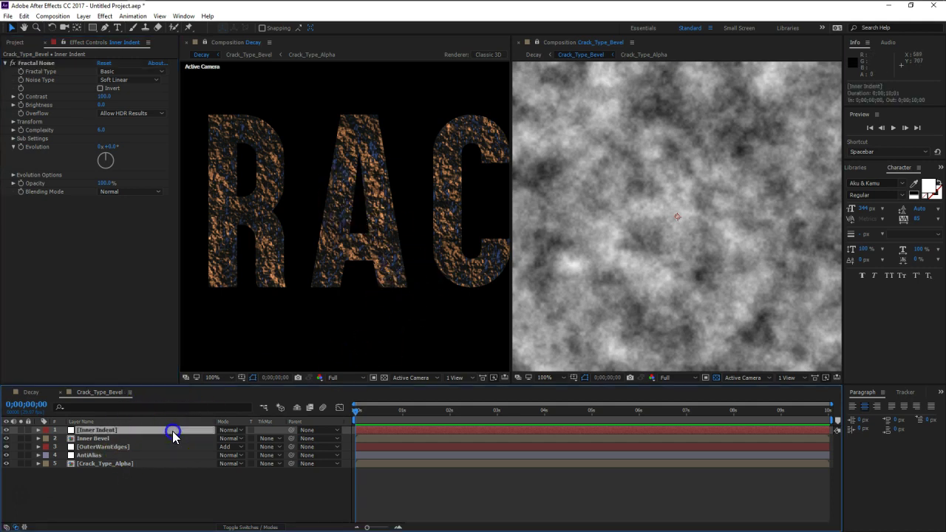
key(t)
click(229, 430)
click(218, 440)
click(218, 439)
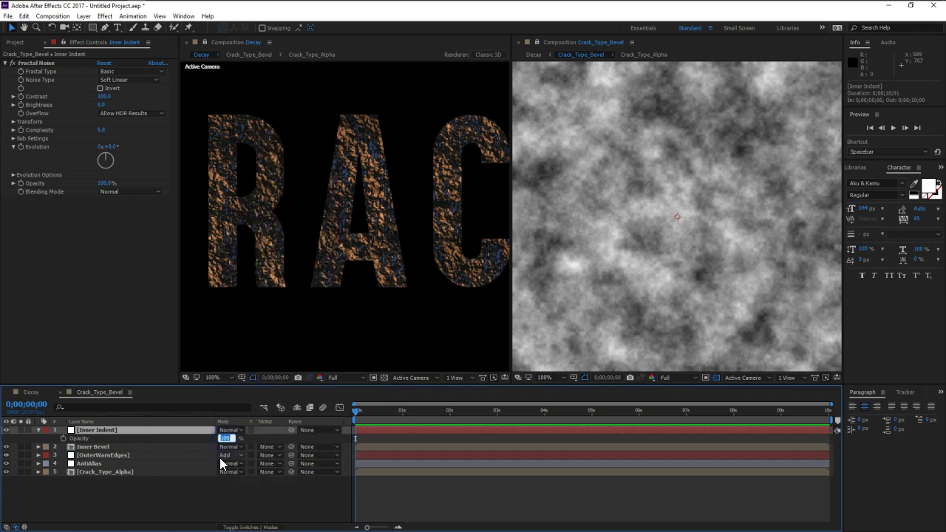
text(40)
key(Return)
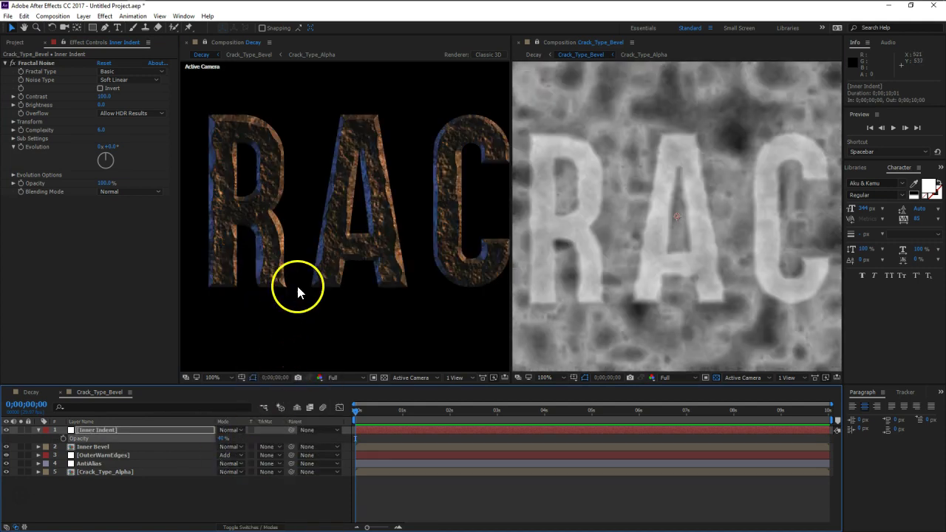
Invert the fractal noise, set Fractal Type to Rocky, and raise Brightness to about 50
click(101, 88)
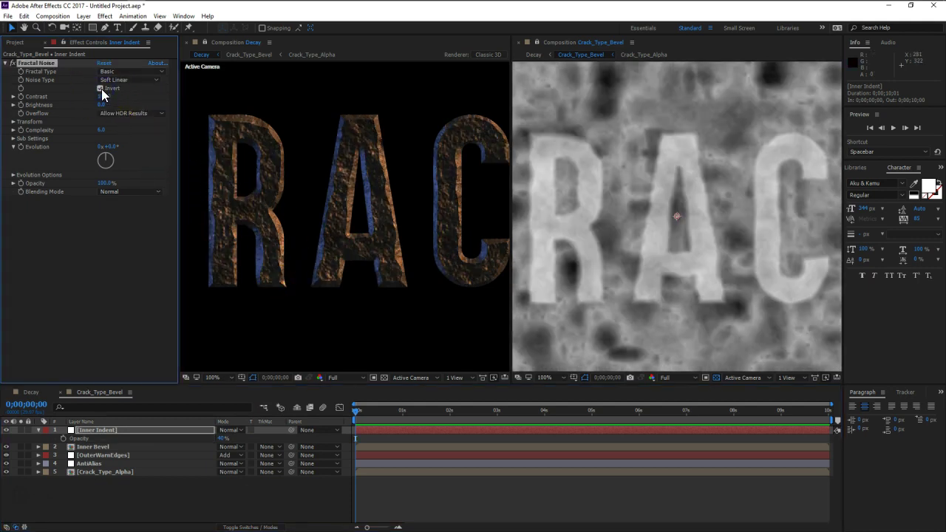
click(111, 79)
click(120, 78)
click(127, 72)
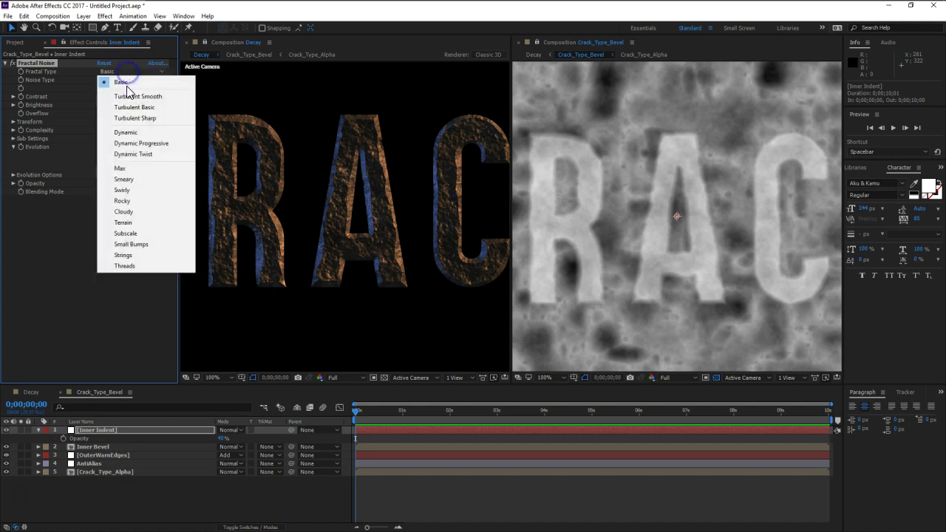
click(127, 202)
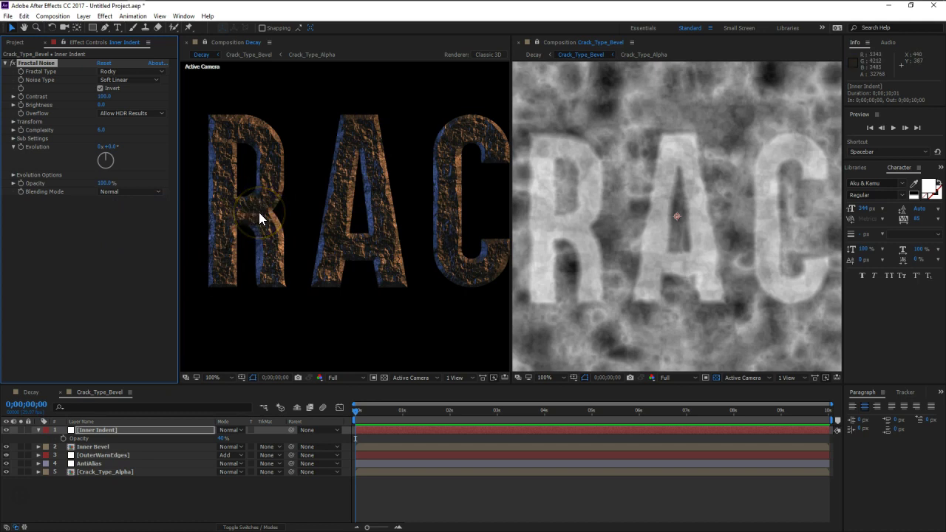
drag(102, 105, 128, 106)
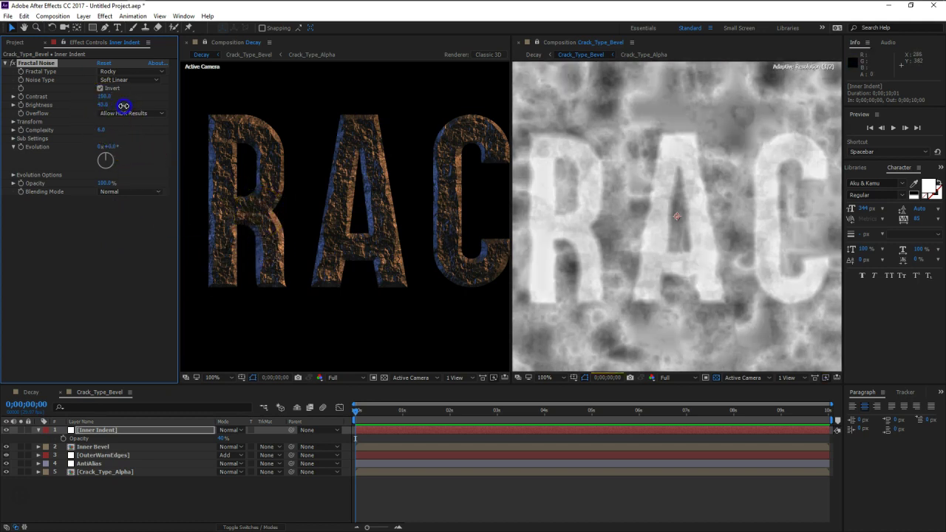
Blend the Inner Indent layer as Multiply and rough in the noise contrast and brightness
click(229, 429)
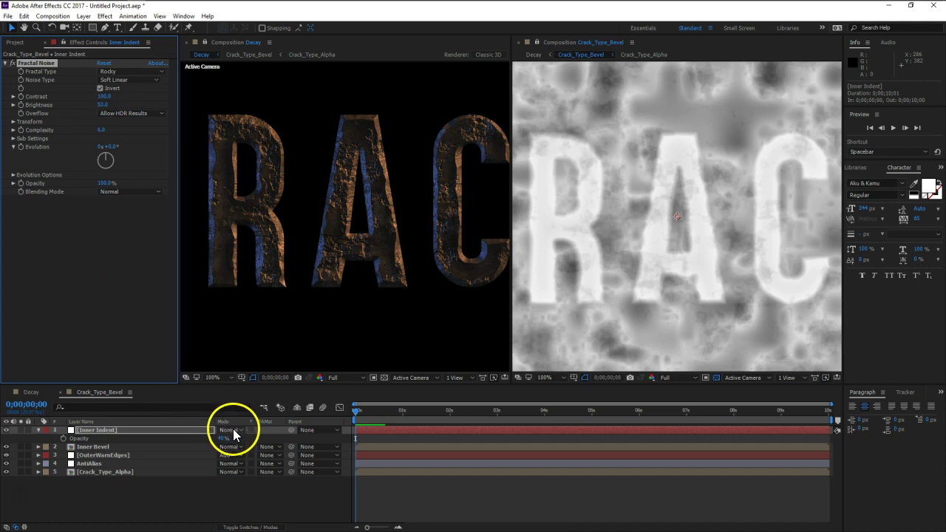
click(270, 146)
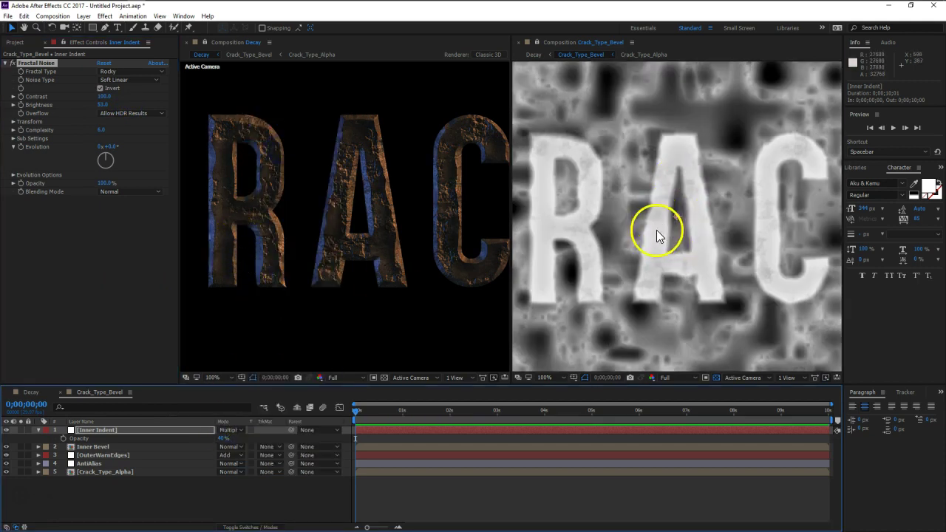
drag(105, 105, 90, 105)
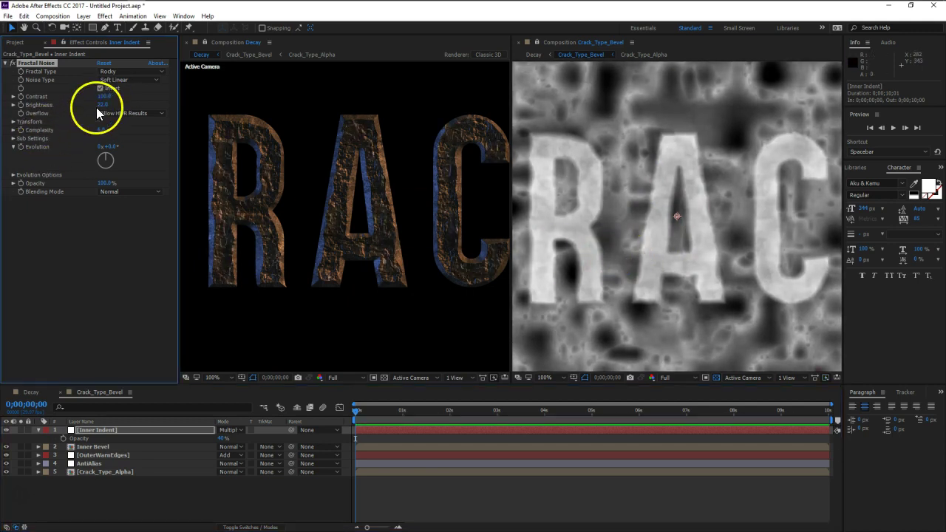
drag(103, 97, 160, 95)
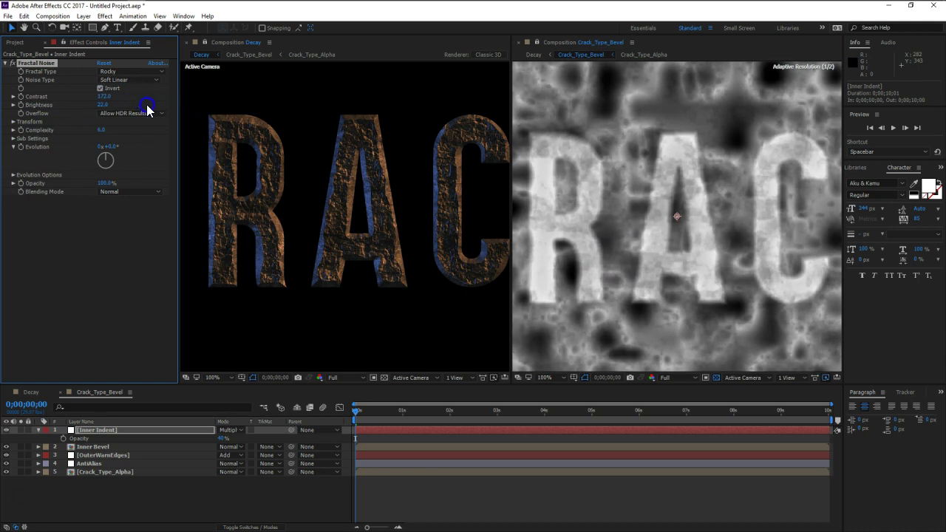
click(123, 138)
mouse_move(104, 105)
mouse_down()
mouse_move(63, 100)
mouse_move(127, 108)
mouse_move(100, 103)
mouse_move(124, 96)
mouse_up()
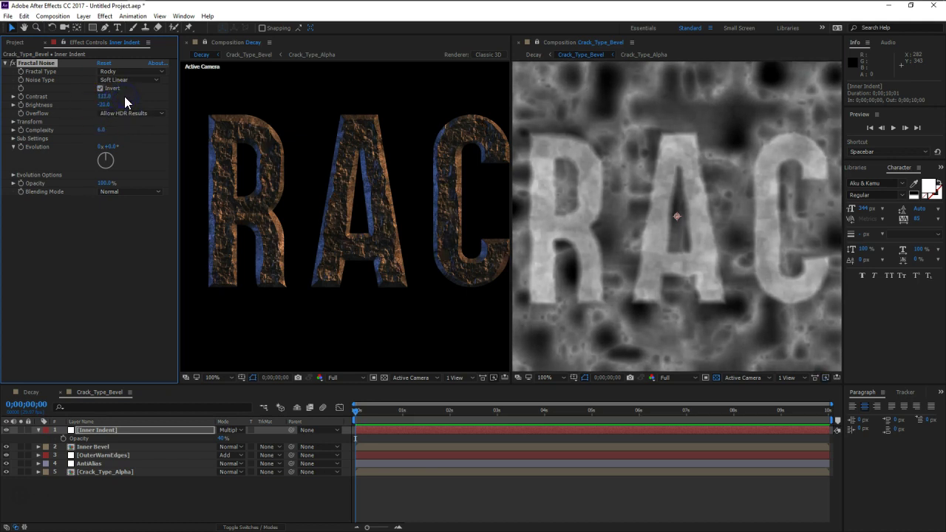
Raise noise Complexity to 20, then settle Brightness at -76 and Contrast at 263
drag(99, 132, 620, 141)
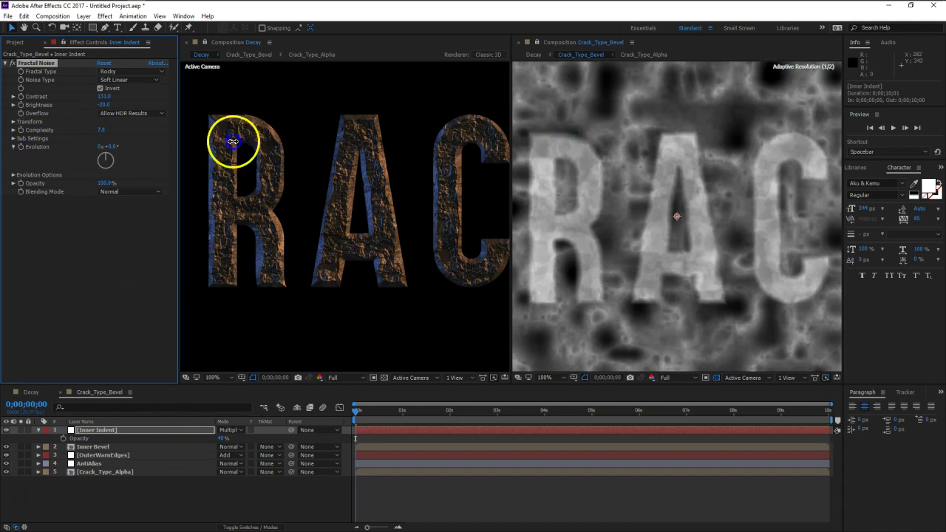
drag(621, 141, 258, 222)
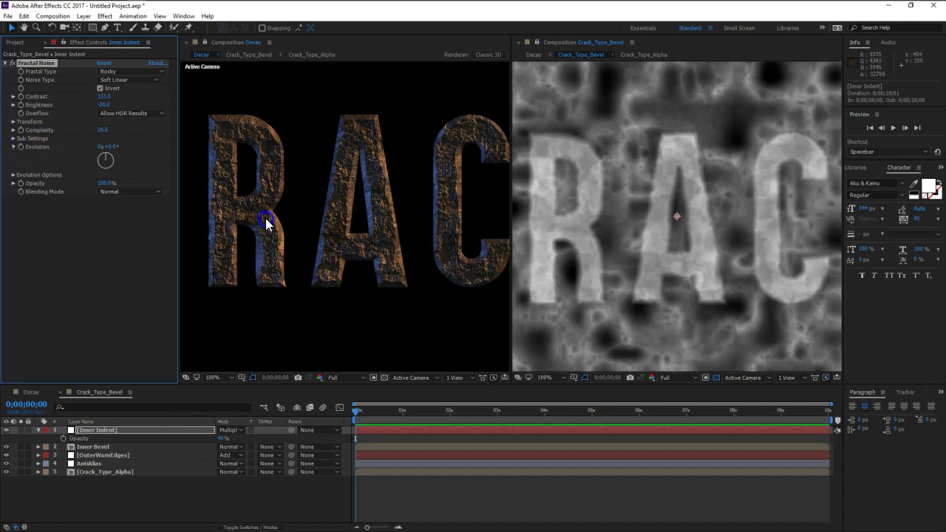
drag(110, 111, 83, 108)
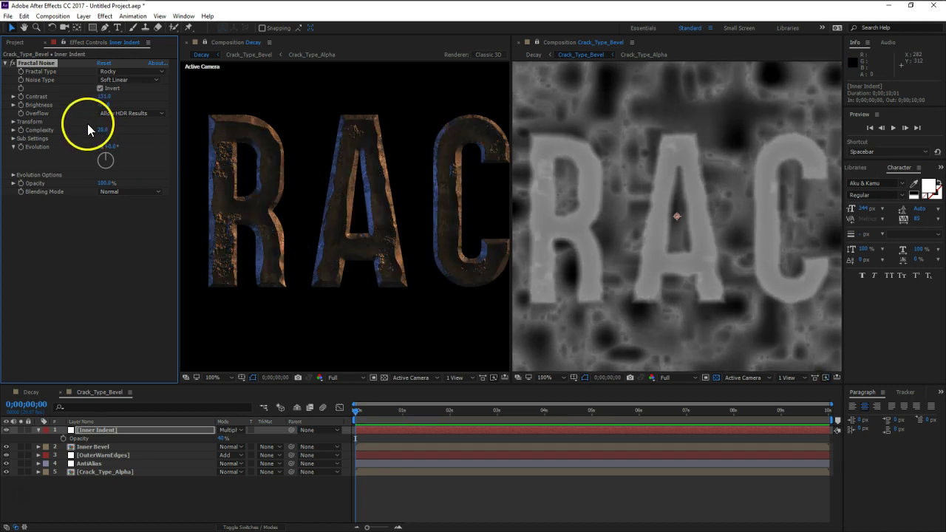
mouse_move(100, 96)
mouse_down()
mouse_move(221, 103)
mouse_move(154, 102)
mouse_up()
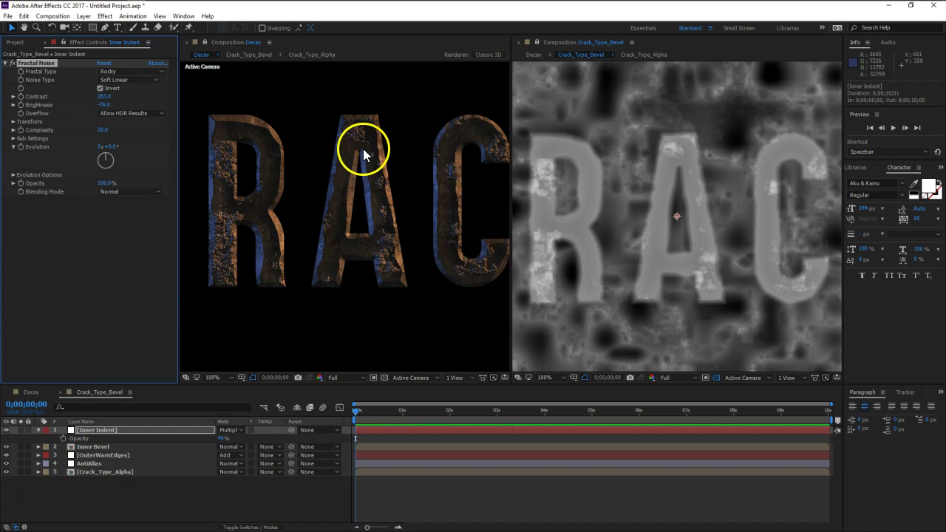
scroll(359, 157, up, 1)
scroll(363, 148, up, 1)
scroll(365, 147, down, 1)
Switch the Fractal Type back to Basic and set Complexity to 5
click(133, 72)
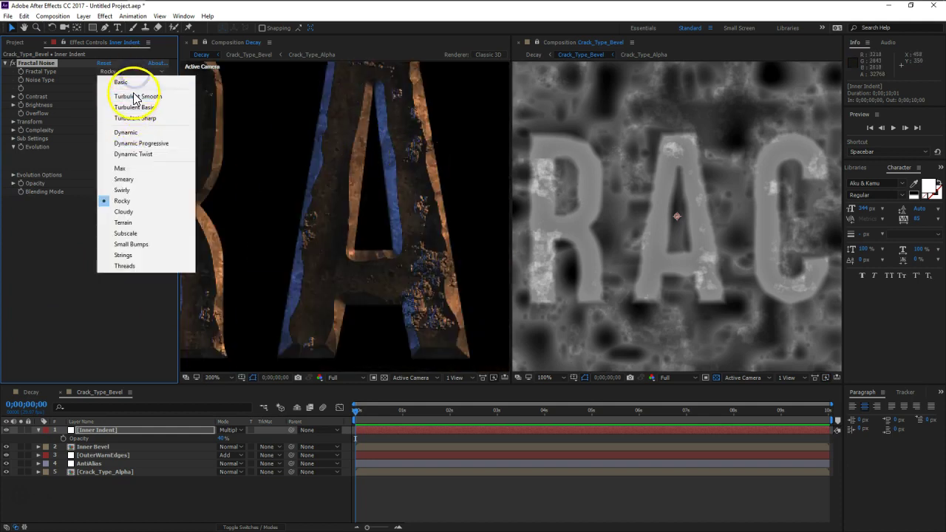
click(136, 78)
scroll(489, 272, down, 2)
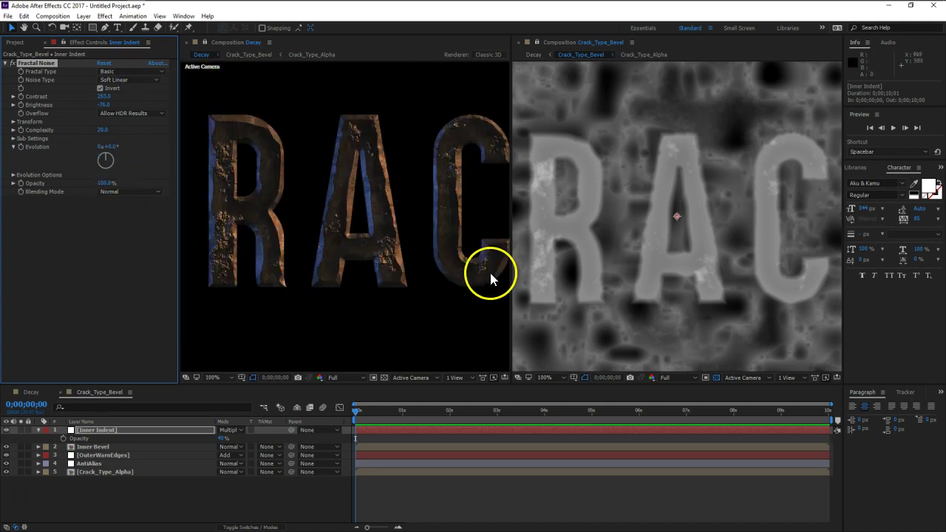
drag(415, 230, 411, 229)
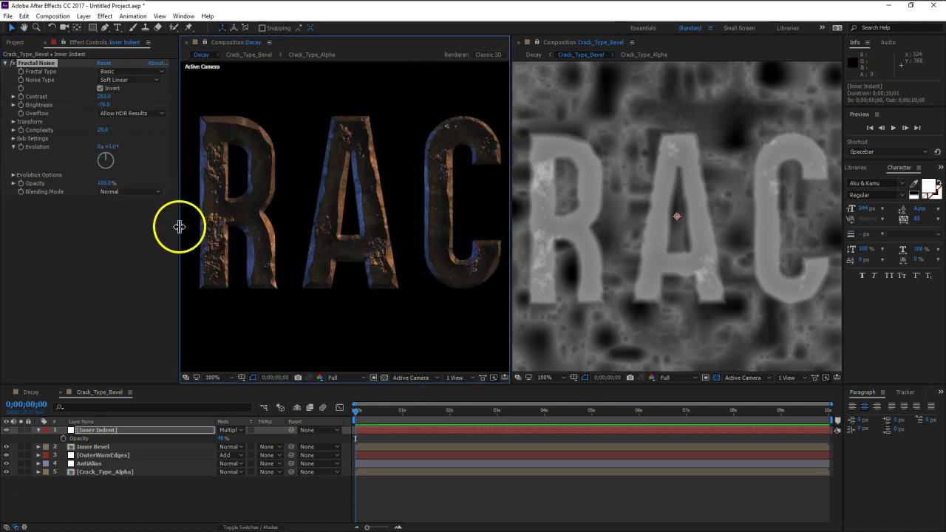
click(107, 130)
text(5)
key(Return)
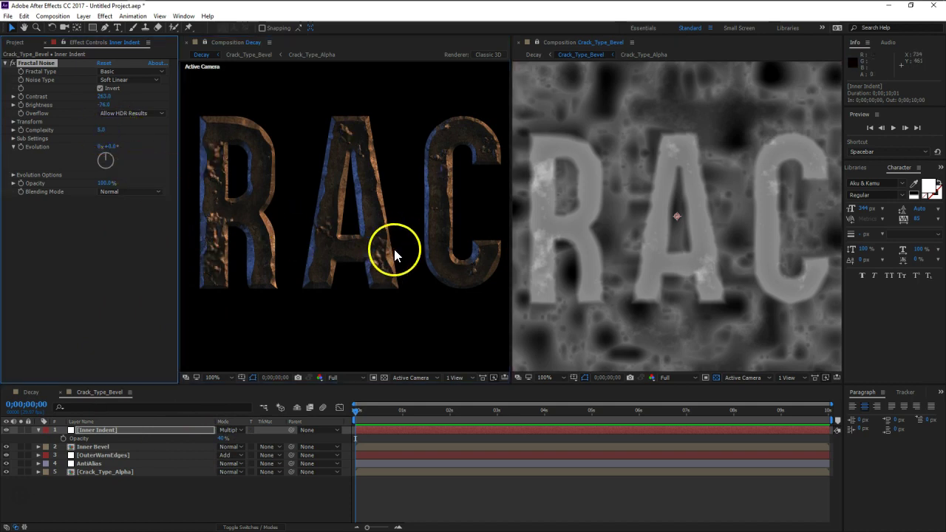
Set the noise Contrast to 85 and Brightness to 0
drag(104, 96, 22, 105)
click(97, 97)
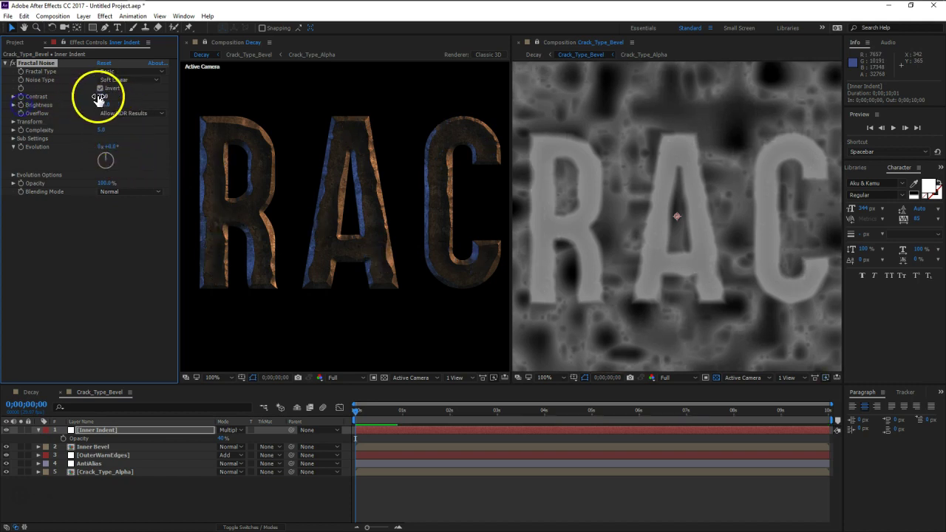
text(85)
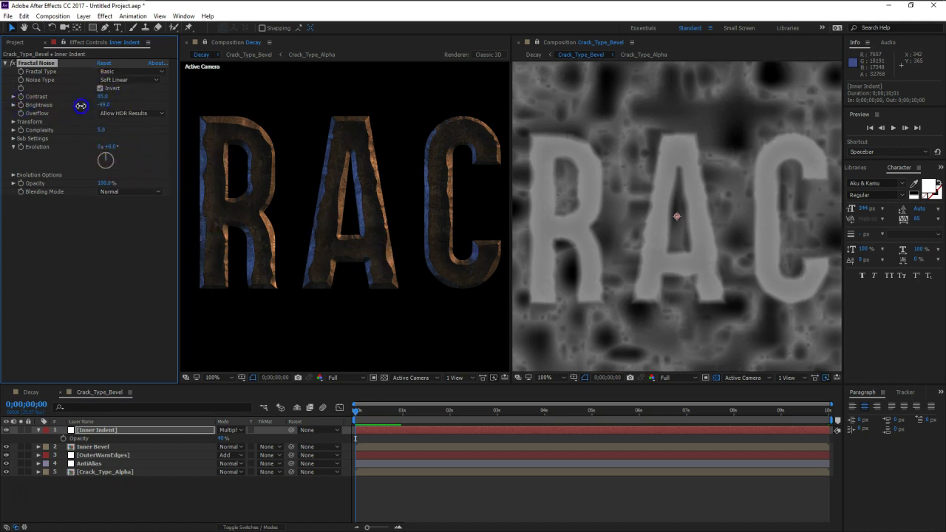
key(Return)
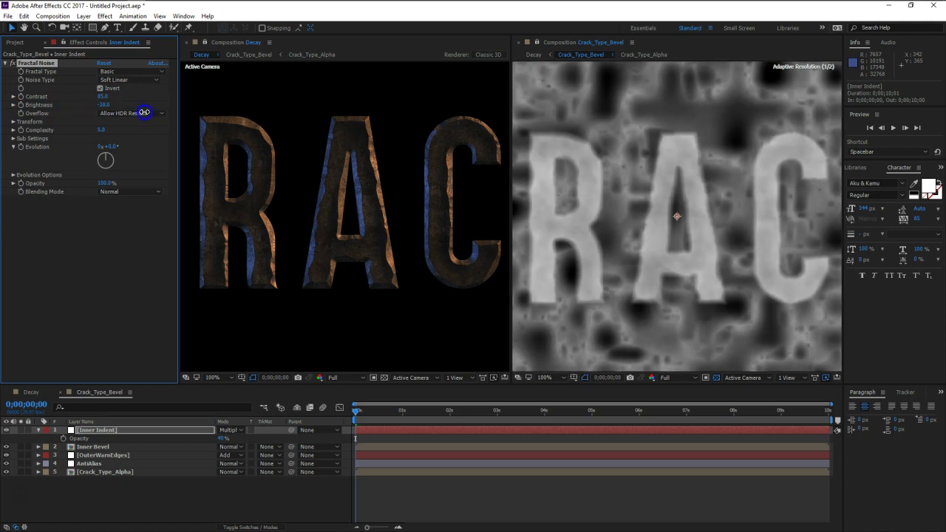
click(102, 105)
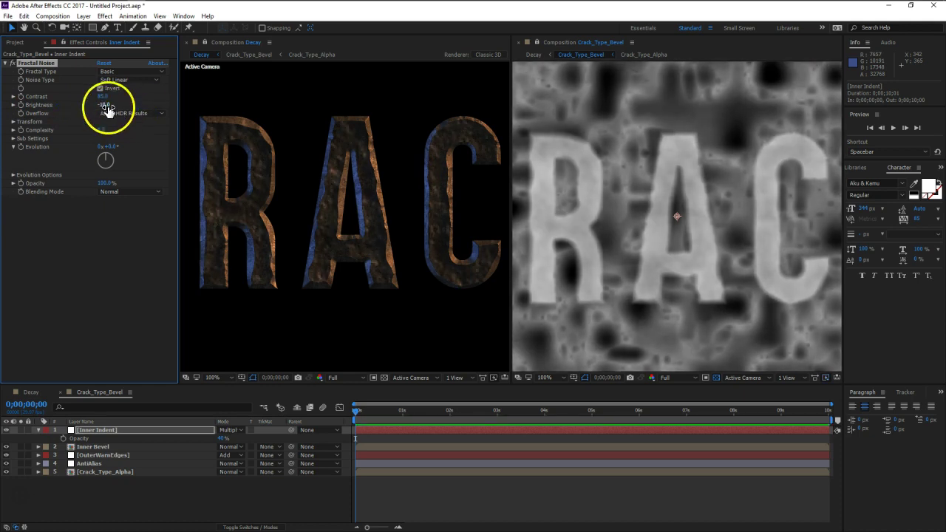
text(0)
key(Return)
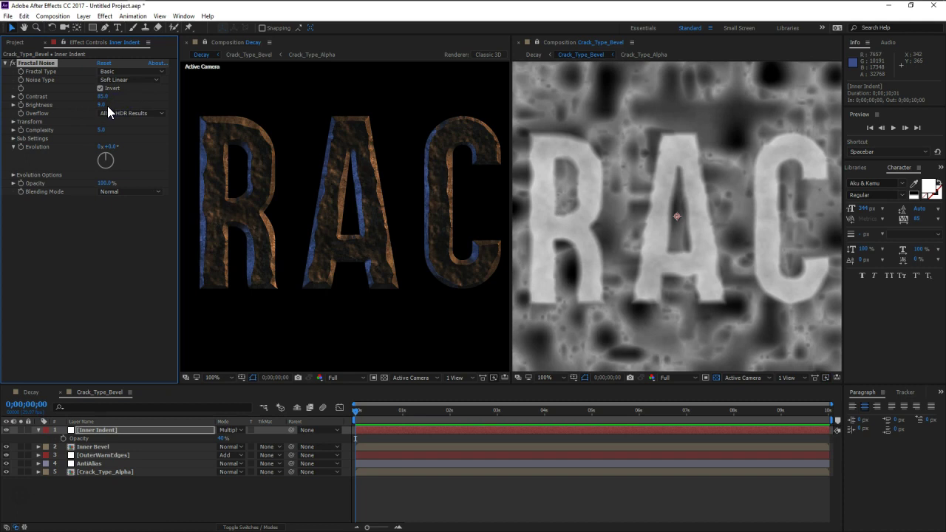
Raise noise Brightness to 40 and Contrast to 150, then expand the Transform settings
click(103, 105)
text(40)
key(Return)
click(102, 96)
text(150)
key(Return)
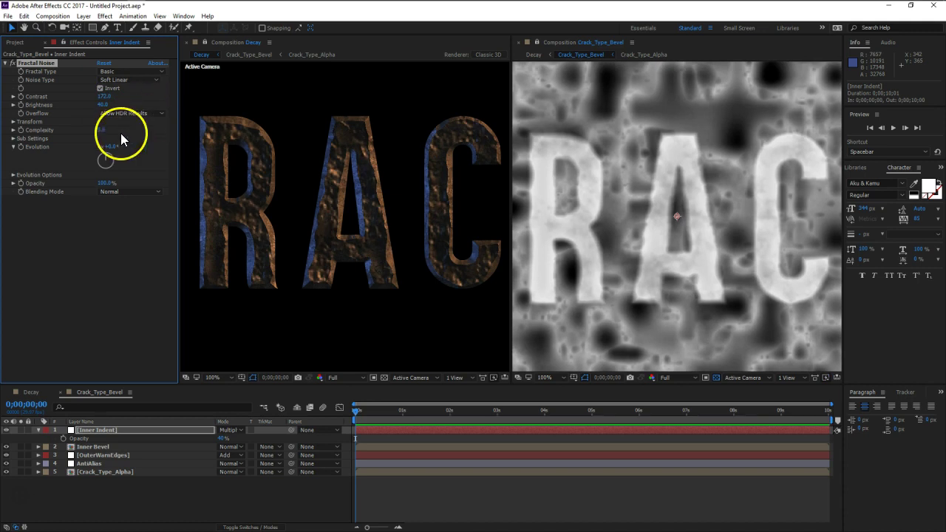
click(13, 122)
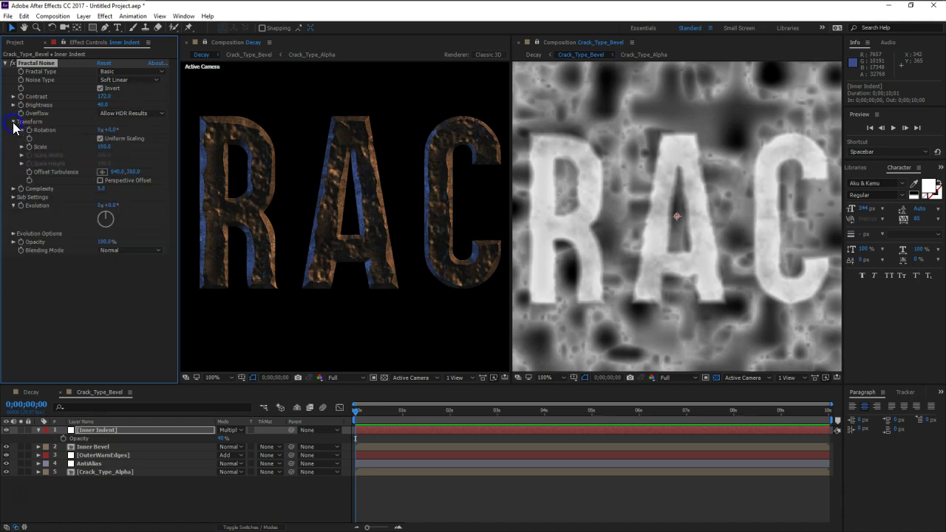
Try the Subscale fractal type with Scale about 125 and Contrast raised to 275
click(135, 73)
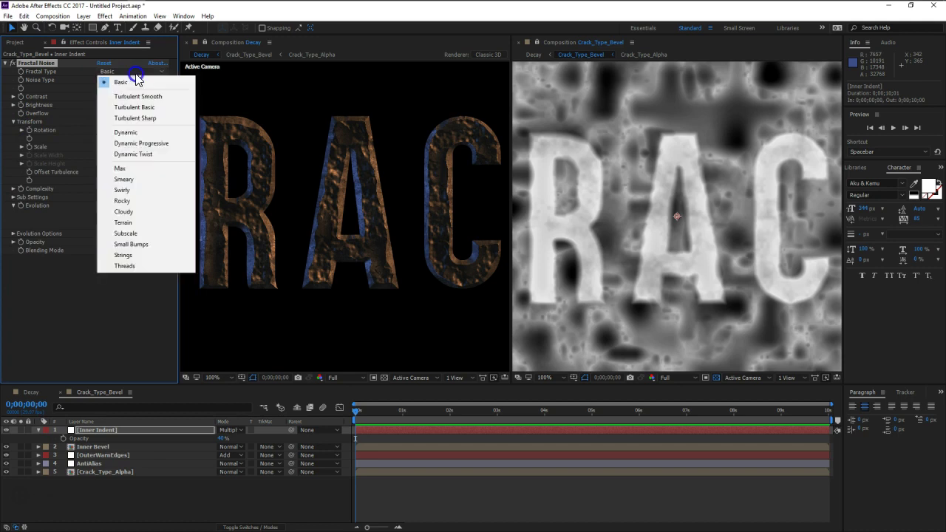
click(127, 233)
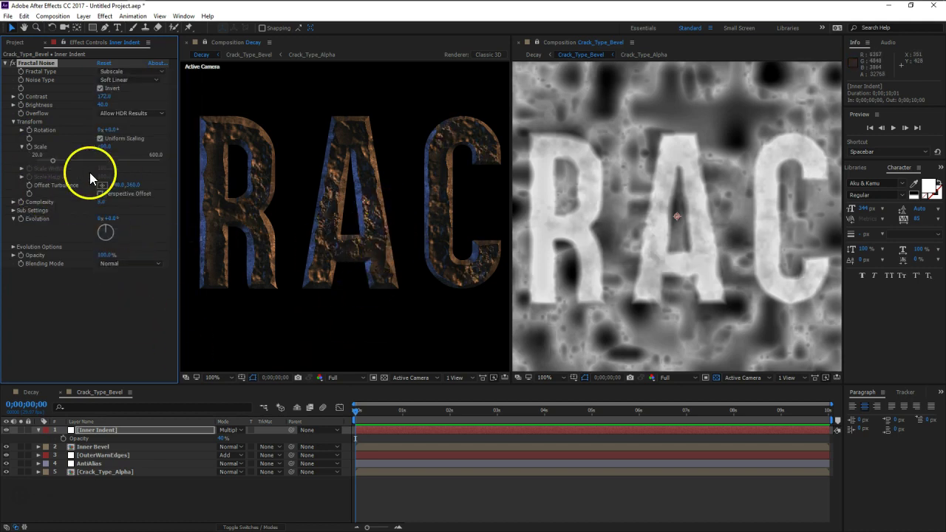
drag(104, 146, 139, 149)
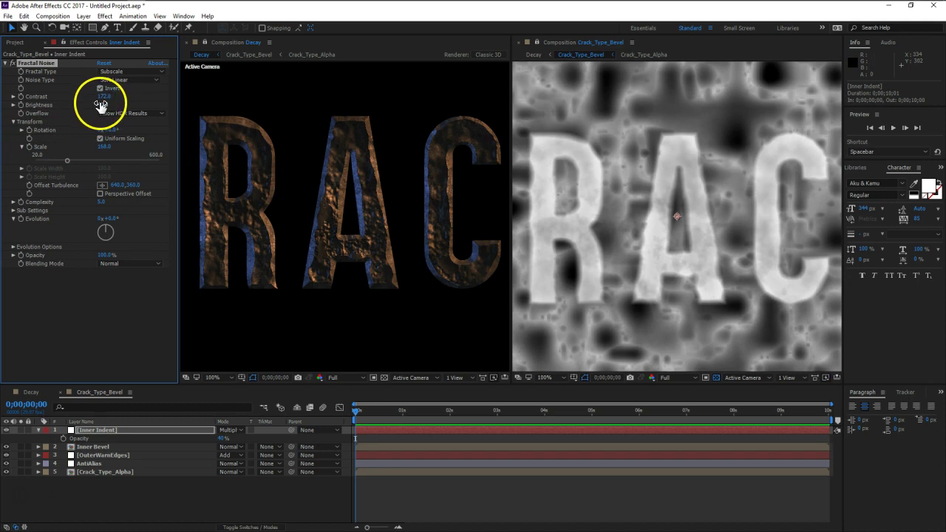
mouse_move(105, 99)
mouse_down()
mouse_move(86, 107)
mouse_move(158, 98)
mouse_up()
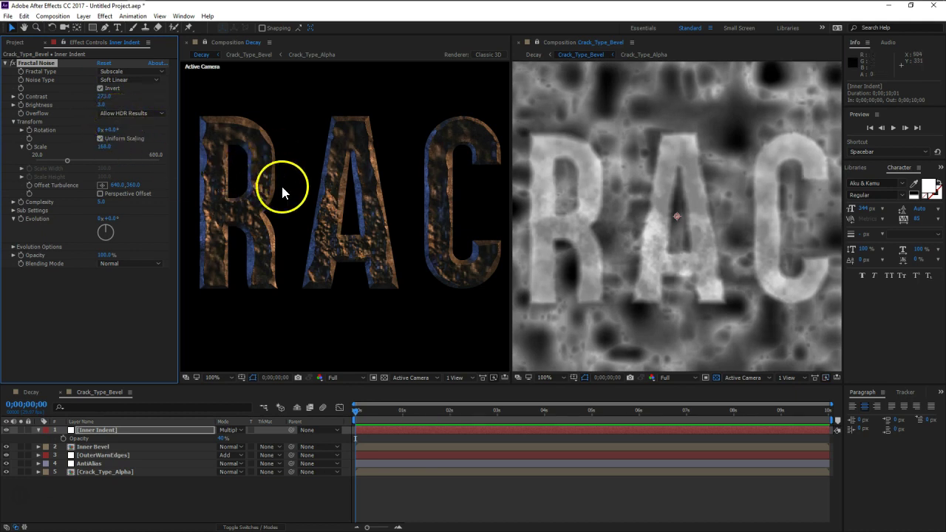
Set Inner Indent opacity to 20%, shrink noise Scale to 76, and switch Fractal Type to Rocky
click(223, 438)
text(20)
key(Return)
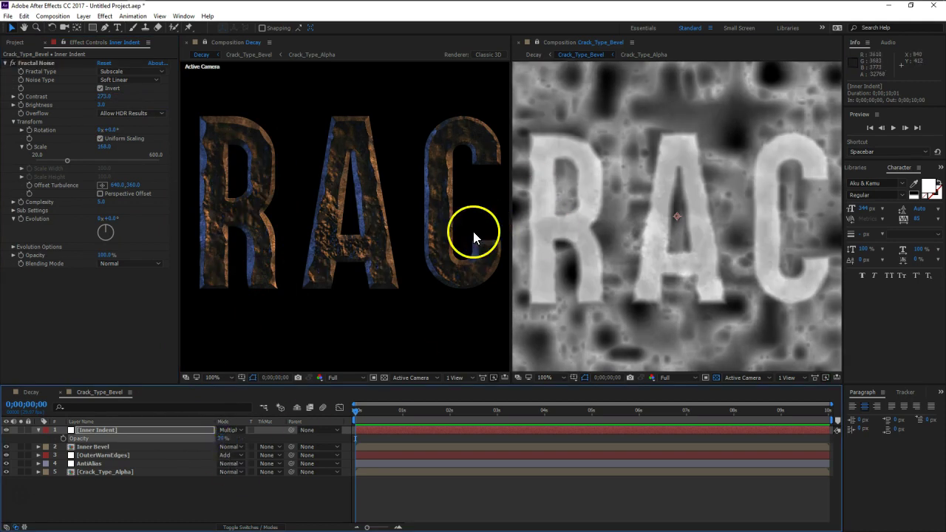
drag(67, 160, 50, 166)
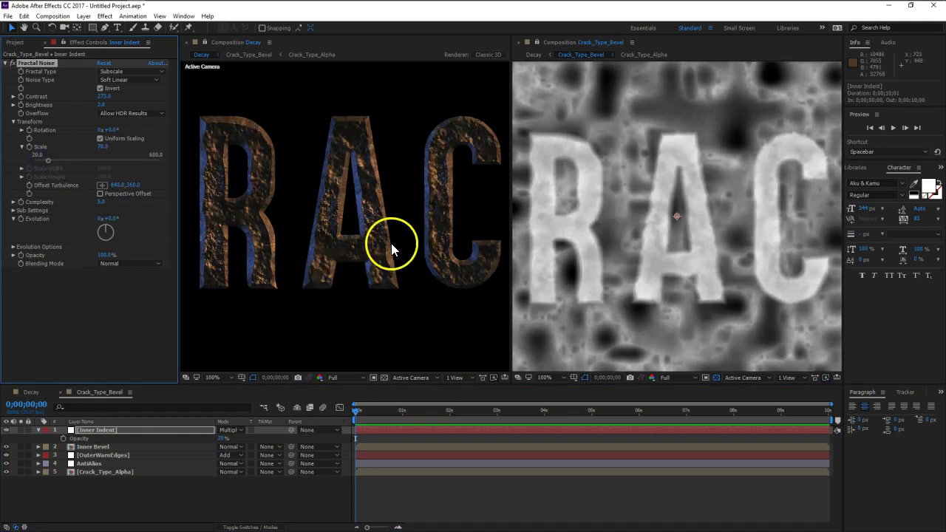
click(131, 71)
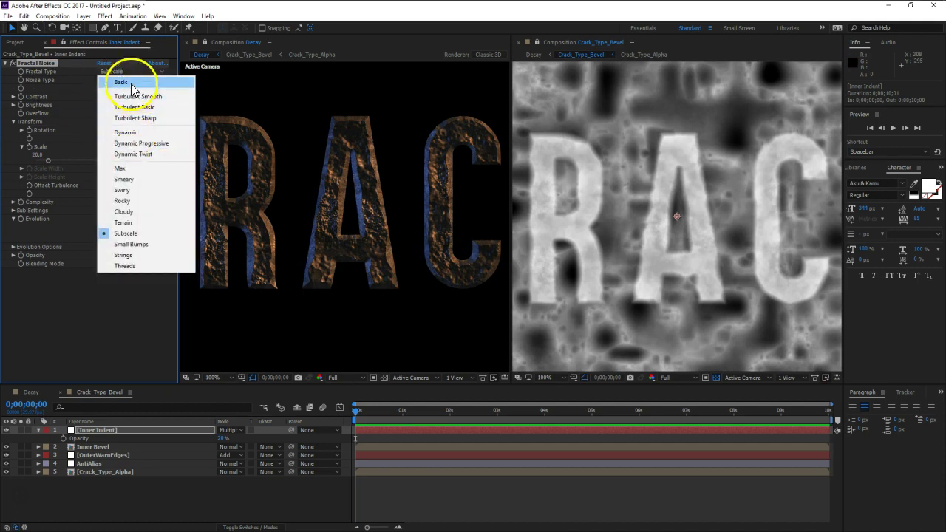
click(117, 65)
click(130, 72)
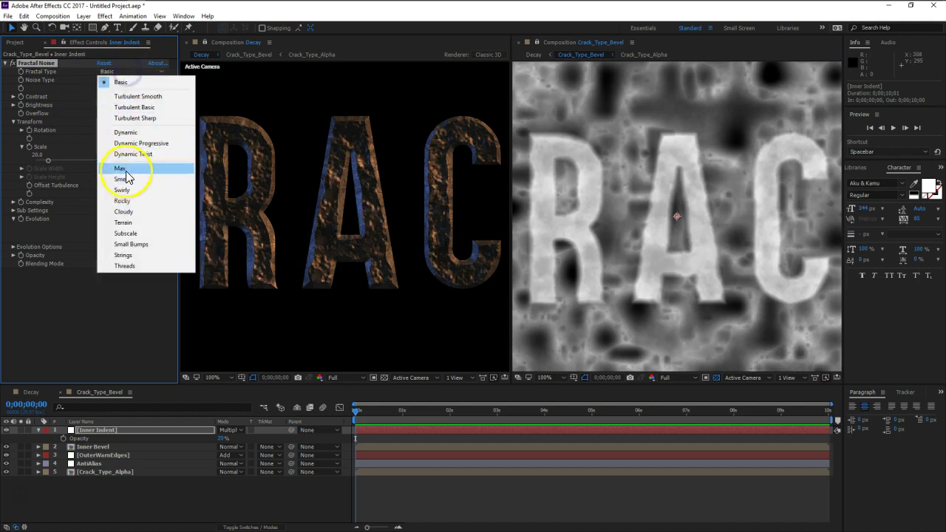
click(128, 208)
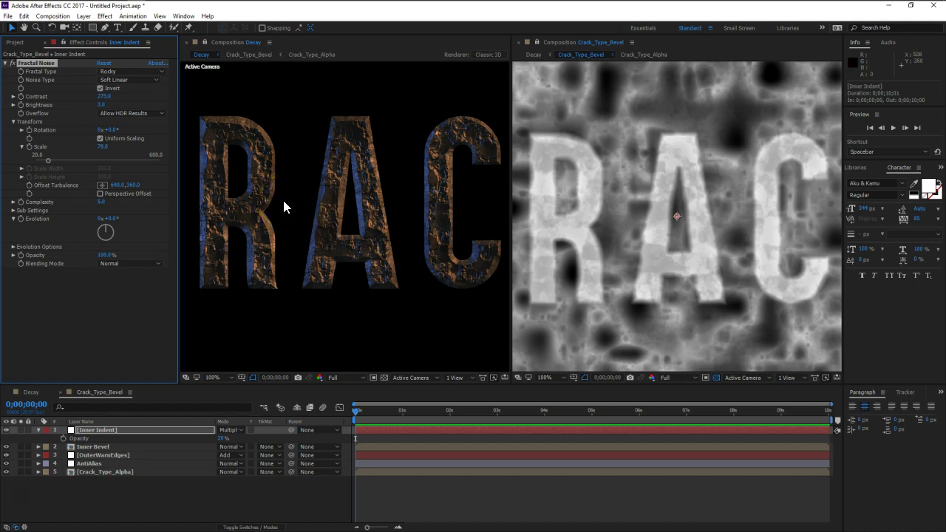
Collapse Inner Indent, close the Crack_Type_Bevel viewer, and switch the timeline to the Decay comp
click(38, 430)
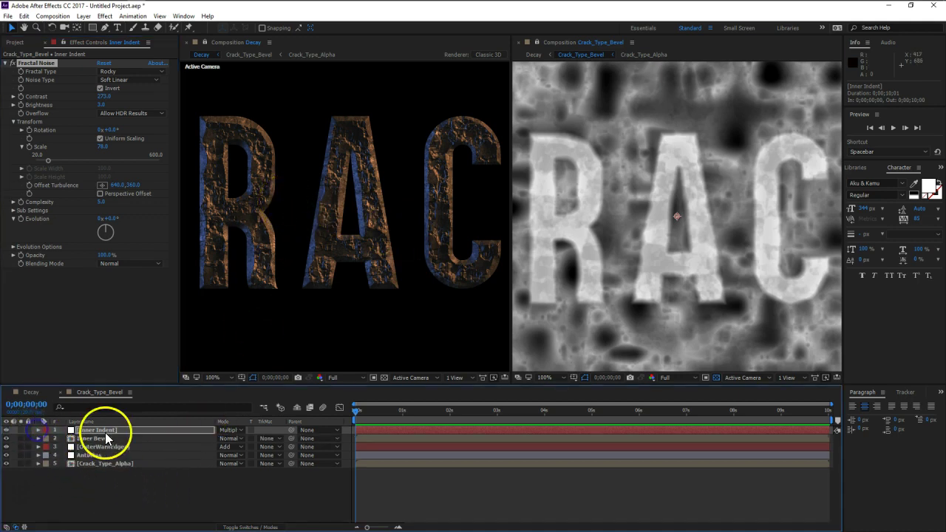
click(96, 430)
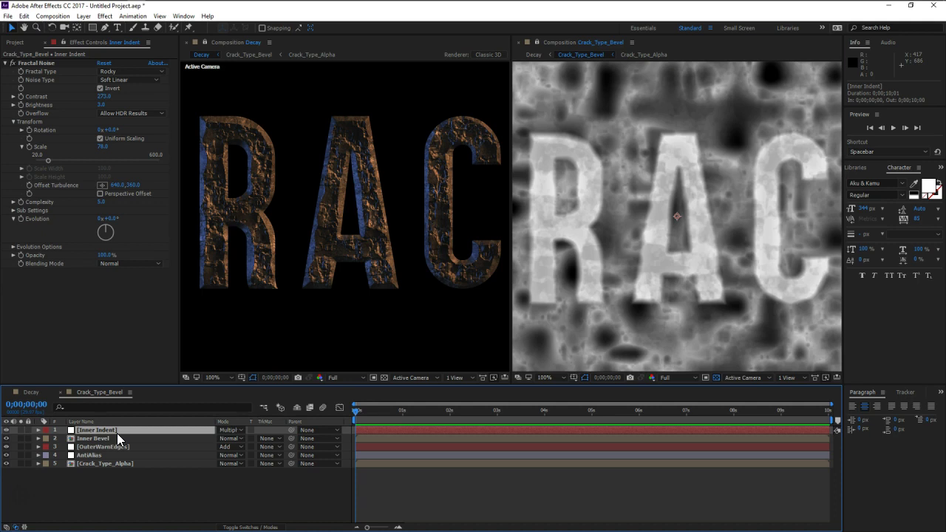
click(519, 42)
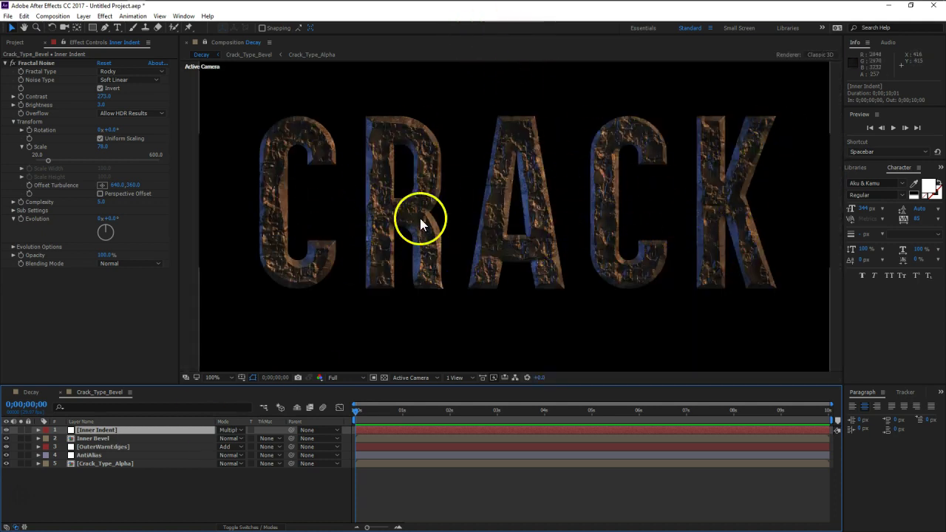
click(29, 392)
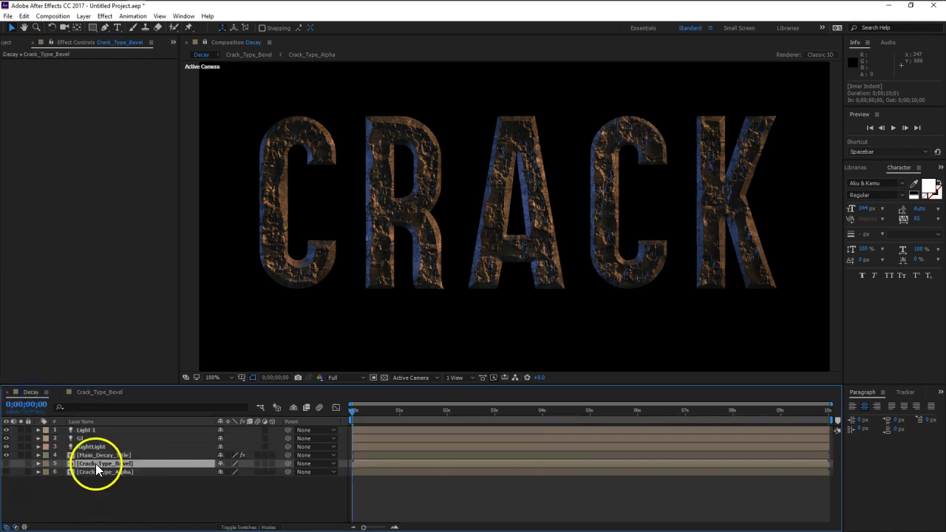
click(98, 456)
click(109, 458)
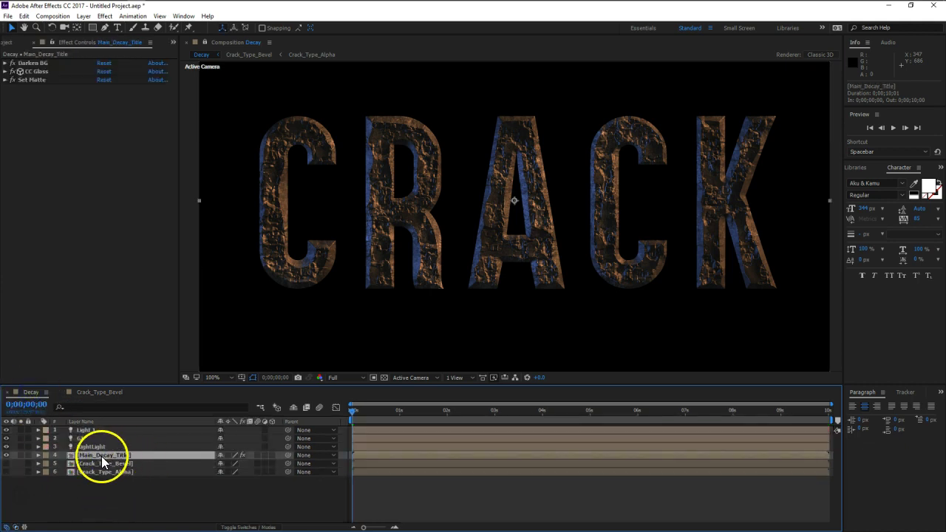
Drag Rock_Grunge.jpg from the Project panel into the Decay timeline as the bottom layer
click(507, 112)
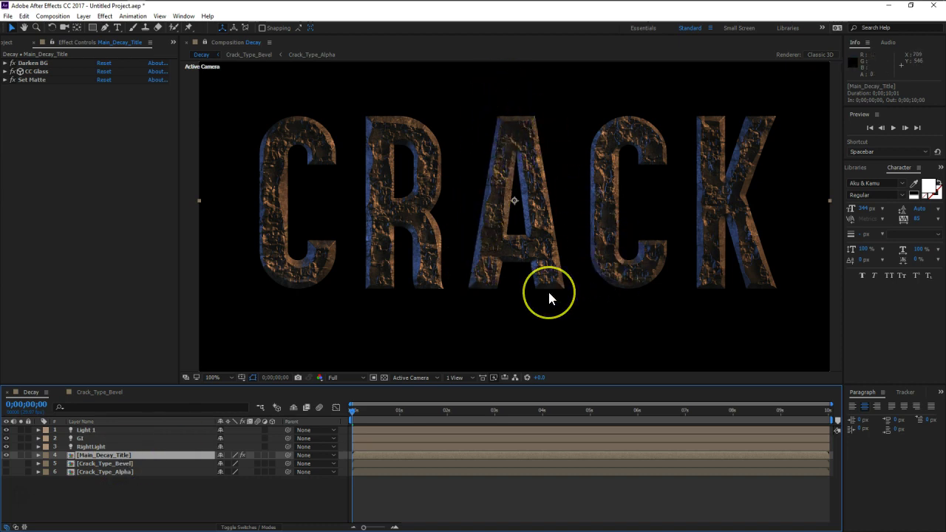
click(152, 264)
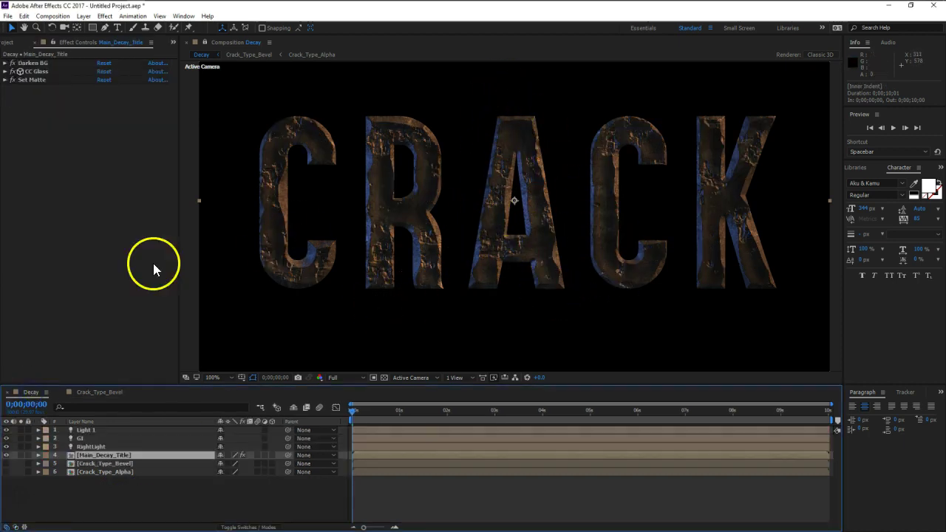
click(124, 267)
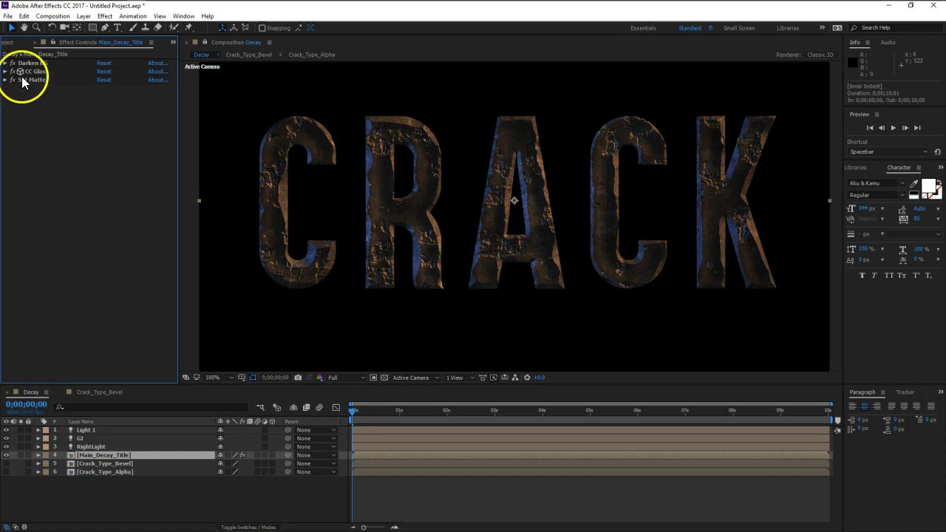
click(15, 43)
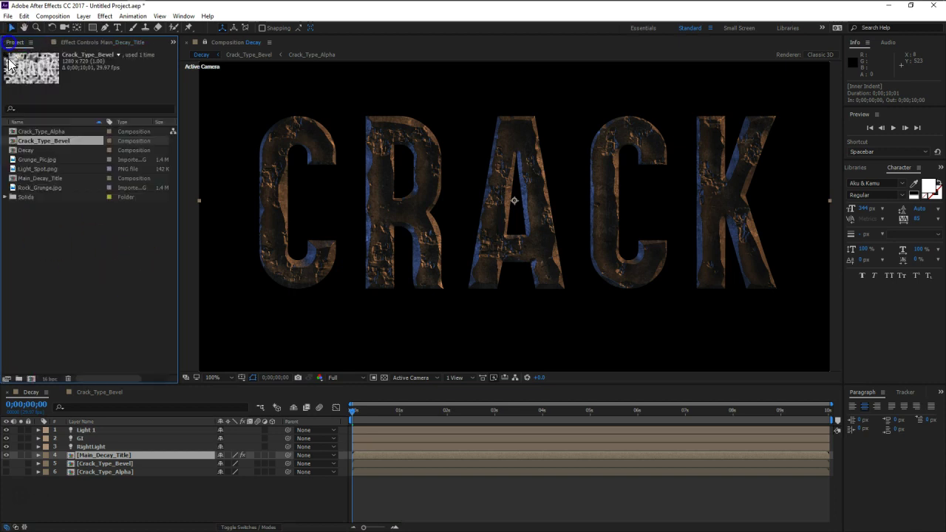
click(47, 170)
click(45, 160)
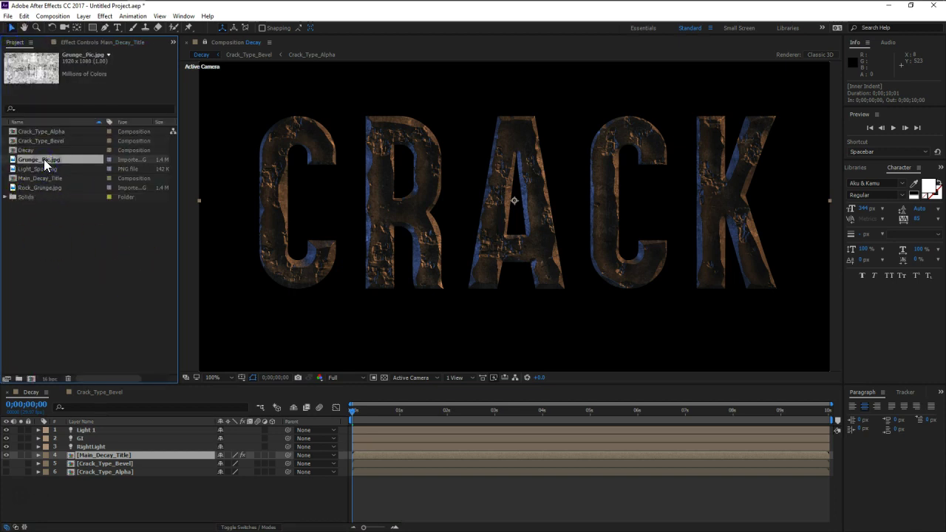
drag(39, 188, 175, 505)
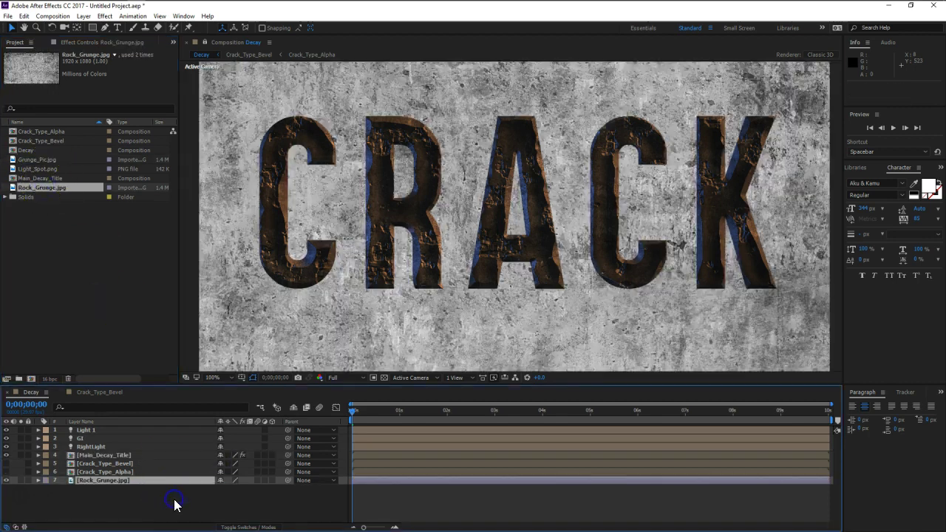
Rename the new concrete texture layer to BG
click(231, 464)
key(Return)
text(BG)
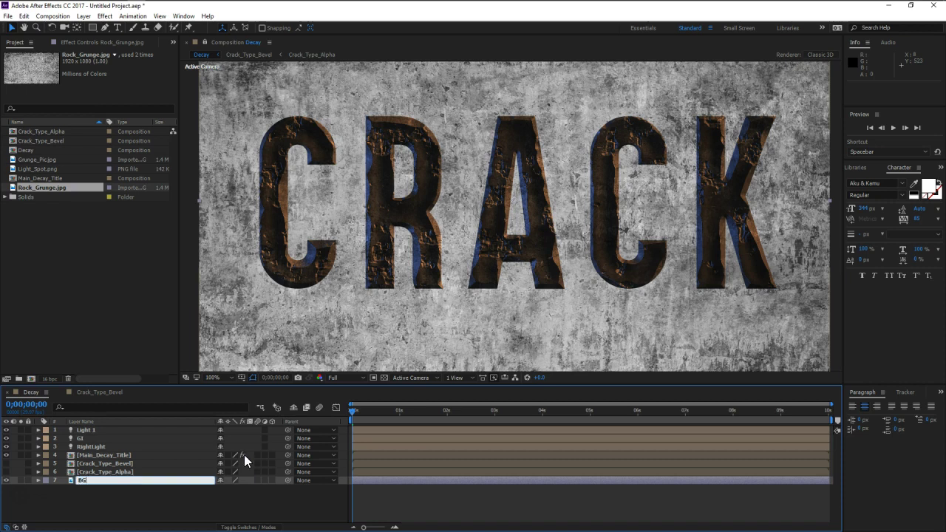
key(Return)
Apply Curves to BG and pull the white point and midtones down to darken it
key(ctrl+space)
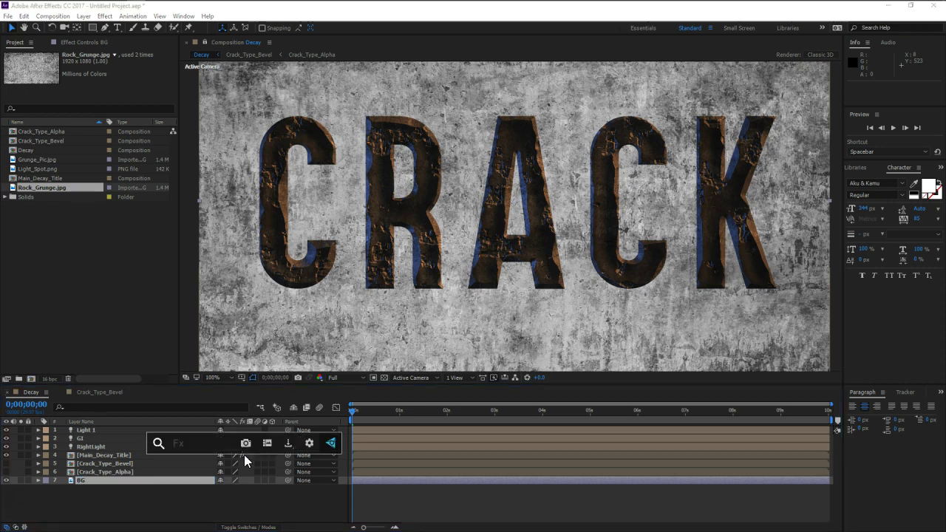
text(curv)
key(Up)
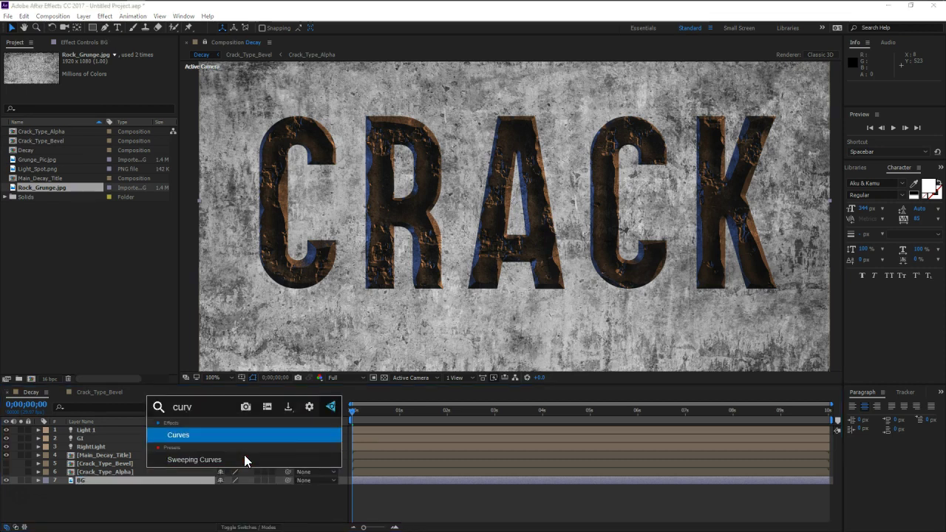
key(Return)
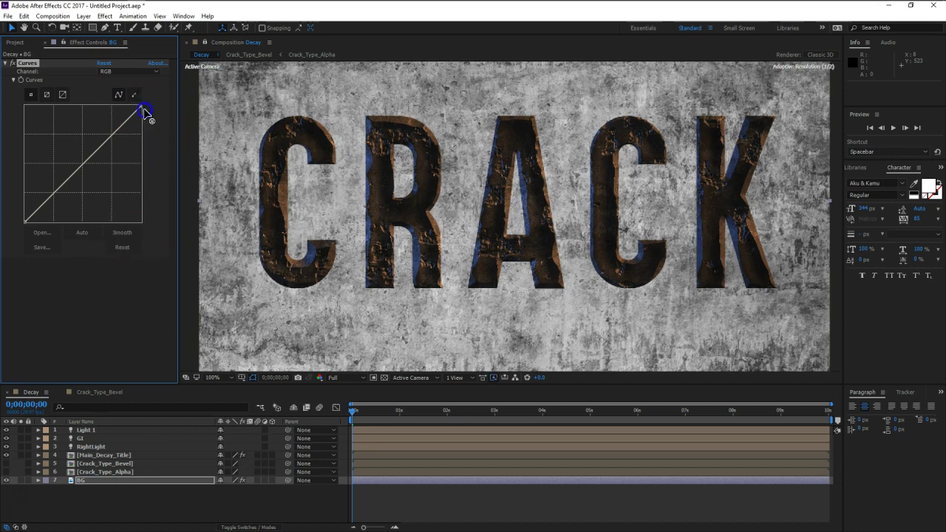
drag(140, 105, 159, 160)
drag(99, 183, 104, 201)
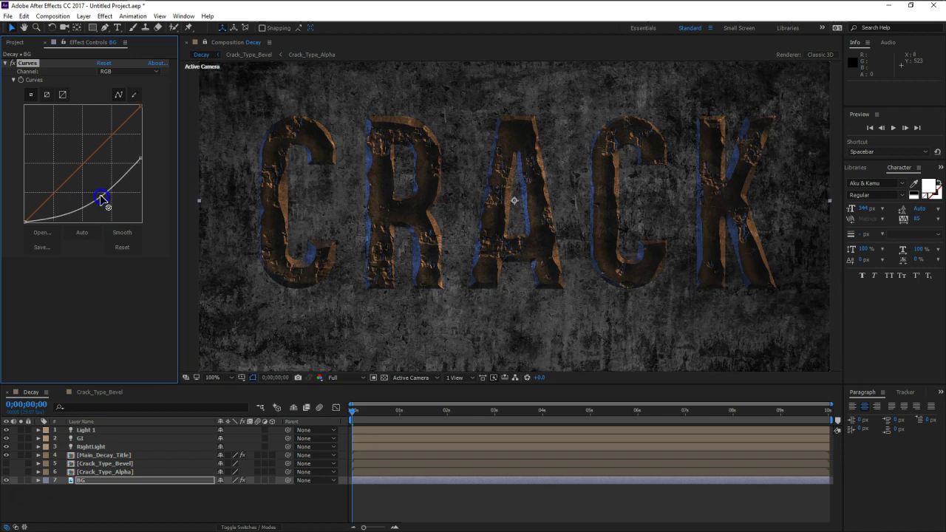
drag(26, 221, 17, 216)
drag(106, 207, 79, 205)
Fine-tune the BG curve's white point and shadows for a dark grunge tone
mouse_move(141, 159)
mouse_down()
mouse_move(148, 193)
mouse_move(147, 178)
mouse_up()
drag(74, 211, 81, 210)
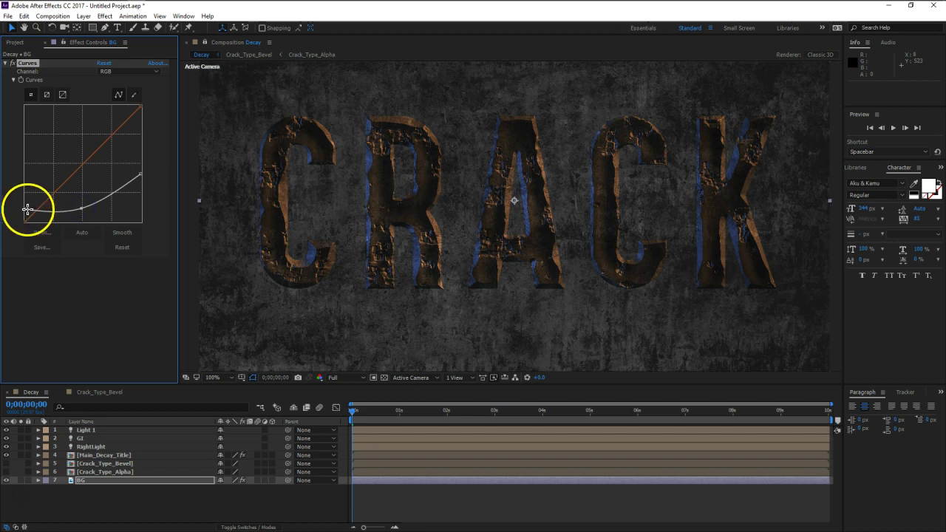
mouse_move(142, 176)
mouse_down()
mouse_move(149, 159)
mouse_move(147, 192)
mouse_up()
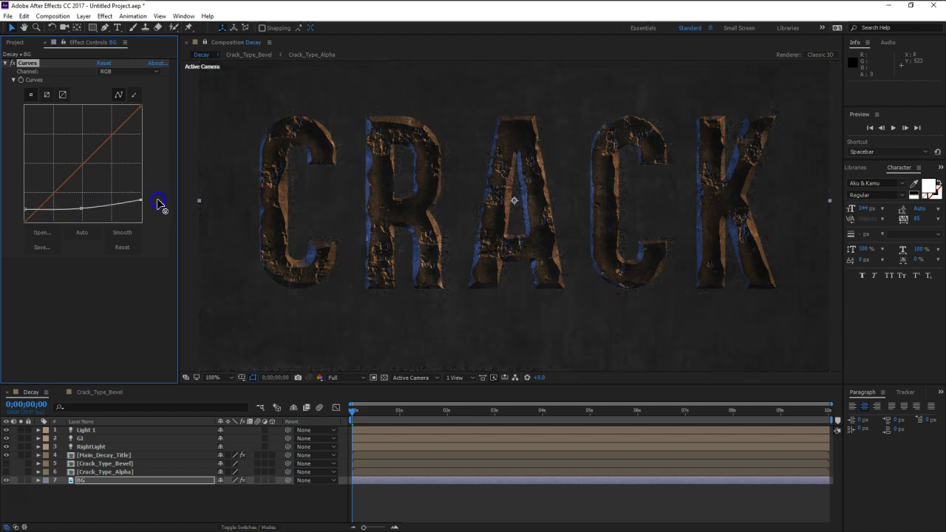
click(81, 214)
drag(81, 216, 79, 212)
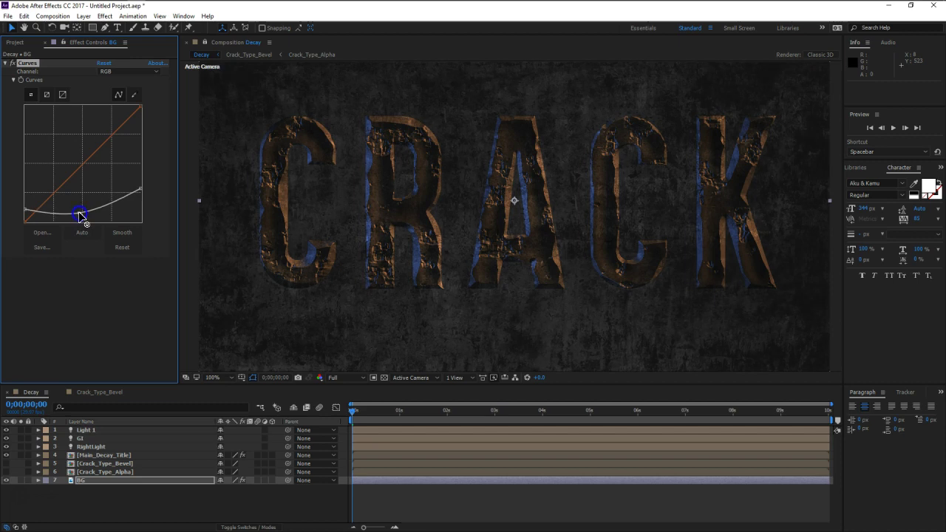
scroll(504, 252, down, 2)
scroll(513, 237, up, 2)
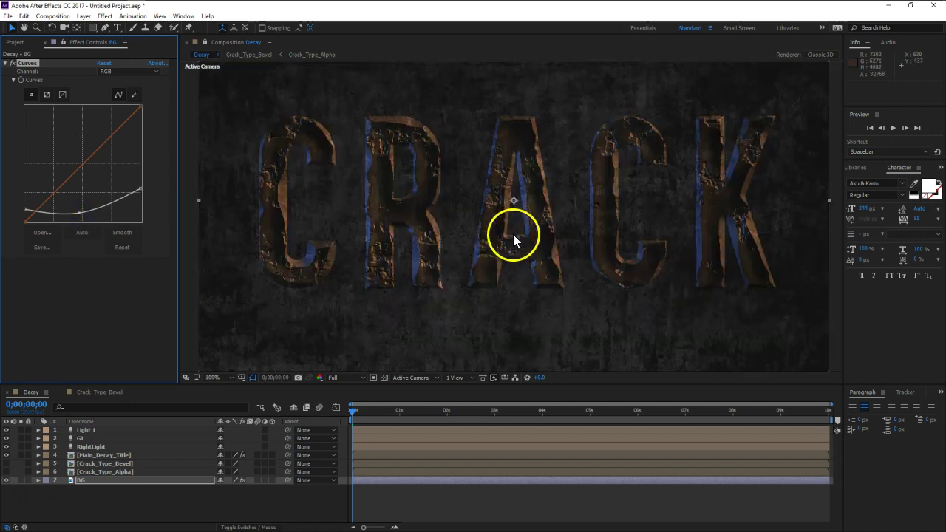
click(118, 455)
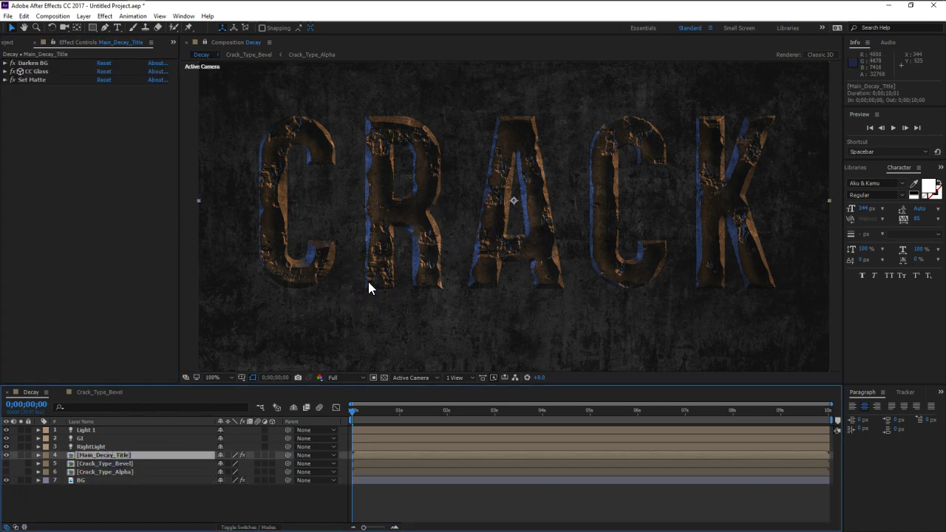
Apply Curves to Main_Decay_Title, bending the upper curve up and a low point down
key(ctrl+space)
text(cu)
click(359, 300)
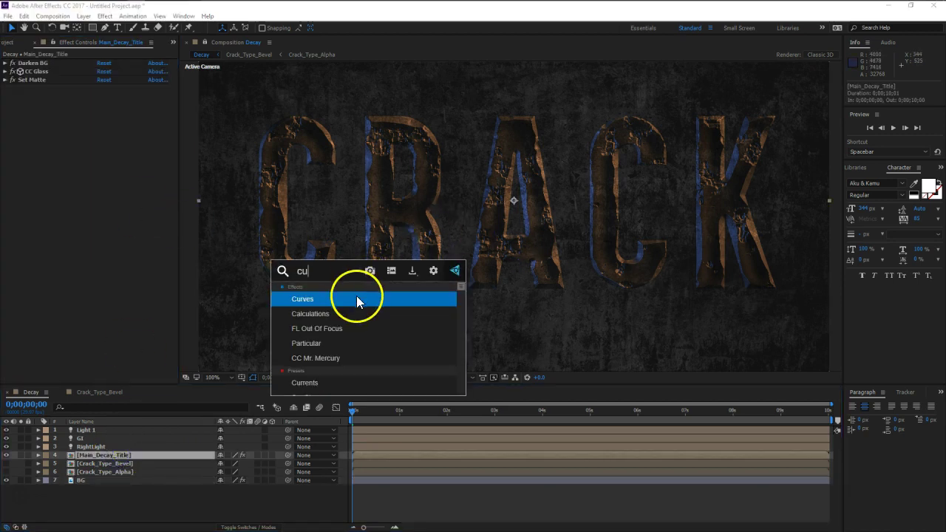
click(97, 173)
drag(96, 173, 93, 170)
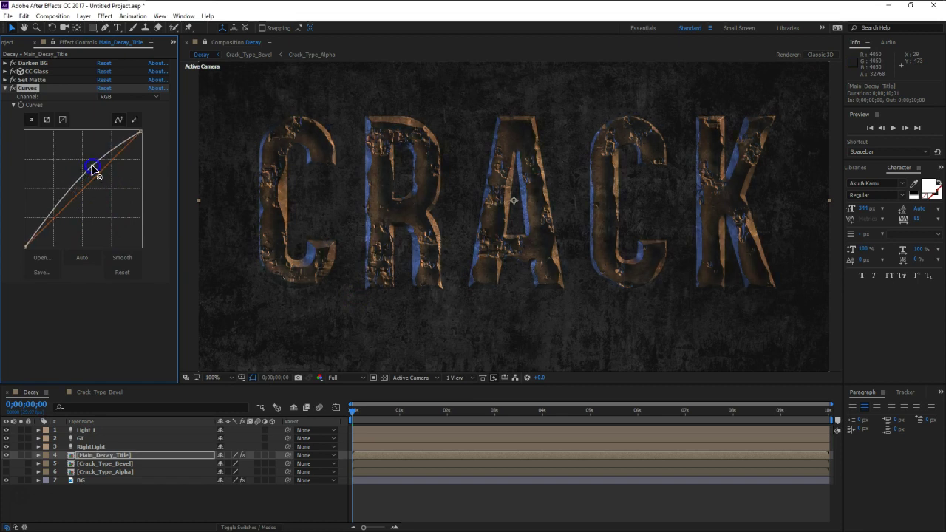
drag(52, 237, 50, 220)
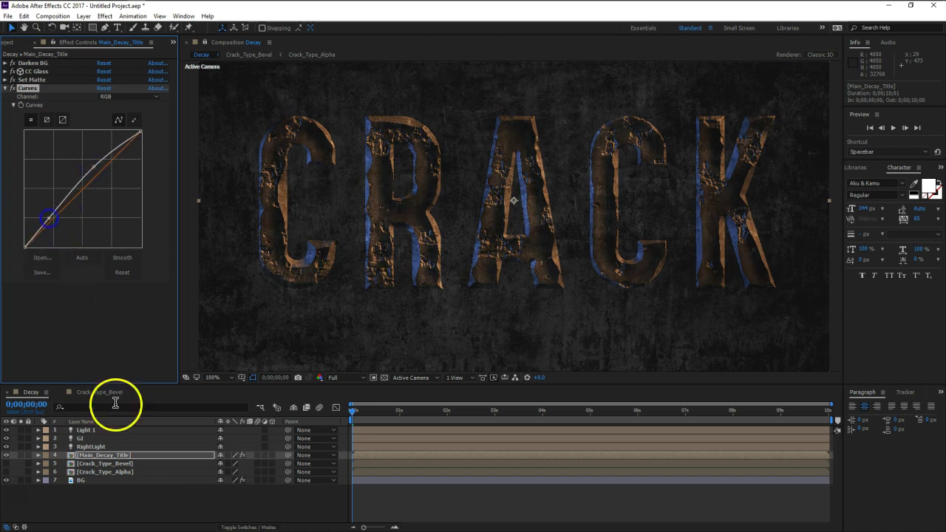
click(144, 507)
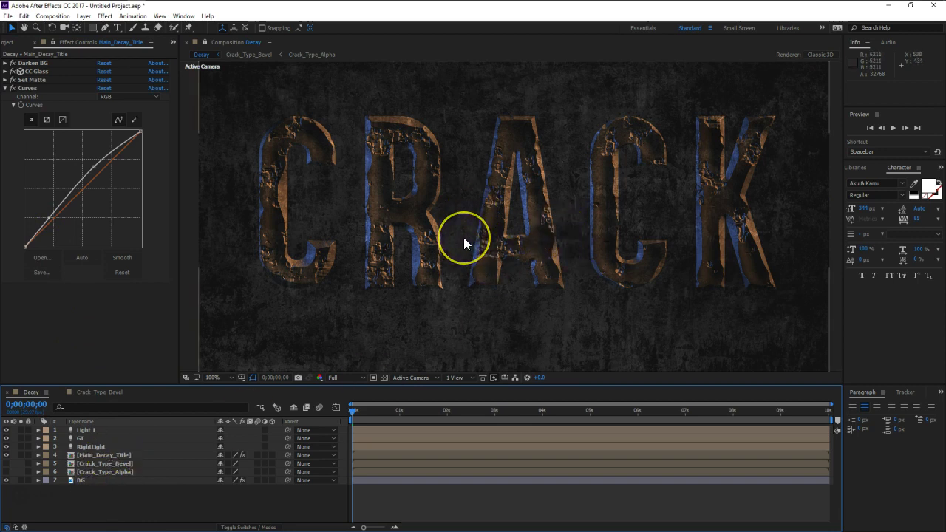
click(86, 474)
Duplicate Crack_Type_Alpha above Crack_Type_Bevel and rename the copy Narrow Shadow
click(117, 471)
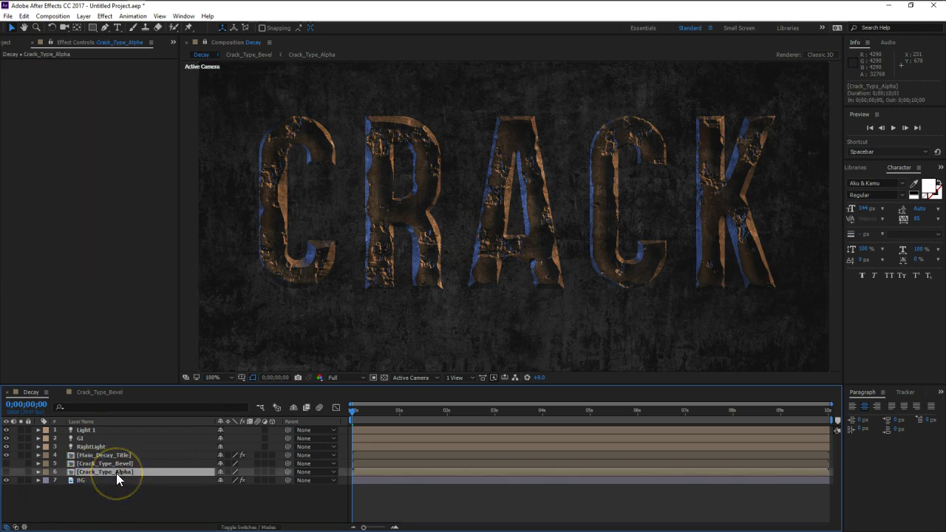
key(ctrl+d)
drag(112, 470, 114, 460)
key(Return)
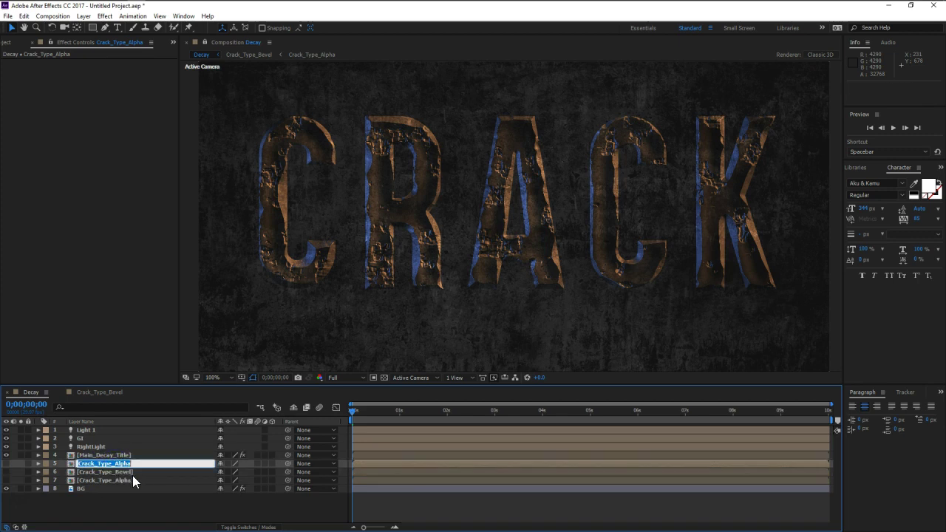
text(Narro)
text(w Shado)
key(Return)
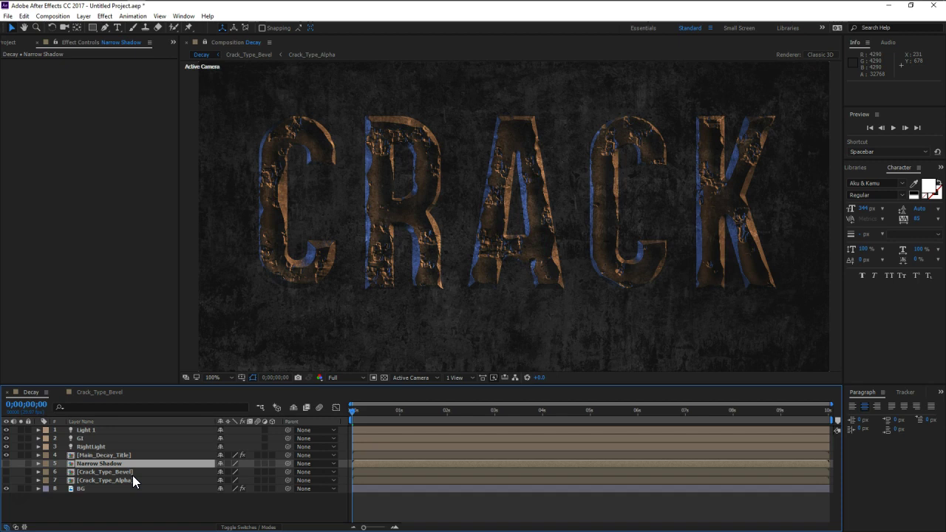
Apply Tint to Narrow Shadow, make it visible, and set Map White To black
key(ctrl+space)
text(tin)
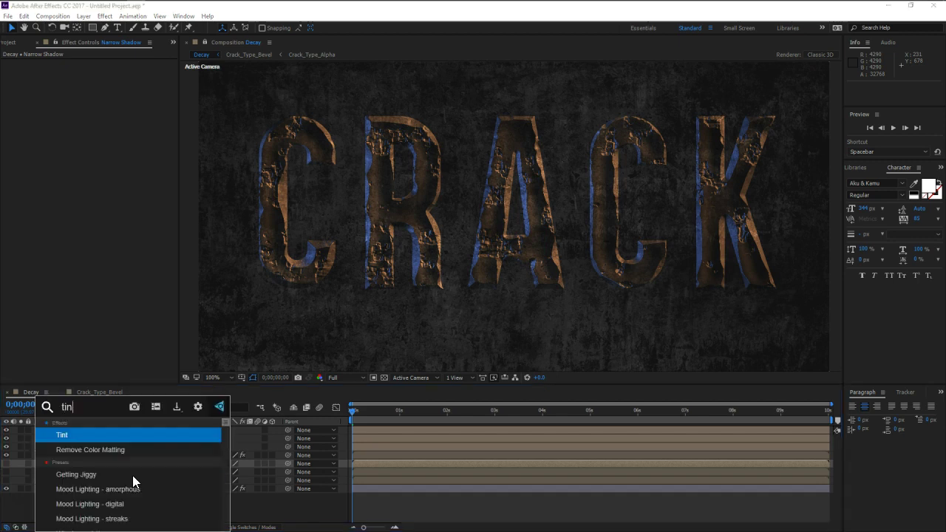
key(Return)
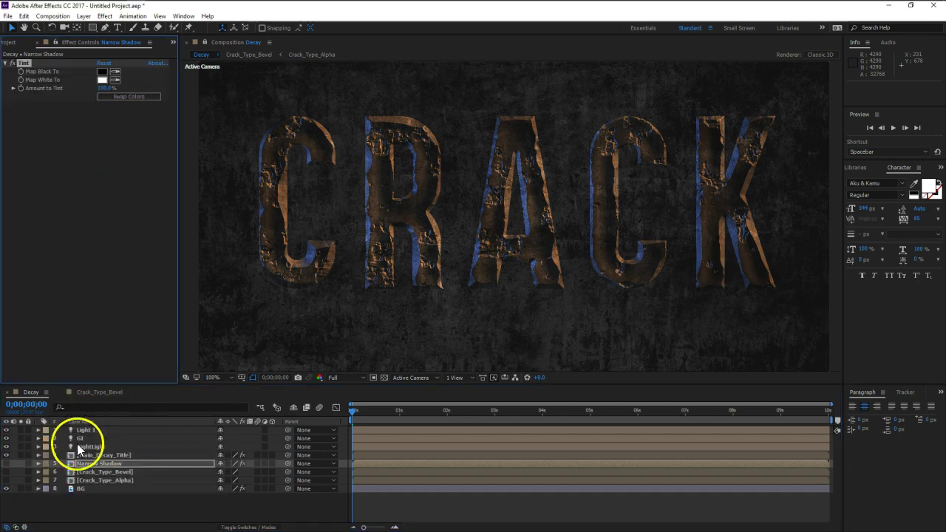
click(7, 463)
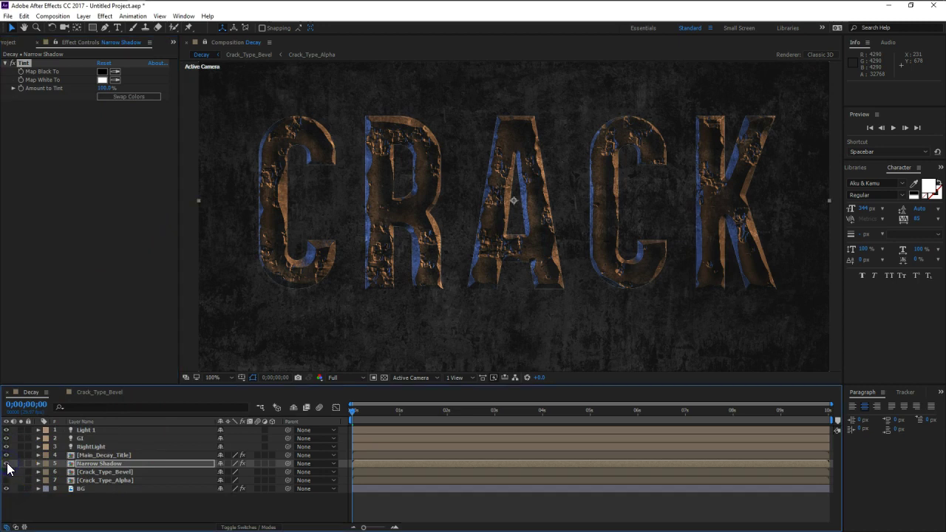
click(20, 463)
click(21, 463)
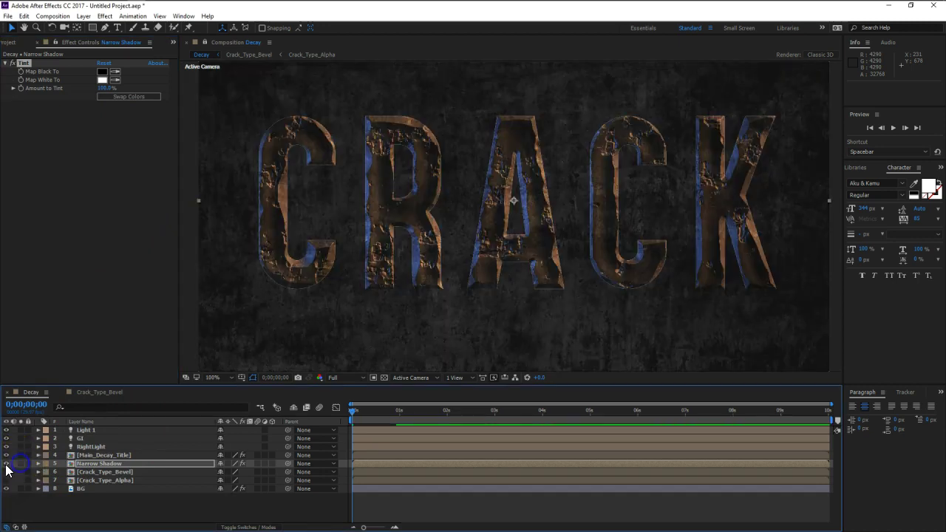
click(97, 81)
click(126, 185)
click(276, 151)
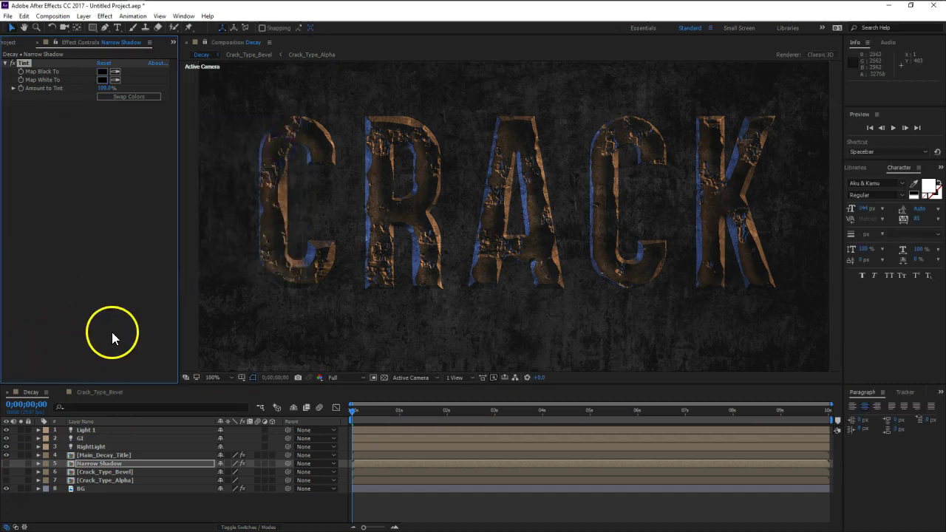
Apply CC Radial Blur to Narrow Shadow with Type set to Fading Zoom
key(ctrl+space)
text(cc r)
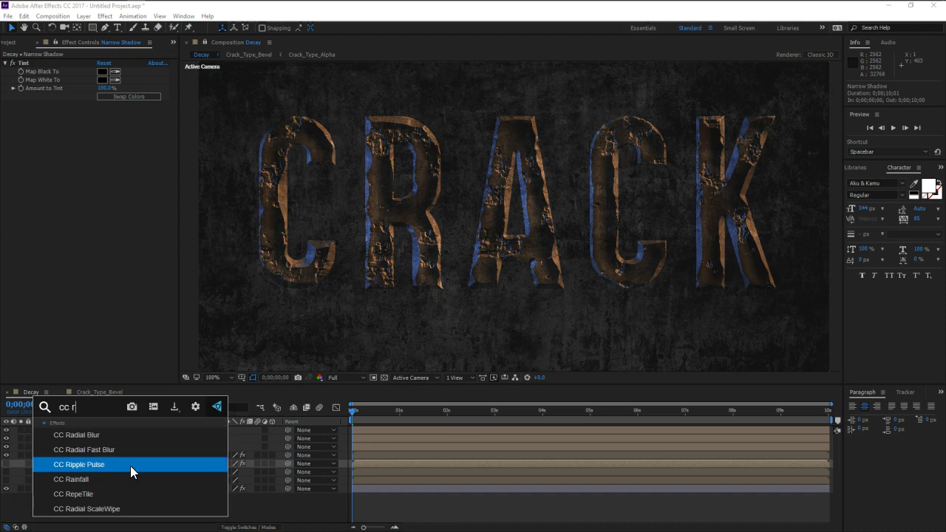
click(120, 436)
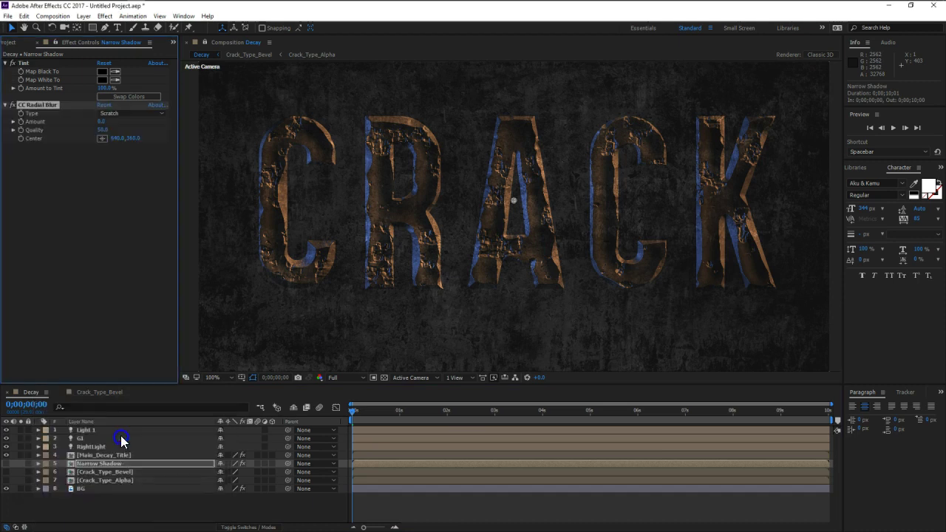
click(125, 113)
click(124, 131)
drag(102, 125, 115, 121)
Move the blur Center far above the frame and set the blur Amount to 10
scroll(526, 141, down, 2)
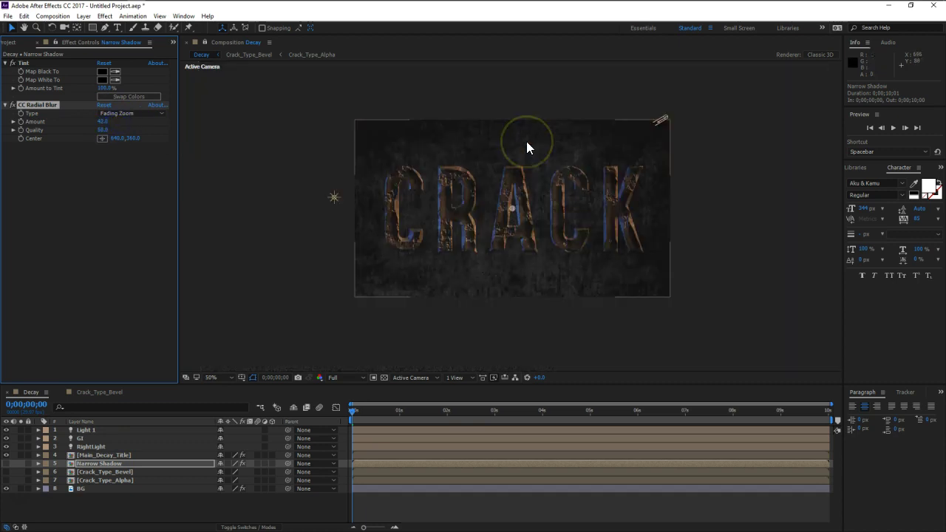
scroll(526, 141, down, 2)
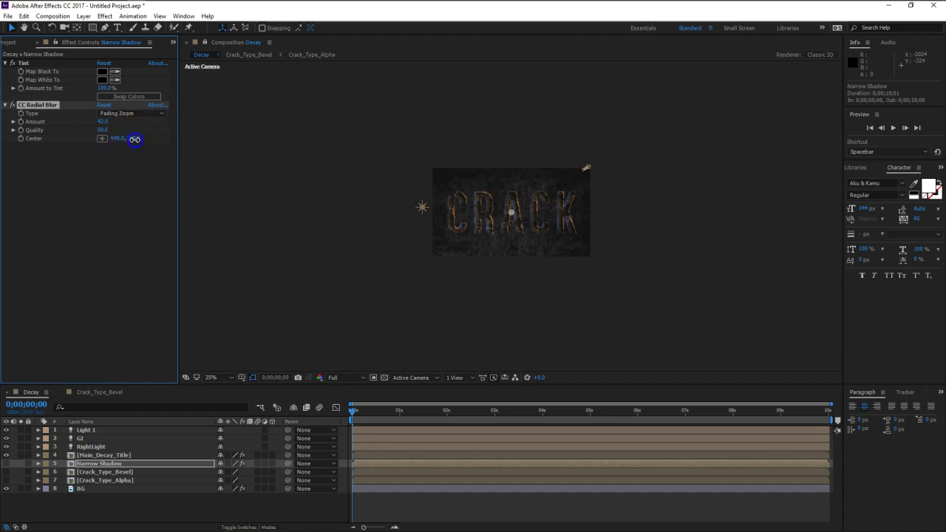
drag(129, 142, 80, 144)
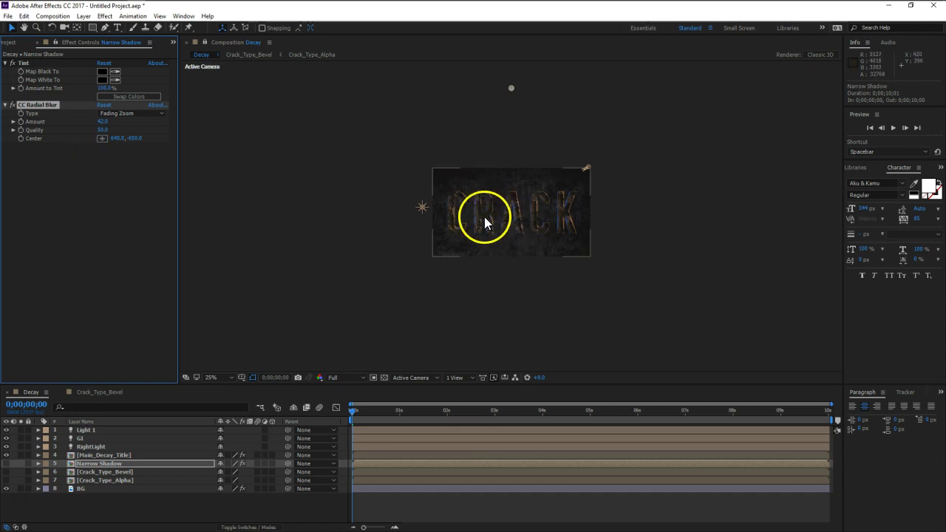
key(slash)
click(6, 463)
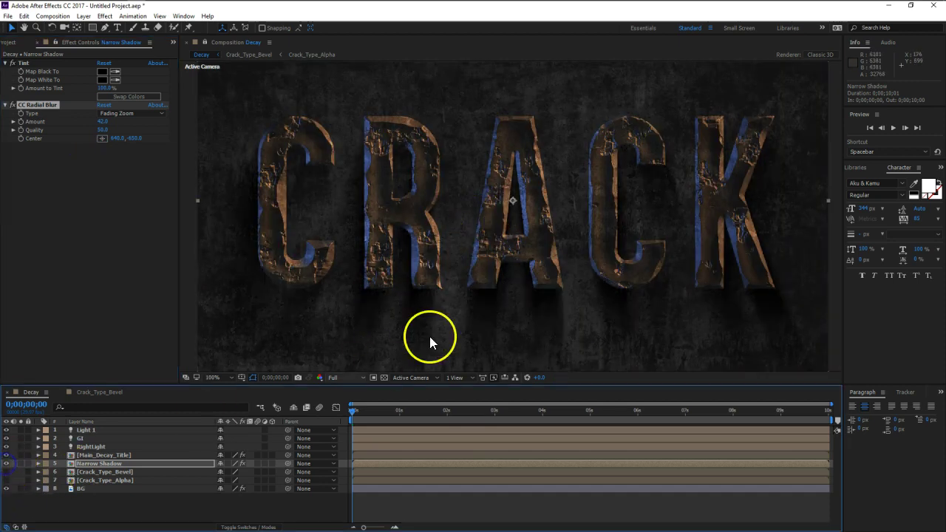
drag(105, 121, 89, 123)
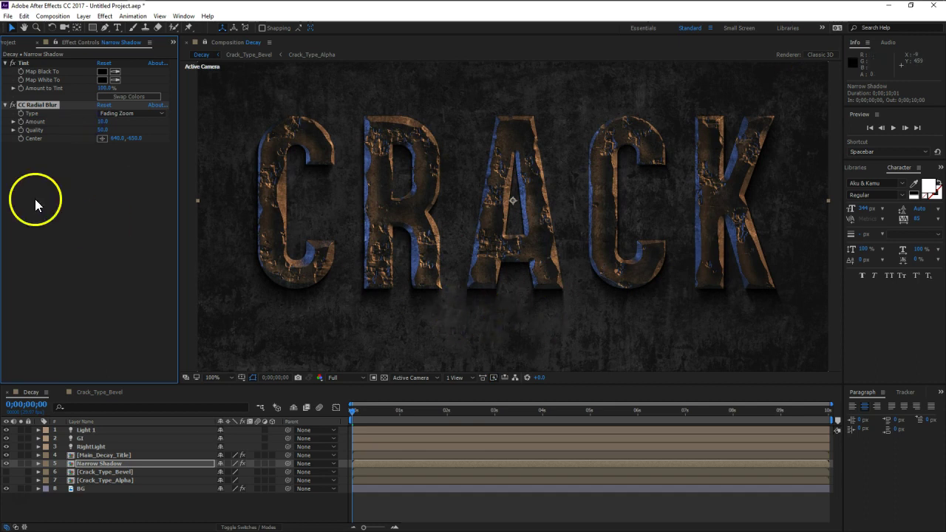
drag(102, 130, 591, 143)
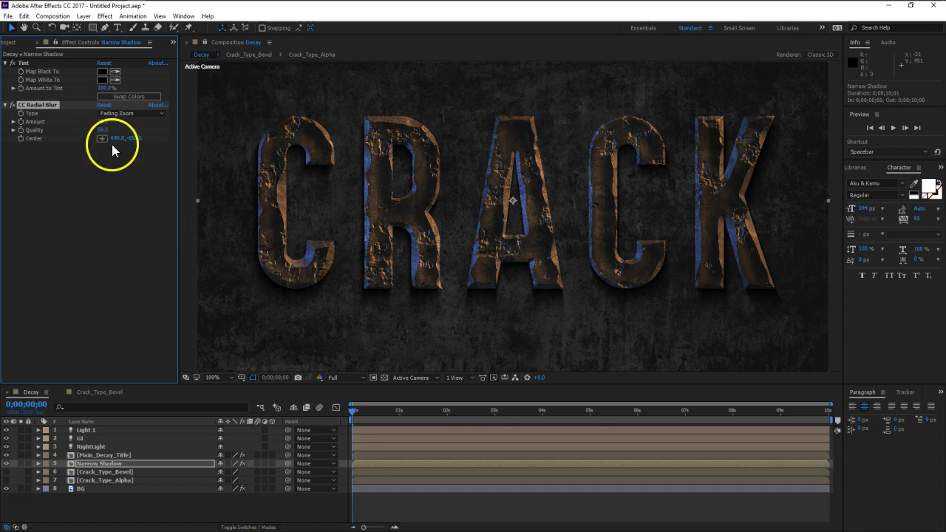
Raise the project colour depth from 16 to 32 bits per channel (float)
click(9, 43)
click(48, 378)
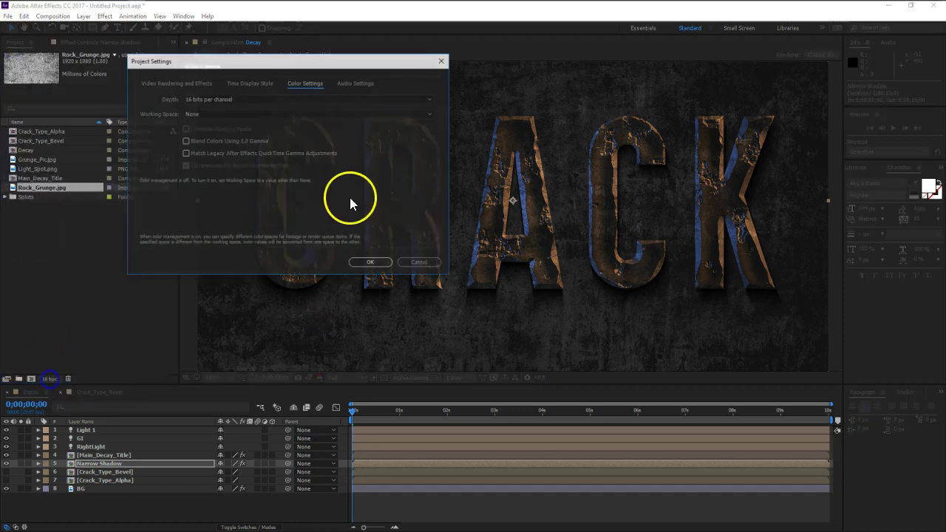
click(268, 100)
click(236, 131)
click(362, 260)
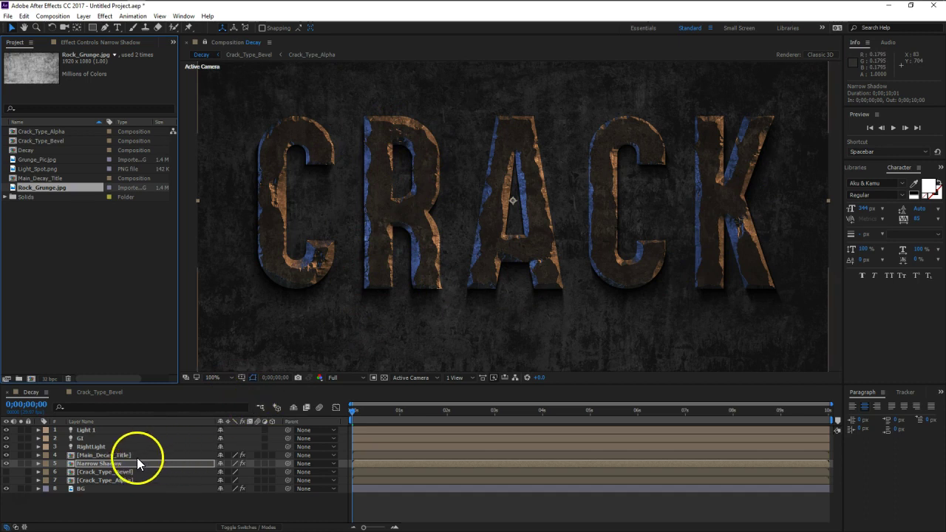
In Crack_Type_Bevel, set Inner Indent opacity to 50% and tweak Fractal Noise contrast and brightness
click(107, 392)
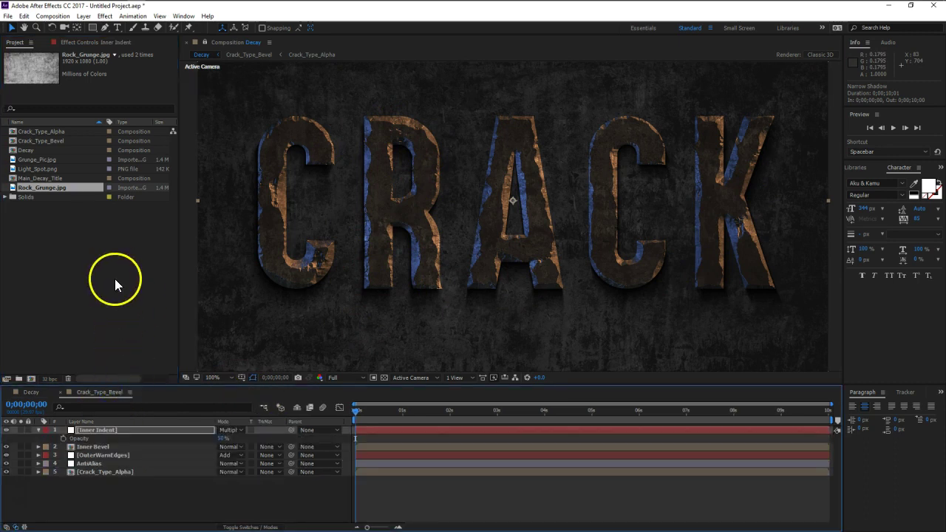
click(96, 41)
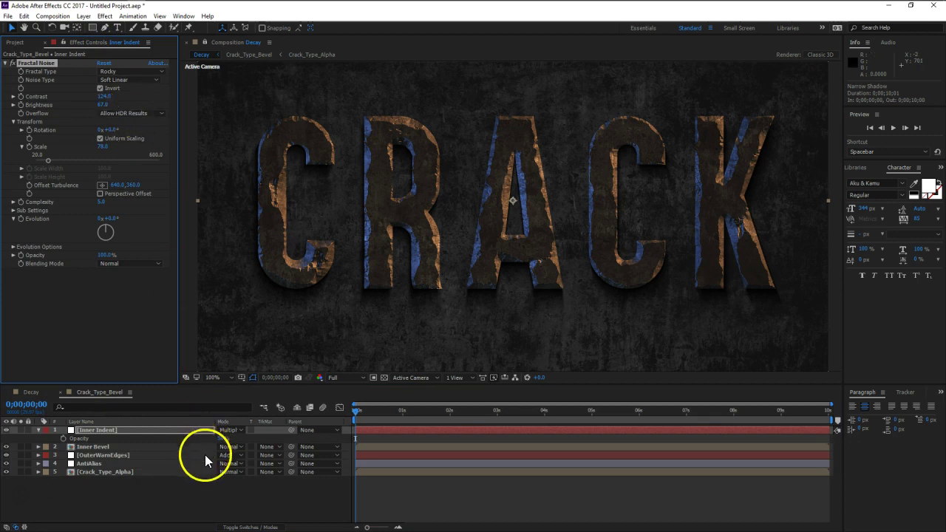
drag(222, 438, 200, 439)
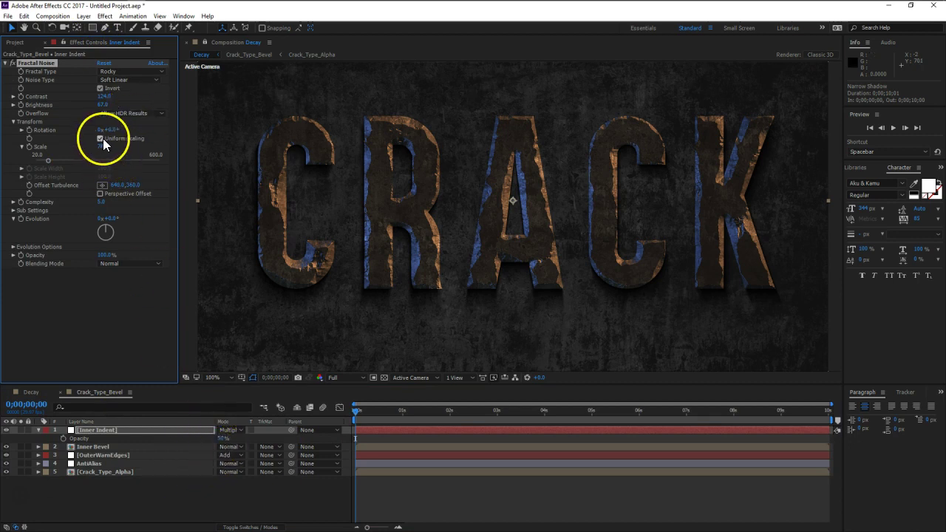
drag(103, 106, 117, 105)
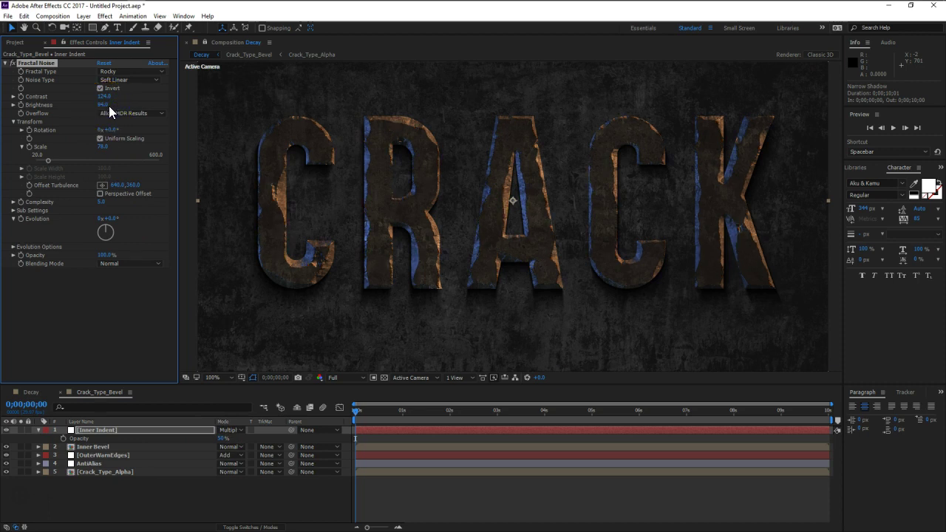
drag(106, 107, 96, 104)
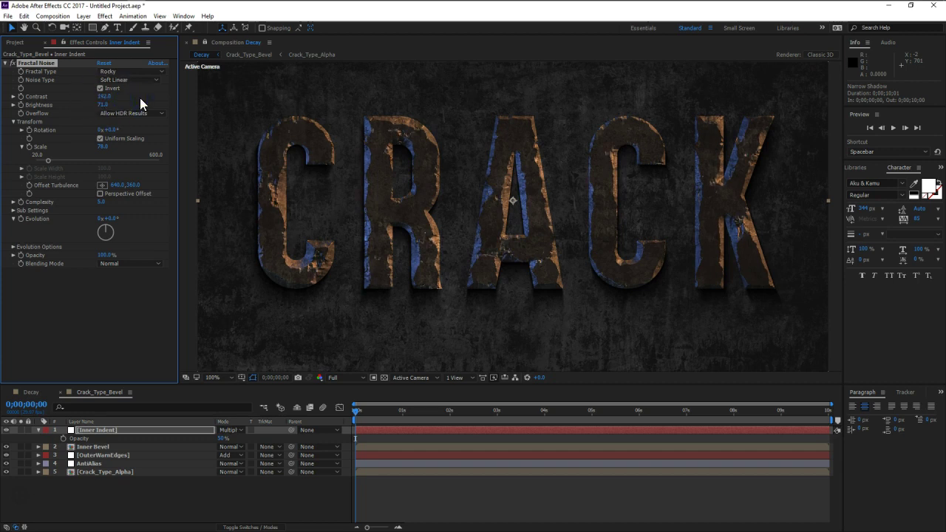
Return to the Decay composition and select the Narrow Shadow layer
click(31, 392)
click(91, 464)
click(60, 192)
click(11, 42)
click(39, 384)
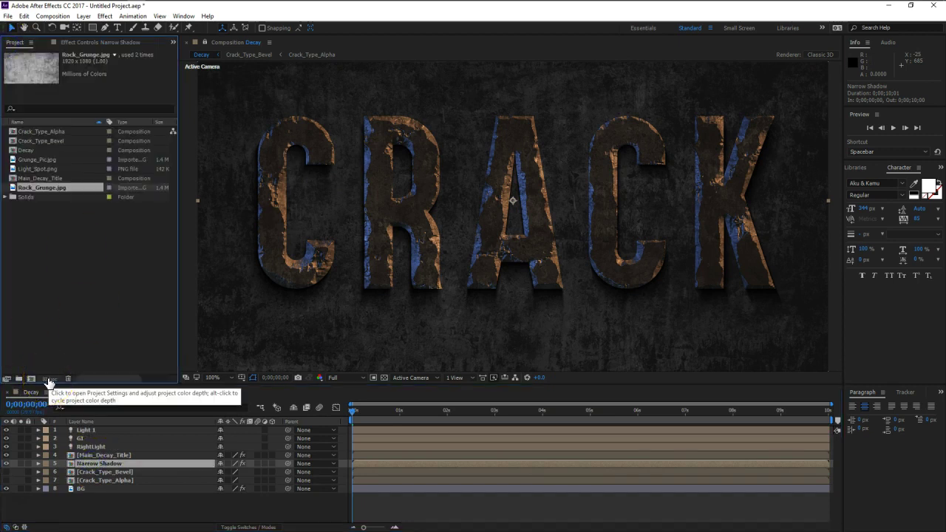
click(102, 456)
click(115, 463)
Duplicate the Narrow Shadow layer and rename the copy 'Long Shadow'
click(80, 43)
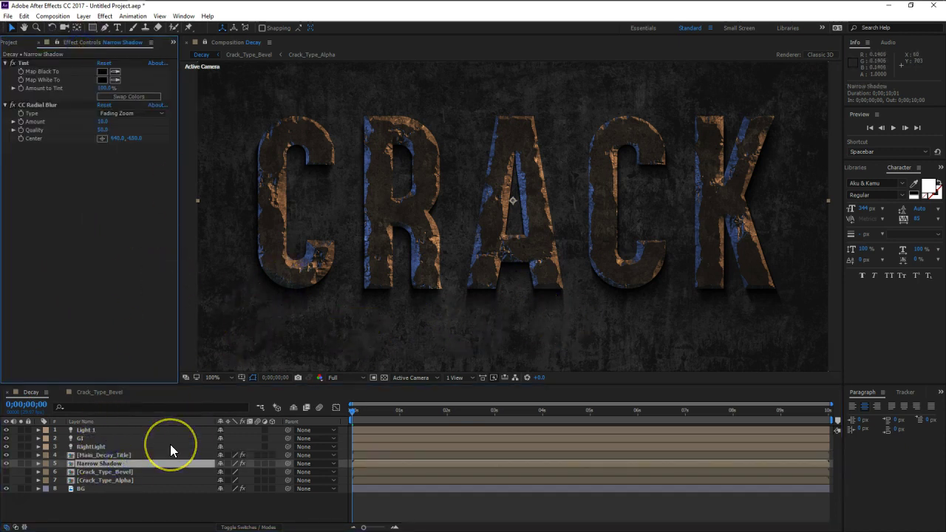
click(121, 466)
key(ctrl+d)
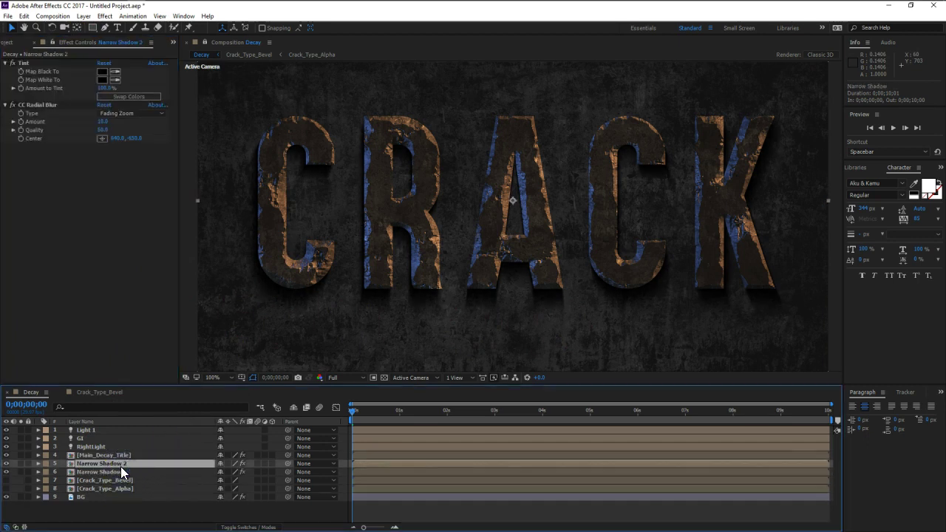
key(Return)
click(121, 466)
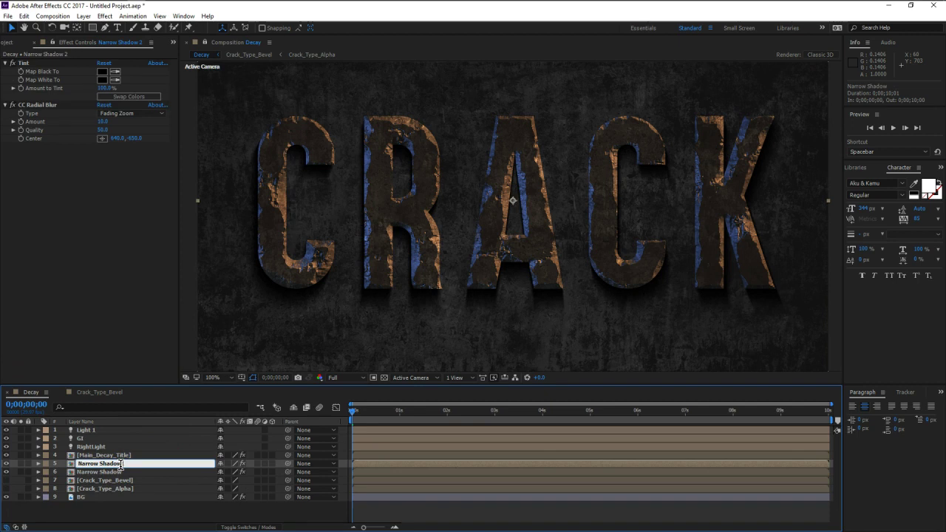
key(BackSpace)
key(BackSpace)
key(BackSpace)
key(BackSpace)
key(BackSpace)
key(BackSpace)
key(BackSpace)
text(Long)
key(Return)
Set Long Shadow's CC Radial Blur Amount to 54 and move its centre X to about 1179
click(165, 215)
drag(104, 121, 127, 122)
click(116, 139)
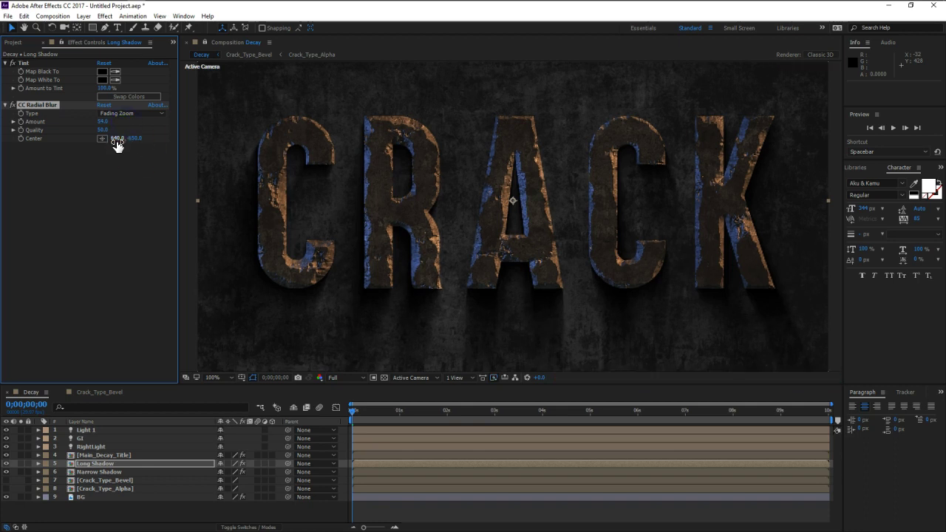
click(116, 143)
drag(116, 143, 147, 142)
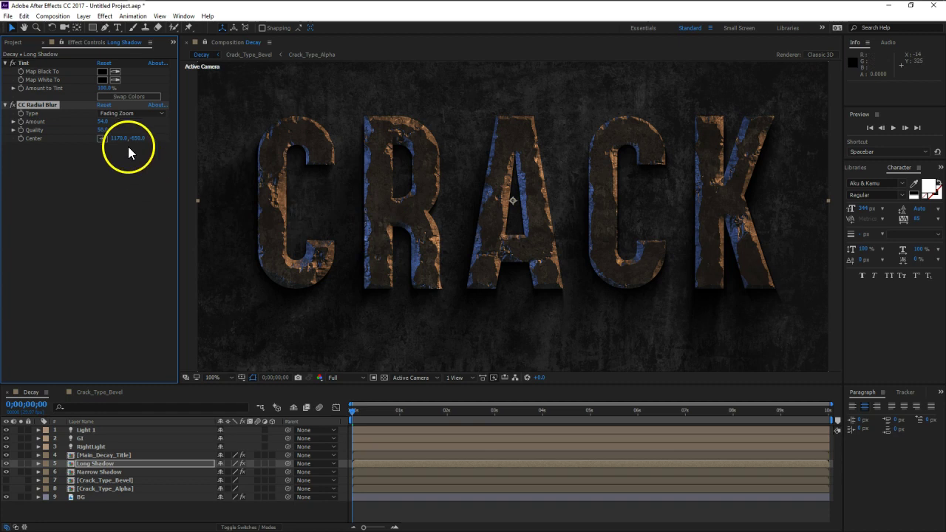
Shift Narrow Shadow's radial blur centre right to 1017, then view at 100%
click(116, 471)
drag(116, 138, 164, 139)
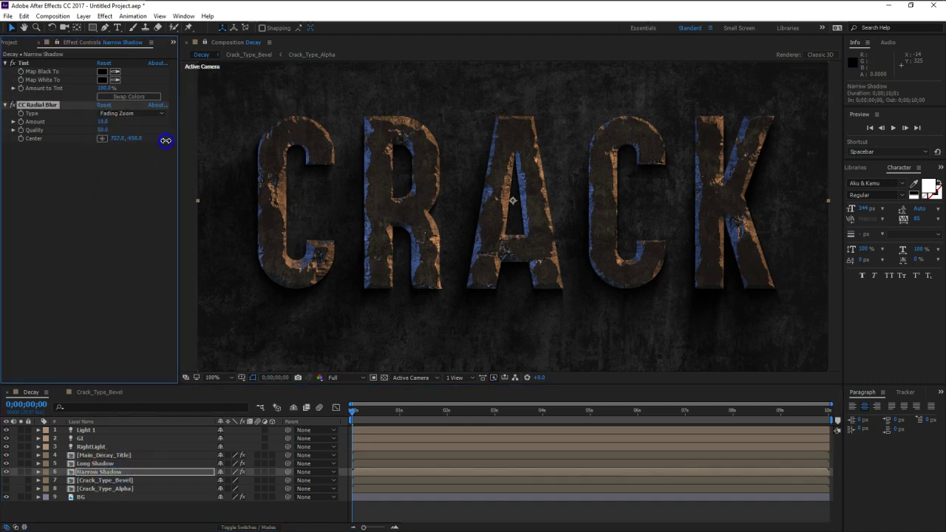
mouse_move(261, 147)
mouse_down()
mouse_move(399, 155)
mouse_move(319, 159)
mouse_up()
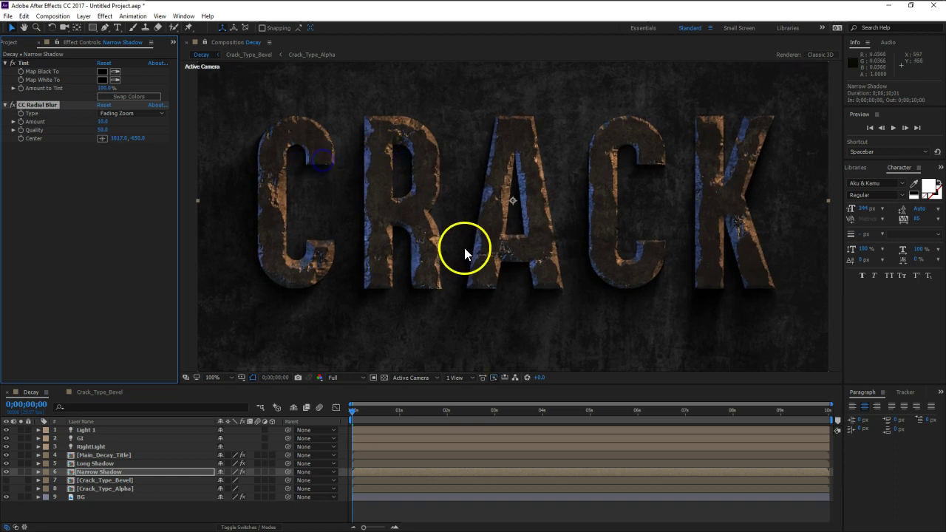
key(.)
Duplicate the Main_Decay_Title layer and rename the copy 'Main_Decay_Extrude'
click(133, 499)
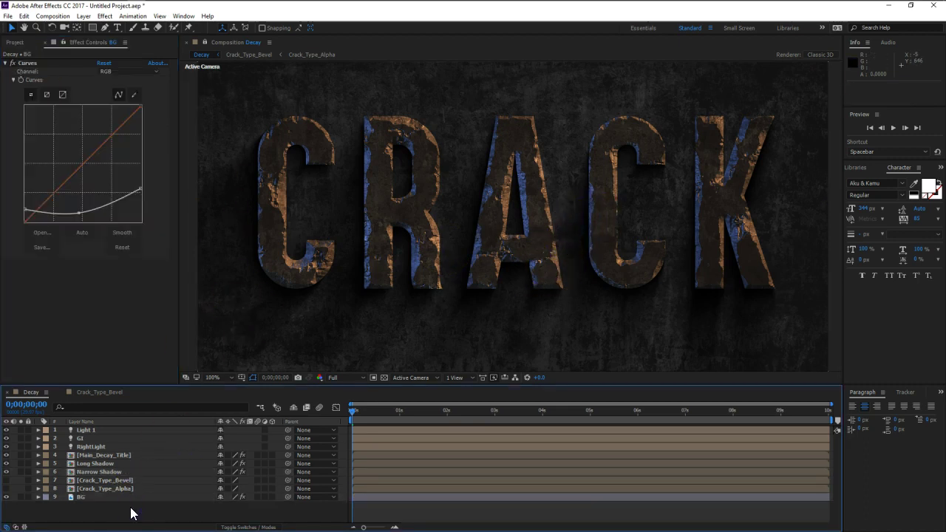
click(134, 455)
click(7, 63)
click(5, 80)
click(5, 79)
click(5, 88)
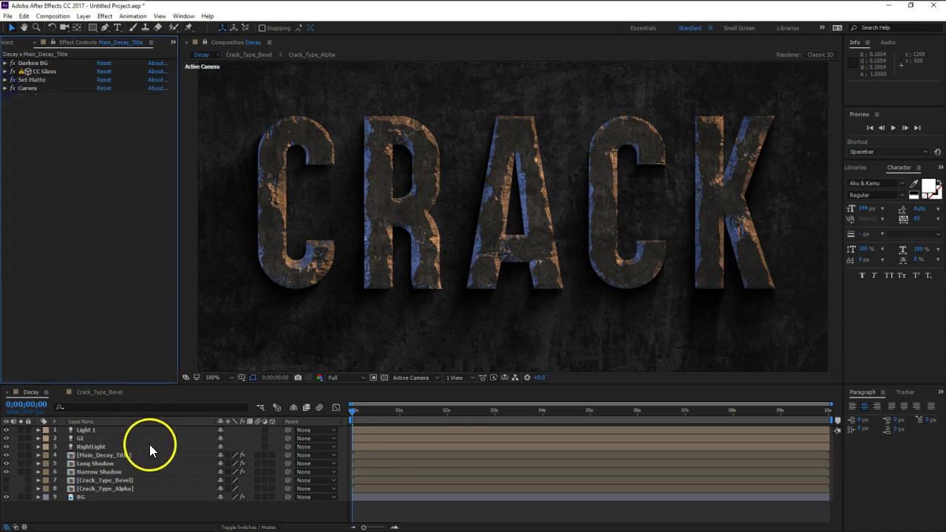
click(153, 455)
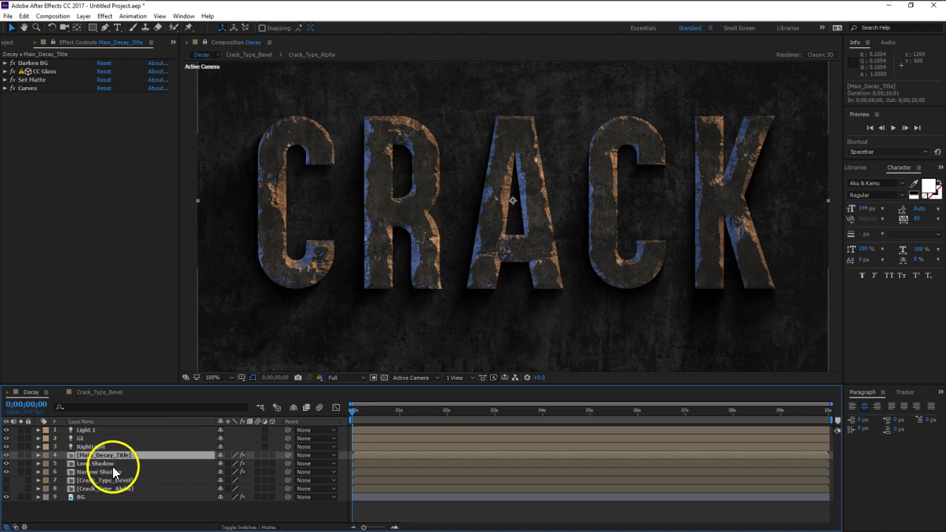
key(ctrl+grave)
key(ctrl+d)
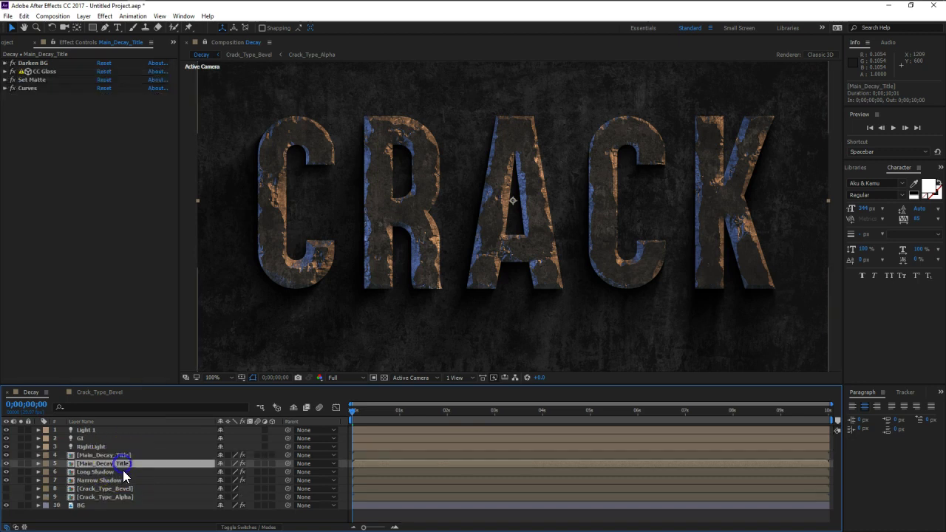
key(Return)
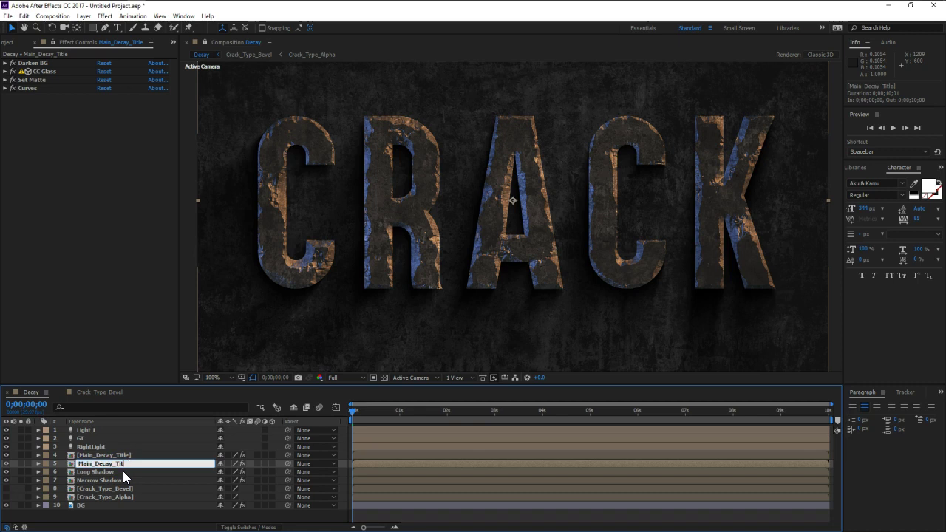
text(Extrude)
key(Return)
Apply a CC Radial Blur effect to Main_Decay_Extrude via the effect search
click(114, 198)
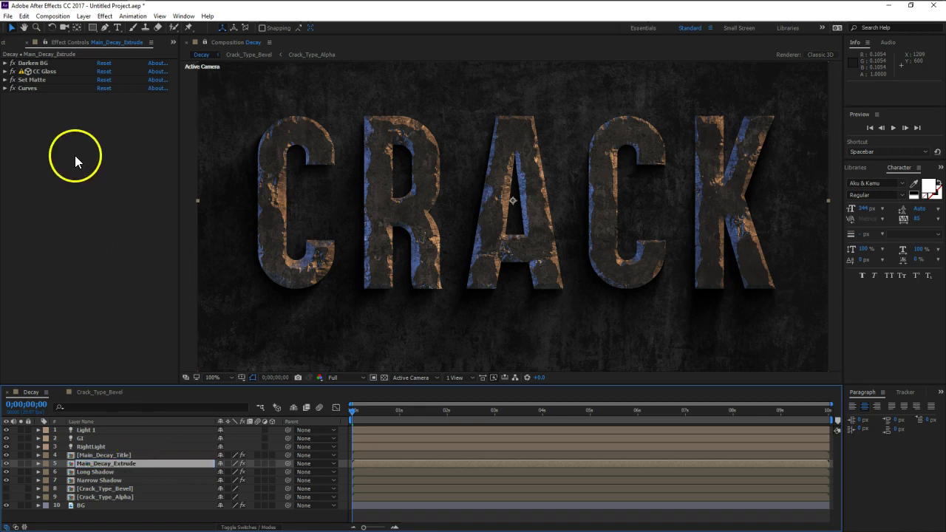
click(46, 73)
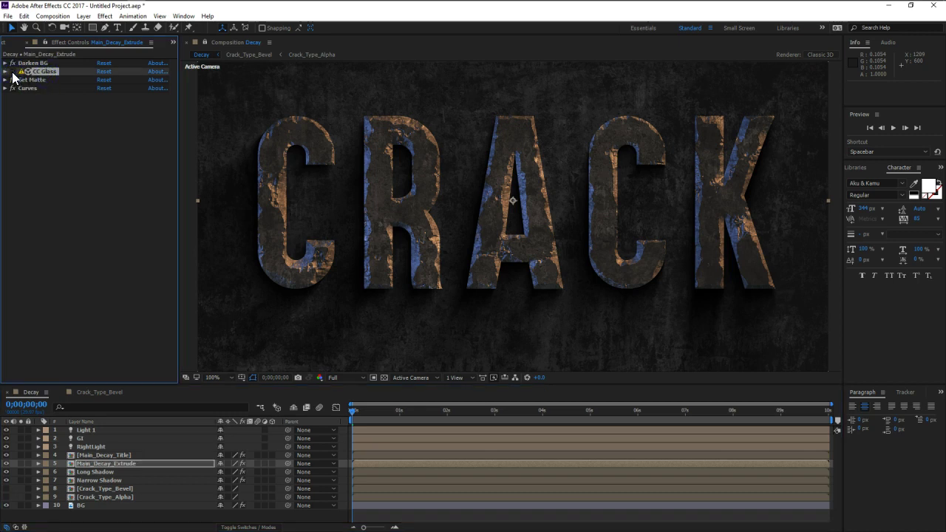
click(164, 464)
key(ctrl+space)
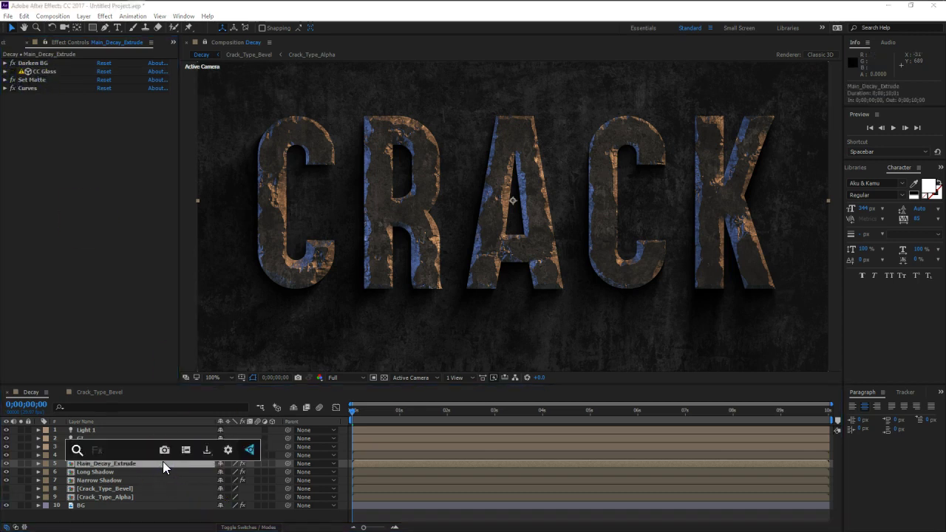
text(cc r)
key(Up)
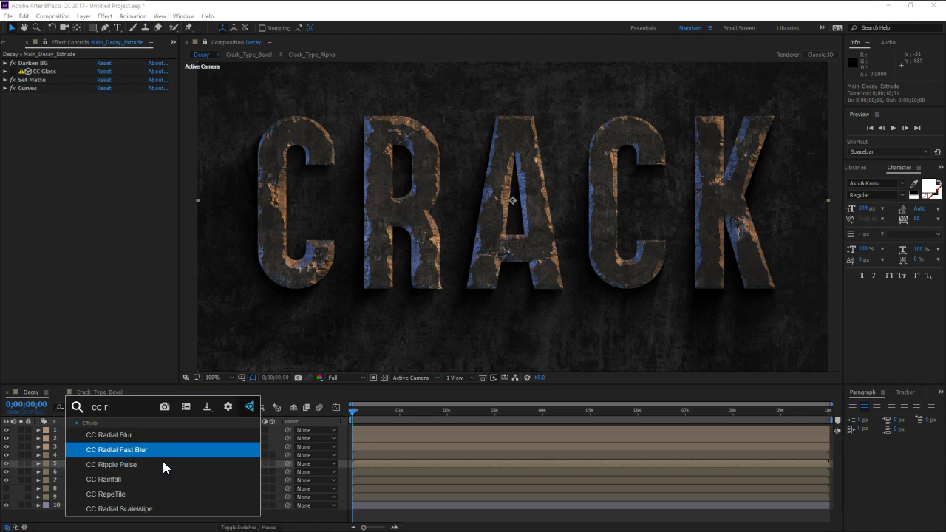
key(Up)
key(Return)
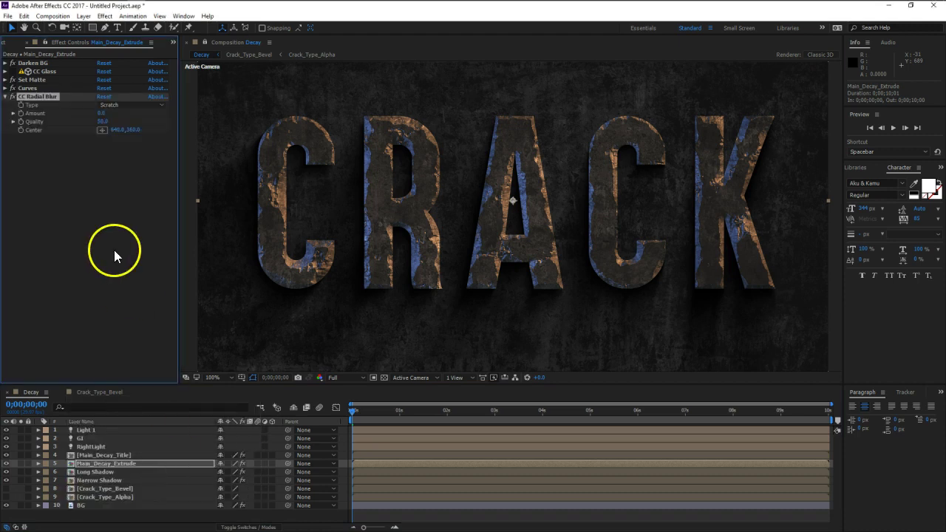
Set the CC Radial Blur type to Fading Zoom with Amount -12 and Quality 50
click(136, 105)
click(137, 127)
mouse_move(101, 113)
mouse_down()
mouse_move(141, 115)
mouse_move(100, 117)
mouse_up()
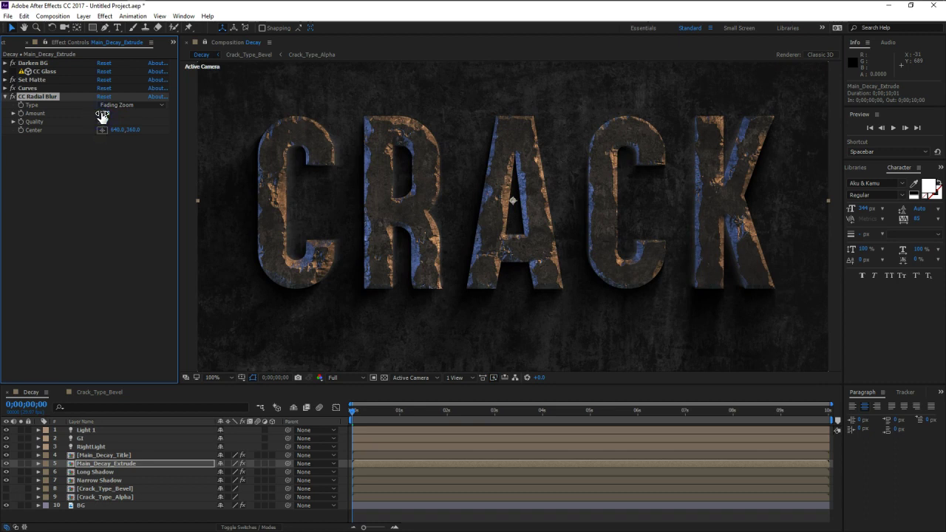
drag(104, 121, 484, 137)
click(123, 120)
text(50)
key(Return)
Add a Curves effect on the Alpha channel and adjust its curve
key(ctrl+space)
text(curv)
key(Return)
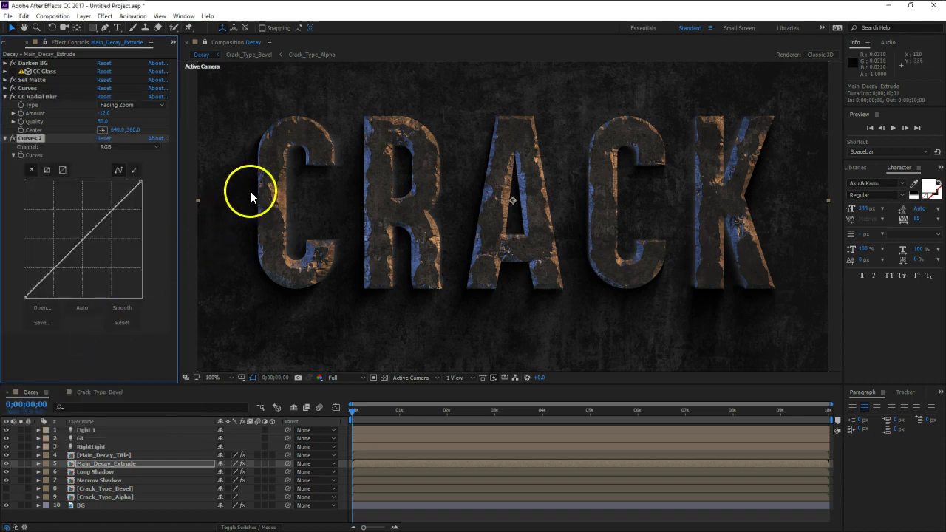
click(145, 147)
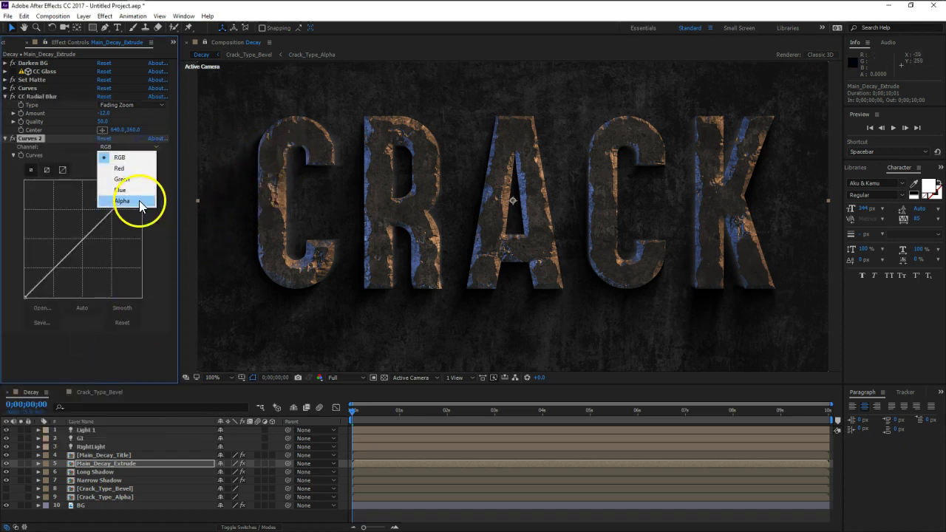
click(144, 201)
click(74, 249)
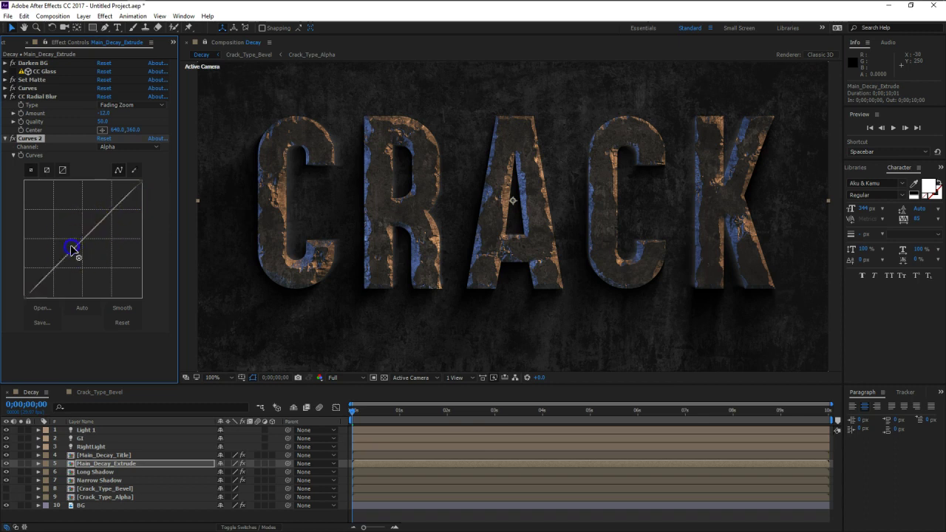
click(29, 187)
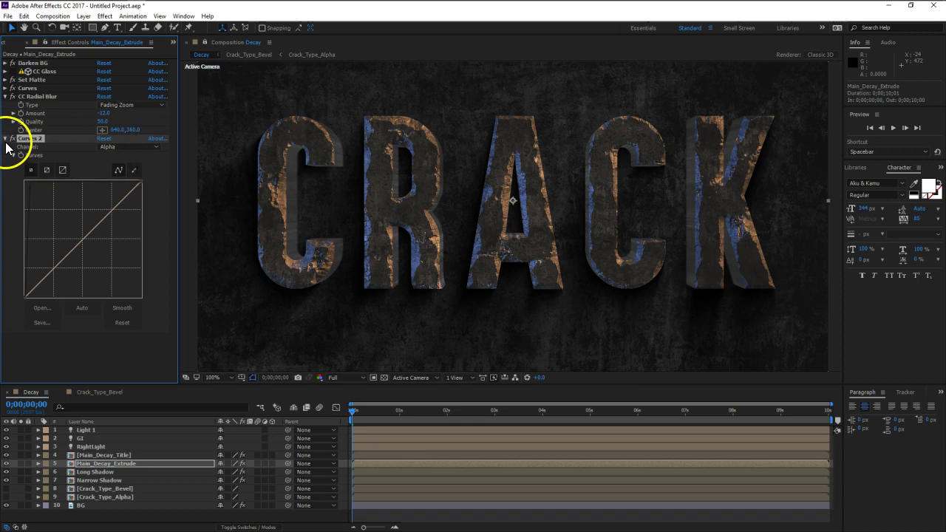
Rename the Curves 2 effect to 'Extrude Alpha Boost' and collapse the effect settings
click(34, 139)
key(Return)
text(Extrude Alph)
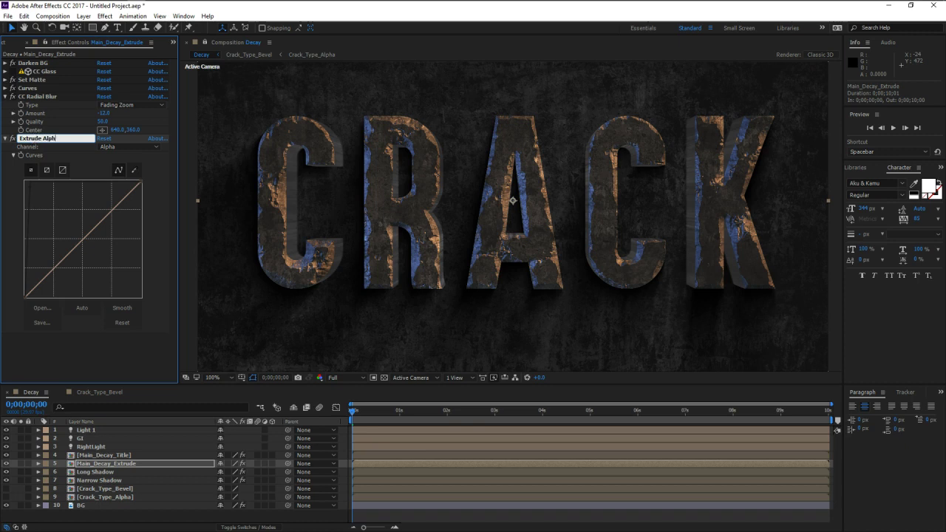
key(Return)
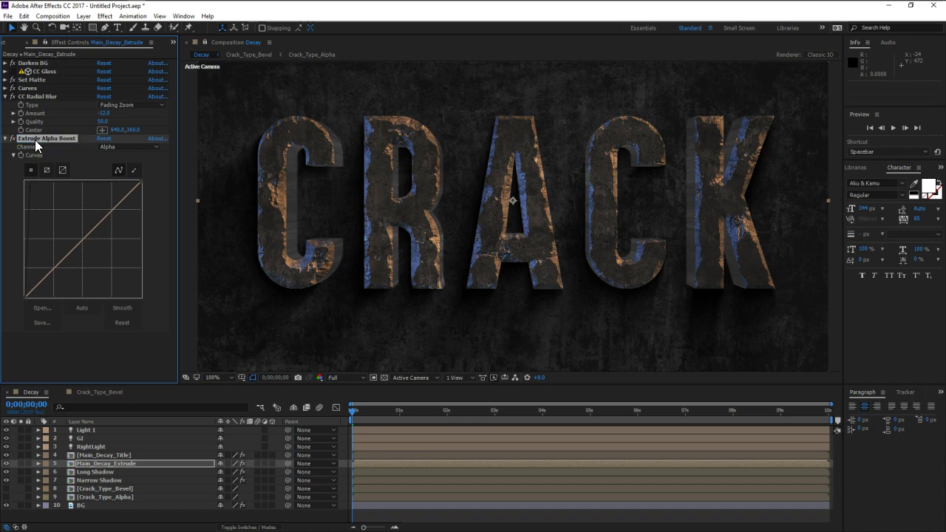
click(6, 96)
click(6, 105)
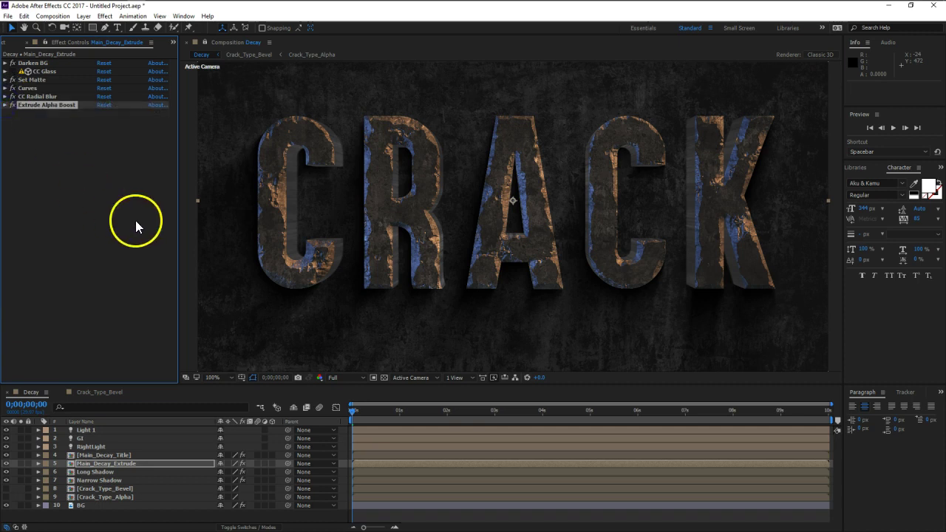
Add a second Curves effect bent down to darken the extrusion, and set CC Glass Height to 57
key(ctrl+space)
text(curv)
key(Return)
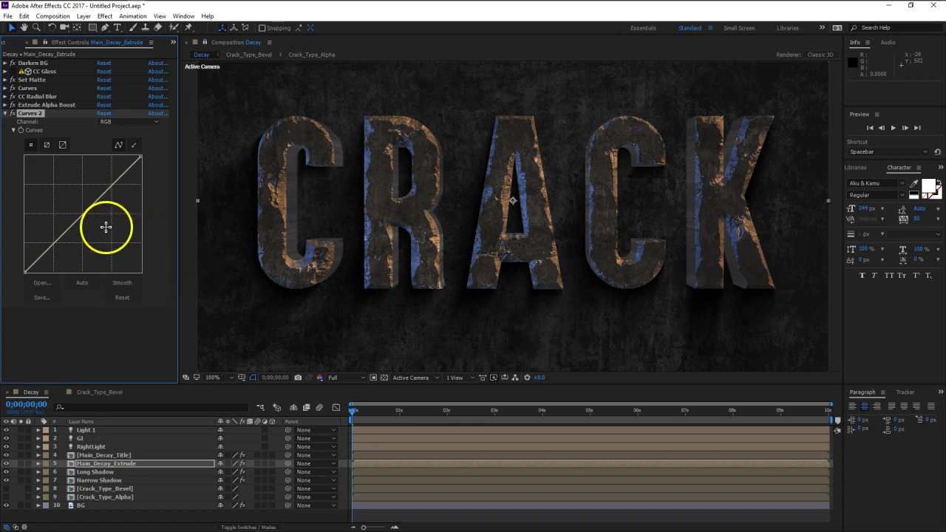
drag(81, 216, 92, 233)
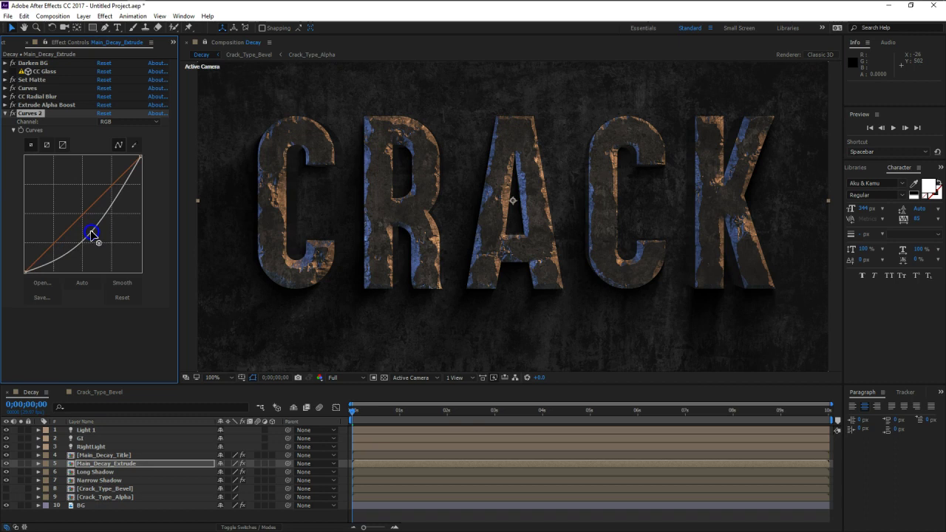
click(12, 71)
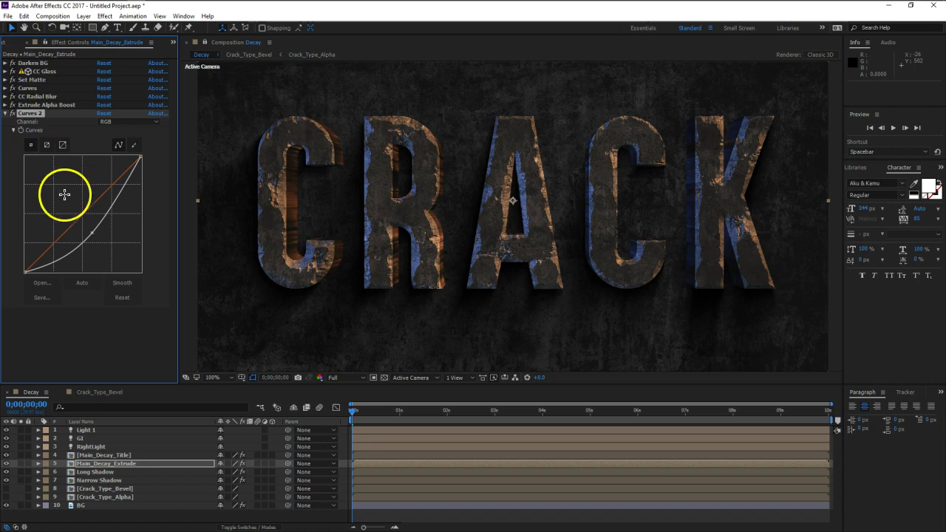
mouse_move(124, 185)
mouse_down()
mouse_move(131, 169)
mouse_move(153, 195)
mouse_up()
click(93, 237)
drag(93, 236, 93, 247)
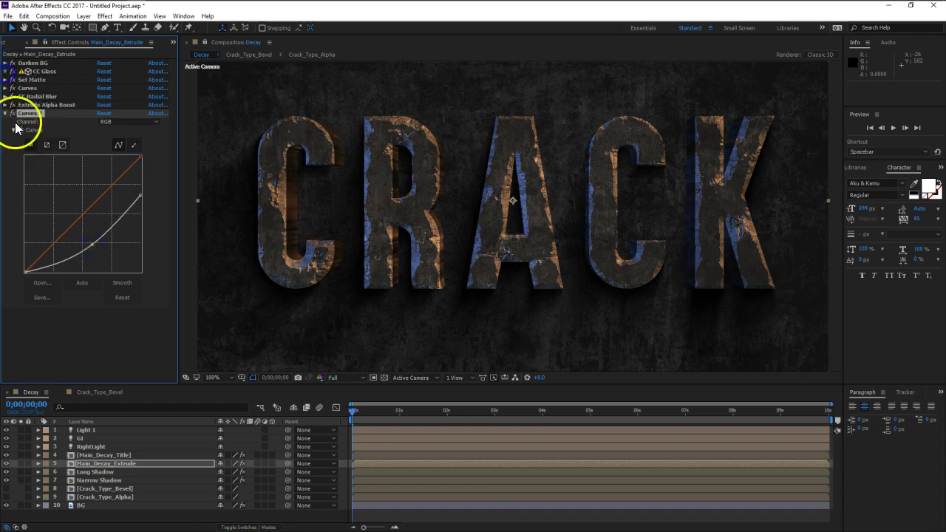
click(6, 70)
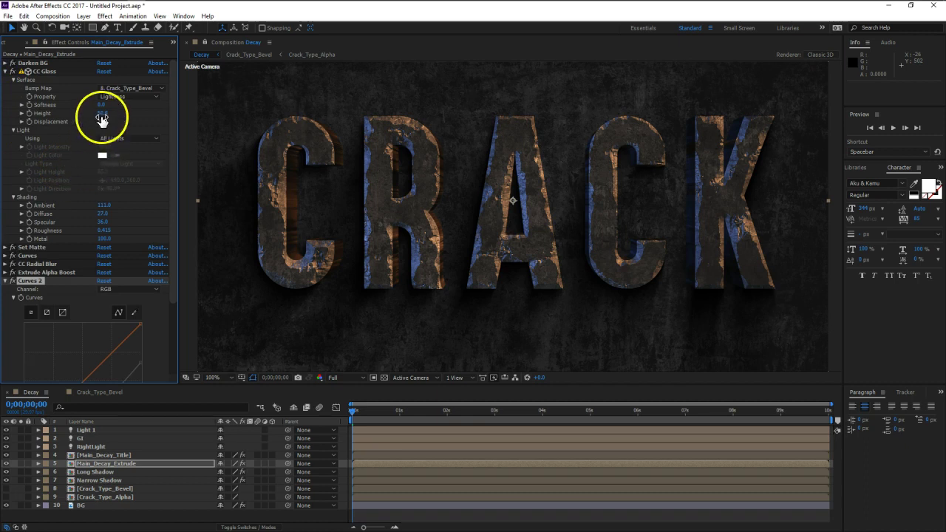
mouse_move(103, 113)
mouse_down()
mouse_move(52, 118)
mouse_move(120, 125)
mouse_up()
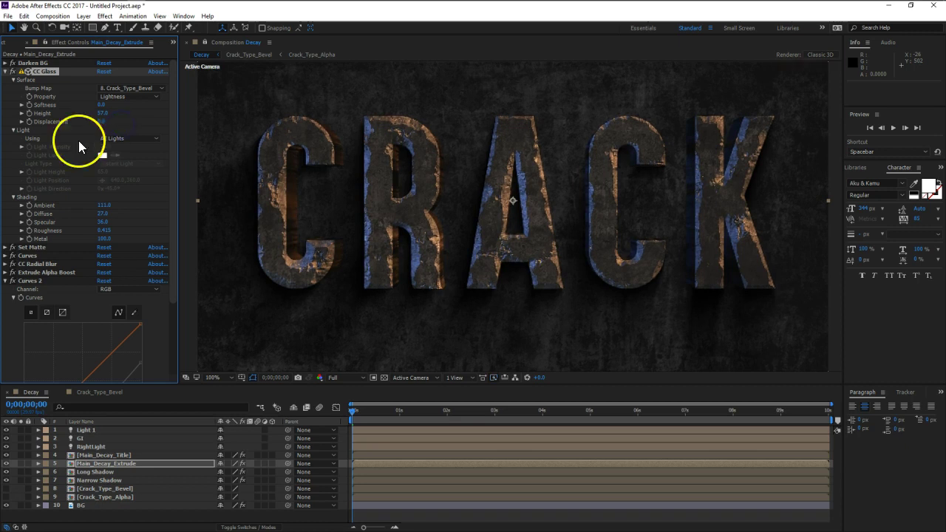
Pull the Darken BG curve's top and midtones down to darken the background
click(5, 63)
drag(99, 201, 96, 205)
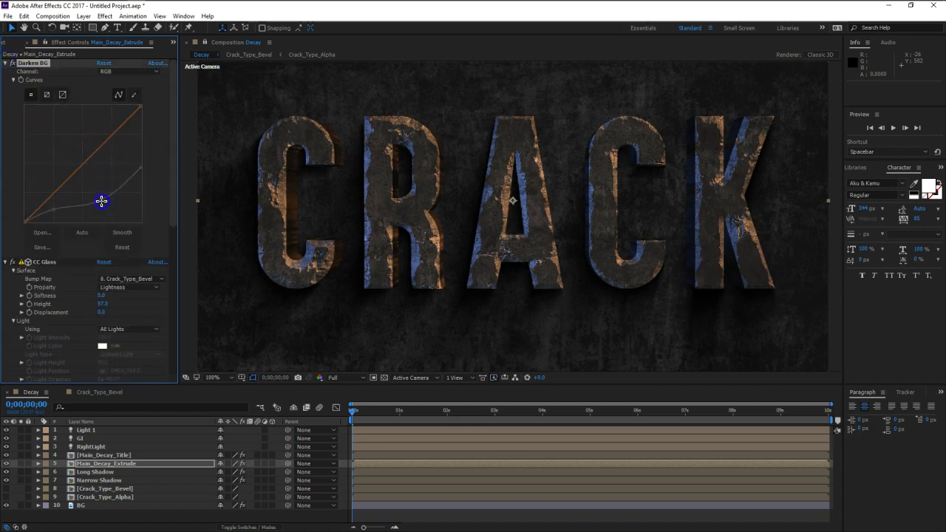
drag(140, 168, 159, 200)
drag(97, 204, 56, 214)
click(49, 210)
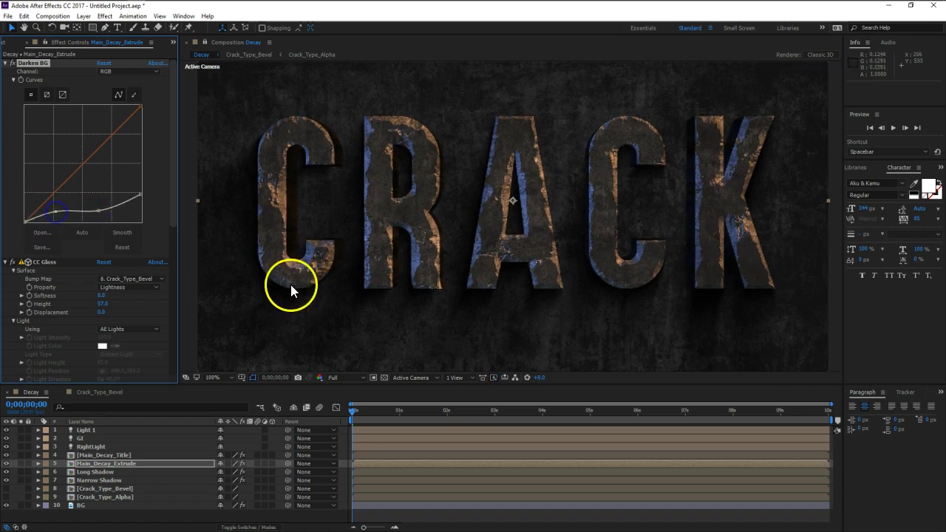
click(6, 64)
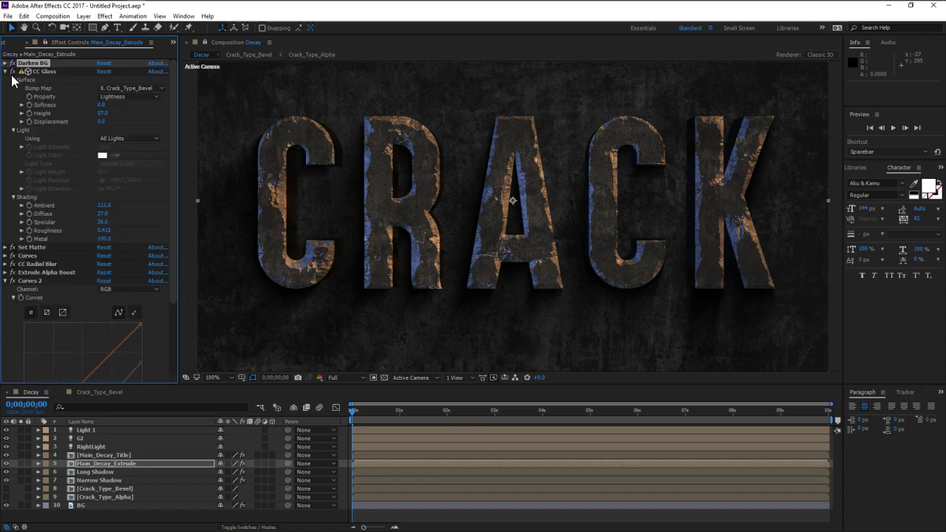
Reshape the Curves 2 tone curve, flattening the shadows and raising the highlight endpoint
scroll(22, 221, down, 3)
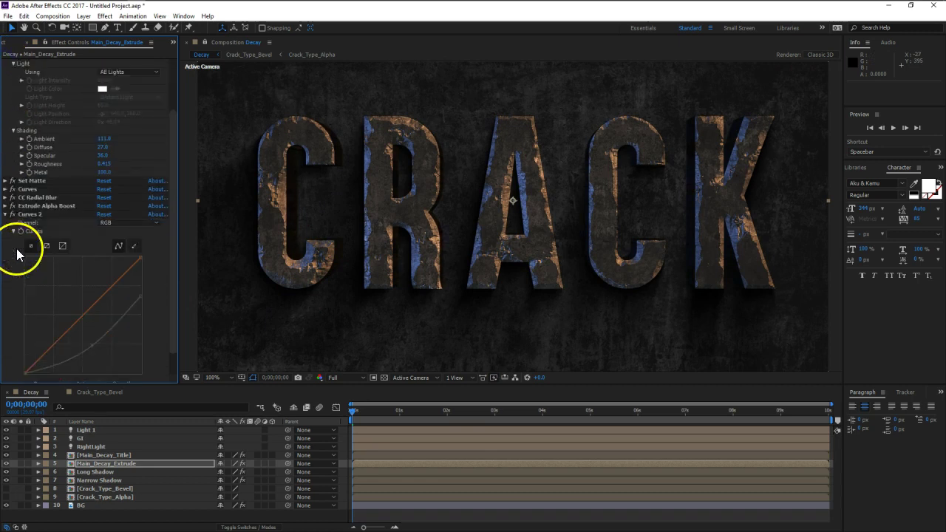
drag(102, 336, 88, 318)
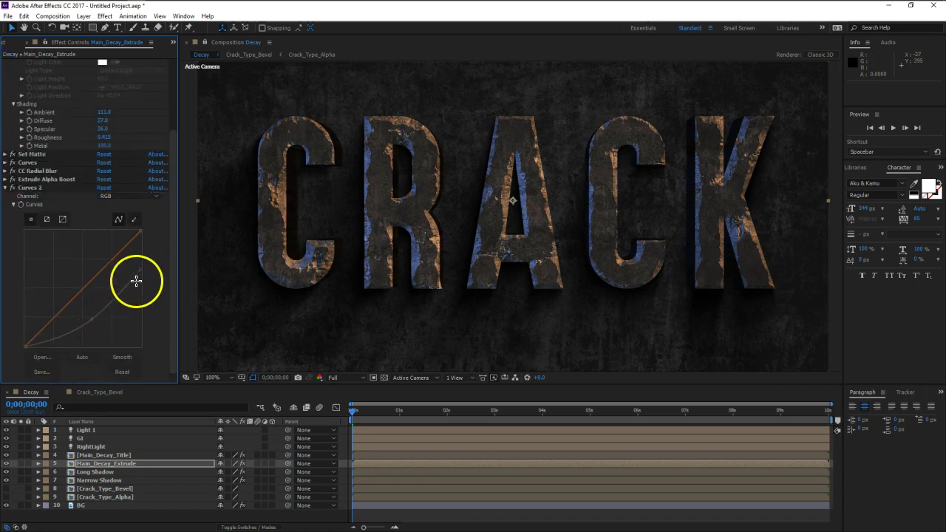
mouse_move(141, 271)
mouse_down()
mouse_move(157, 235)
mouse_move(167, 291)
mouse_up()
click(86, 315)
mouse_move(86, 315)
mouse_down()
mouse_move(94, 319)
mouse_move(58, 334)
mouse_up()
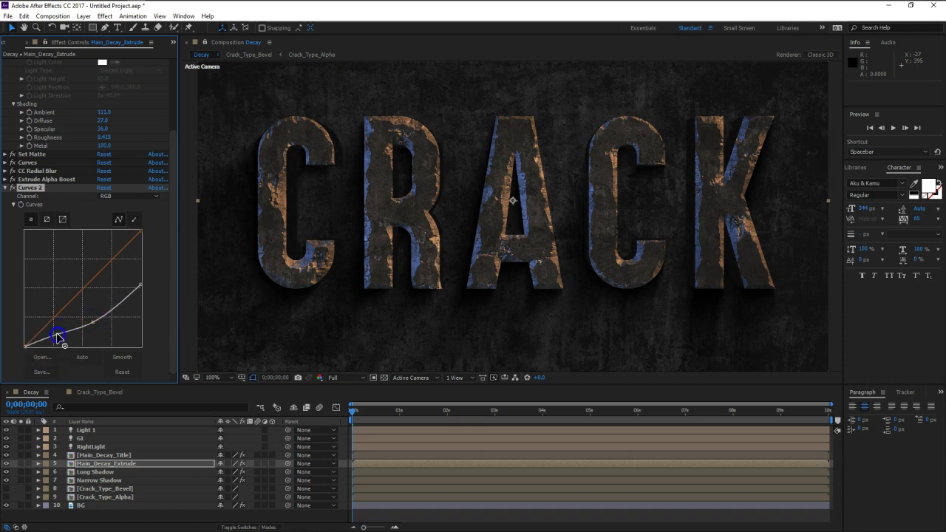
drag(139, 286, 158, 254)
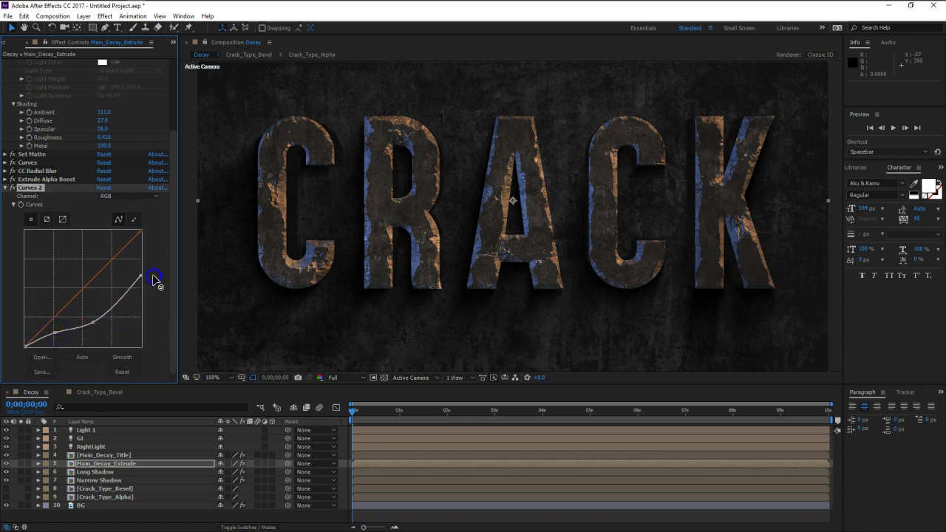
click(94, 327)
mouse_move(95, 327)
mouse_down()
mouse_move(96, 318)
mouse_move(88, 324)
mouse_move(96, 321)
mouse_up()
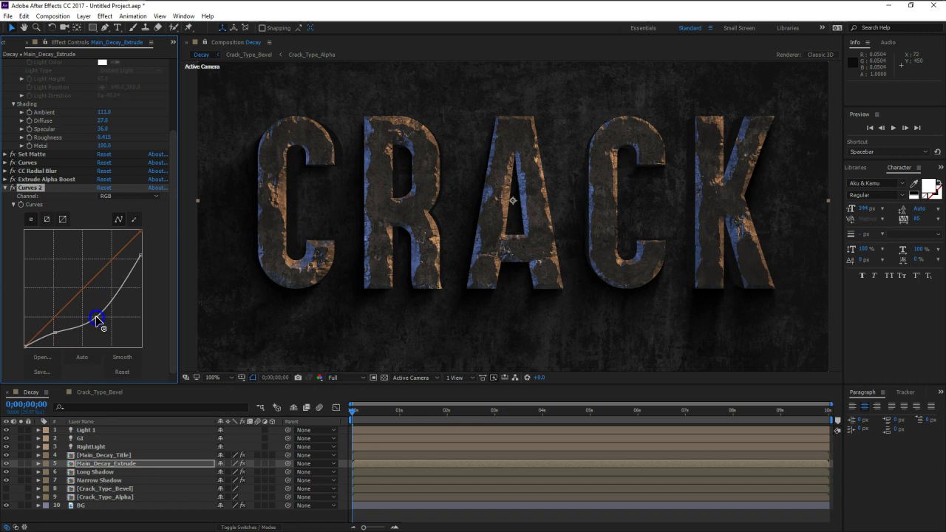
scroll(47, 232, up, 3)
scroll(37, 251, up, 2)
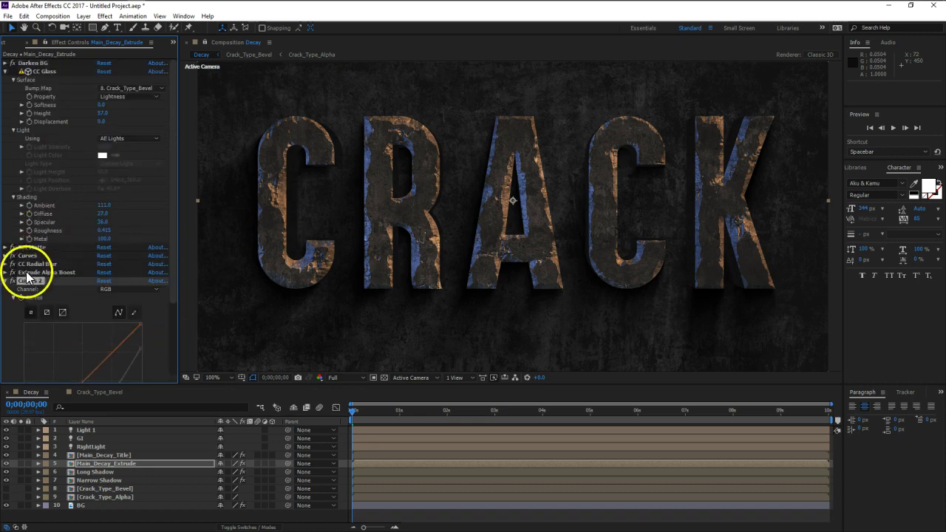
Fine-tune the Darken BG curve further, then collapse Darken BG, CC Glass and Curves 2
click(6, 63)
mouse_move(96, 211)
mouse_down()
mouse_move(103, 219)
mouse_move(154, 170)
mouse_up()
click(104, 213)
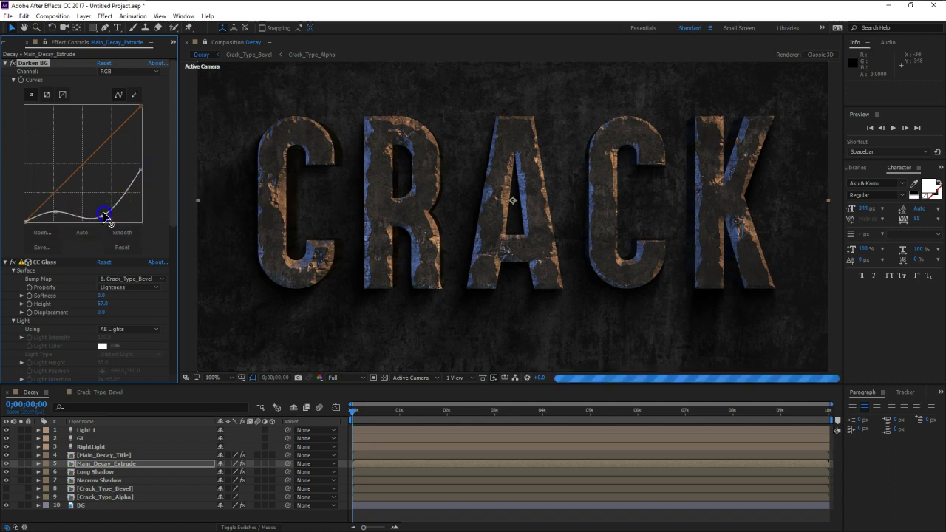
drag(105, 216, 103, 215)
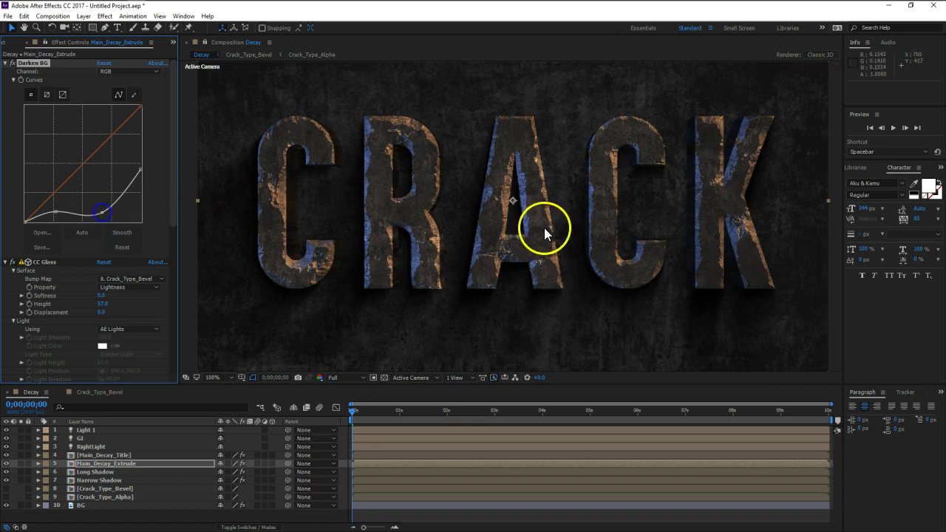
click(5, 64)
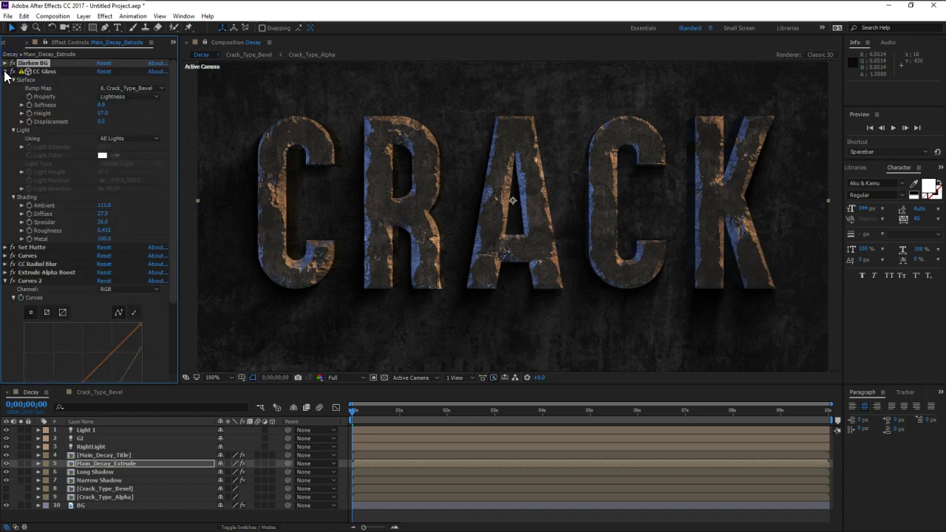
click(5, 72)
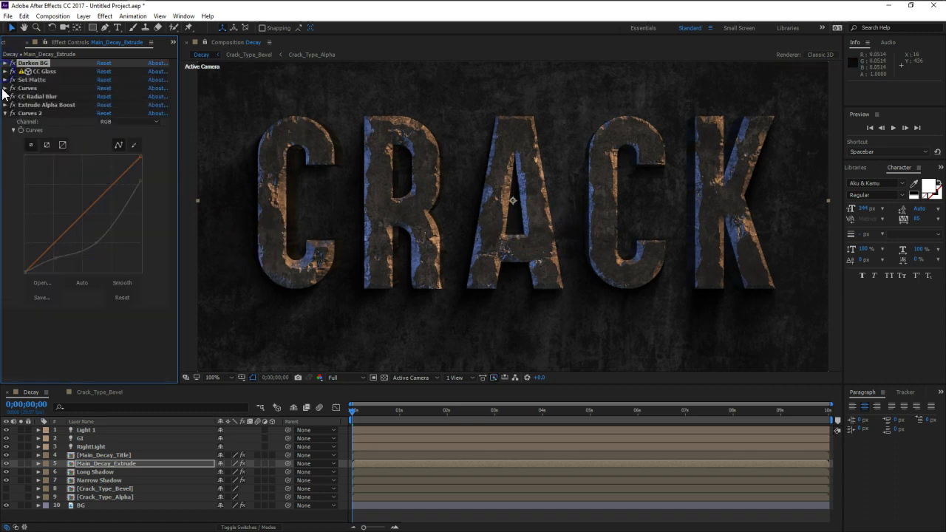
click(5, 113)
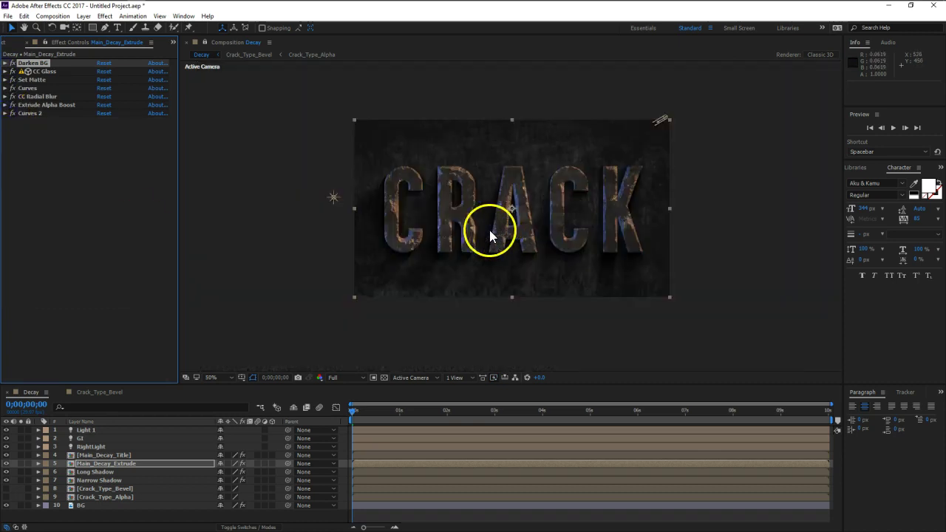
click(123, 465)
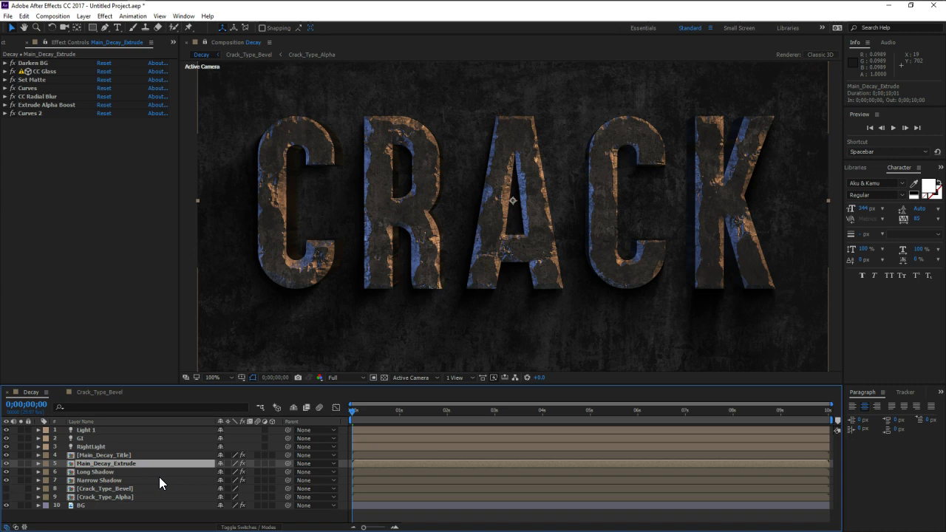
click(220, 443)
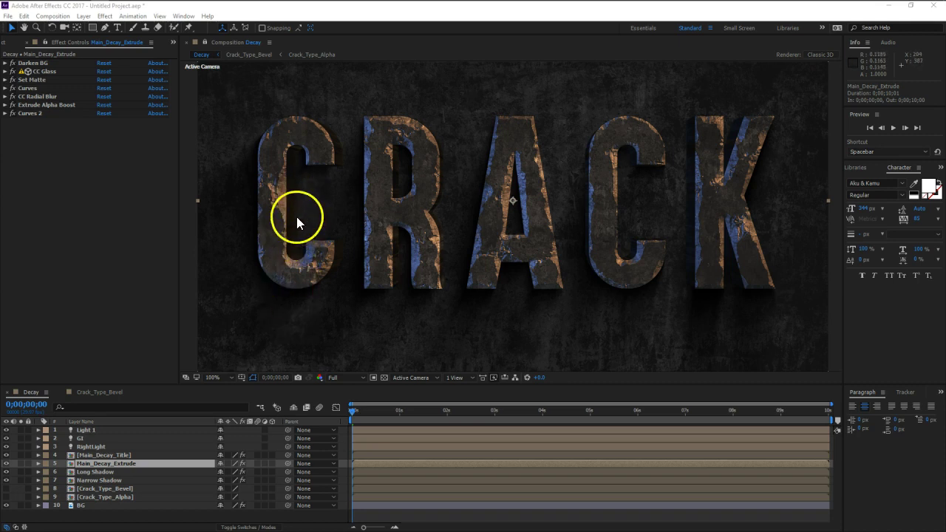
Scale both the Long Shadow and Narrow Shadow layers down to 90%
click(106, 472)
ctrl+click(104, 480)
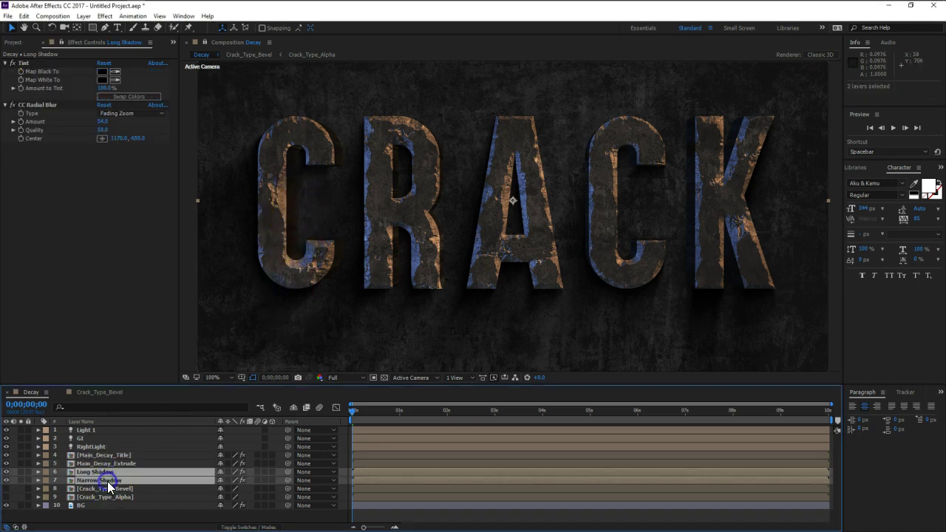
key(s)
drag(250, 480, 250, 483)
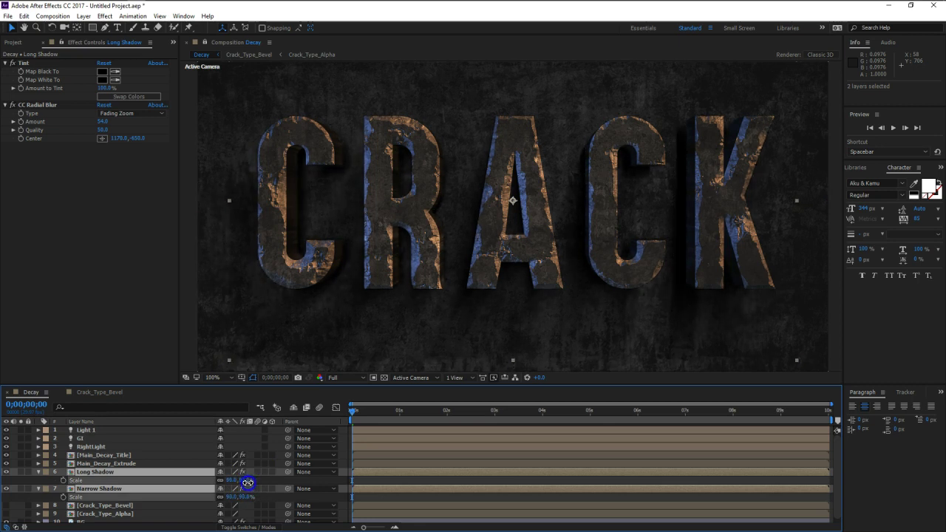
click(38, 472)
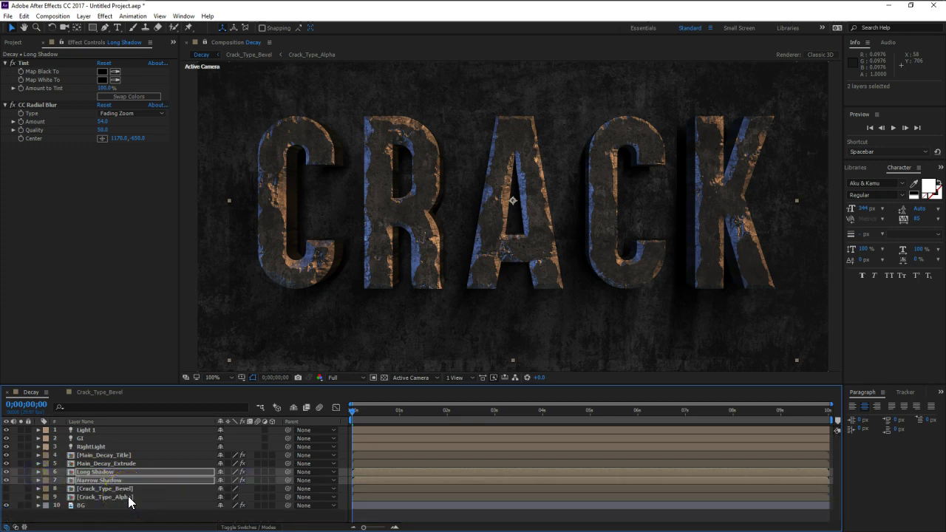
Apply a black Solid Composite effect to the Long Shadow layer
click(114, 473)
key(ctrl+space)
text(s)
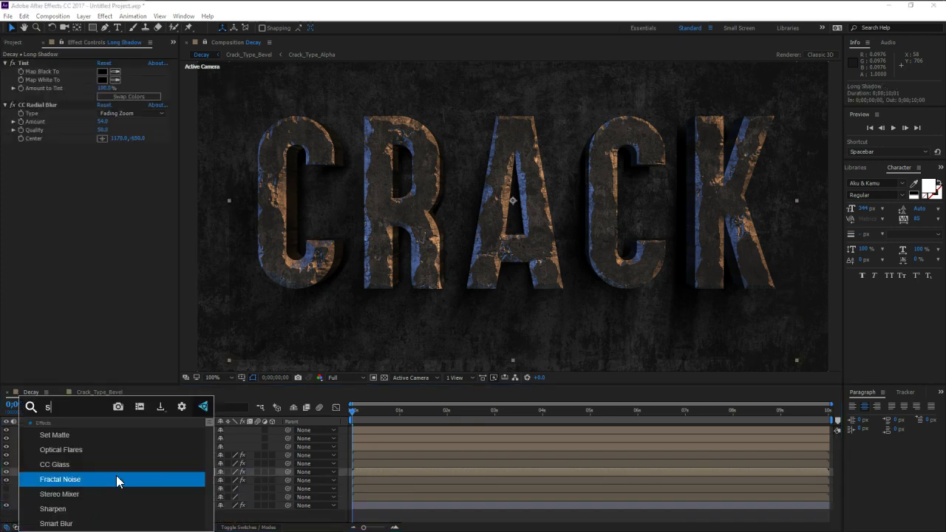
text(oloid)
key(BackSpace)
key(BackSpace)
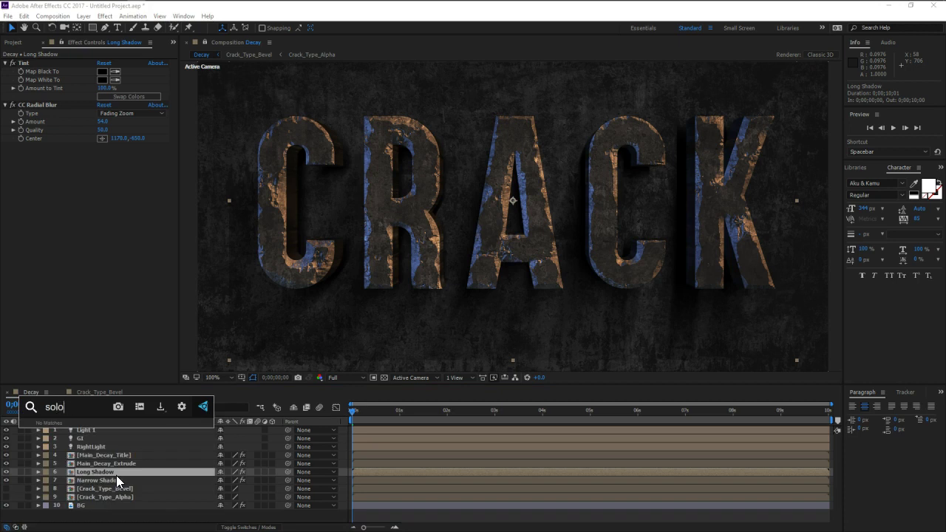
key(BackSpace)
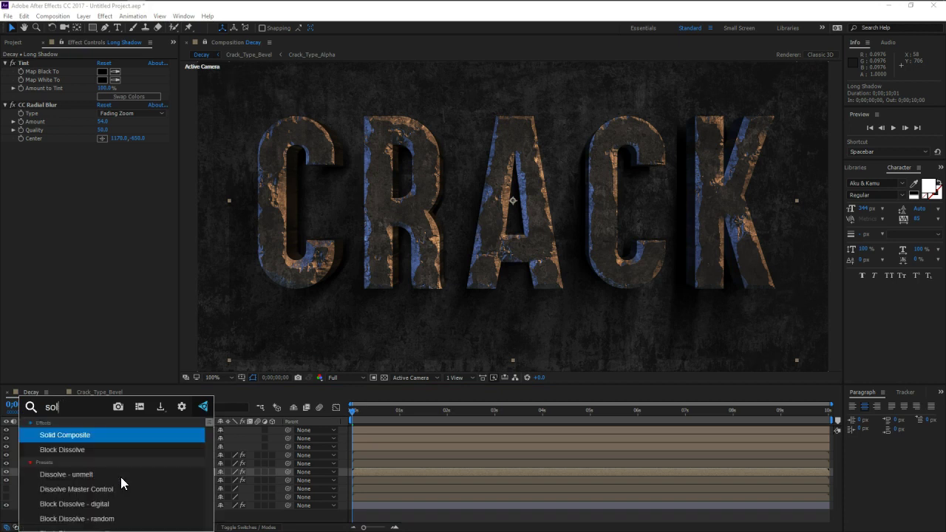
click(113, 438)
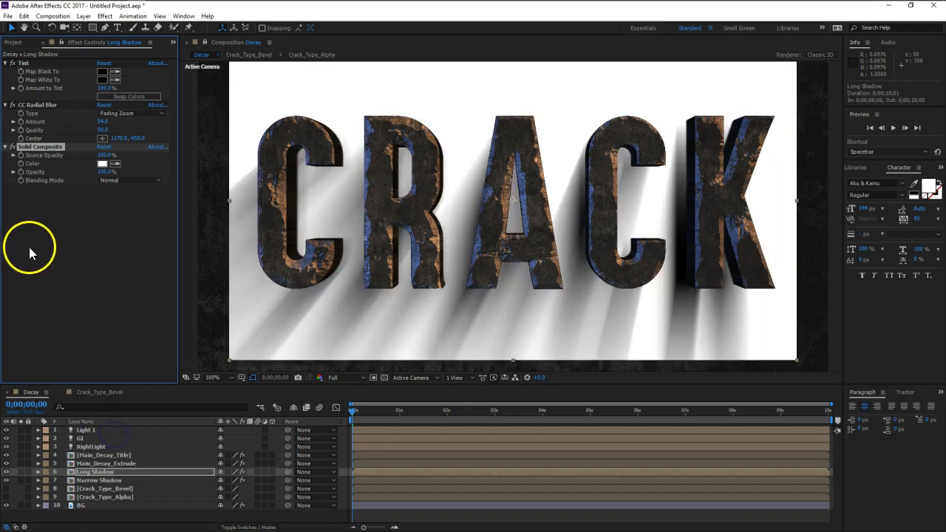
click(101, 163)
drag(116, 231, 67, 306)
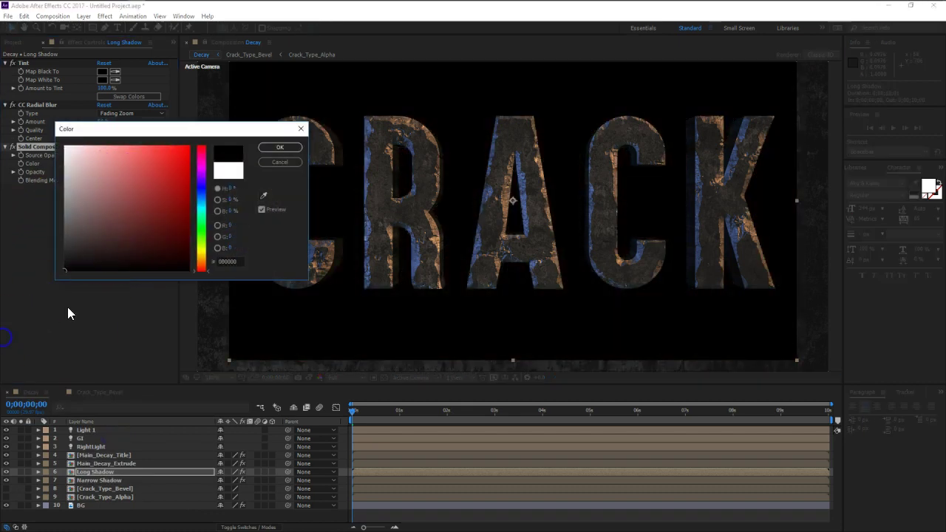
click(280, 147)
Move Solid Composite above CC Radial Blur, then delete it from Long Shadow
drag(33, 145, 57, 102)
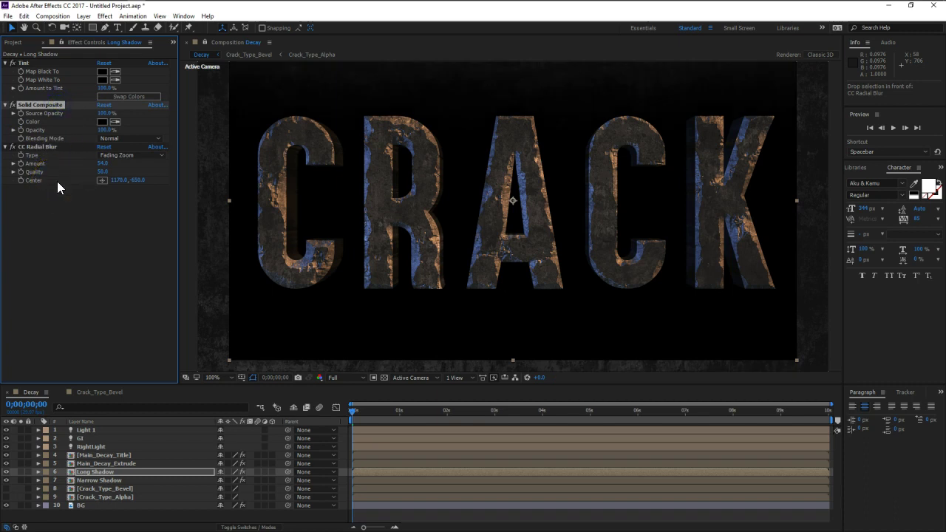
click(44, 107)
key(Delete)
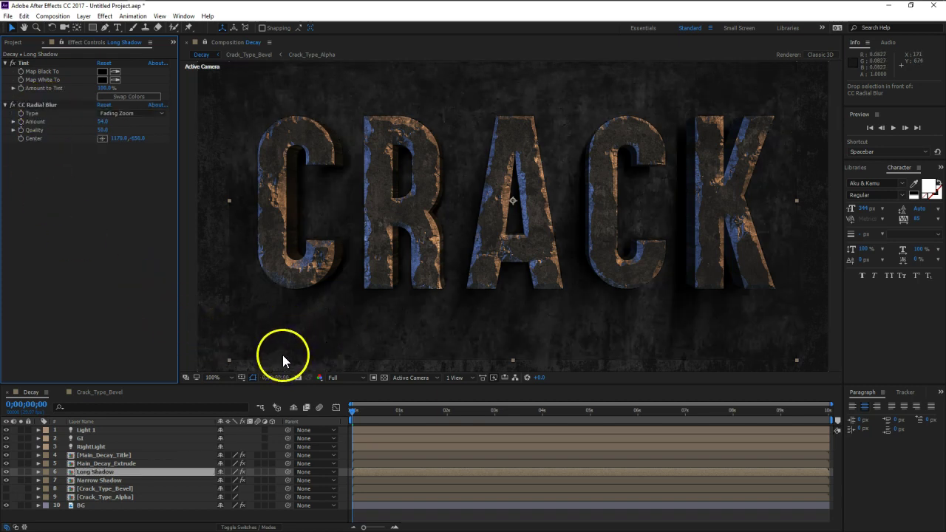
scroll(244, 357, down, 2)
scroll(320, 283, up, 2)
click(338, 309)
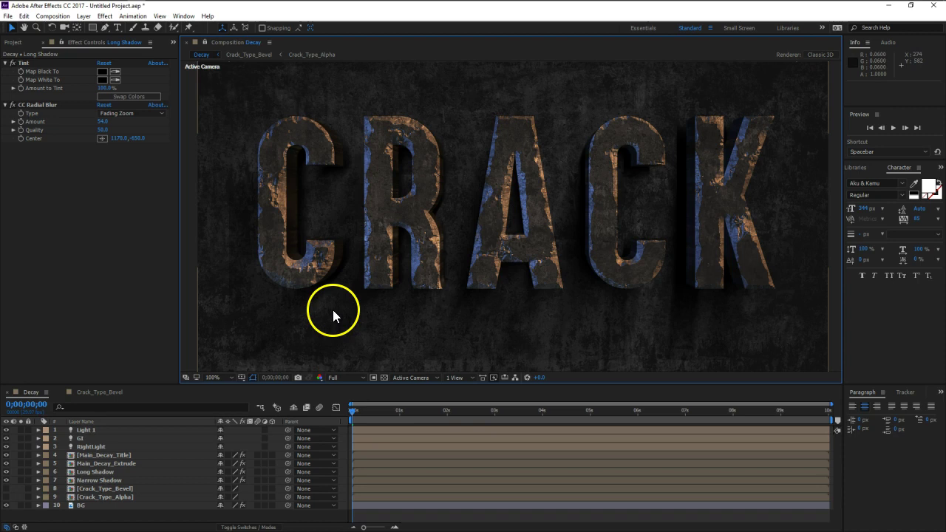
Scale both the Long Shadow and Narrow Shadow layers to 91%
key(comma)
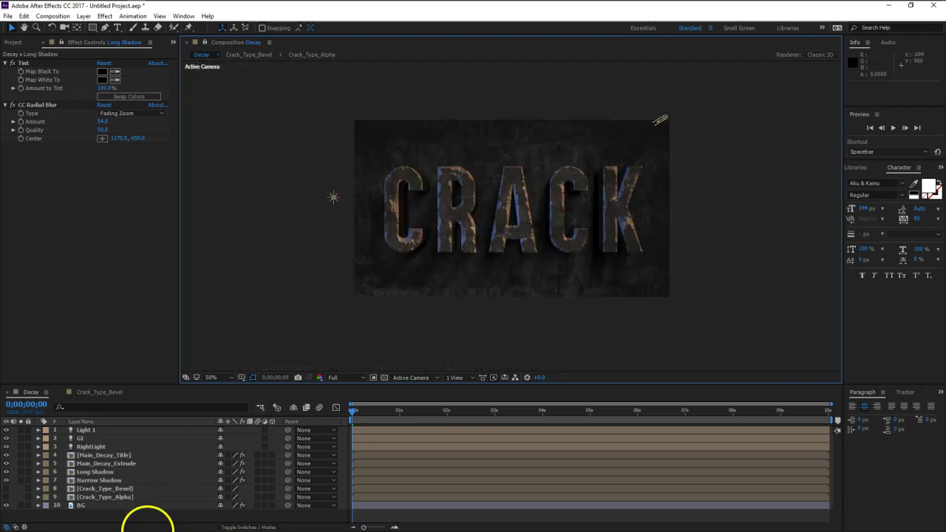
click(104, 480)
shift+click(105, 472)
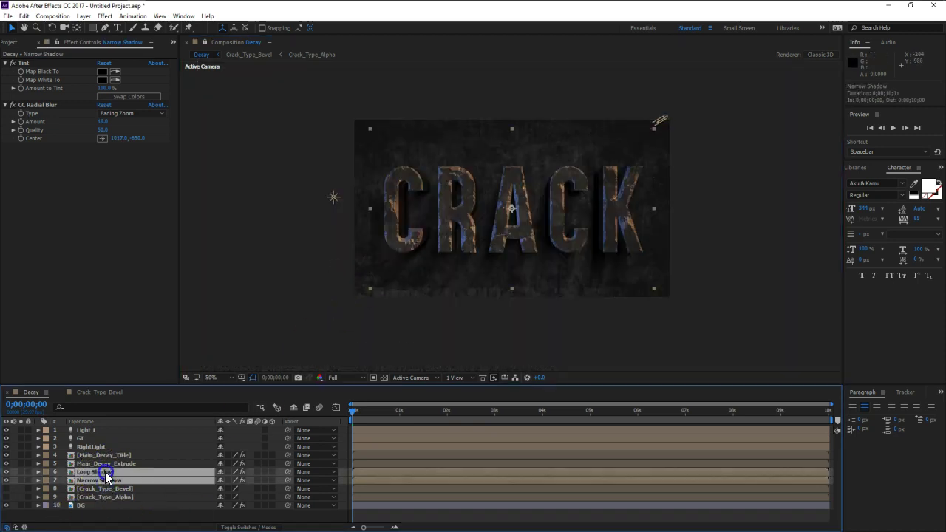
key(s)
drag(243, 481, 249, 485)
click(358, 236)
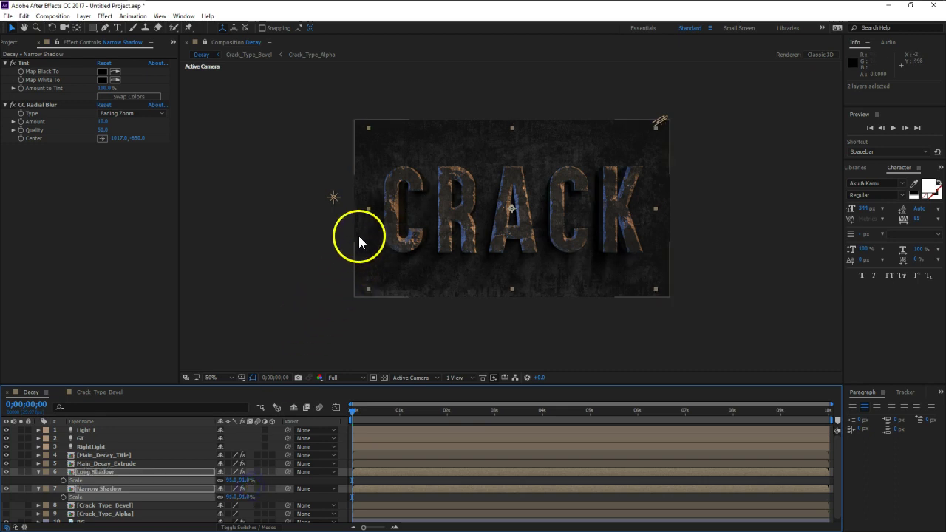
key(slash)
Deselect the two shadow layers and collapse their properties in the timeline
click(297, 271)
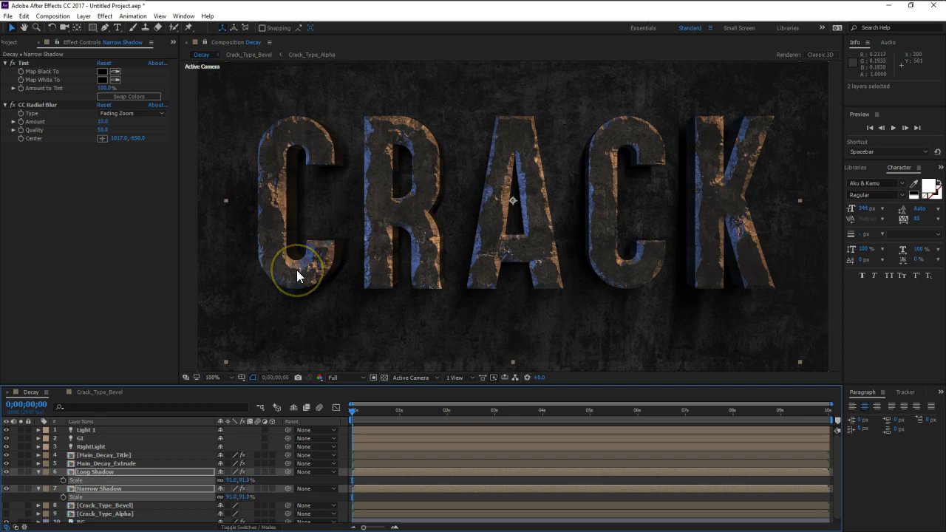
click(205, 296)
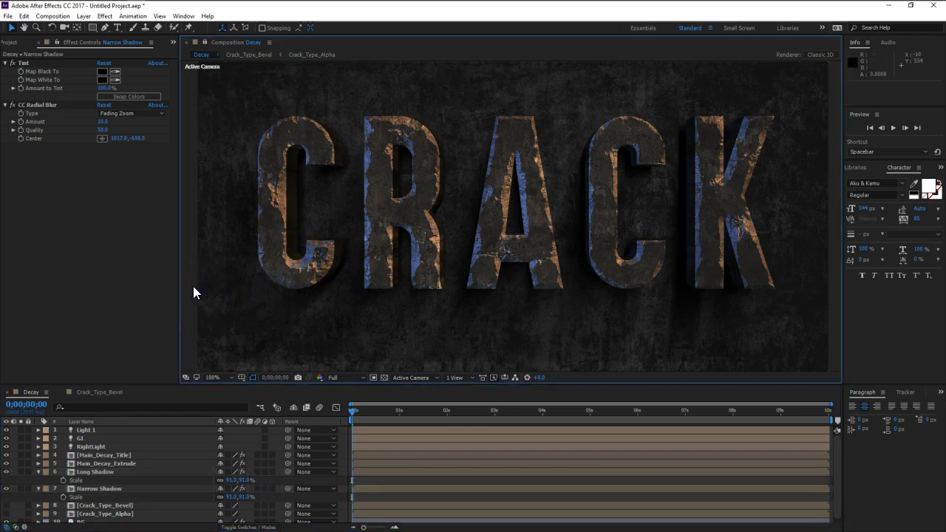
key(comma)
key(comma)
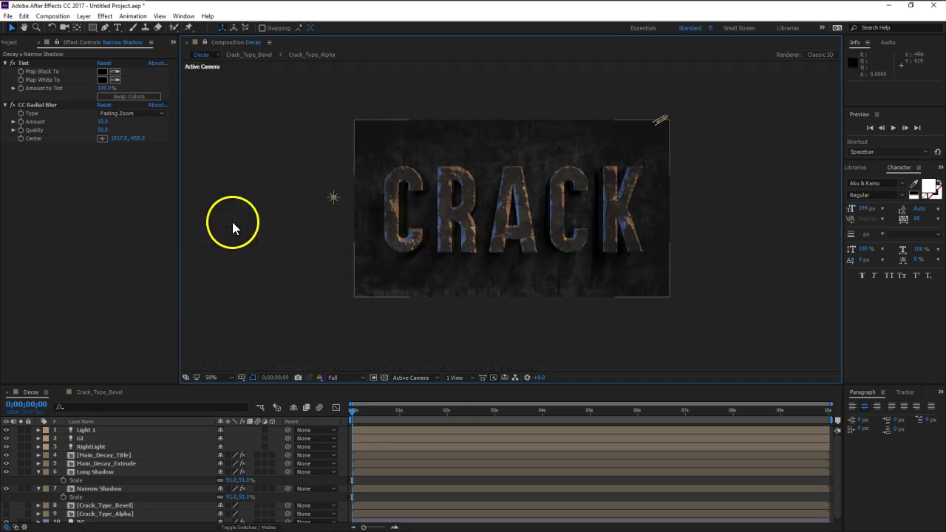
click(102, 464)
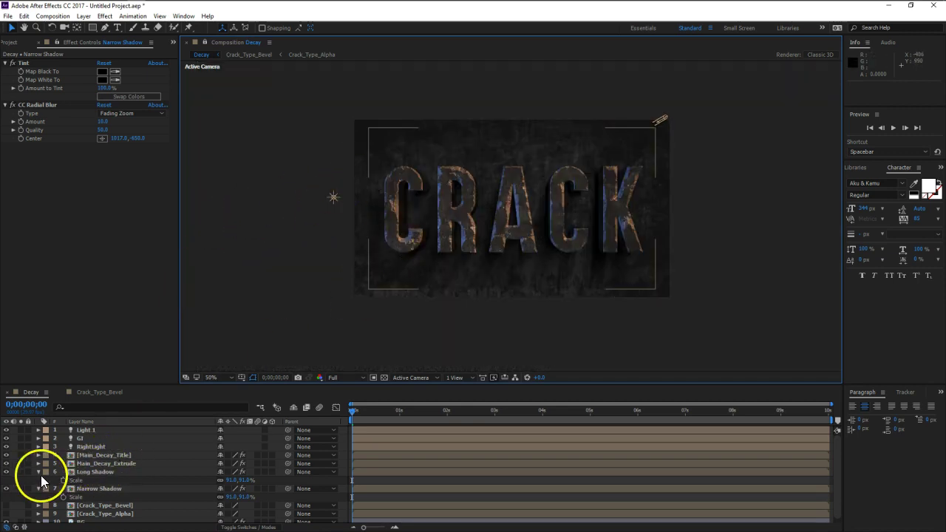
click(38, 474)
click(37, 478)
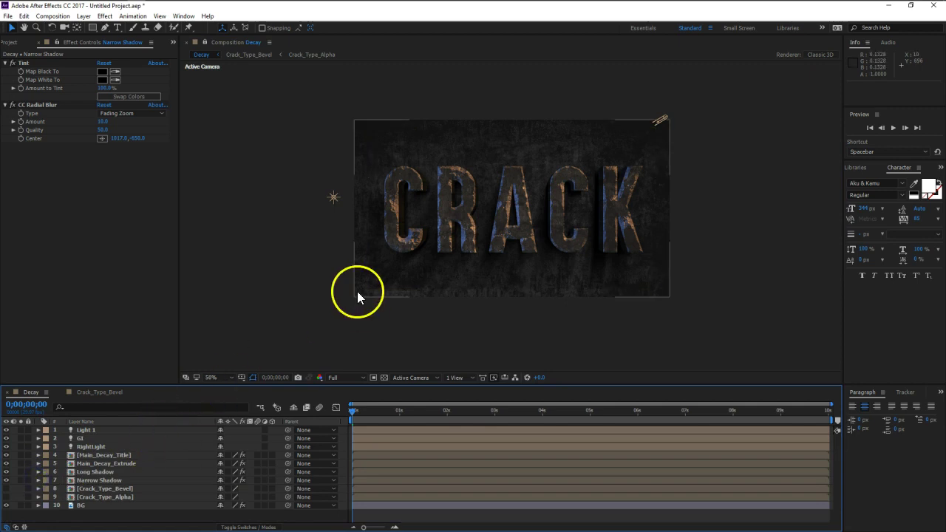
click(528, 212)
Drag the viewer/timeline divider upward so the timeline shows every layer
key(slash)
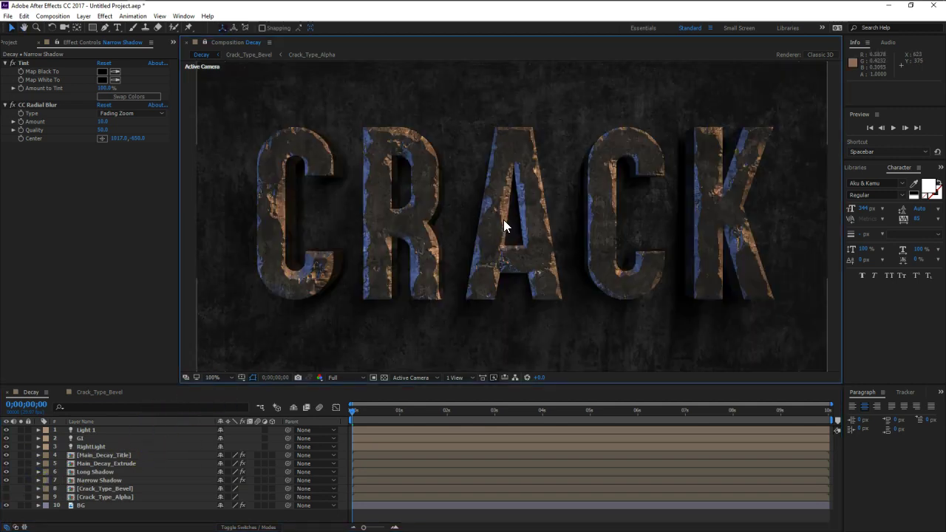
drag(456, 226, 468, 227)
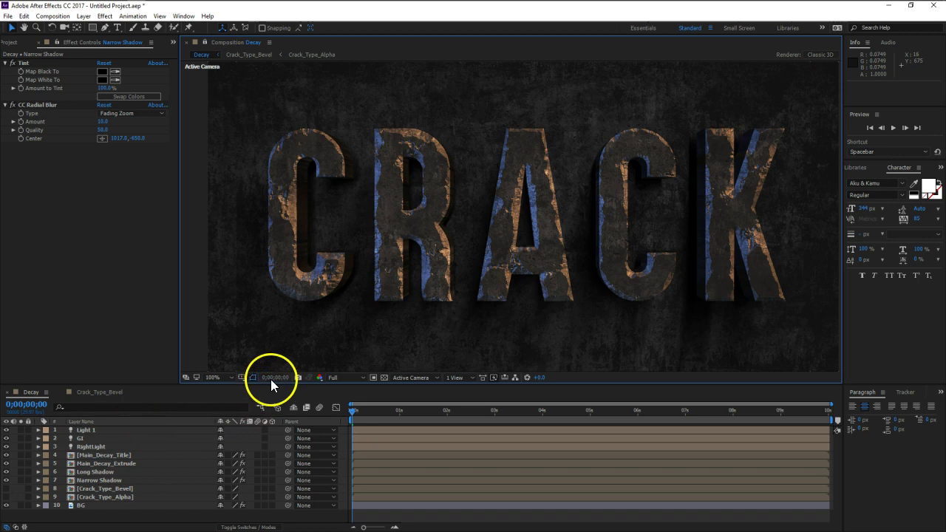
drag(270, 385, 271, 355)
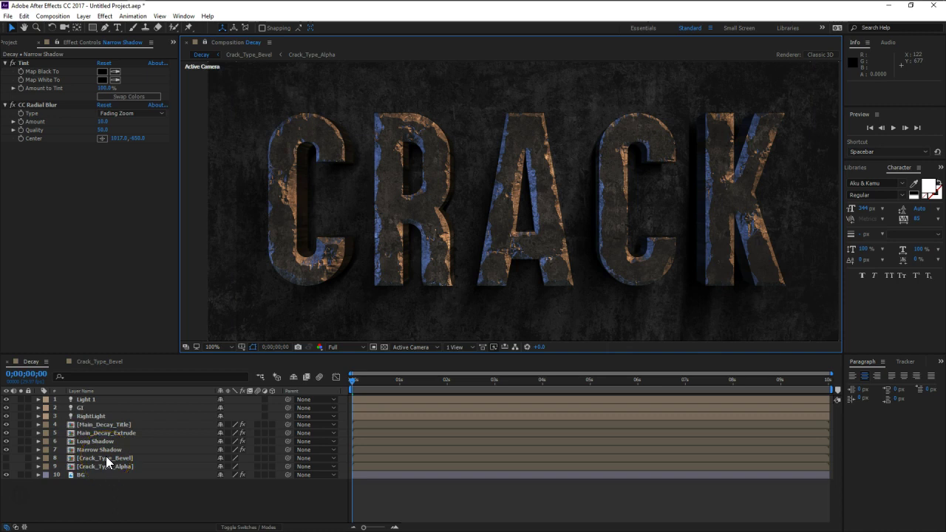
Duplicate the Crack_Type_Alpha layer and rename the copy 'Moss FX'
click(102, 468)
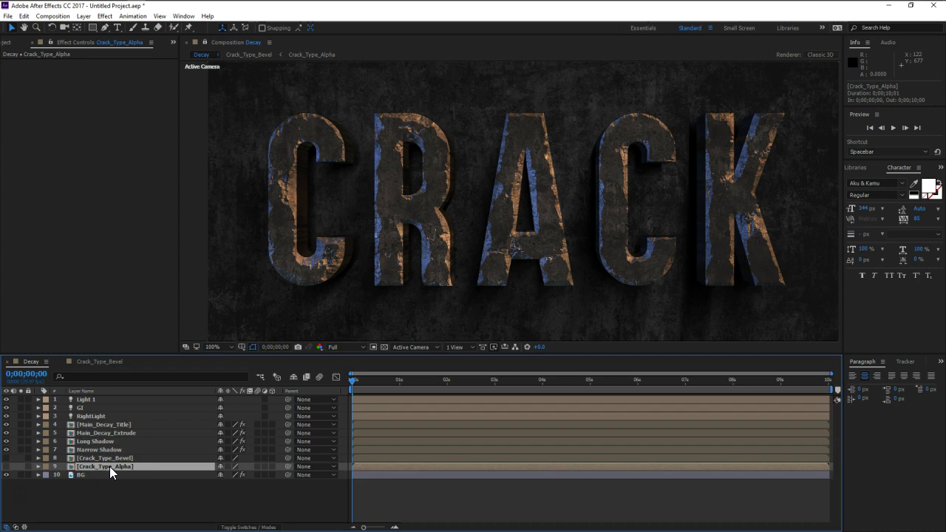
key(ctrl+d)
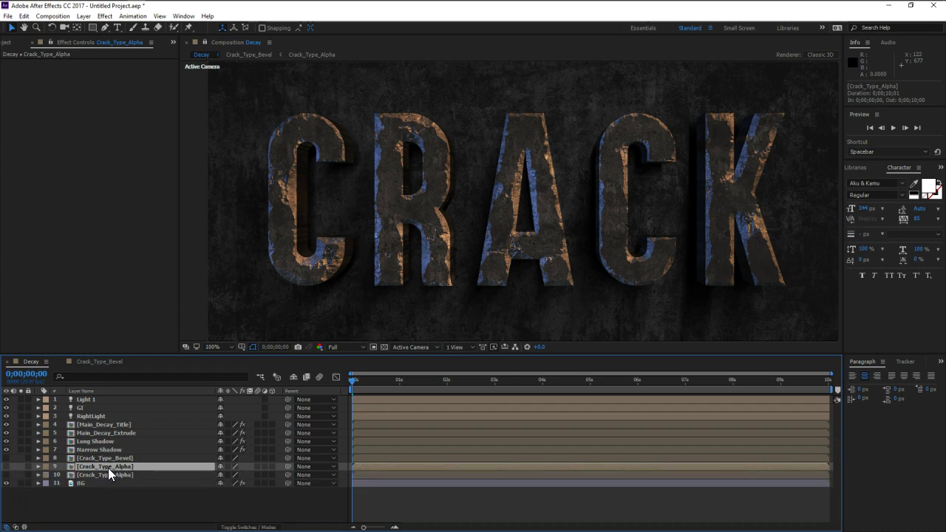
key(Return)
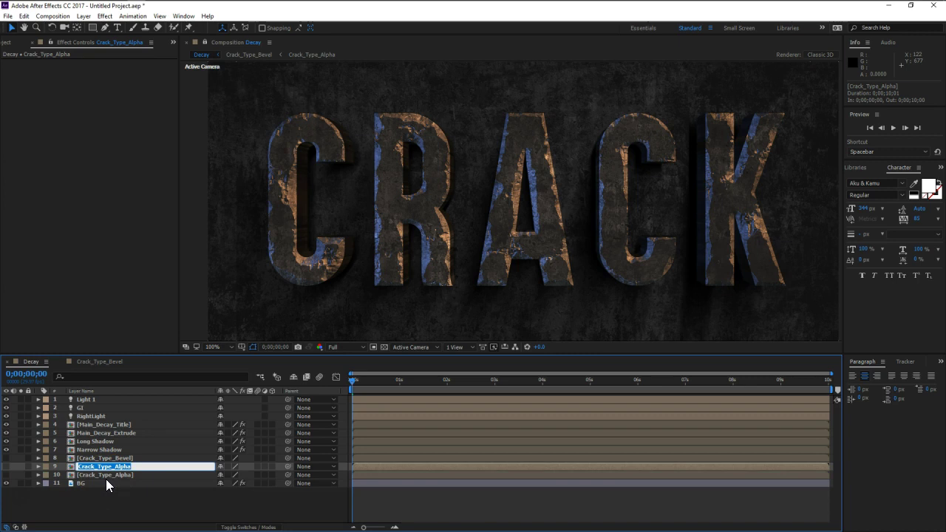
text(Moss FX)
key(Return)
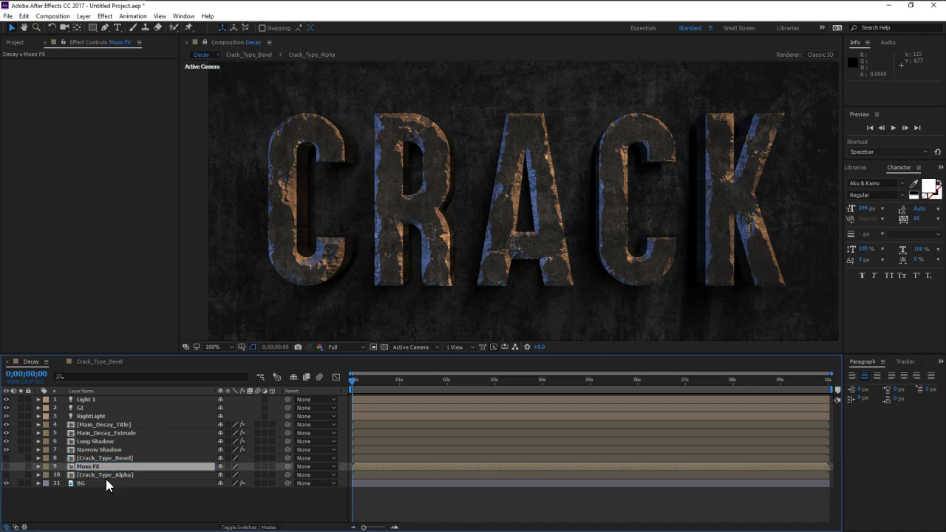
Hide the Crack text inside Crack_Type_Alpha, close Crack_Type_Bevel, and return to Decay
double_click(104, 474)
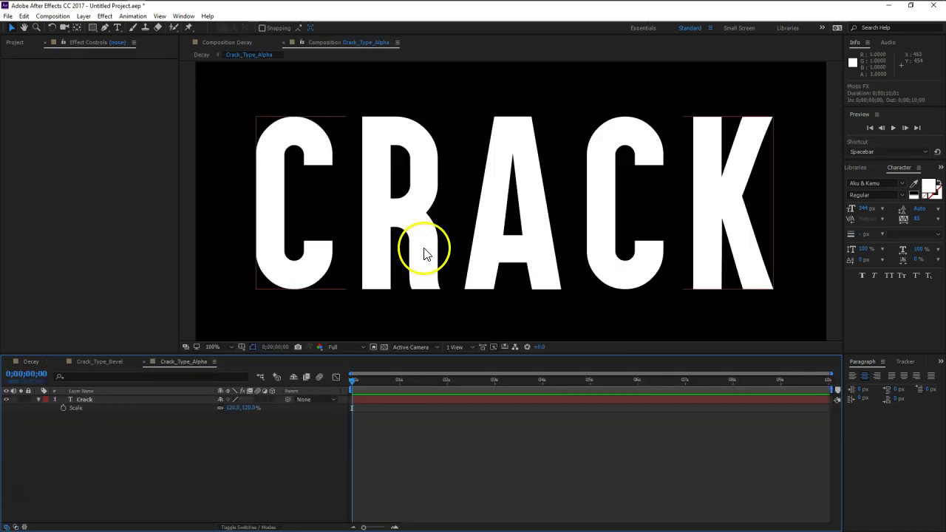
key(comma)
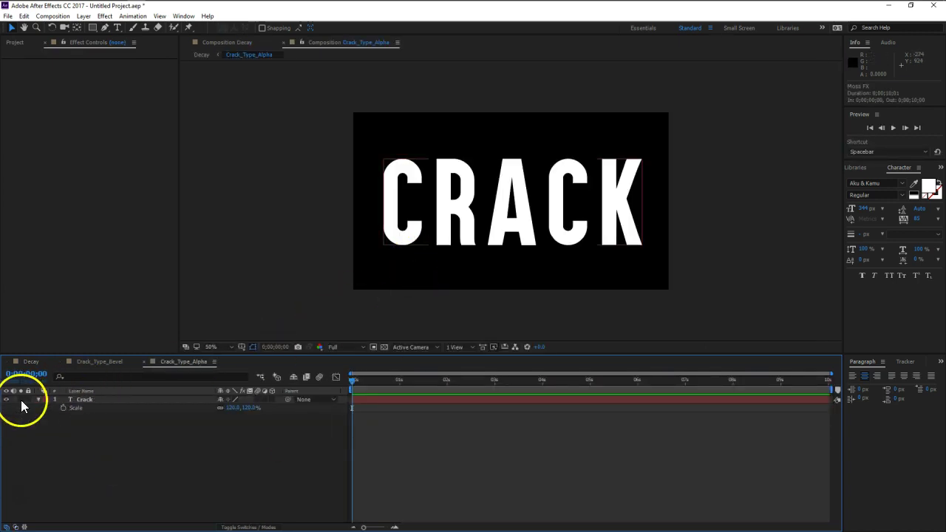
click(6, 399)
click(38, 399)
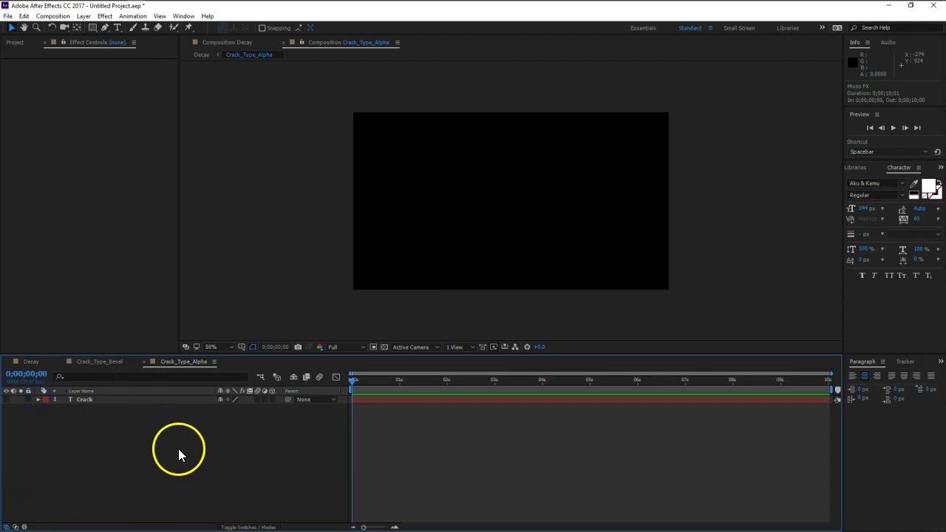
drag(411, 353, 411, 369)
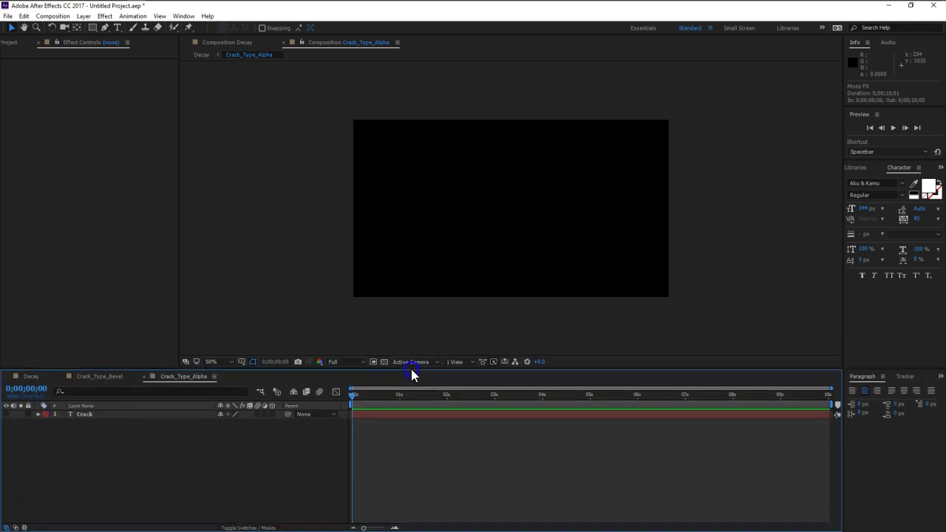
click(61, 377)
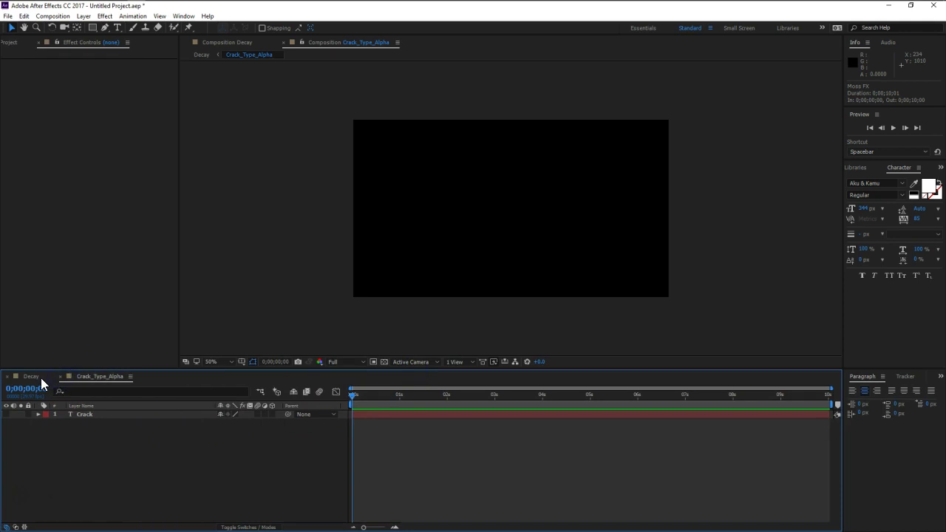
click(41, 377)
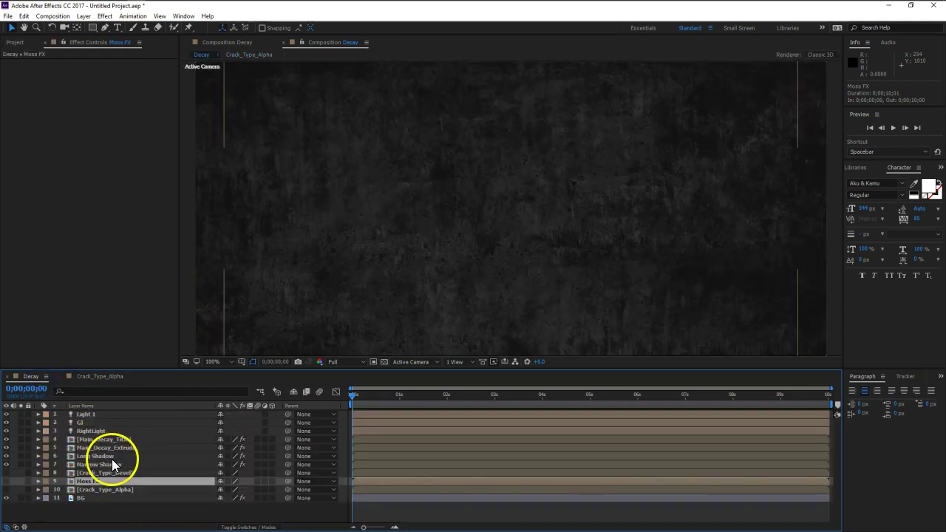
Collapse Main_Decay_Title's Darken BG, CC Glass, Set Matte and Curves effects, then view Crack_Type_Alpha
click(117, 448)
click(118, 440)
click(5, 63)
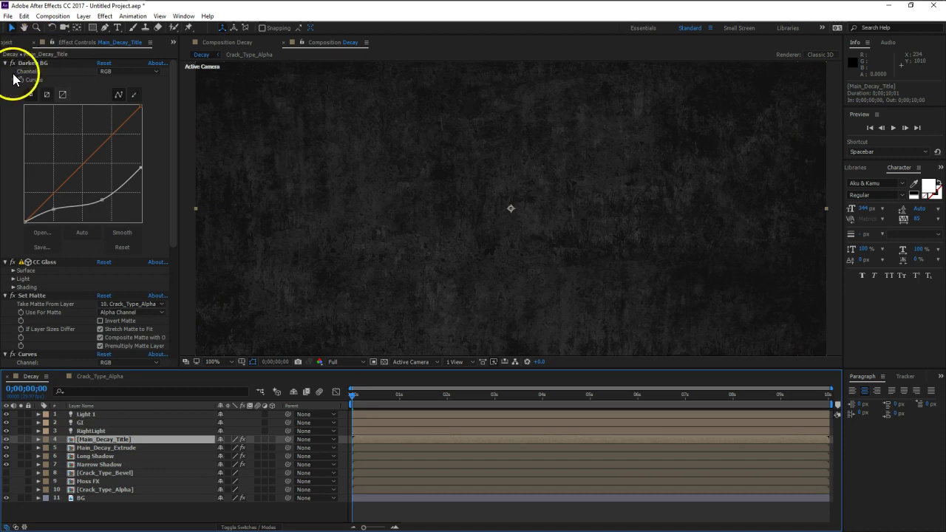
click(5, 71)
click(5, 80)
click(5, 88)
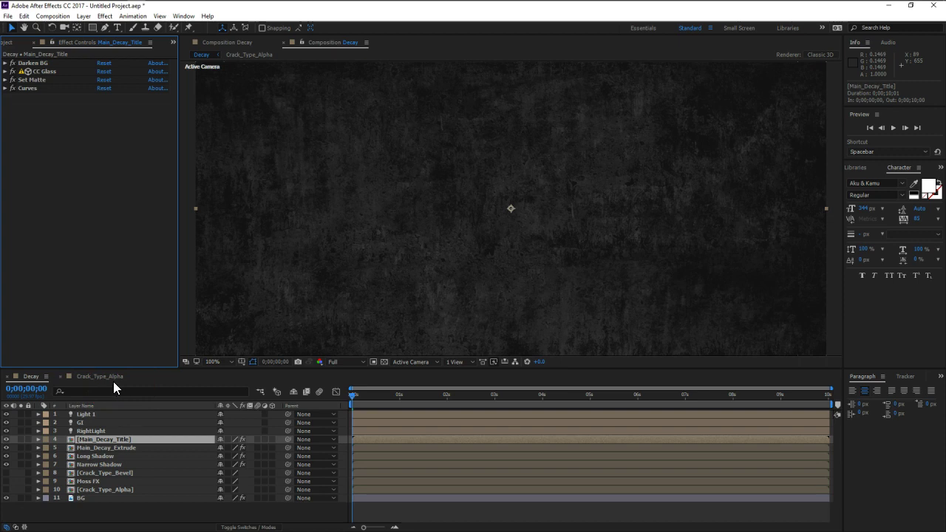
drag(169, 386, 324, 290)
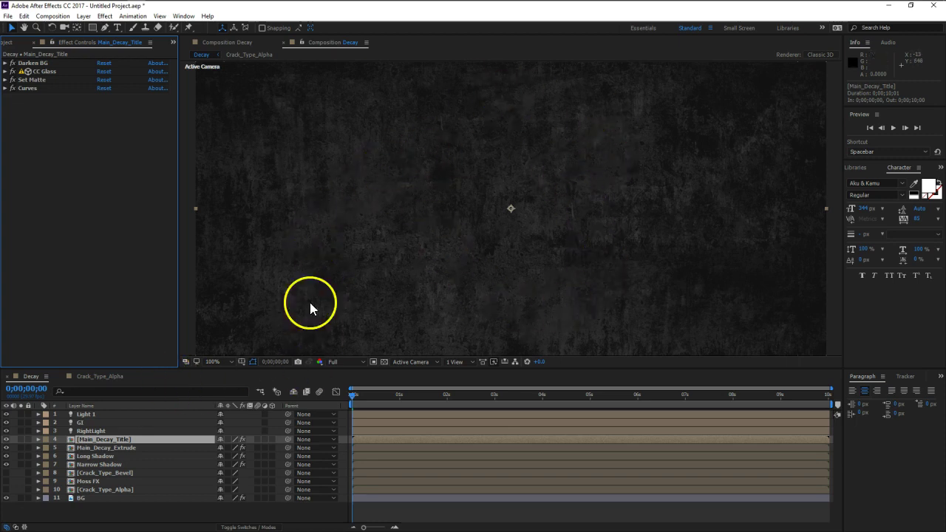
click(105, 379)
Pre-compose the Moss FX layer into 'Moss FX Comp' and open the new composition
click(28, 377)
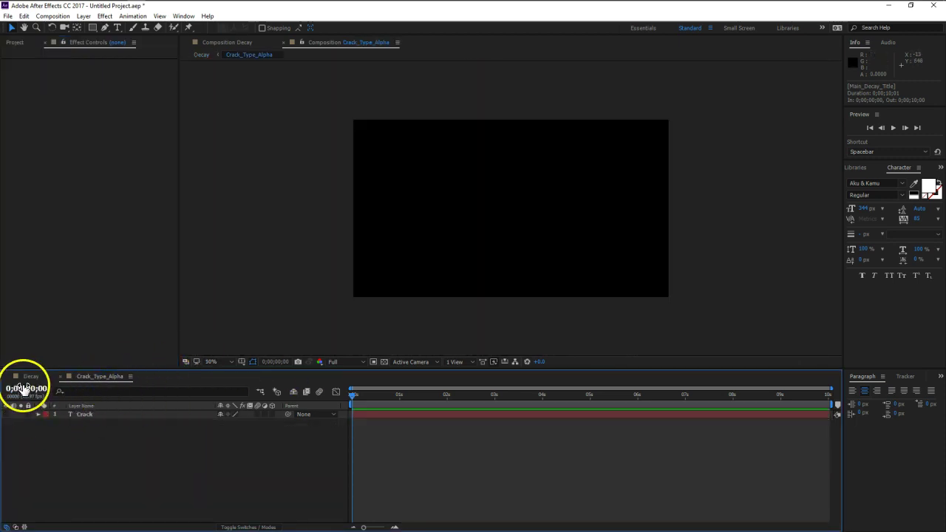
click(80, 482)
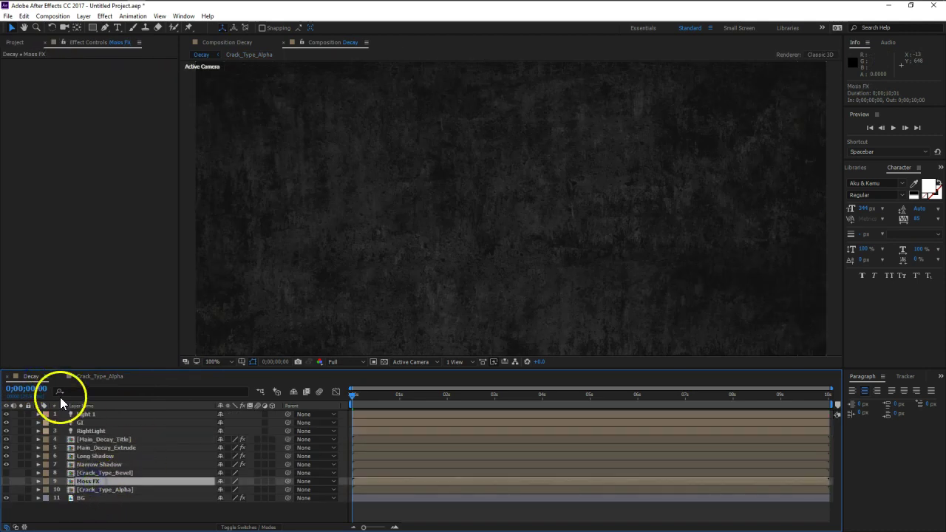
click(61, 376)
double_click(98, 489)
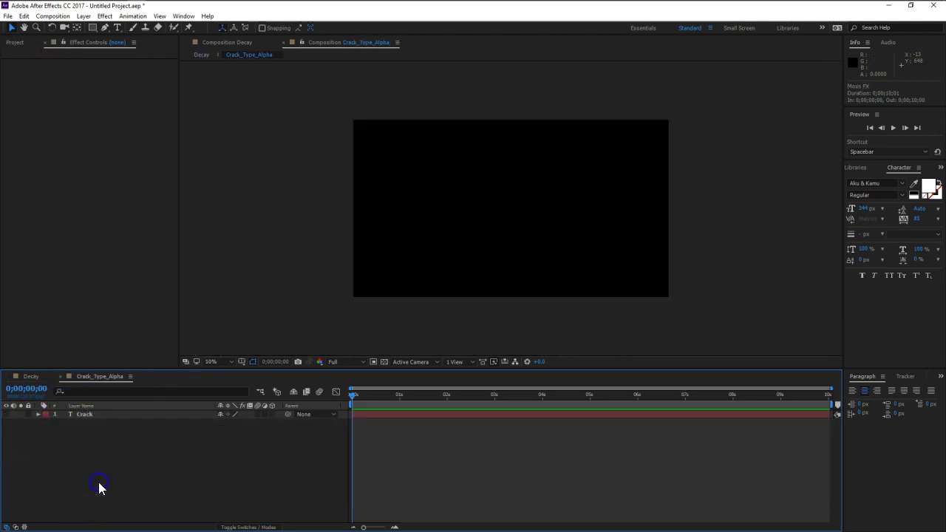
click(58, 378)
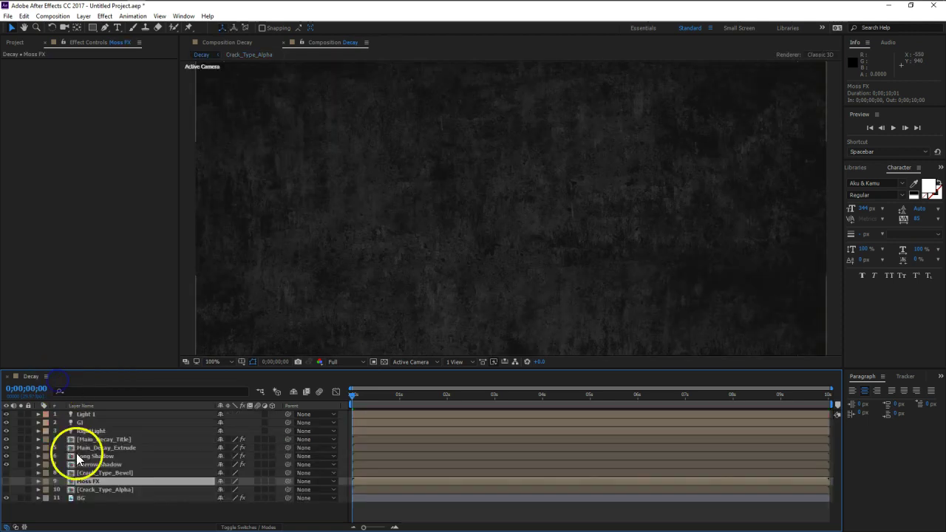
key(ctrl+shift+c)
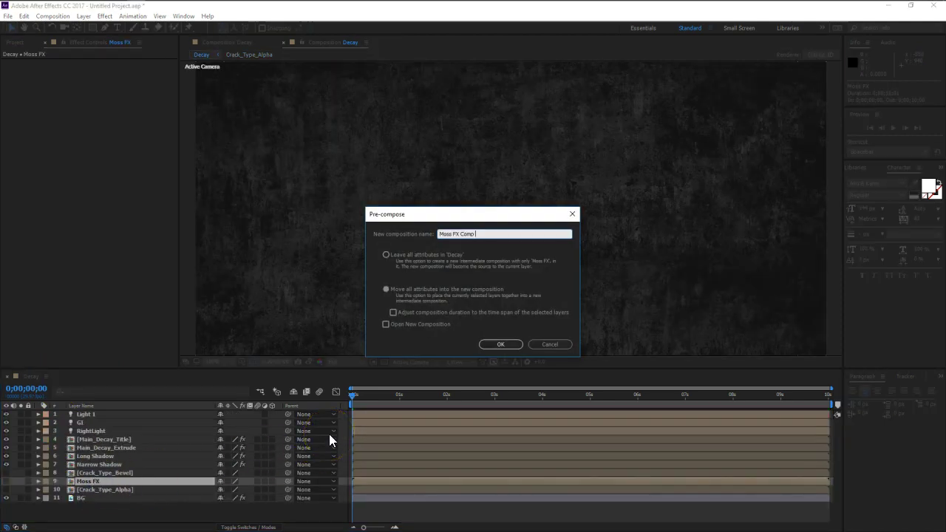
key(Return)
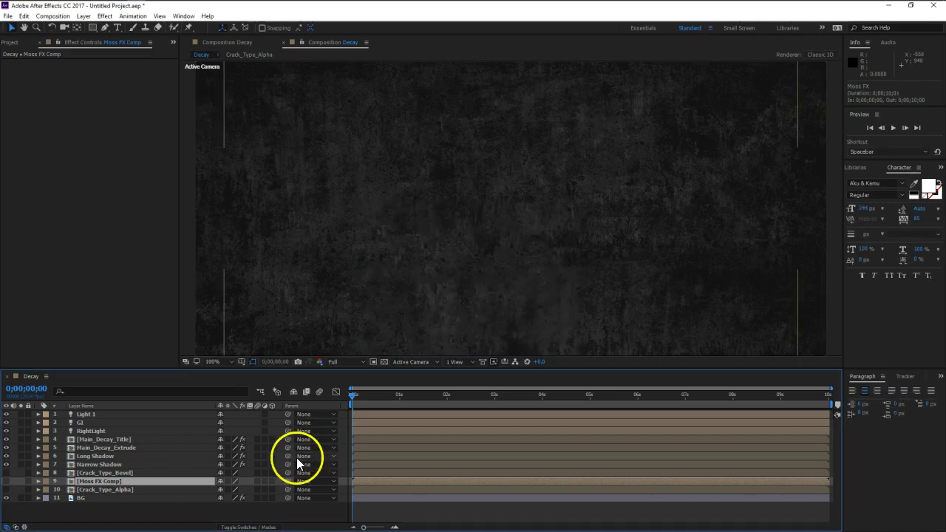
double_click(147, 483)
Keep the CRACK text hidden inside Moss FX Comp and enlarge the composition viewer
click(93, 416)
click(81, 416)
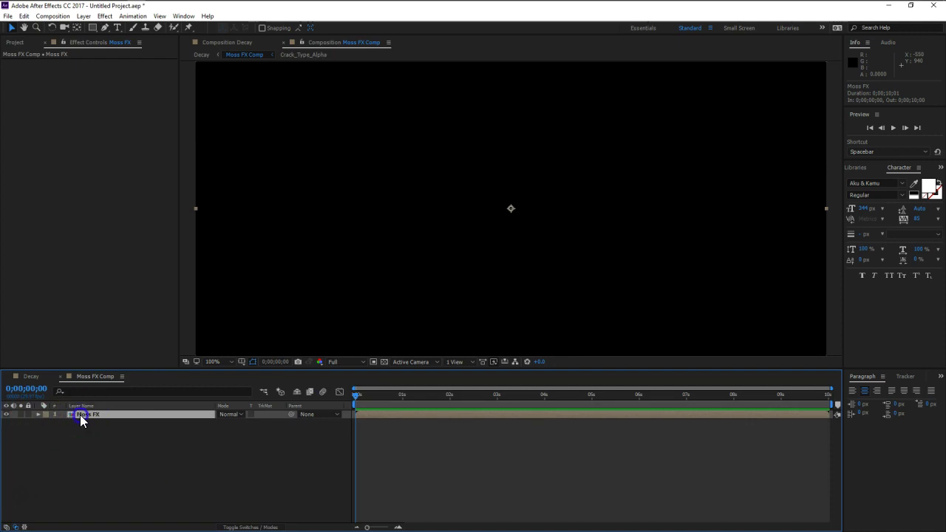
click(6, 413)
click(88, 377)
click(6, 413)
scroll(433, 216, down, 2)
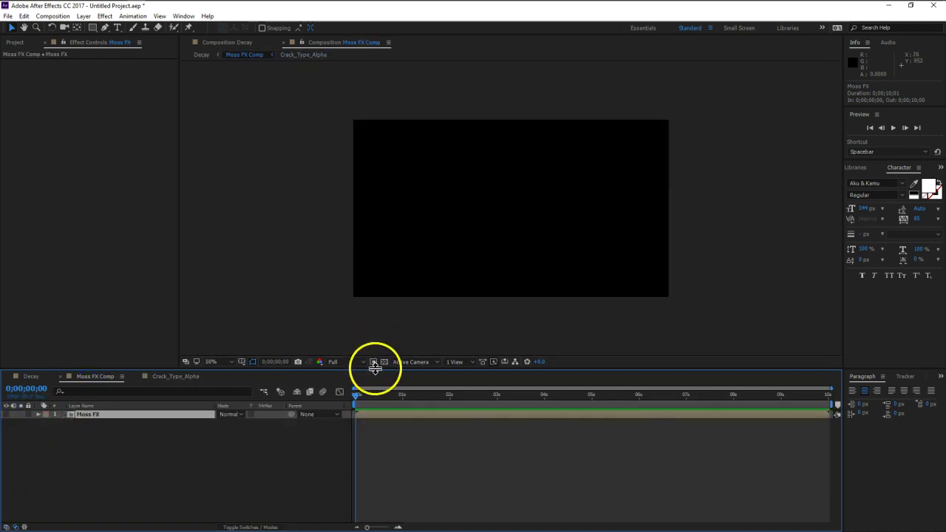
drag(374, 367, 374, 390)
click(167, 472)
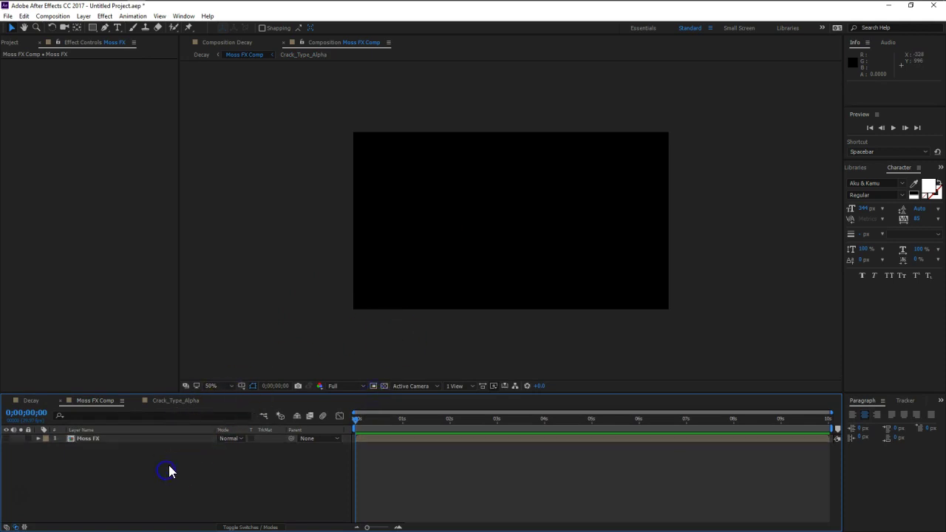
click(138, 400)
Create a new solid named 'Moss' and apply the Cell Pattern effect to it
key(ctrl+y)
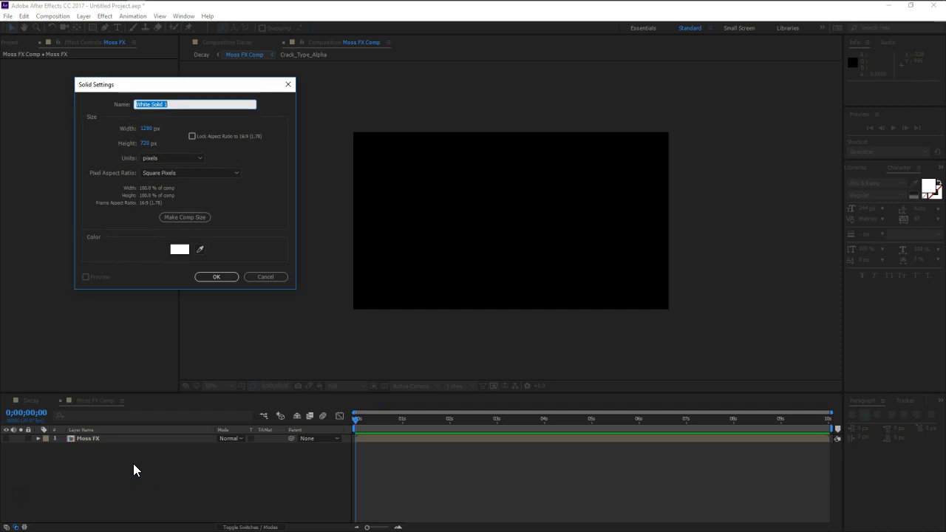
text(Moss)
key(Return)
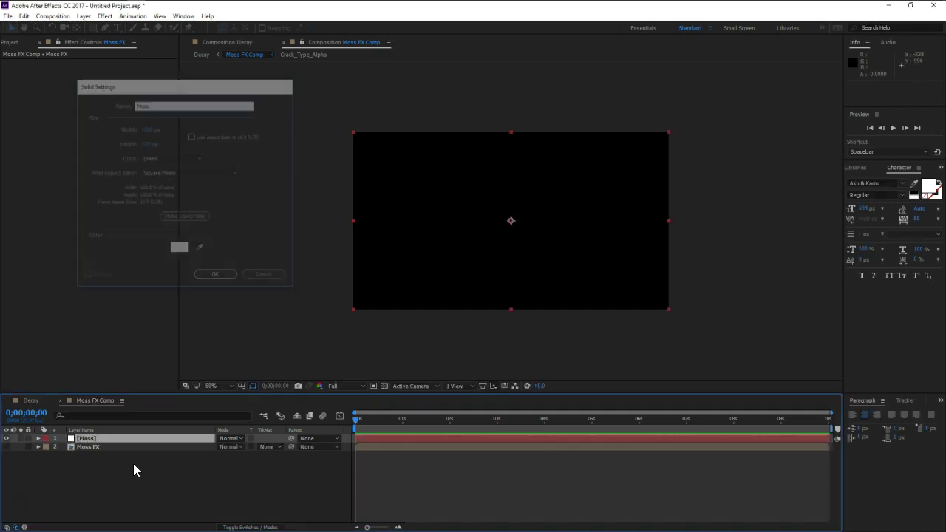
key(ctrl+space)
text(cel)
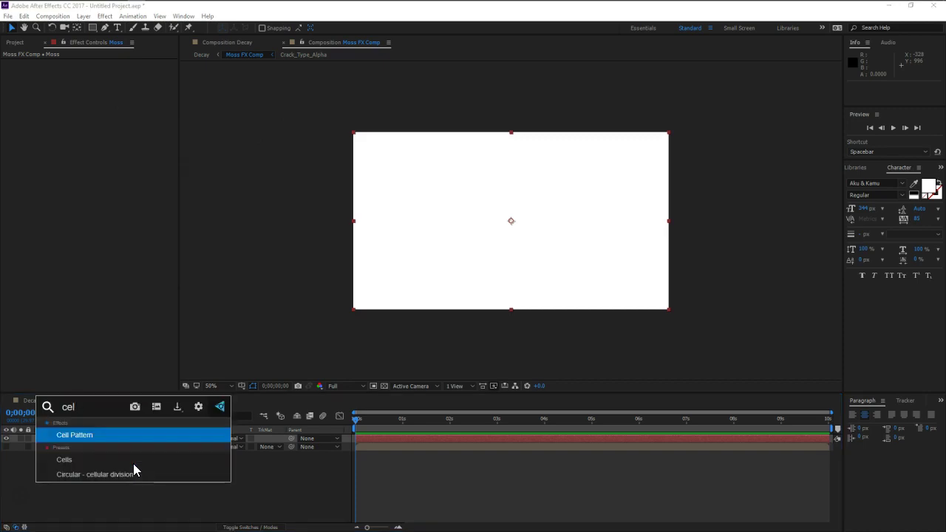
click(130, 435)
Set the Cell Pattern Size to 4 and Contrast to 397 for fine bubble speckles
scroll(509, 226, up, 2)
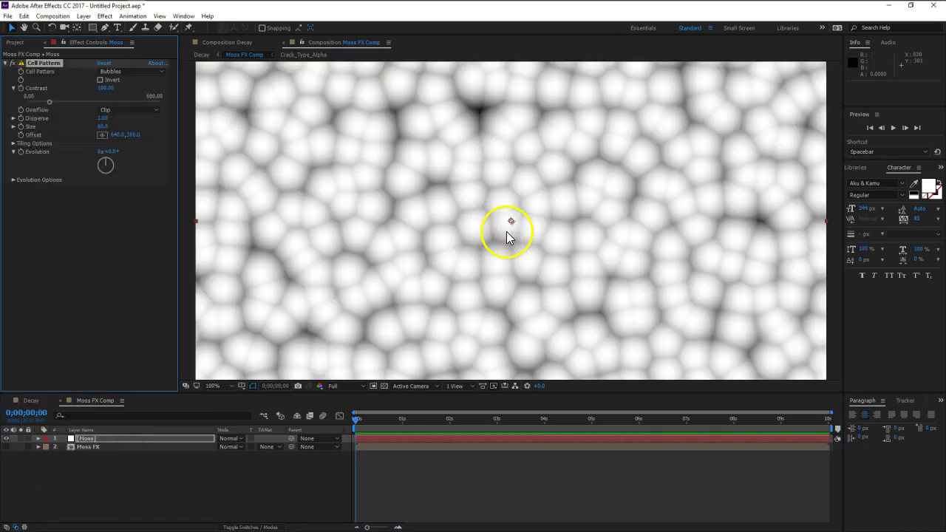
drag(110, 92, 253, 96)
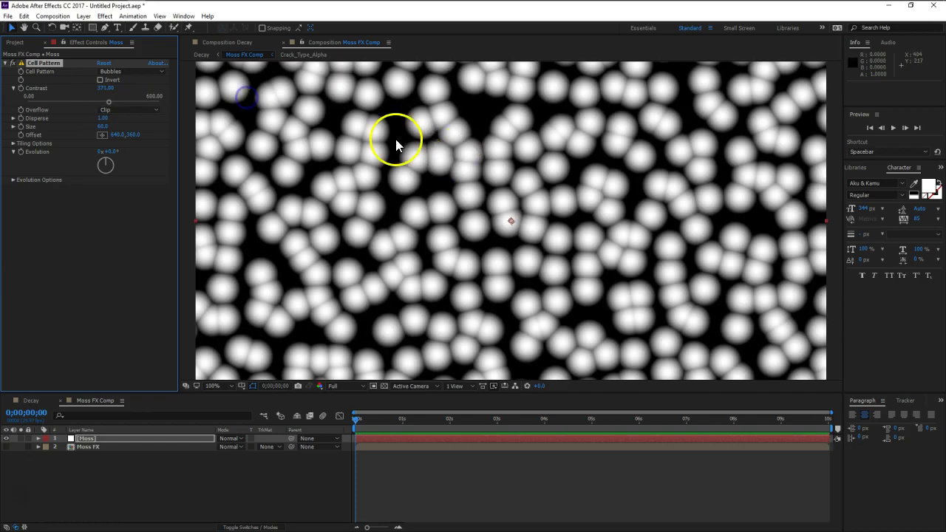
drag(103, 128, 77, 131)
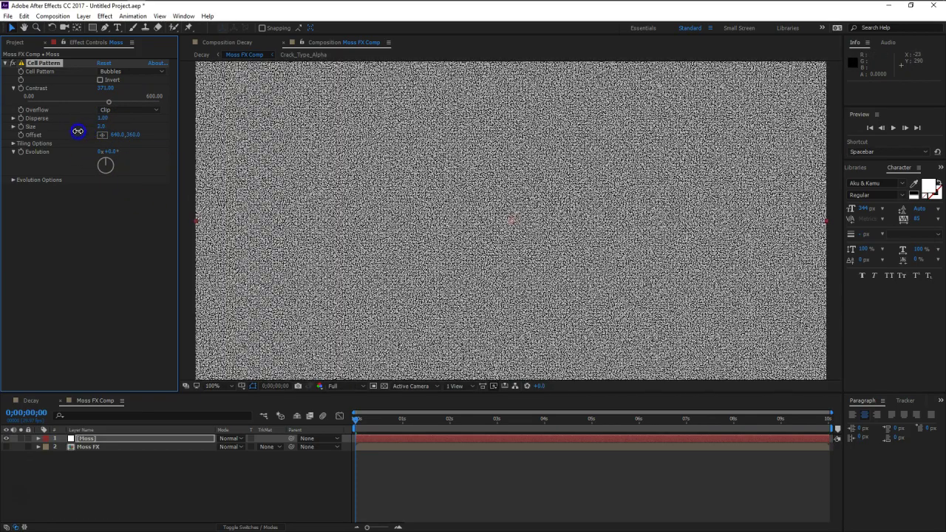
click(101, 126)
text(4)
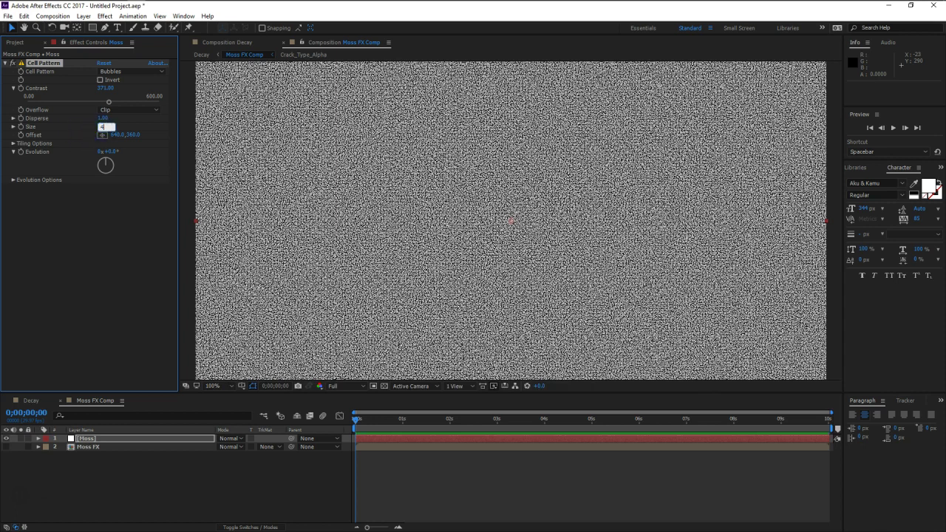
key(Return)
click(102, 127)
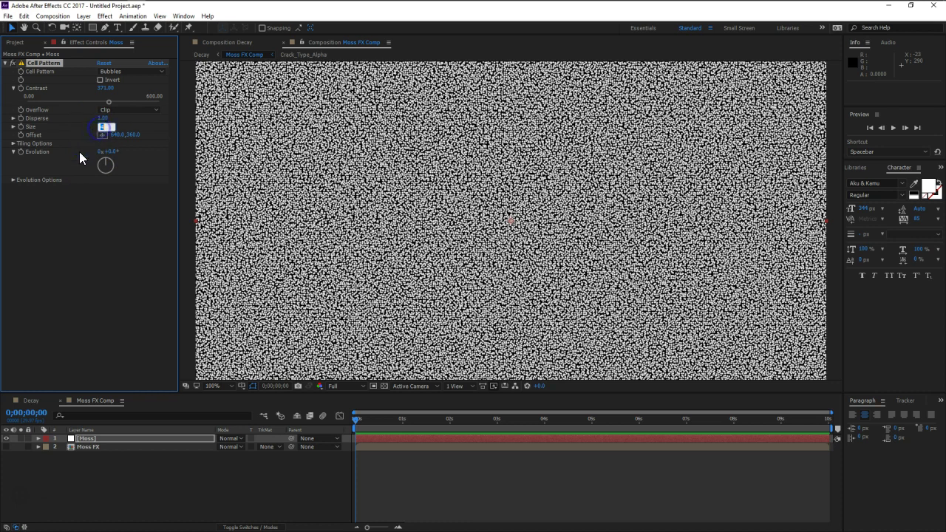
click(57, 180)
mouse_move(103, 88)
mouse_down()
mouse_move(59, 92)
mouse_move(191, 101)
mouse_move(40, 110)
mouse_move(141, 110)
mouse_up()
click(53, 257)
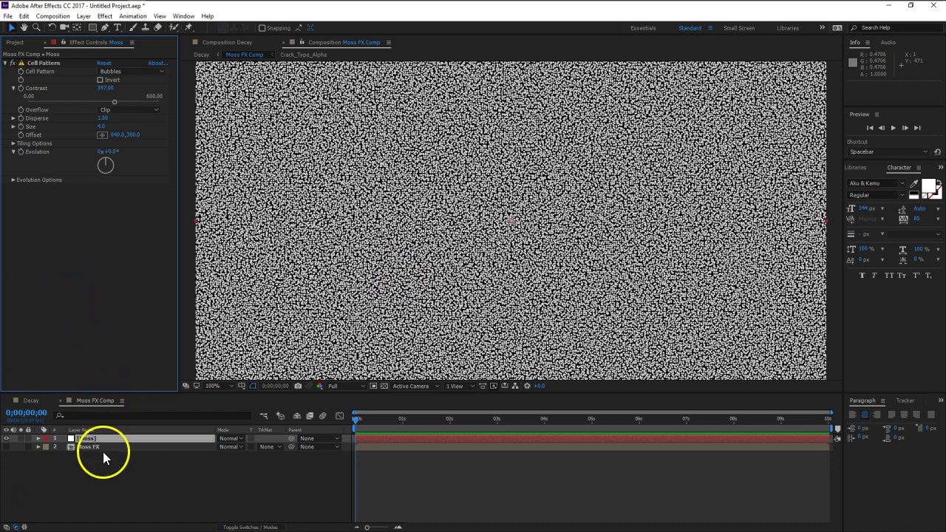
scroll(306, 277, up, 1)
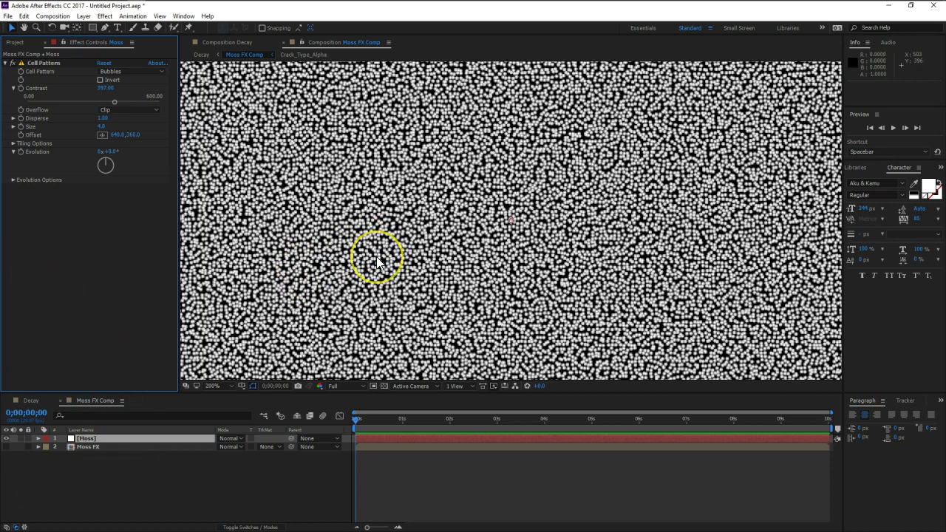
key(ctrl+space)
Add Turbulent Displace to Moss with Size 2 and Amount 92
text(tur)
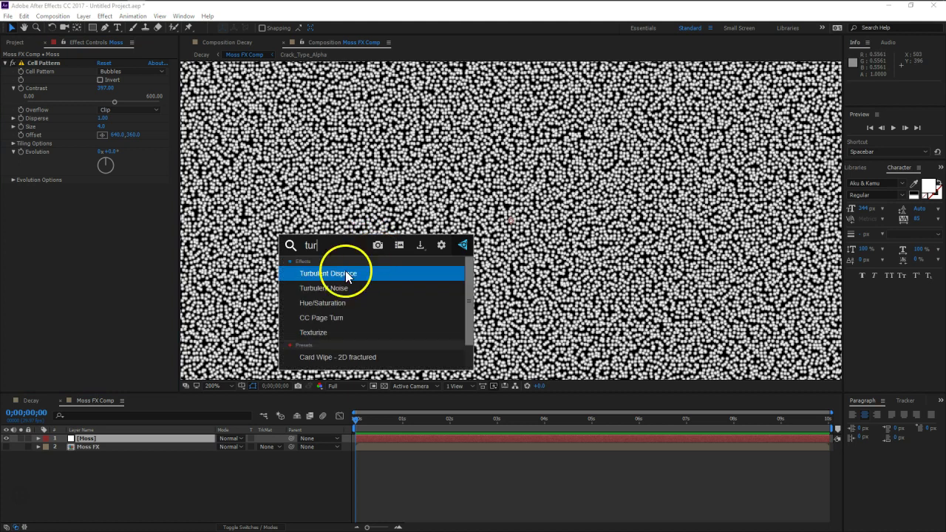
click(345, 274)
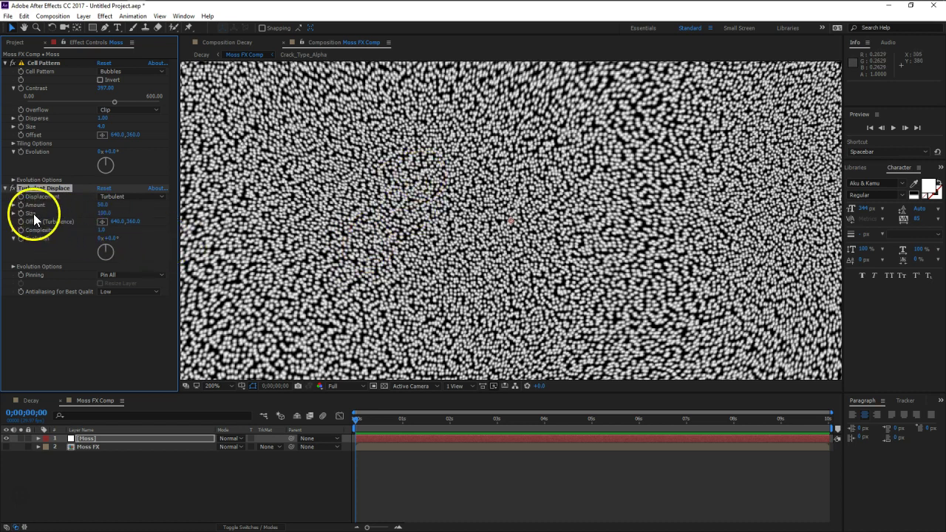
click(104, 212)
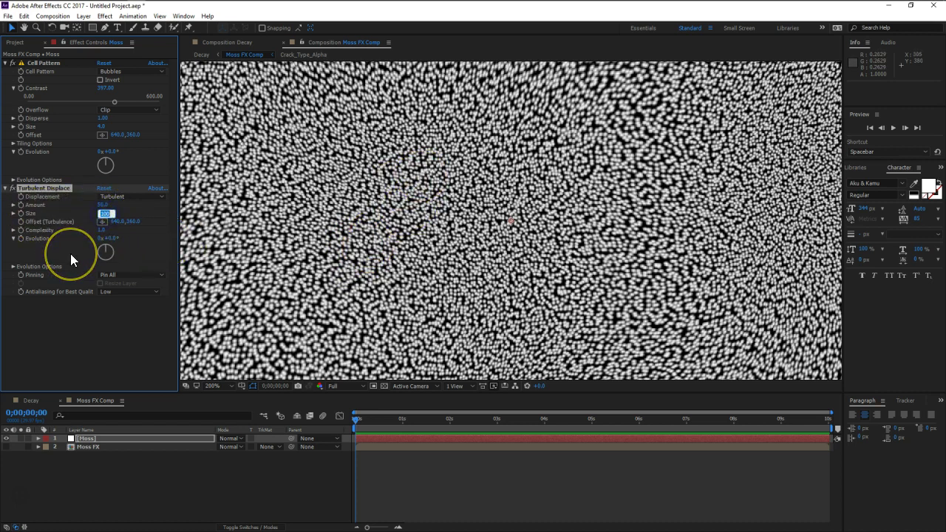
text(2)
key(Return)
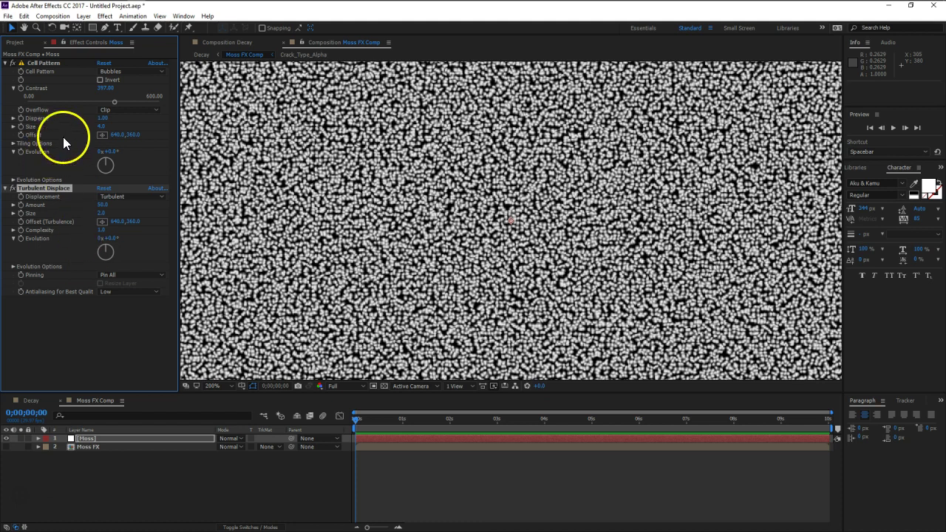
drag(107, 204, 128, 207)
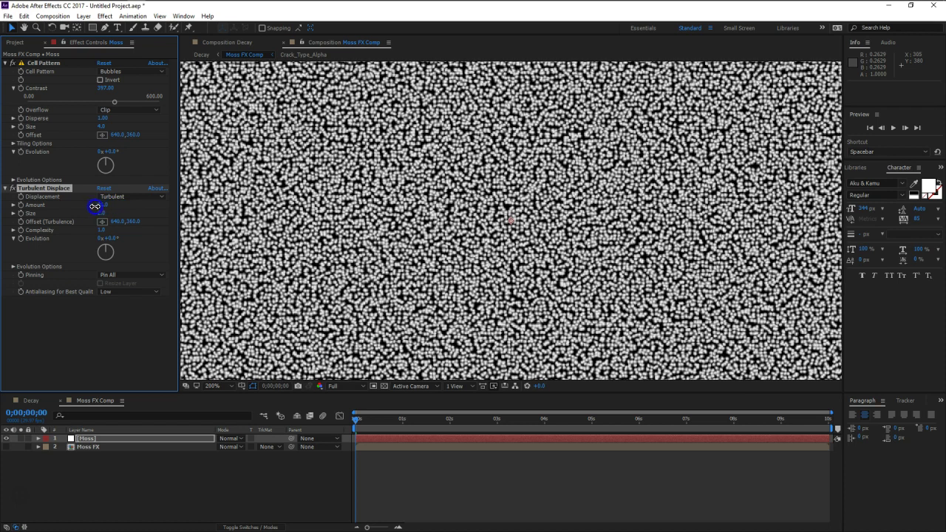
drag(128, 207, 97, 207)
click(249, 246)
click(354, 251)
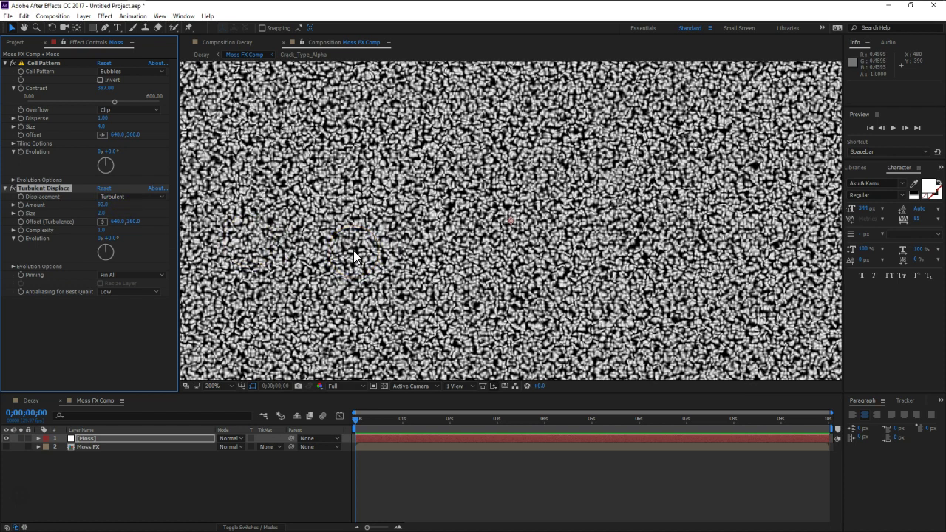
click(107, 214)
Enlarge the Cell Pattern cells to Size 6
click(101, 138)
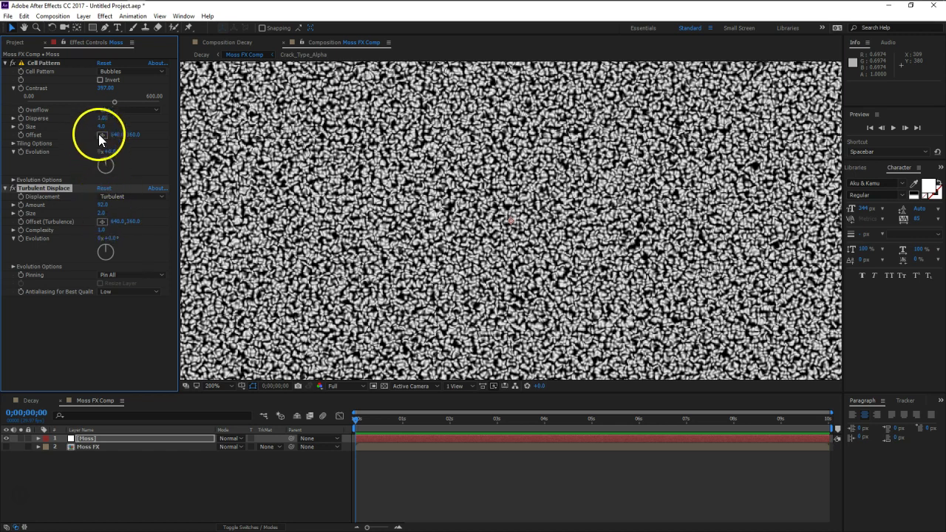
text(6)
key(Return)
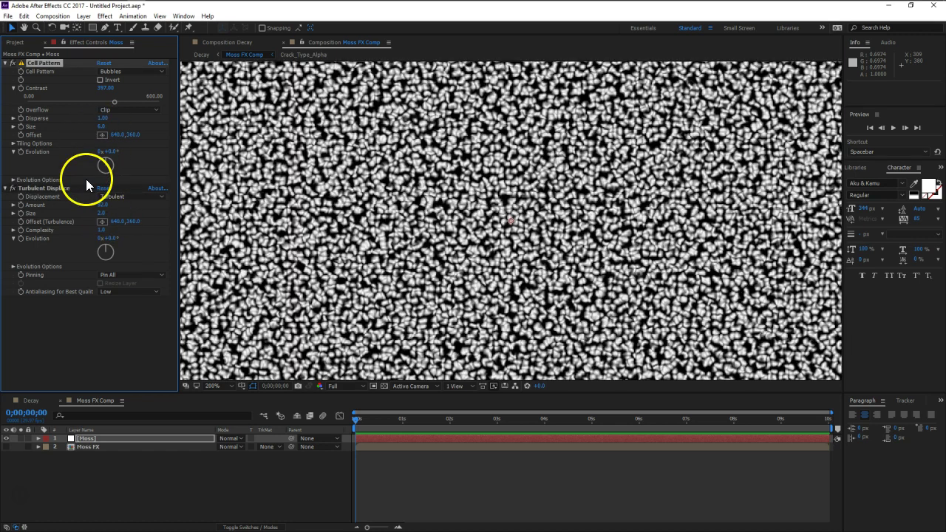
key(comma)
key(comma)
key(period)
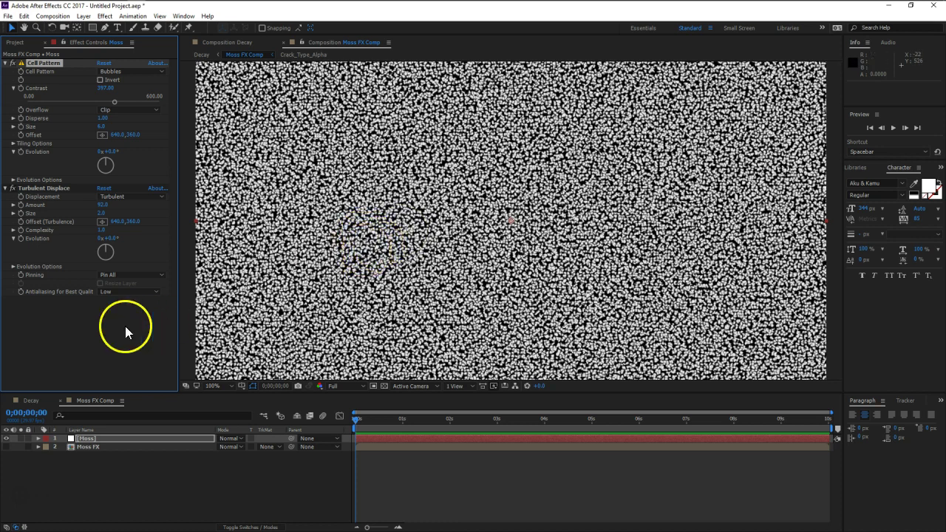
key(period)
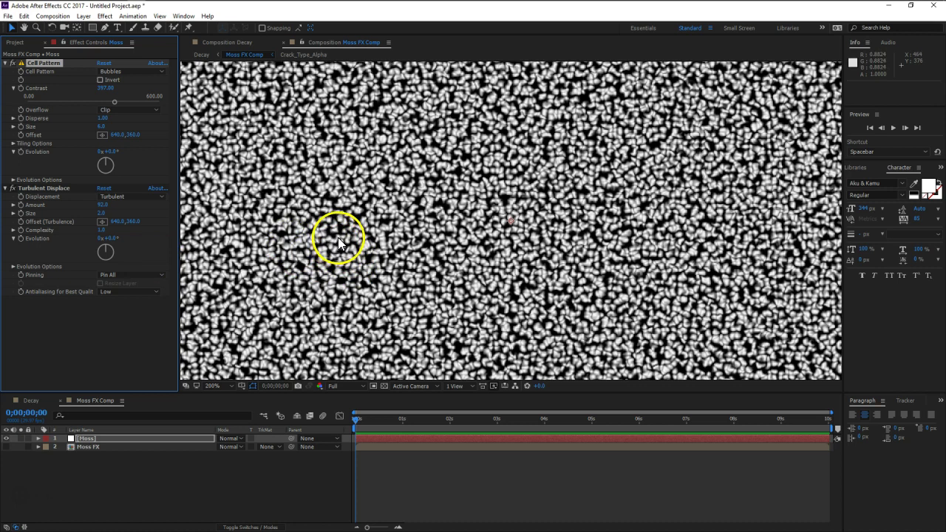
Raise the Turbulent Displace Complexity to 2.3 and reselect the Moss layer
drag(104, 230, 161, 238)
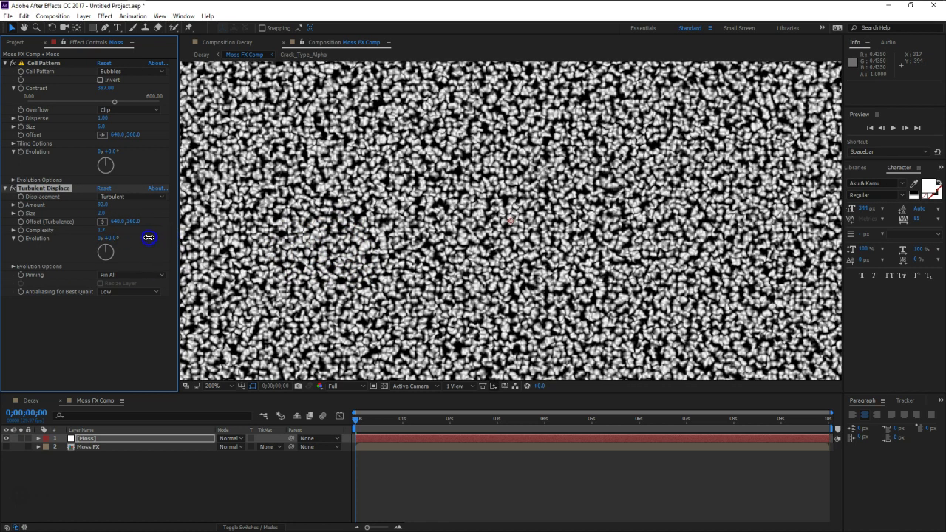
drag(162, 238, 163, 238)
click(477, 327)
click(87, 262)
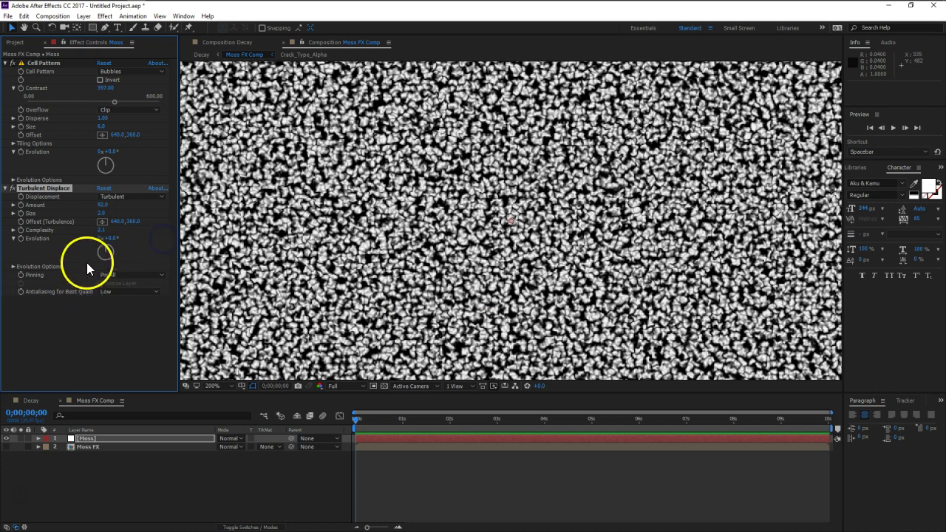
click(453, 264)
scroll(452, 264, down, 2)
scroll(453, 264, down, 2)
scroll(453, 262, up, 2)
click(137, 466)
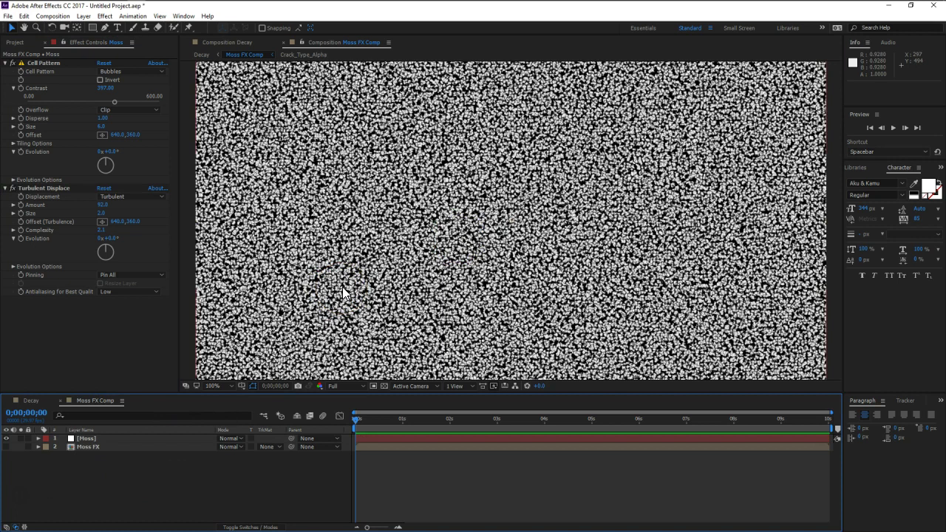
scroll(451, 225, down, 2)
scroll(546, 222, up, 2)
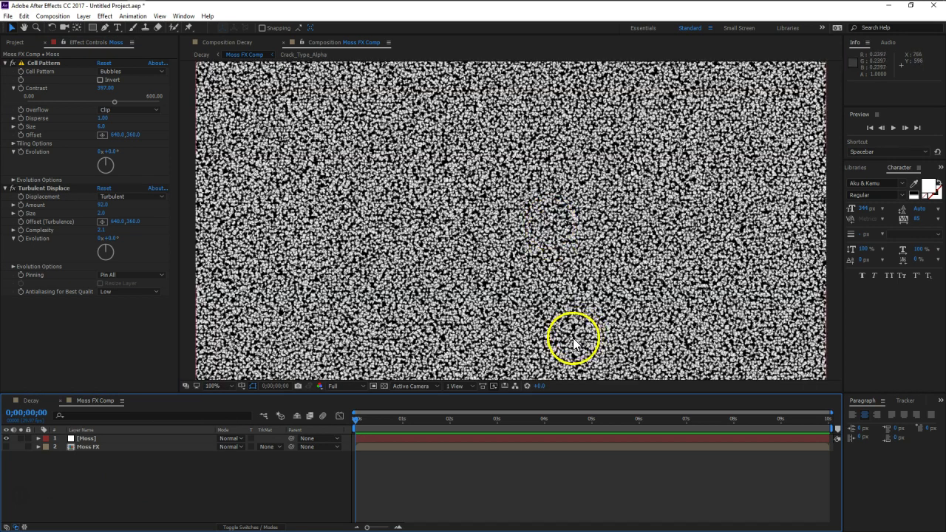
click(99, 440)
key(ctrl+space)
Add Fractal Noise to Moss with Subscale fractal type and Multiply blending mode
text(fra)
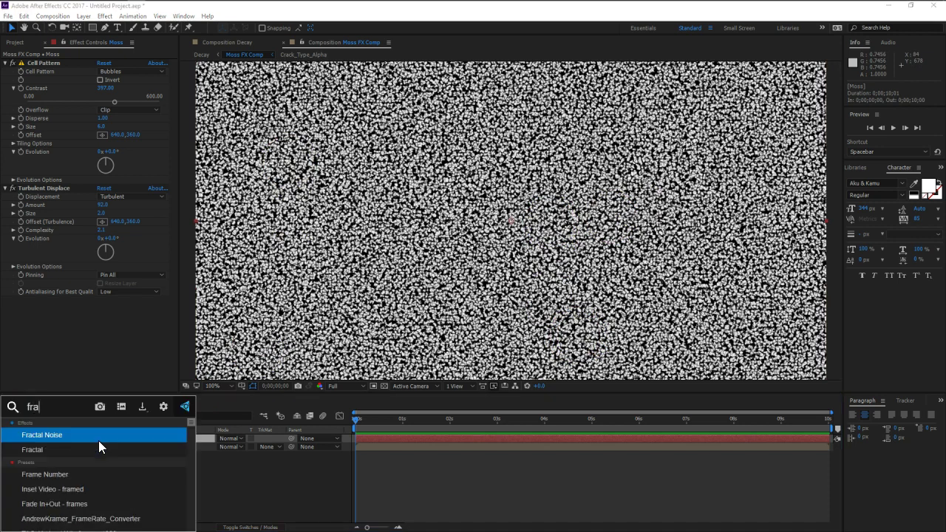
click(100, 435)
scroll(306, 249, down, 3)
scroll(305, 249, up, 3)
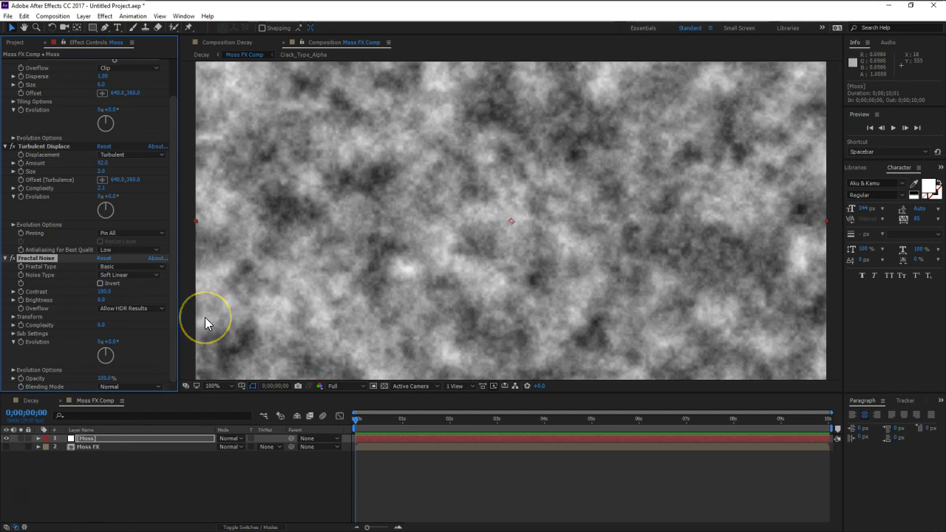
click(125, 282)
click(122, 267)
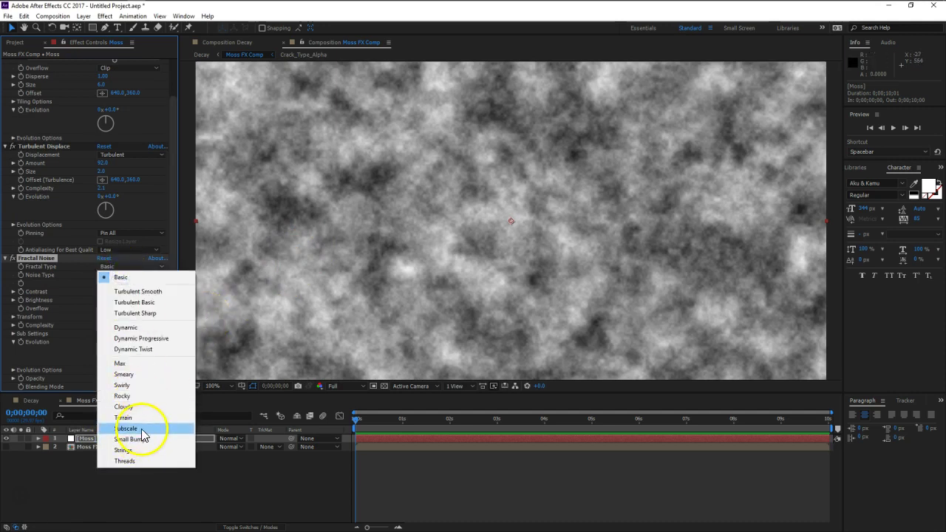
click(143, 429)
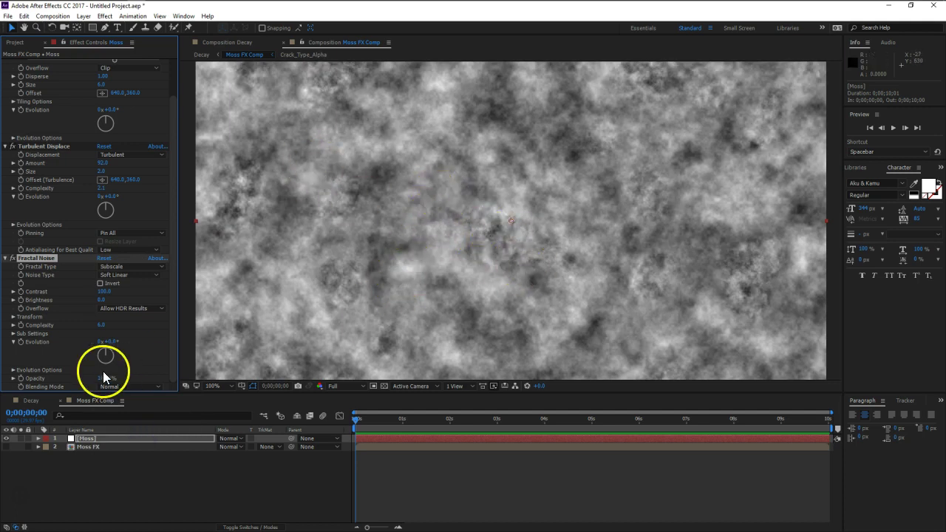
mouse_move(104, 291)
mouse_down()
mouse_move(150, 297)
mouse_move(84, 303)
mouse_up()
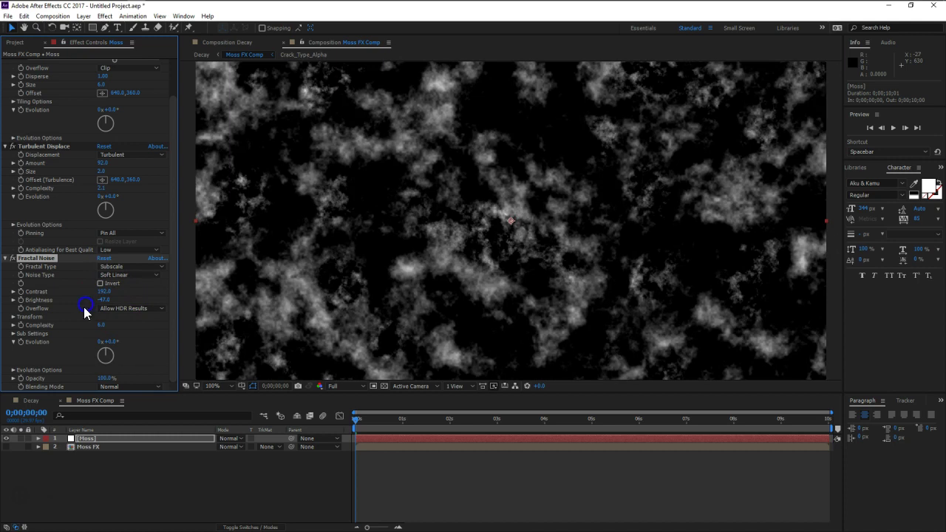
click(112, 387)
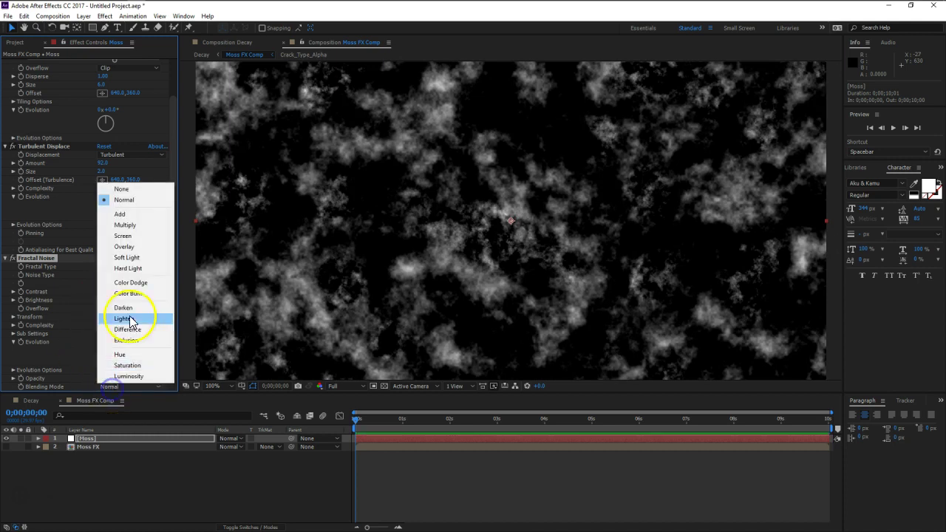
click(124, 225)
Set the Fractal Noise Brightness to about -16, Contrast 460 and Complexity 4.3
mouse_move(101, 299)
mouse_down()
mouse_move(127, 307)
mouse_move(63, 295)
mouse_move(104, 311)
mouse_up()
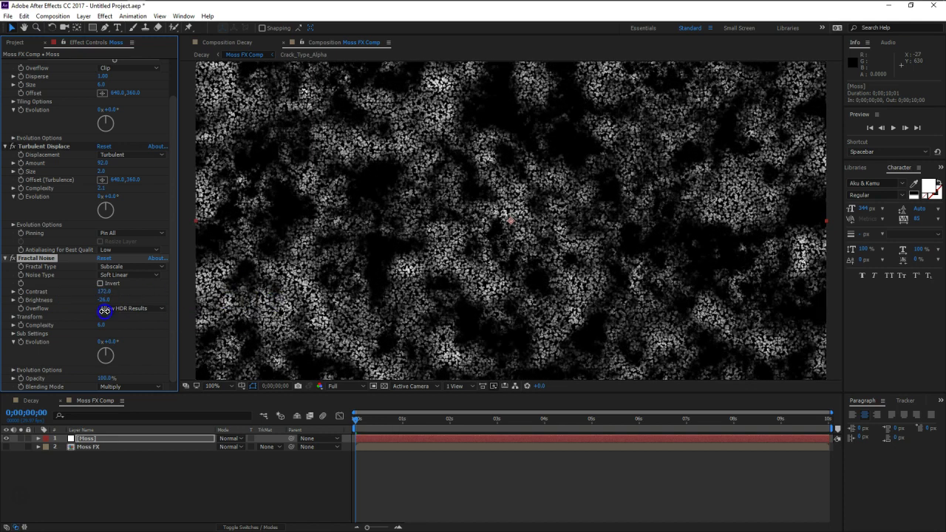
drag(104, 310, 260, 317)
scroll(456, 264, down, 2)
scroll(479, 277, up, 2)
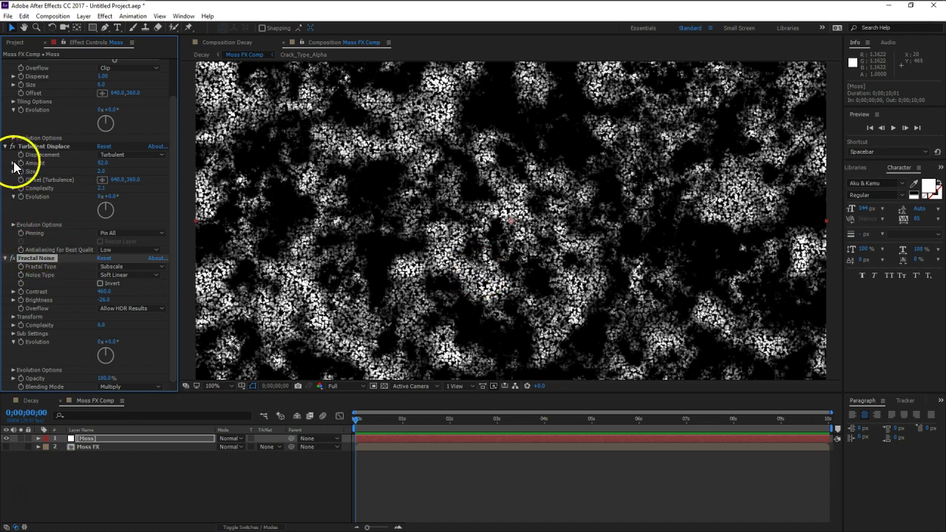
click(399, 268)
click(98, 343)
drag(101, 328, 22, 335)
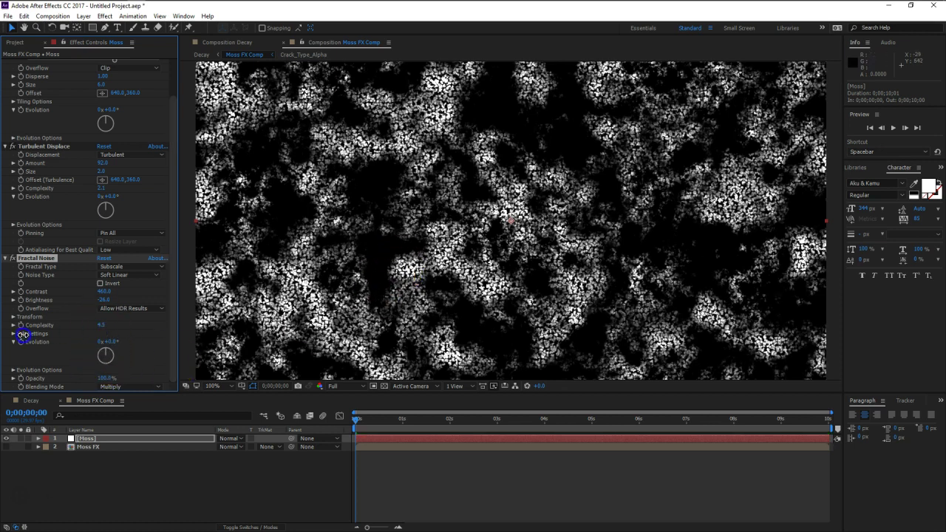
Deselect the Moss layer and go back to the Decay composition
click(531, 291)
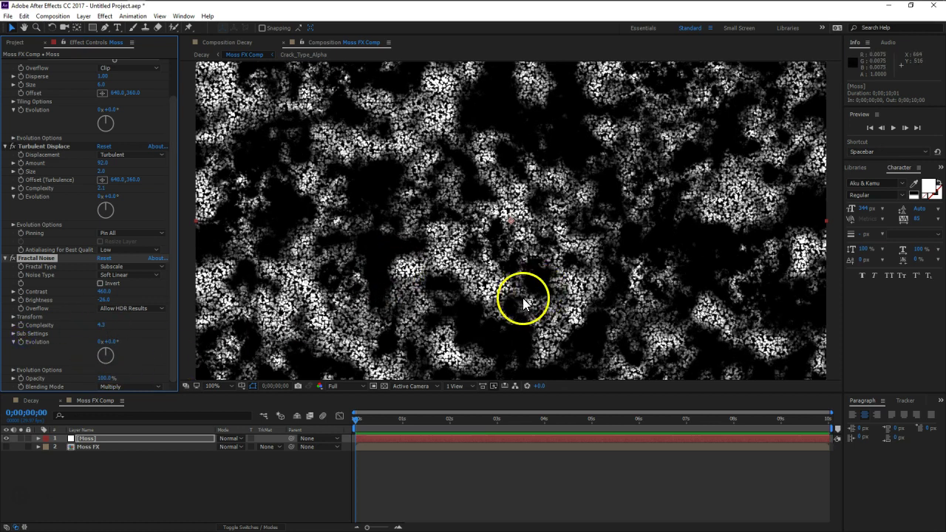
click(131, 462)
click(96, 408)
click(294, 340)
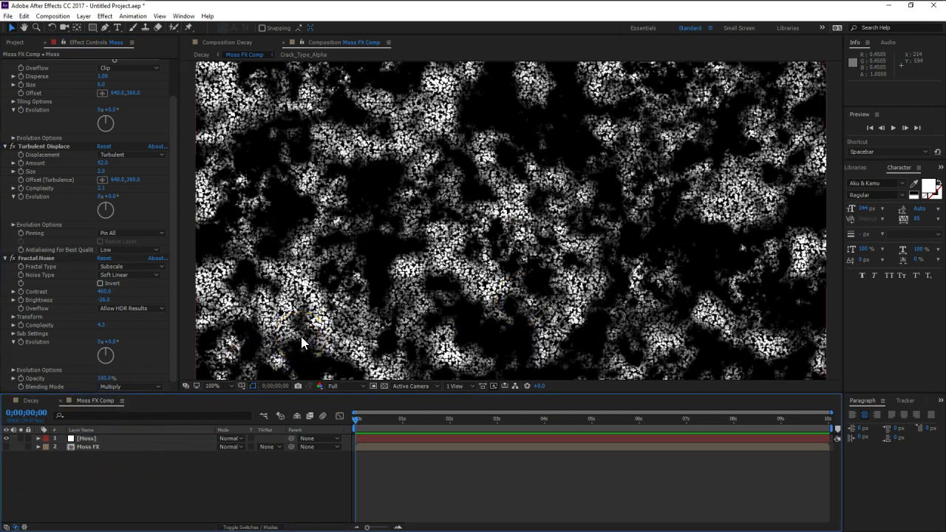
click(33, 400)
Duplicate Main_Decay_Title and start renaming the copy 'Main_Moss'
drag(310, 394, 319, 351)
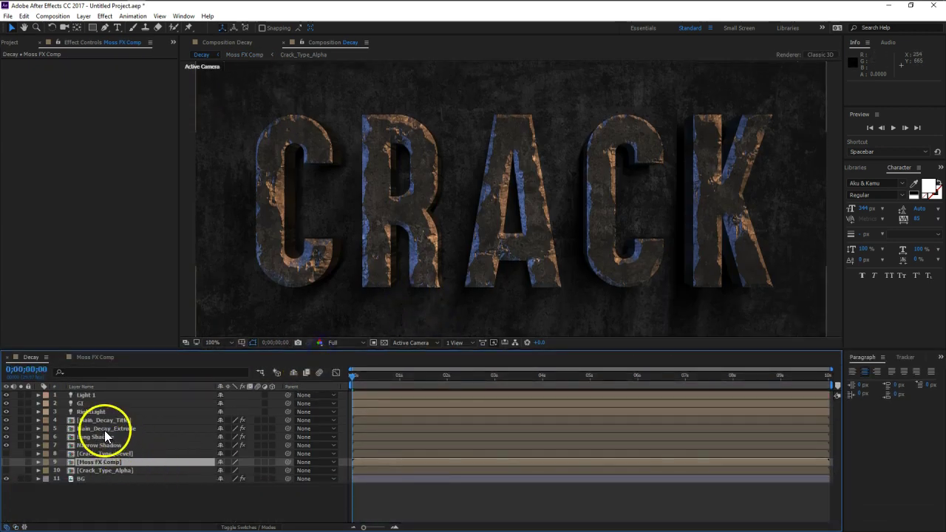
click(111, 419)
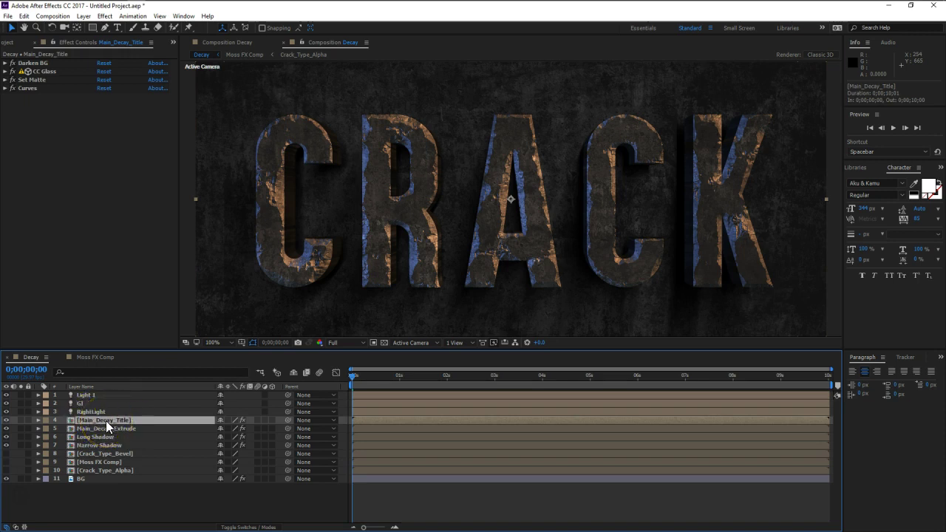
key(ctrl+d)
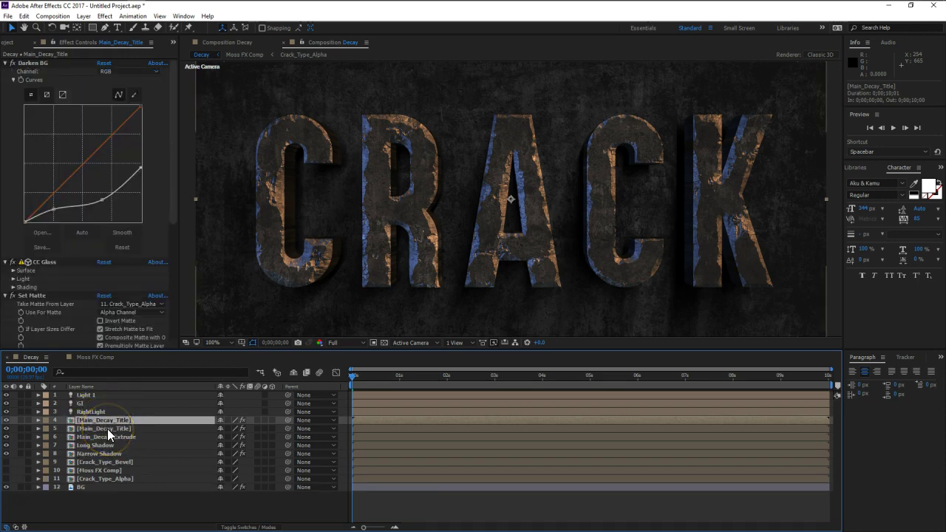
key(Return)
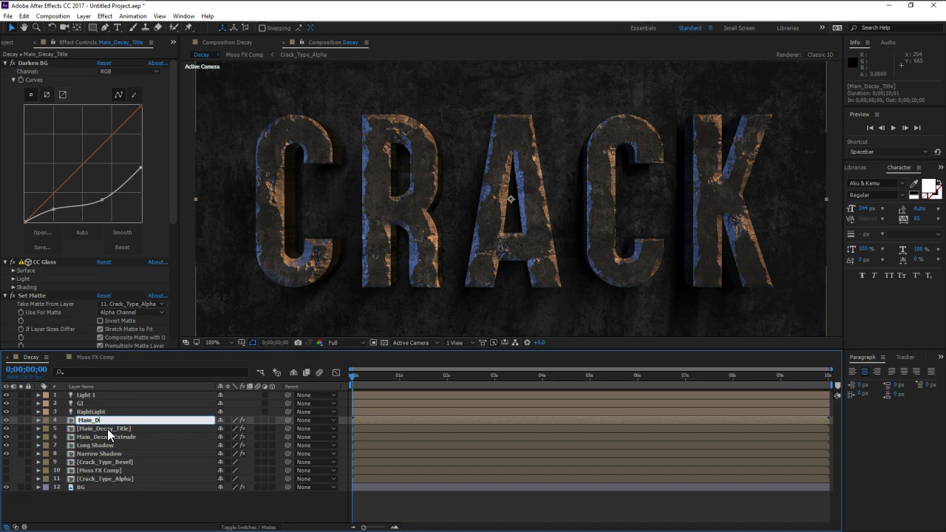
text(Moss_FX)
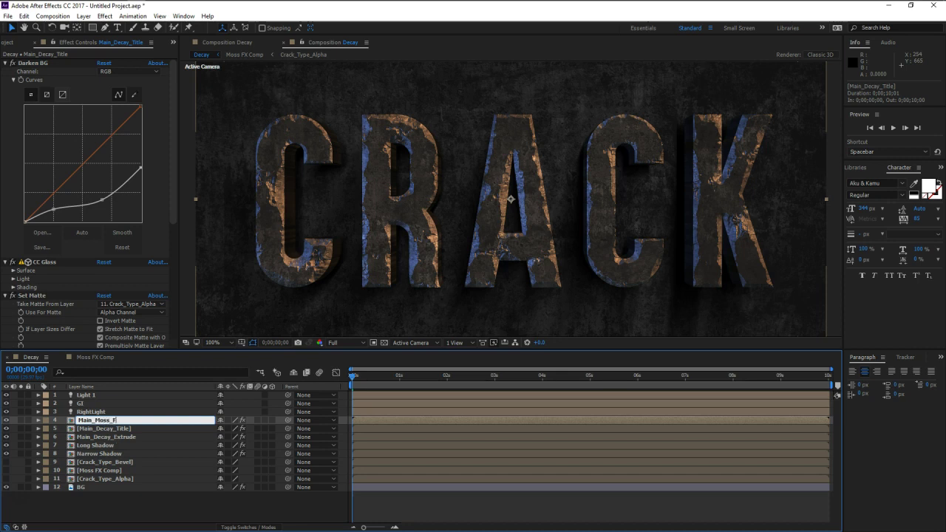
Commit the name Main_Moss_FX and set CC Glass Surface Bump Map to 10. Moss FX Comp
key(Return)
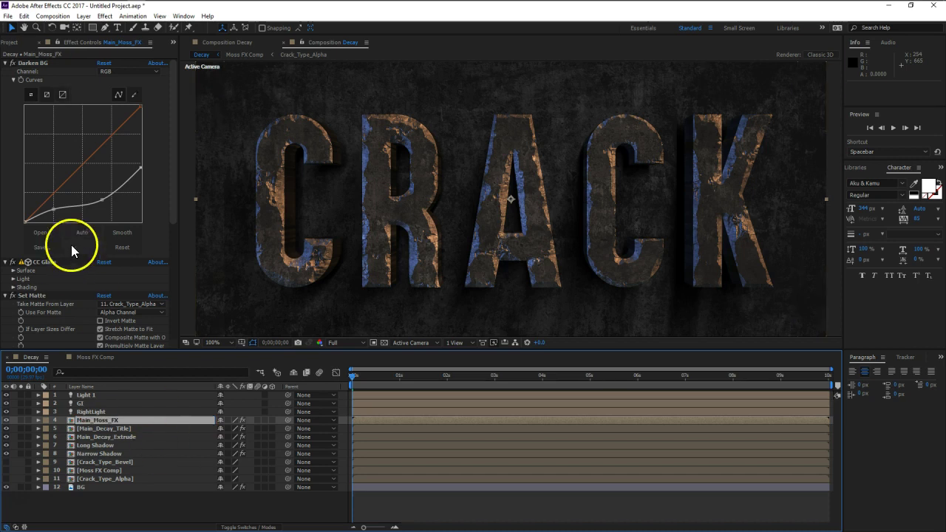
click(6, 63)
click(39, 76)
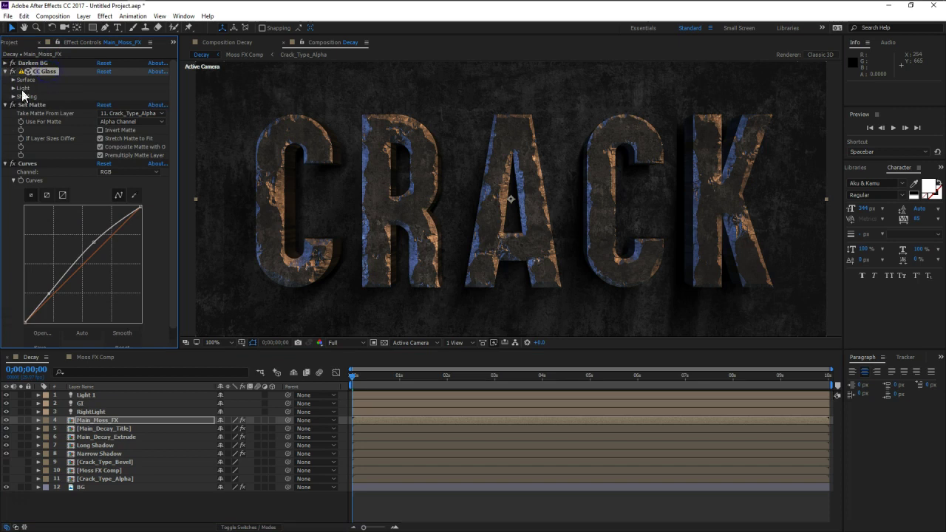
click(13, 79)
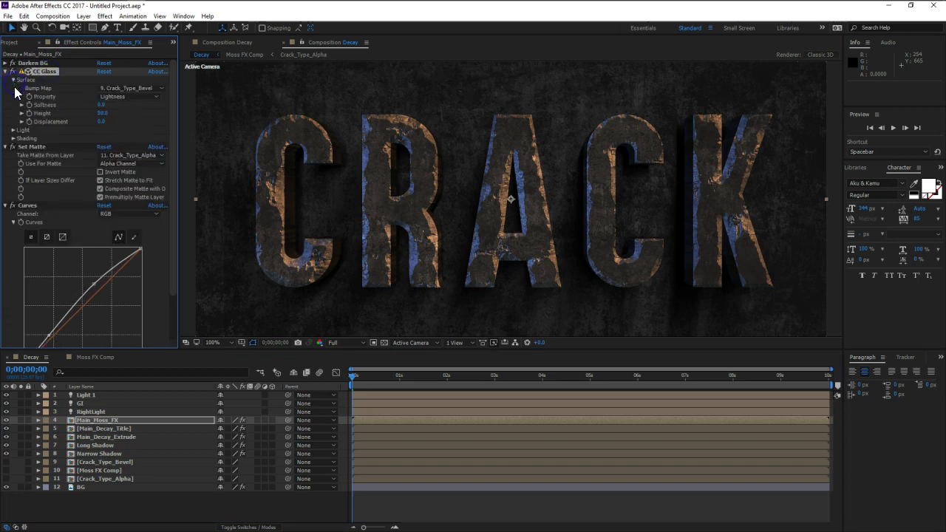
click(138, 90)
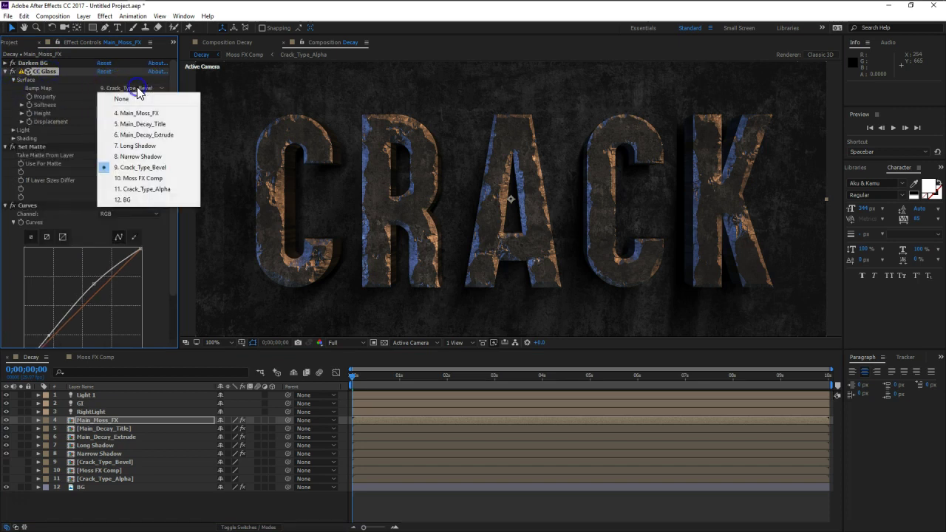
click(143, 180)
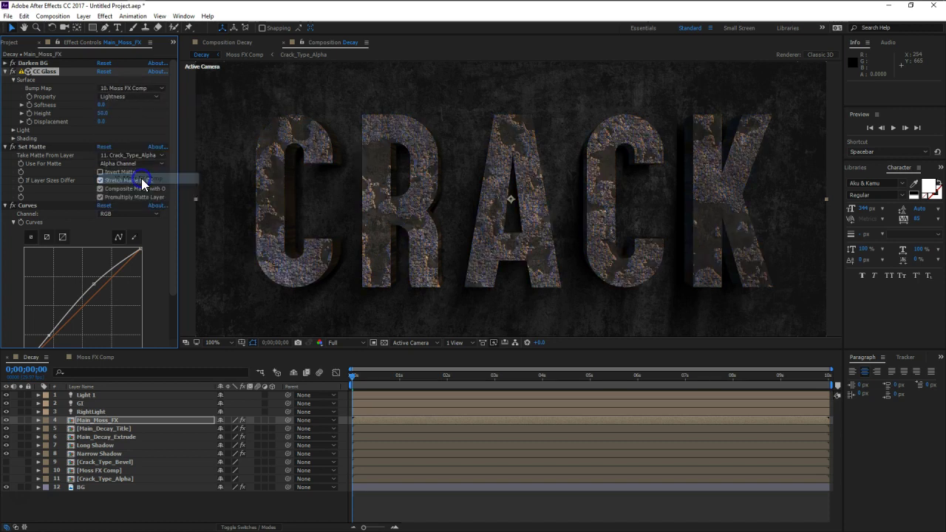
Solo Main_Moss_FX and turn off its CC Glass effect
click(21, 420)
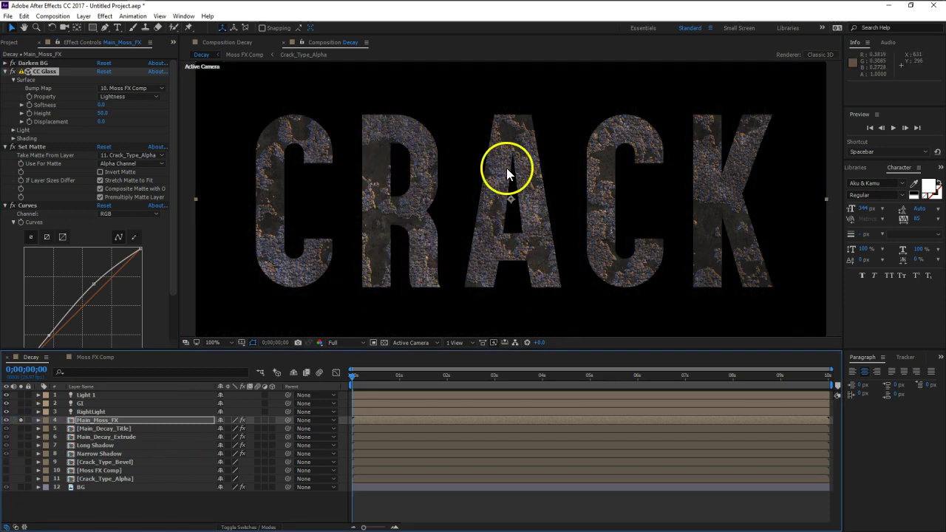
click(9, 71)
click(5, 71)
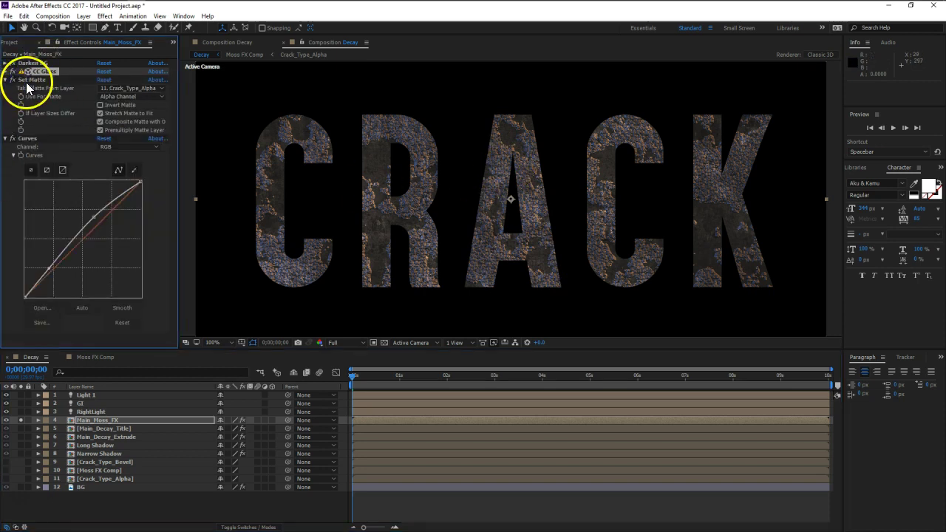
Check Set Matte's Take Matte From Layer source and keep the comp background black
click(30, 80)
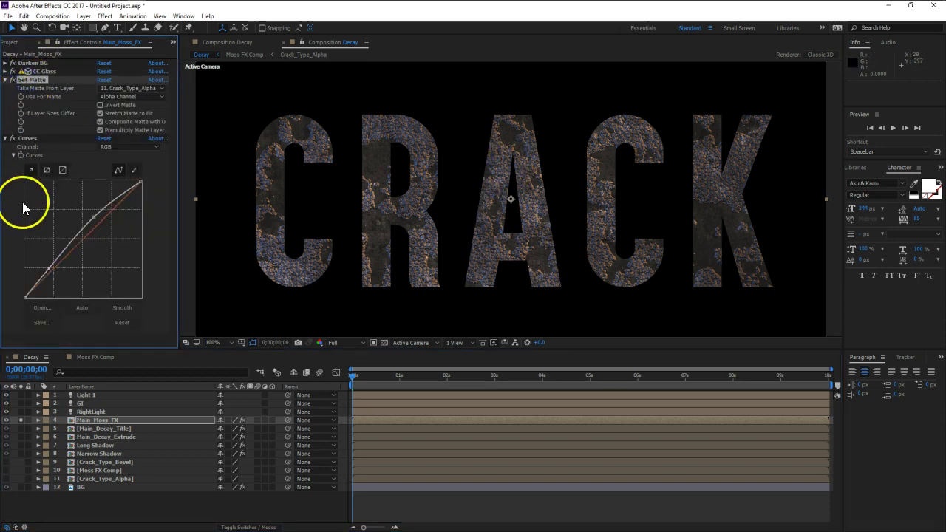
click(132, 88)
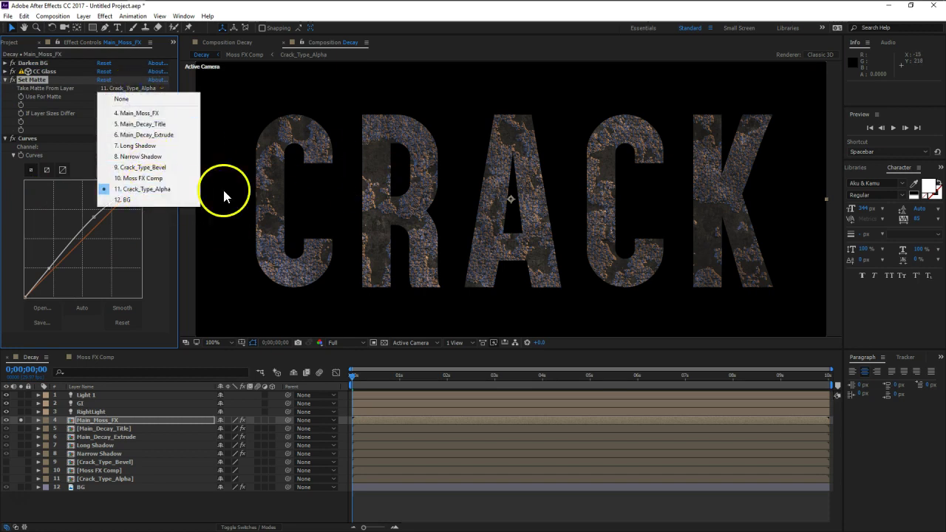
click(209, 510)
click(378, 343)
click(381, 342)
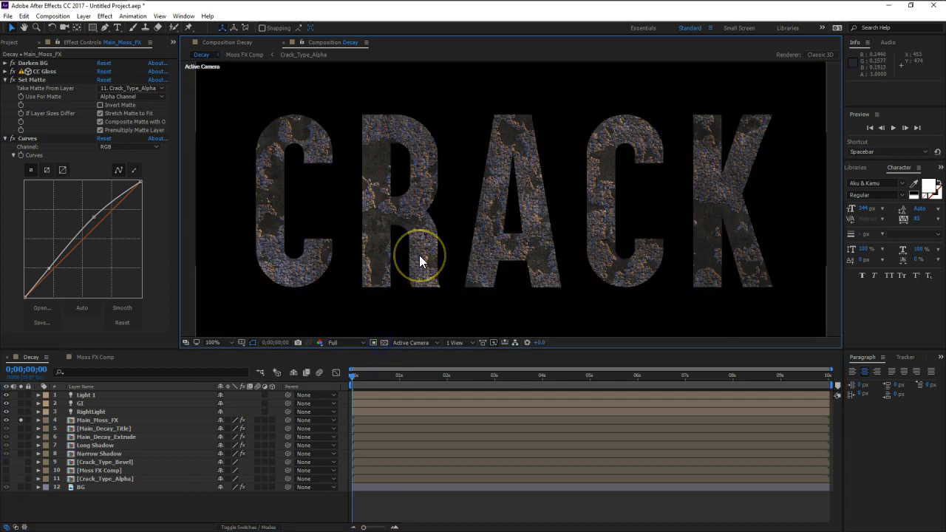
click(404, 269)
click(317, 274)
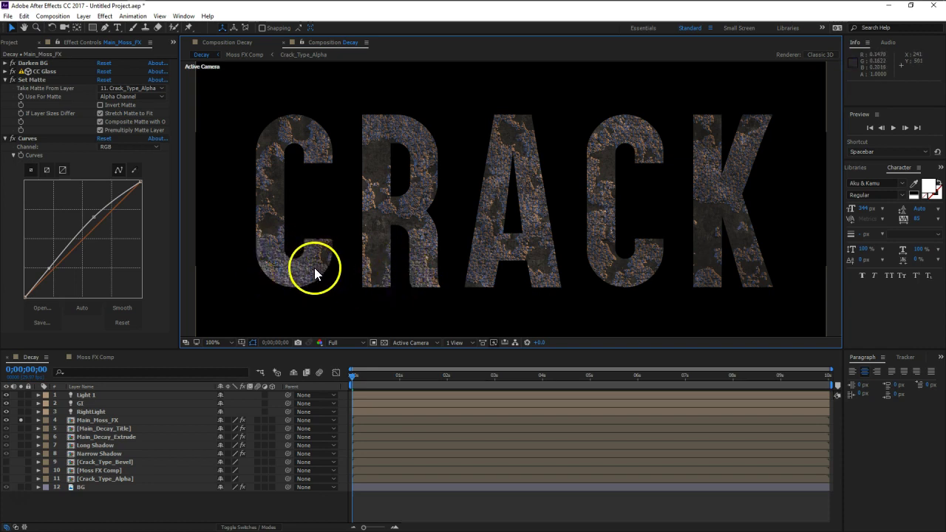
click(290, 231)
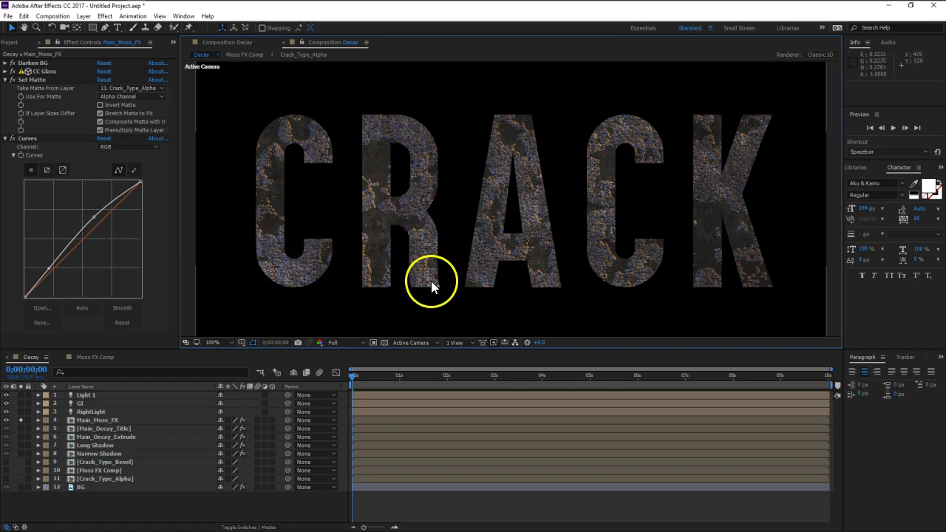
Duplicate the Set Matte effect to create Set Matte 2
click(40, 81)
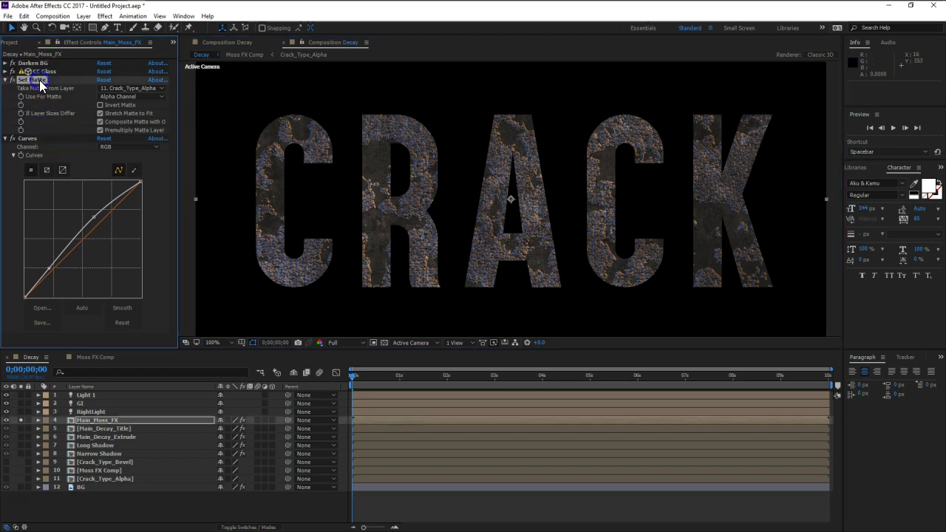
key(ctrl+d)
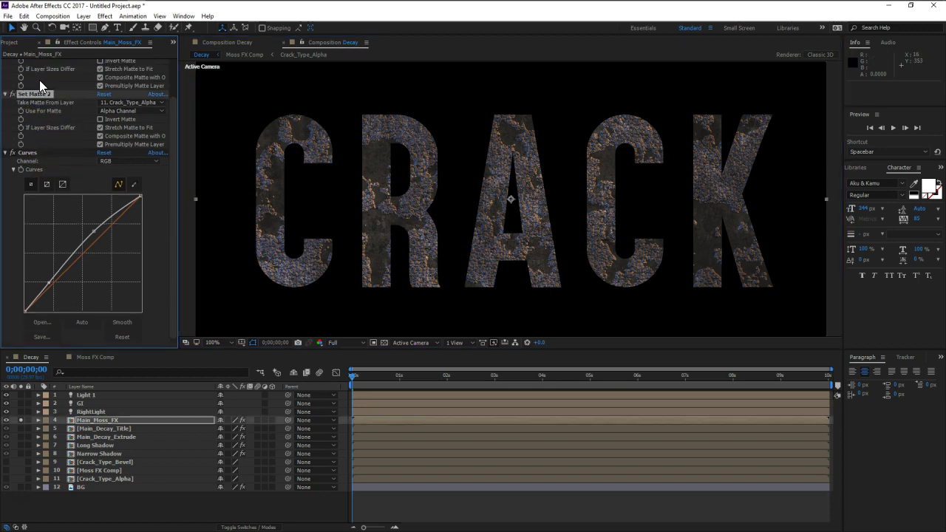
click(33, 82)
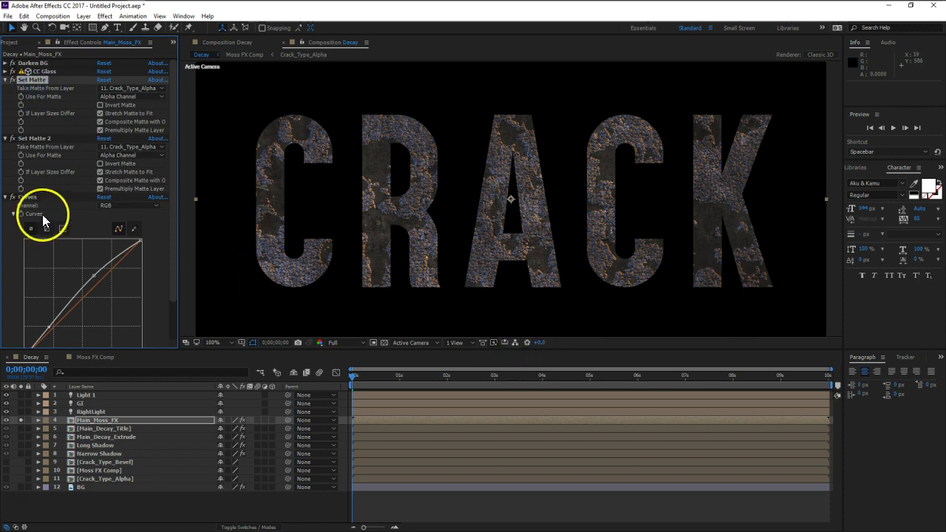
click(33, 139)
click(291, 233)
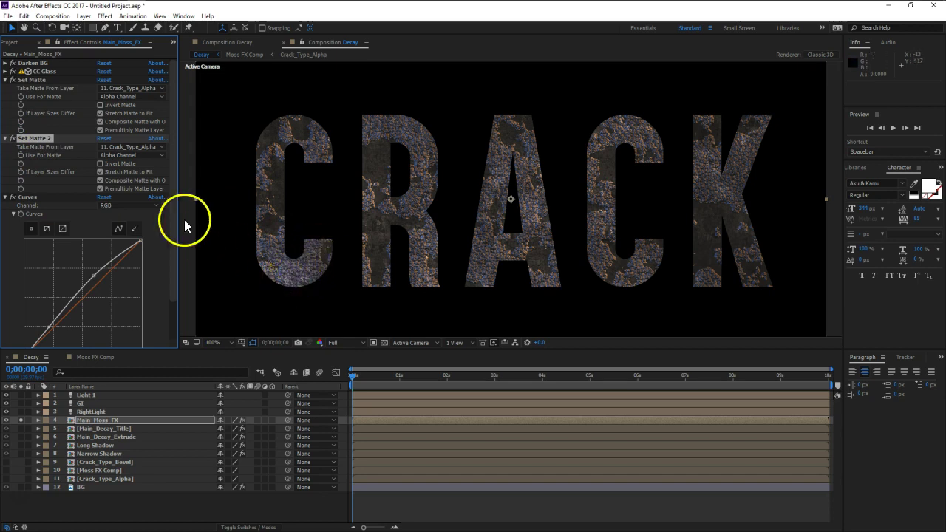
Take Set Matte 2's matte from 10. Moss FX Comp and view it over the transparency grid
click(137, 147)
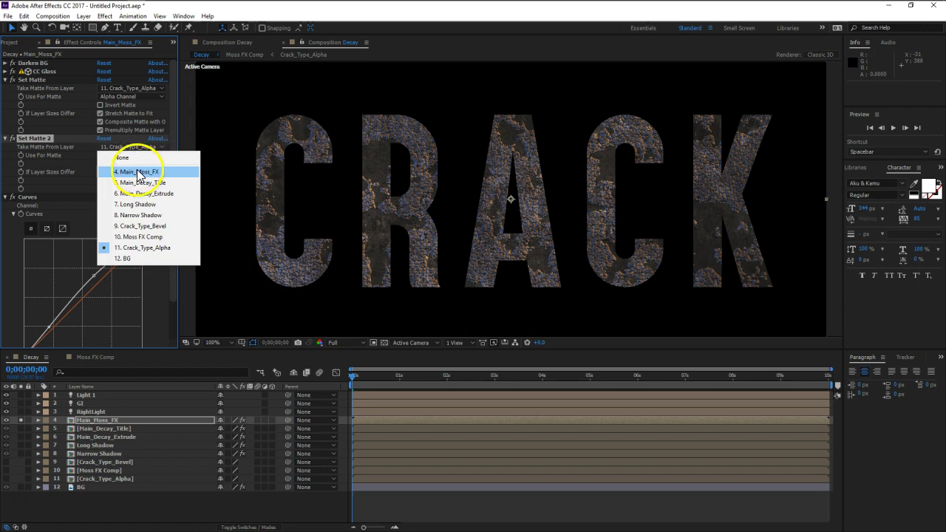
click(147, 236)
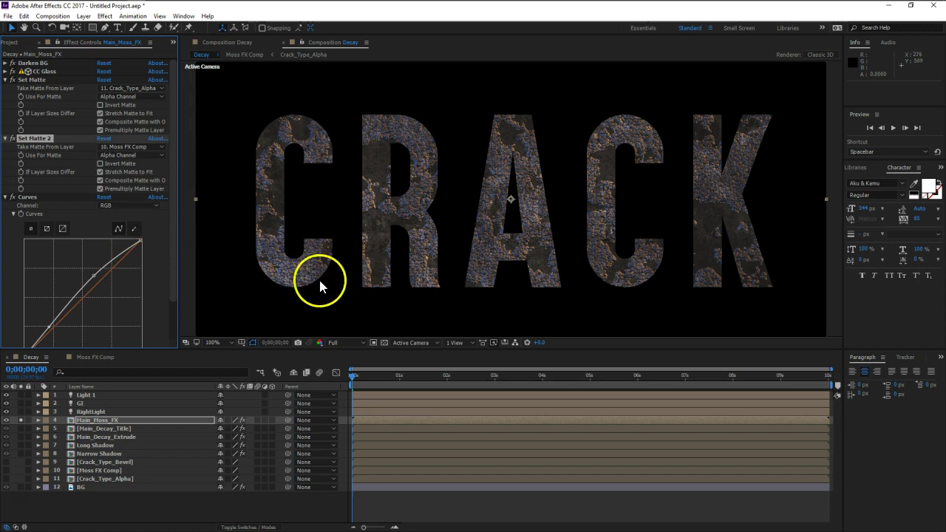
click(384, 342)
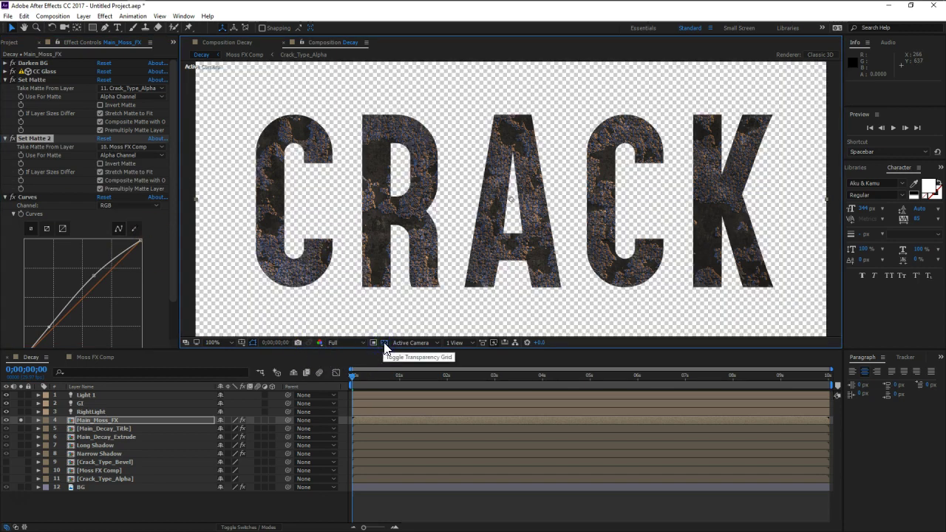
click(89, 422)
click(6, 198)
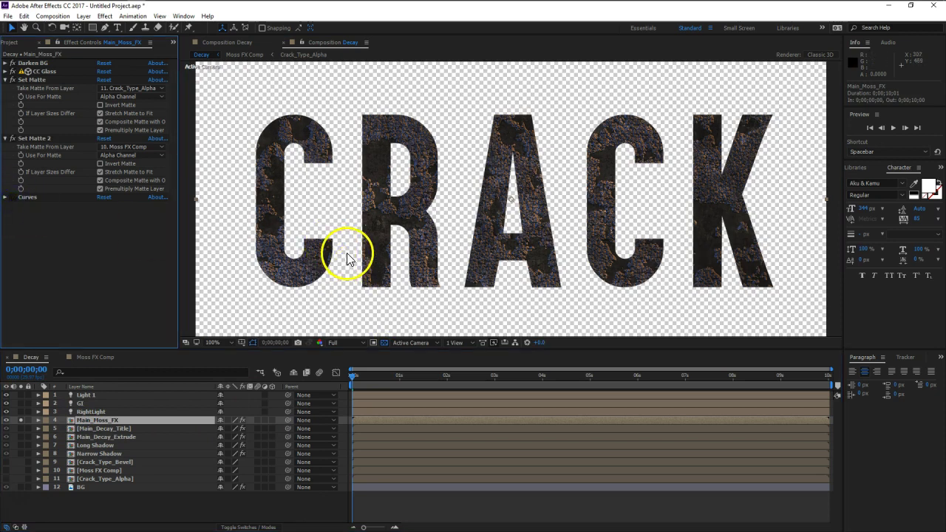
Switch Set Matte 2's matte channel to Luminance, checking the R and A letters at 200%
key(period)
drag(329, 250, 423, 215)
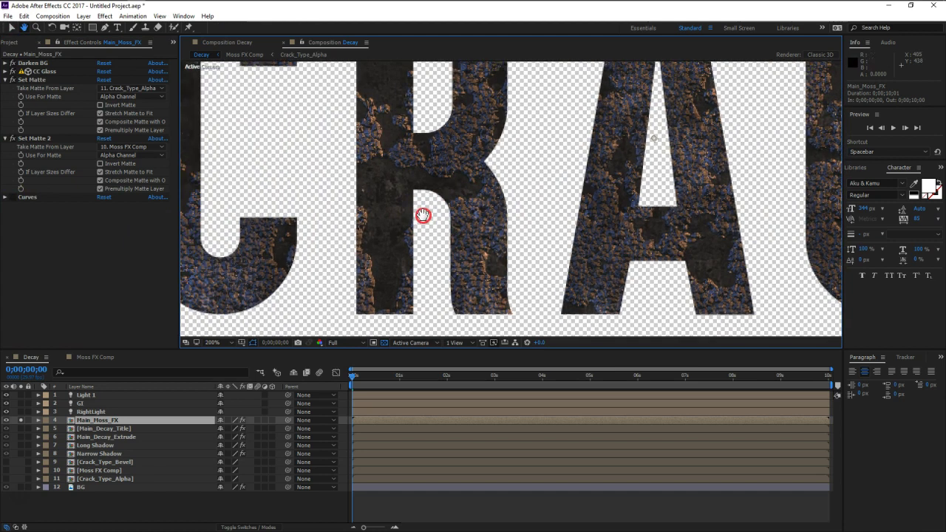
click(136, 155)
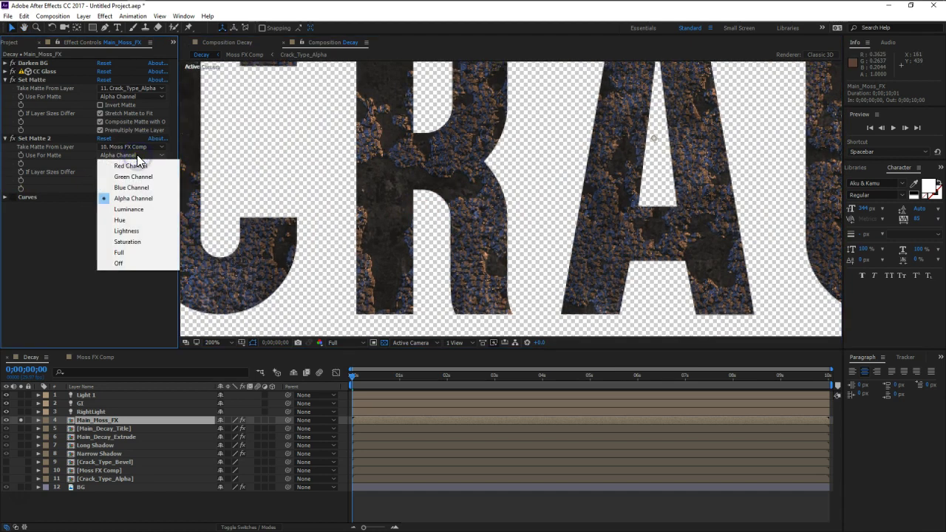
click(116, 305)
click(34, 80)
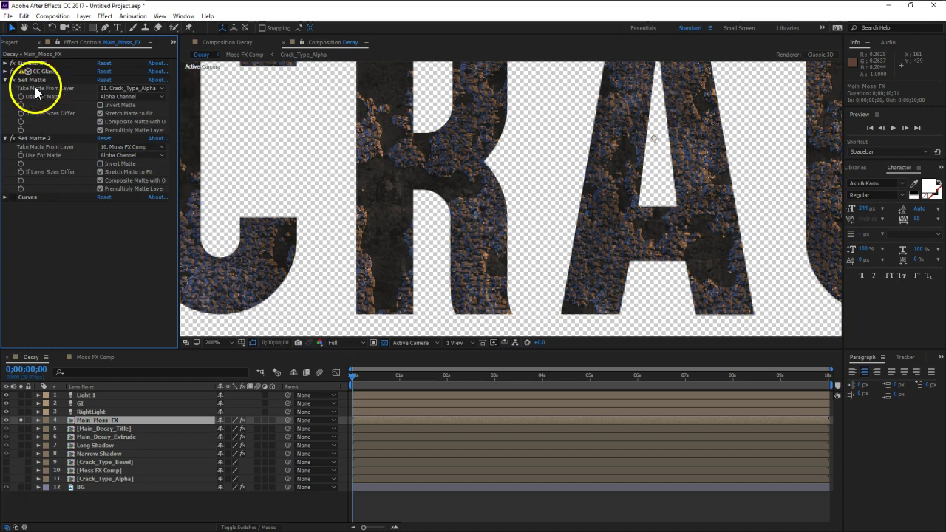
click(39, 140)
click(119, 156)
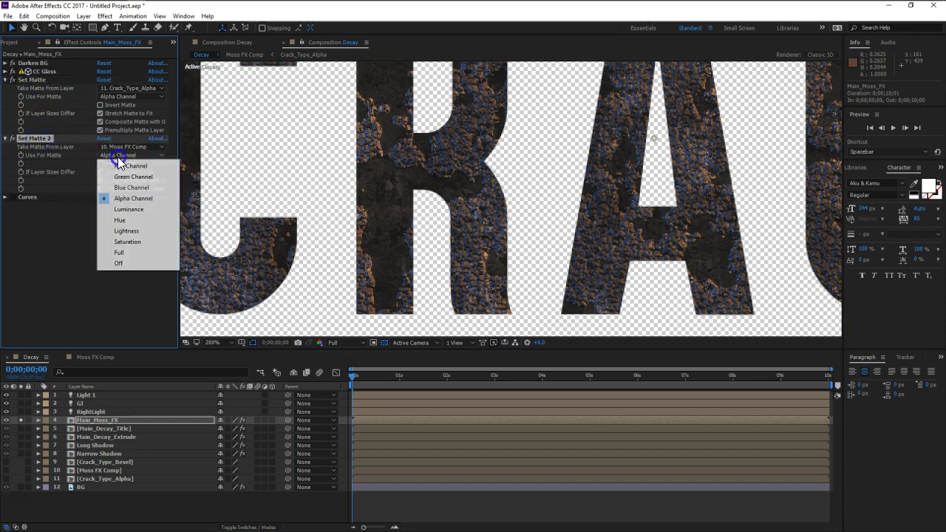
click(128, 209)
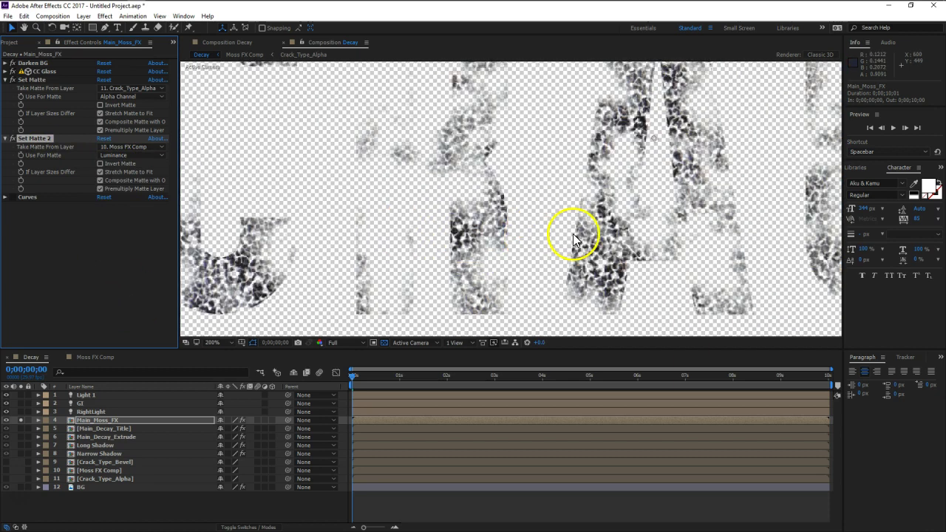
Reframe the whole CRACK title and show the moss against black instead of the checkerboard
click(591, 218)
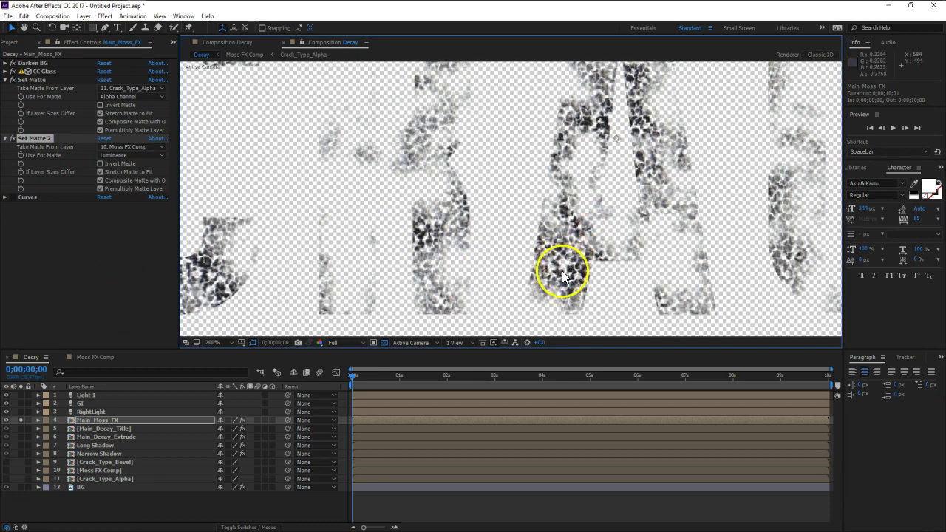
drag(555, 154, 561, 180)
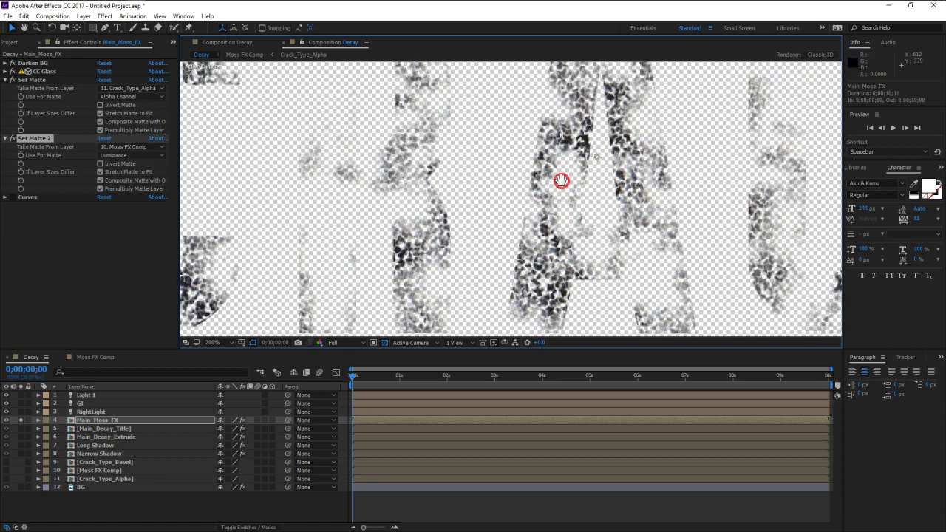
scroll(562, 180, down, 2)
drag(448, 204, 460, 205)
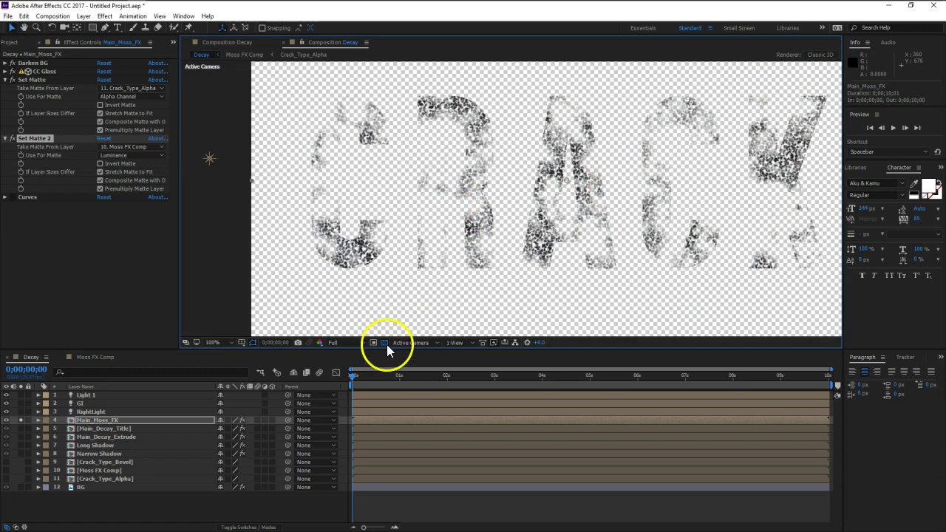
click(384, 342)
scroll(371, 270, up, 2)
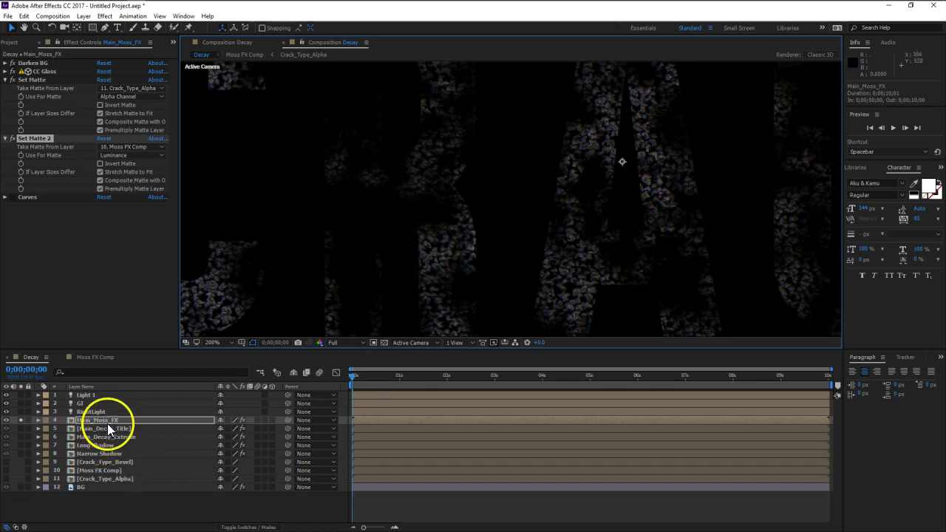
Enable Curves on Main_Moss_FX and bend its Alpha channel curve to thin the moss patches
click(12, 197)
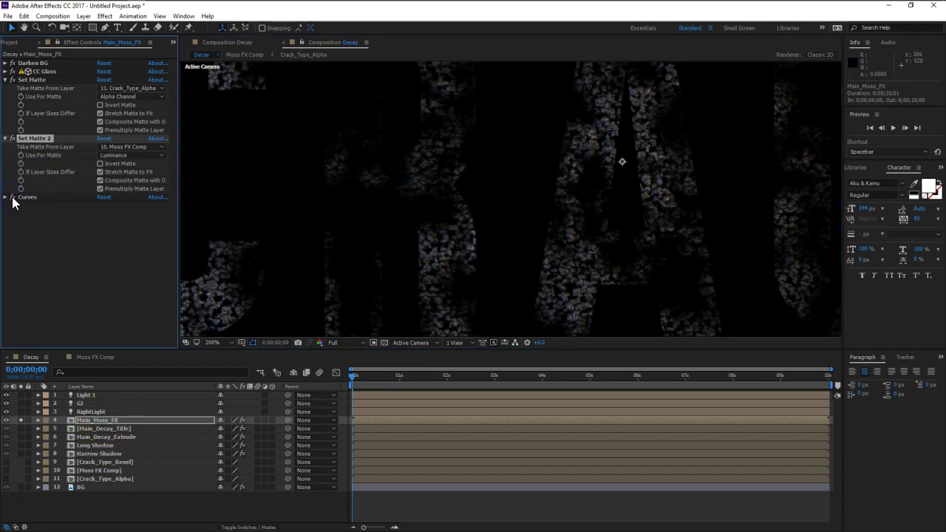
click(5, 198)
drag(89, 232, 123, 169)
drag(89, 228, 93, 231)
click(126, 160)
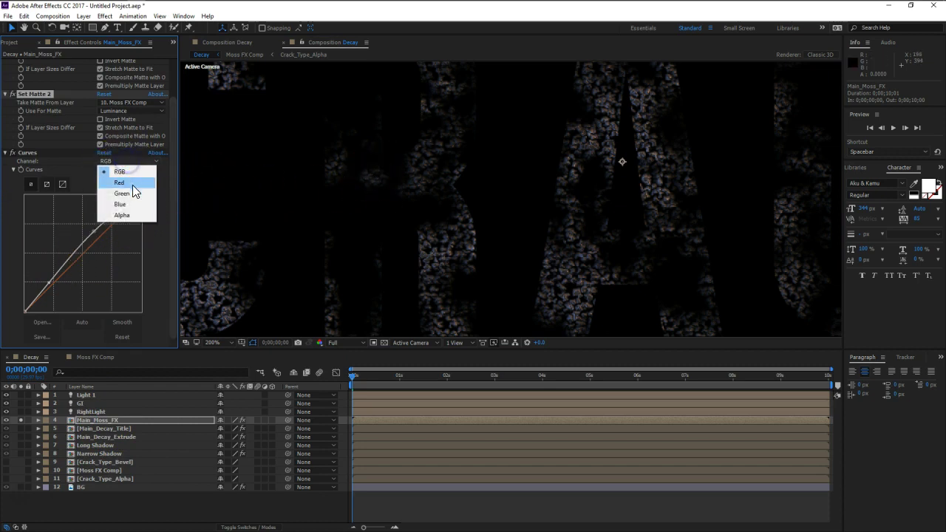
click(123, 215)
drag(88, 248, 74, 228)
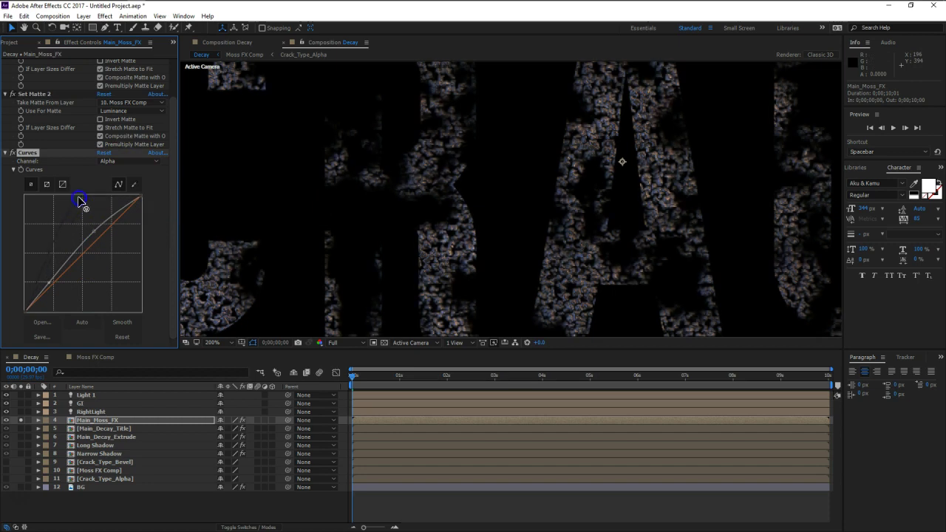
mouse_move(68, 272)
mouse_down()
mouse_move(44, 279)
mouse_move(53, 300)
mouse_up()
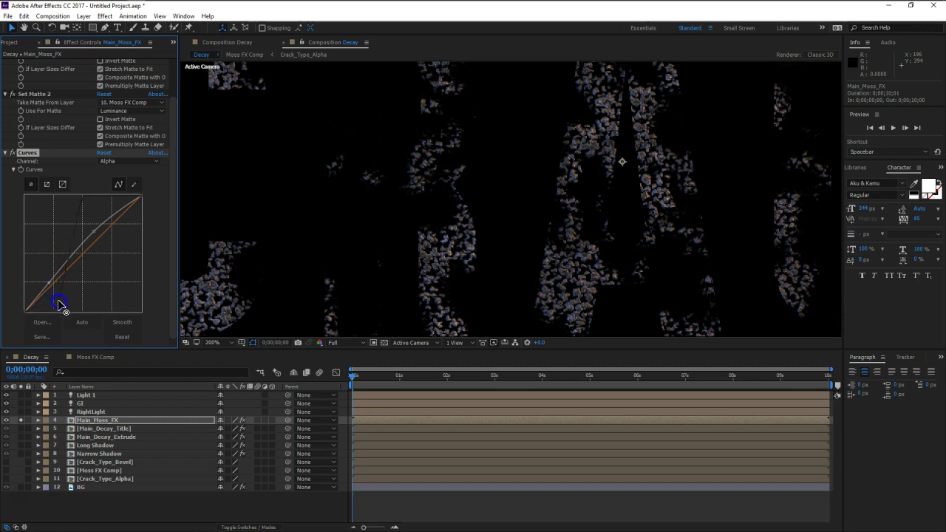
scroll(584, 201, down, 1)
scroll(586, 199, up, 1)
scroll(490, 214, down, 1)
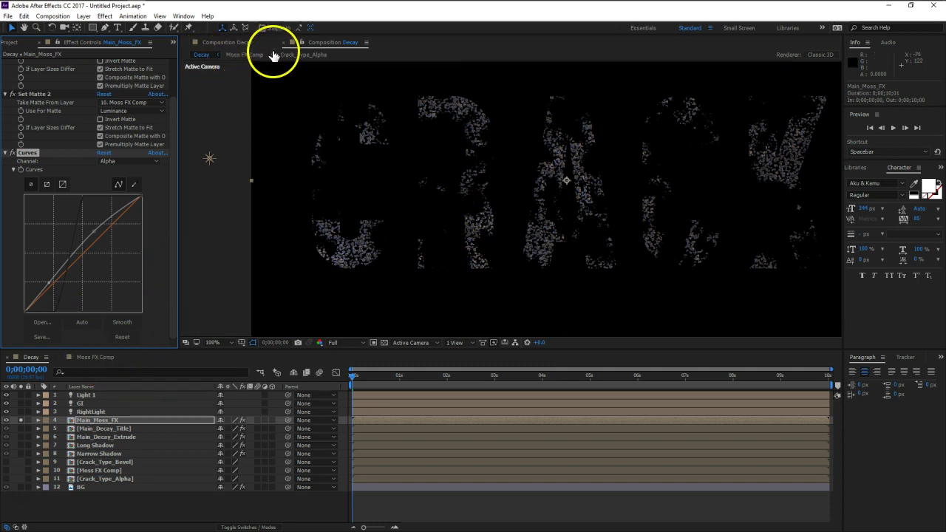
Lock the Decay viewer, close the duplicate viewer, and open the Moss FX Comp timeline
click(300, 44)
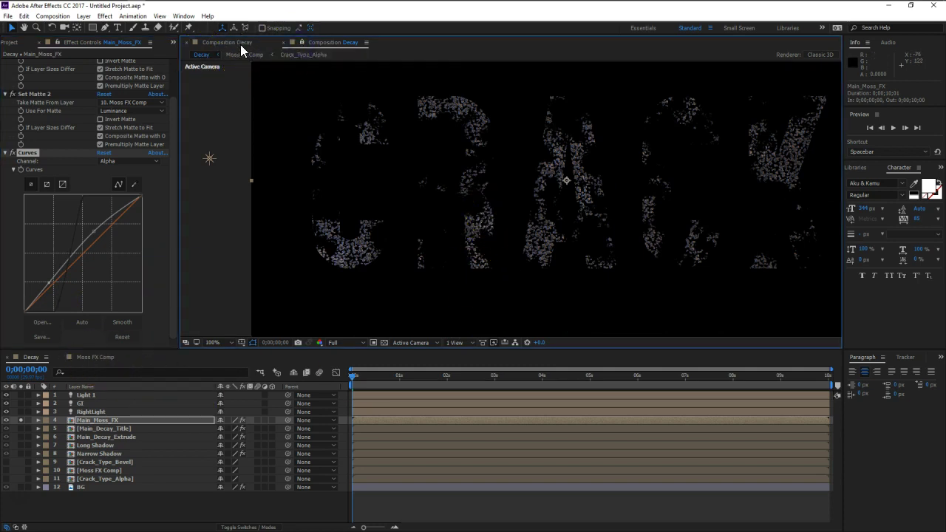
click(301, 42)
click(284, 42)
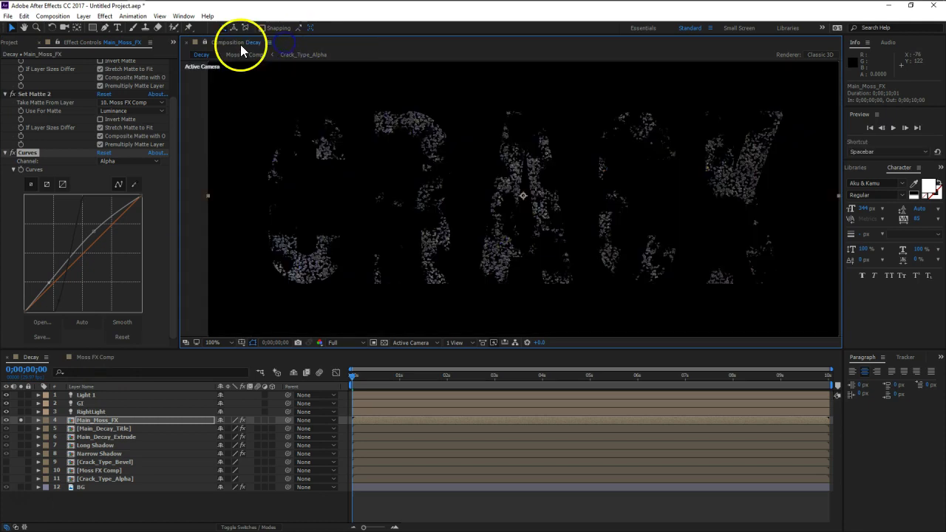
key(period)
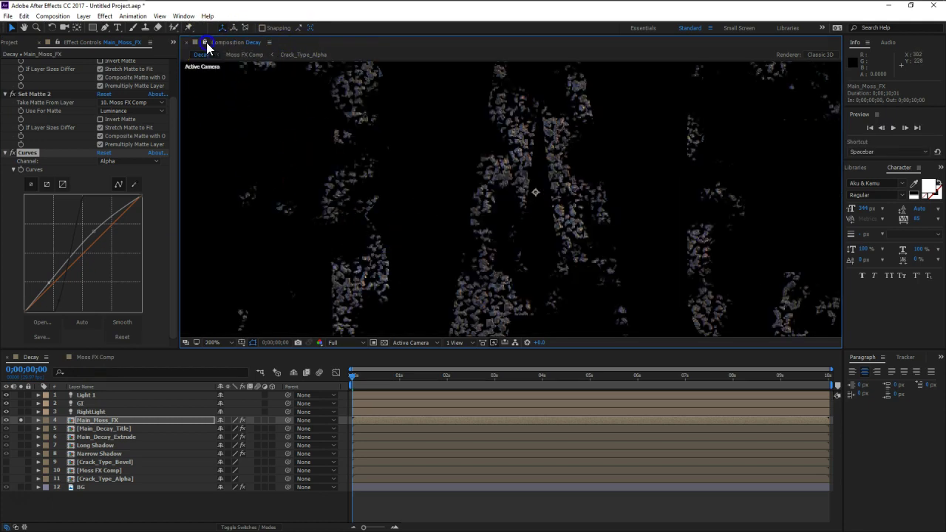
click(94, 358)
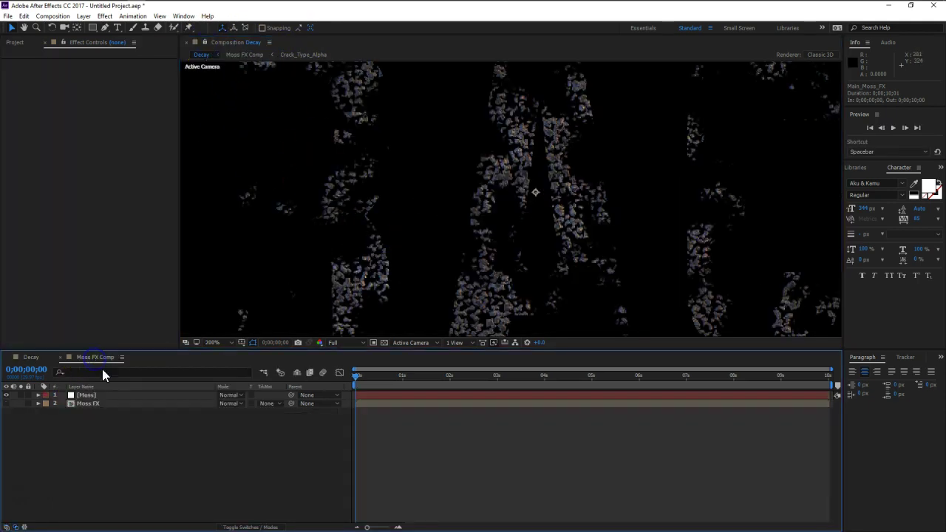
On the Moss layer, adjust Fractal Noise brightness, try the Rocky type, and raise contrast to 166
click(98, 396)
scroll(92, 255, down, 3)
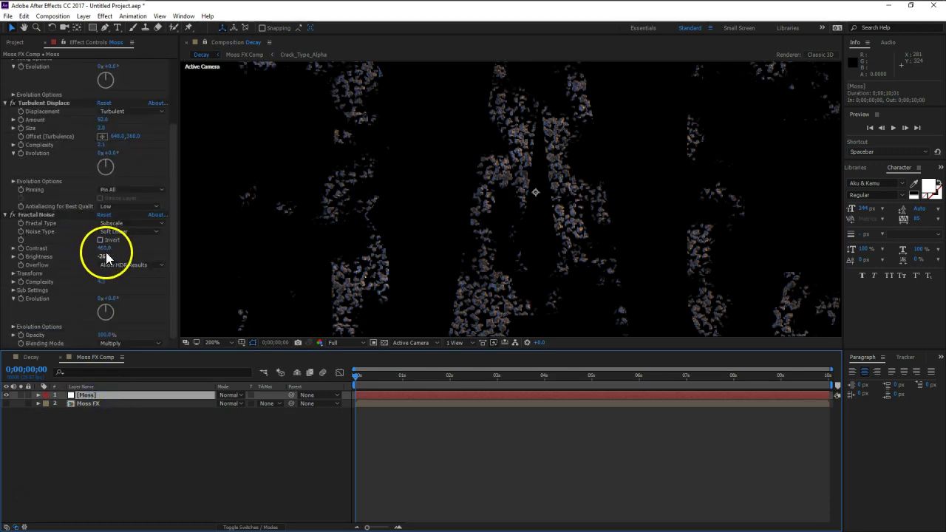
mouse_move(105, 256)
mouse_down()
mouse_move(117, 256)
mouse_move(86, 258)
mouse_up()
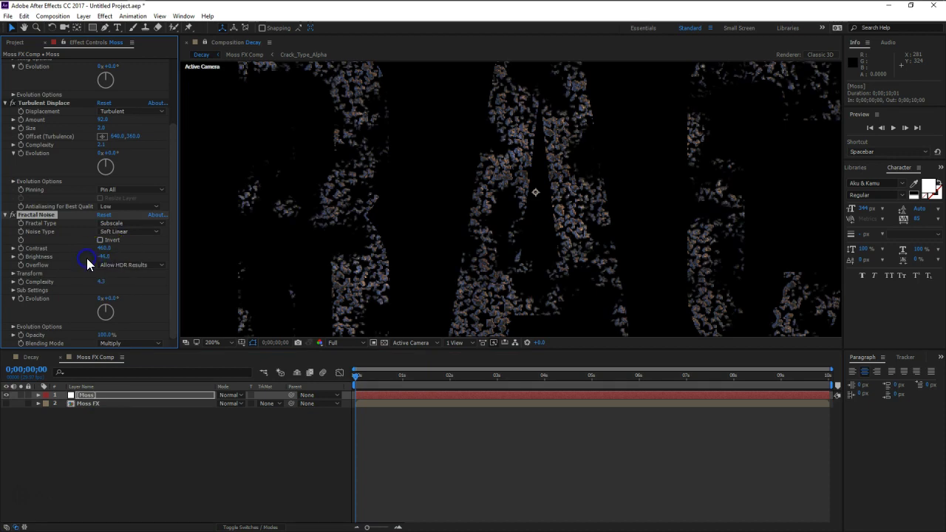
scroll(362, 234, down, 2)
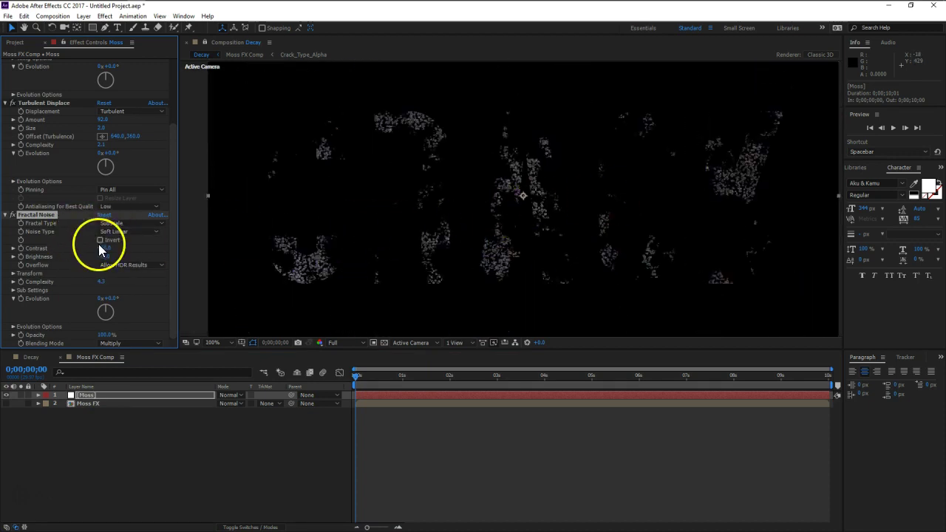
click(125, 223)
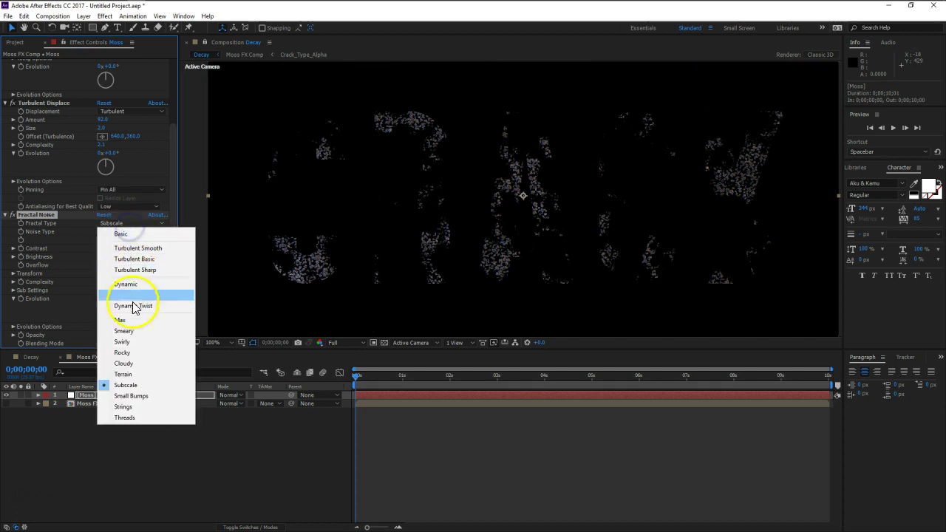
click(133, 352)
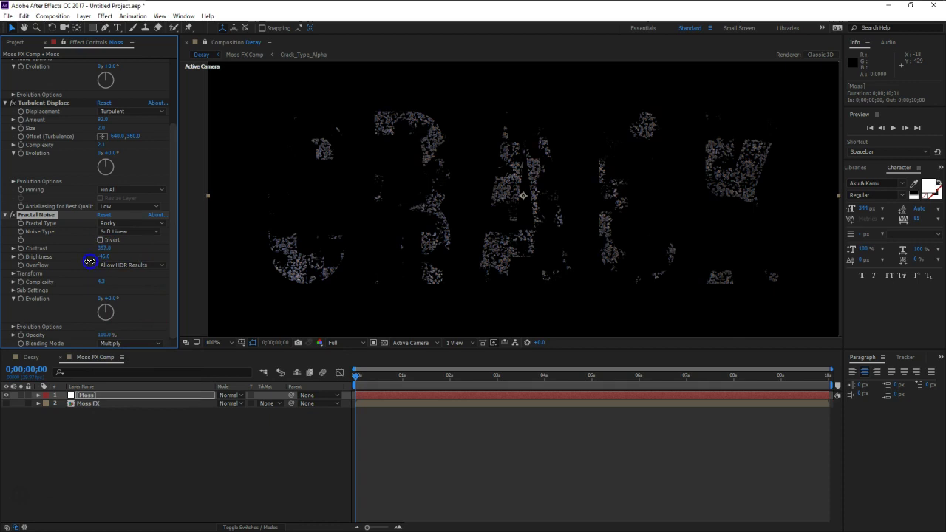
click(43, 260)
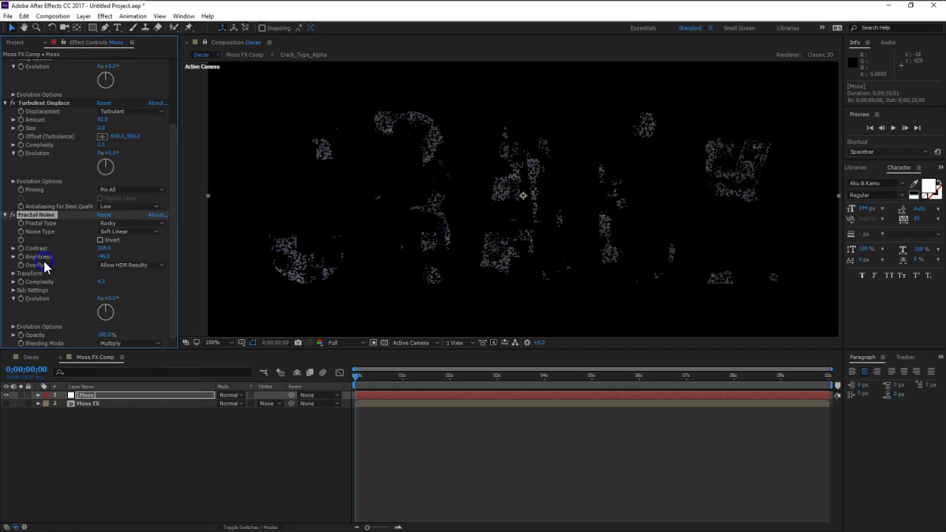
drag(100, 244, 67, 258)
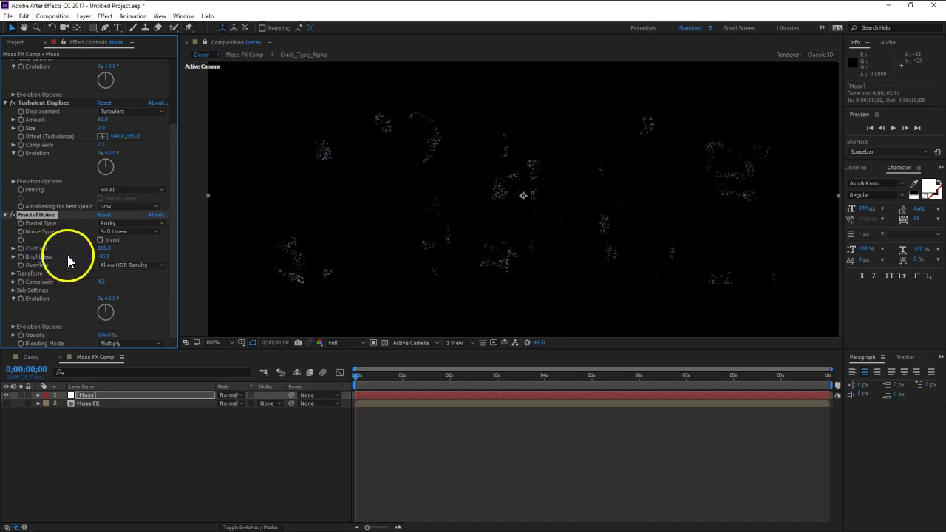
Lower Fractal Noise brightness to about -35, set Fractal Type to Basic, and return to Decay
key(period)
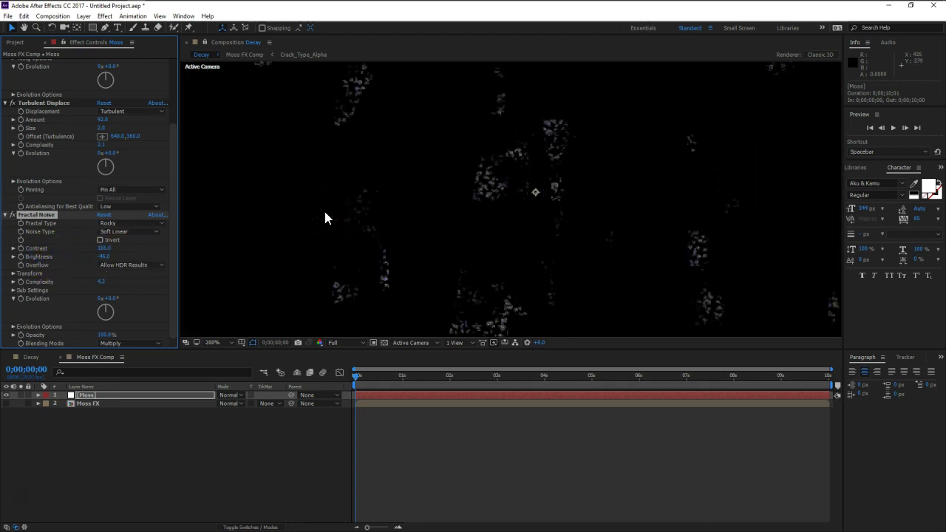
key(comma)
click(106, 256)
drag(112, 256, 102, 283)
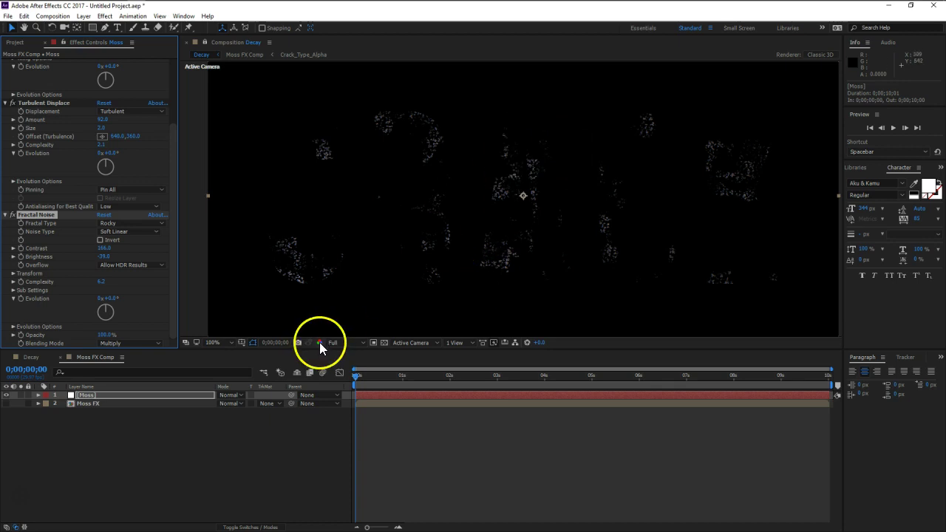
click(130, 223)
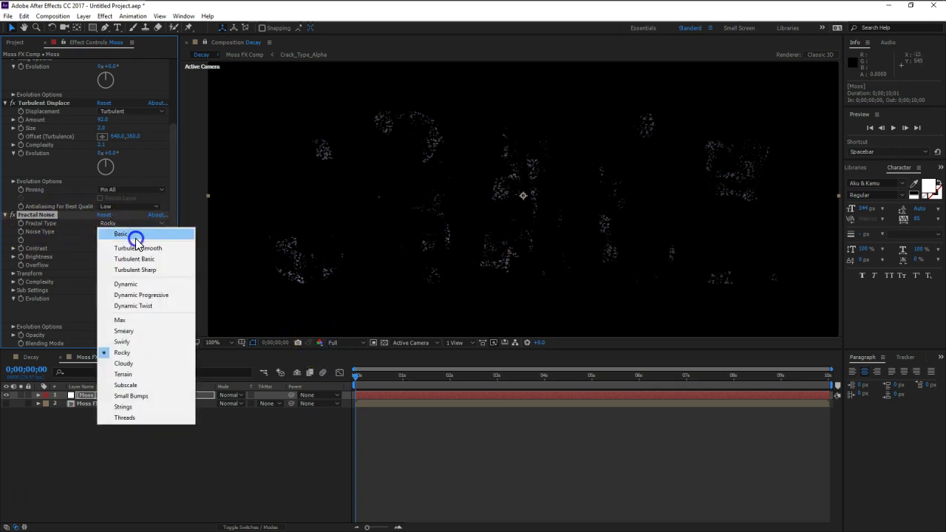
click(136, 237)
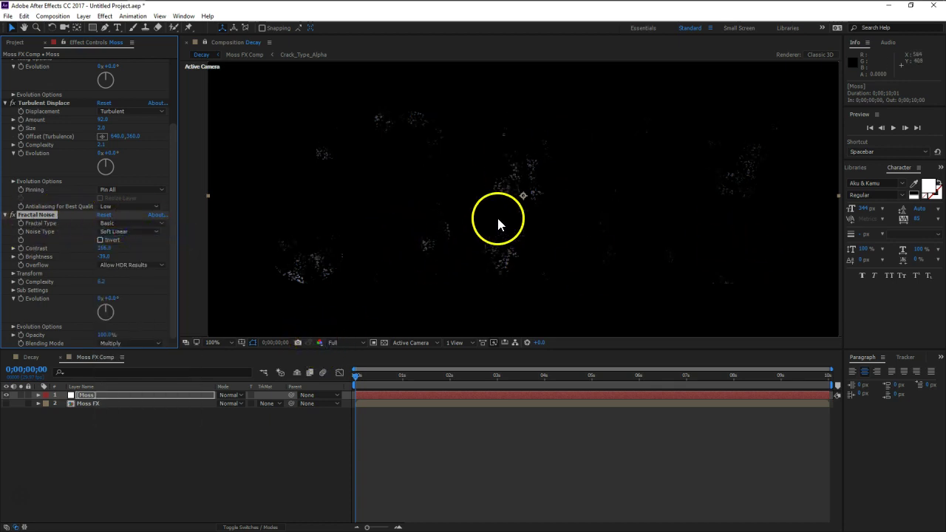
click(31, 357)
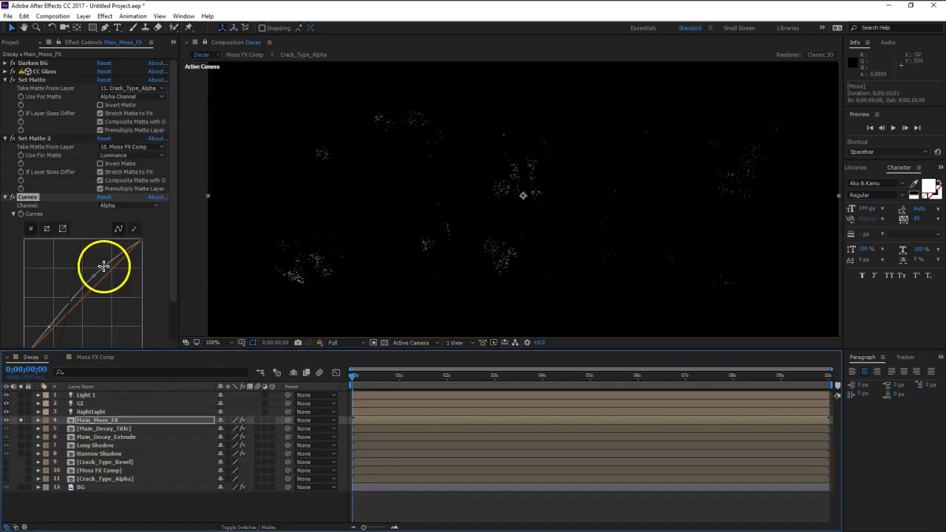
key(period)
drag(441, 236, 560, 238)
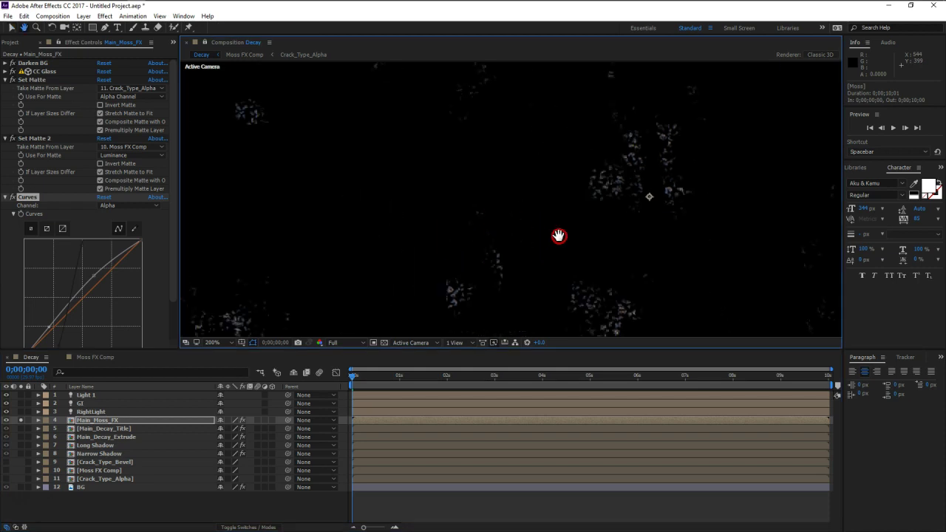
click(21, 419)
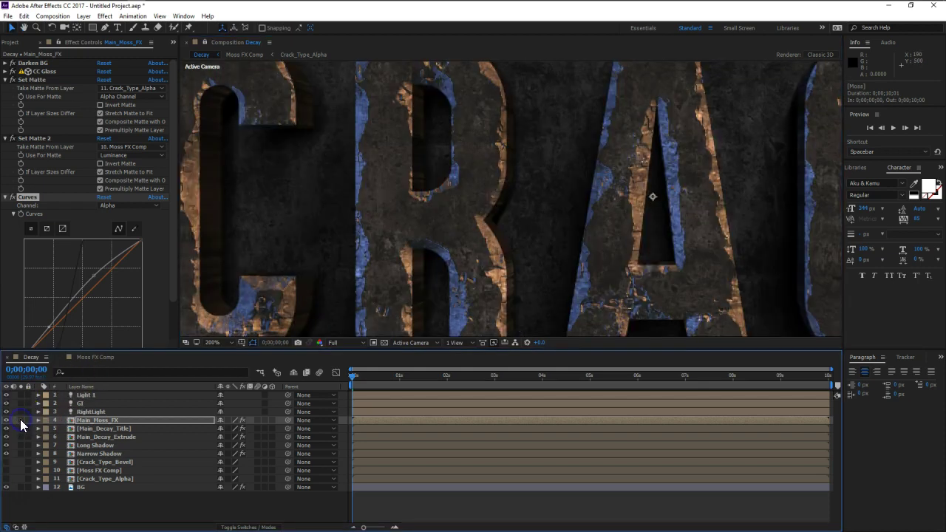
drag(660, 264, 429, 281)
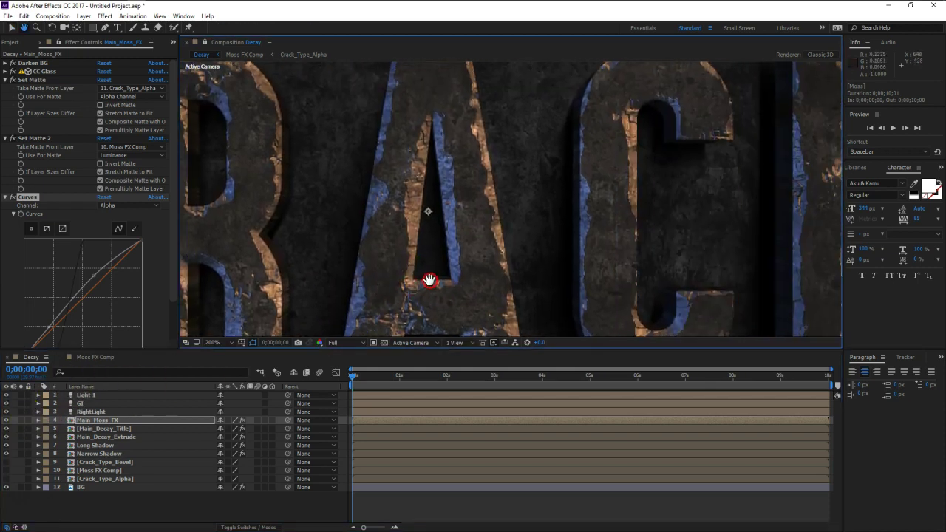
mouse_move(667, 148)
mouse_down()
mouse_move(427, 200)
mouse_move(556, 249)
mouse_up()
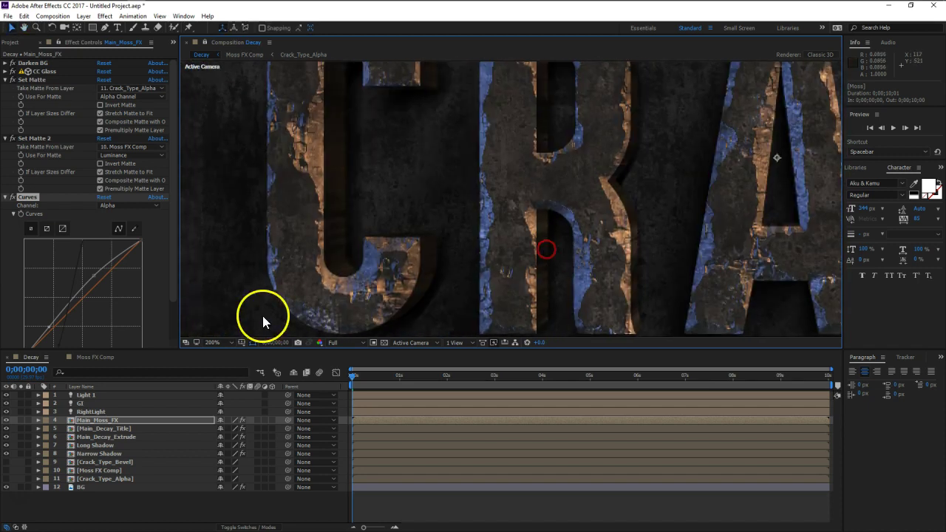
In Moss FX Comp, push the Moss layer's Fractal Noise contrast up to 371 for grittier moss
click(90, 359)
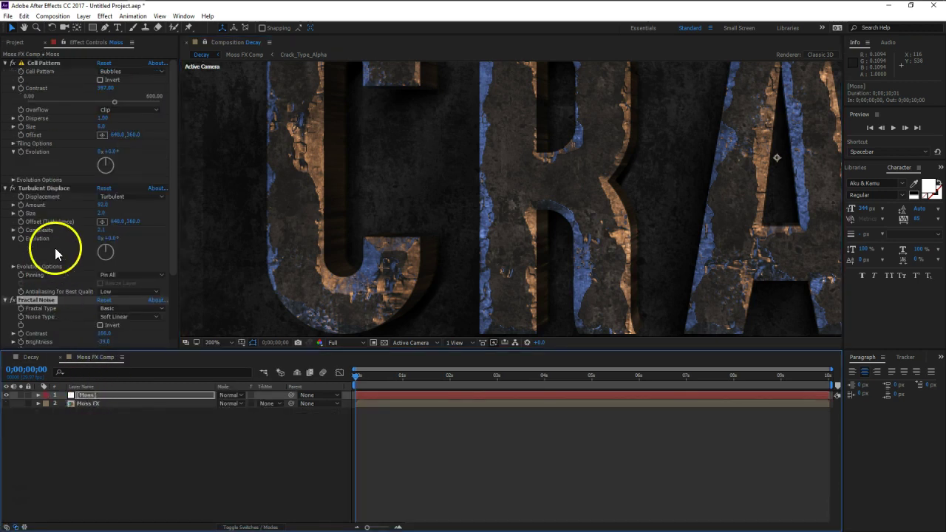
scroll(72, 227, down, 3)
scroll(55, 240, down, 2)
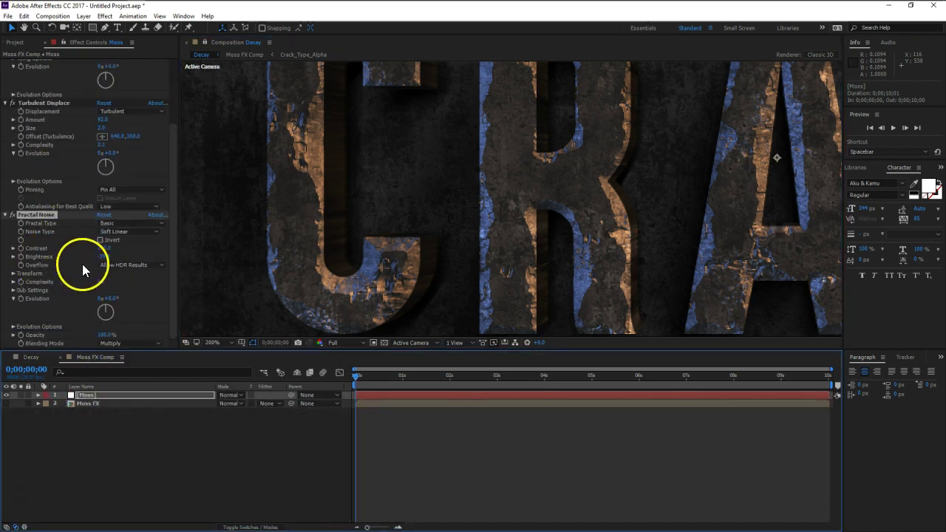
mouse_move(104, 249)
mouse_down()
mouse_move(102, 258)
mouse_move(144, 264)
mouse_move(99, 262)
mouse_up()
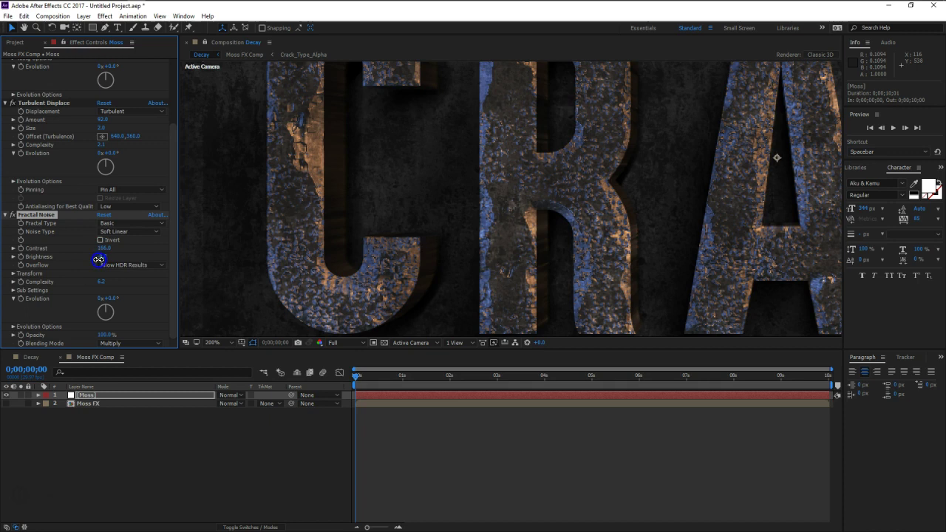
scroll(486, 206, down, 2)
click(497, 203)
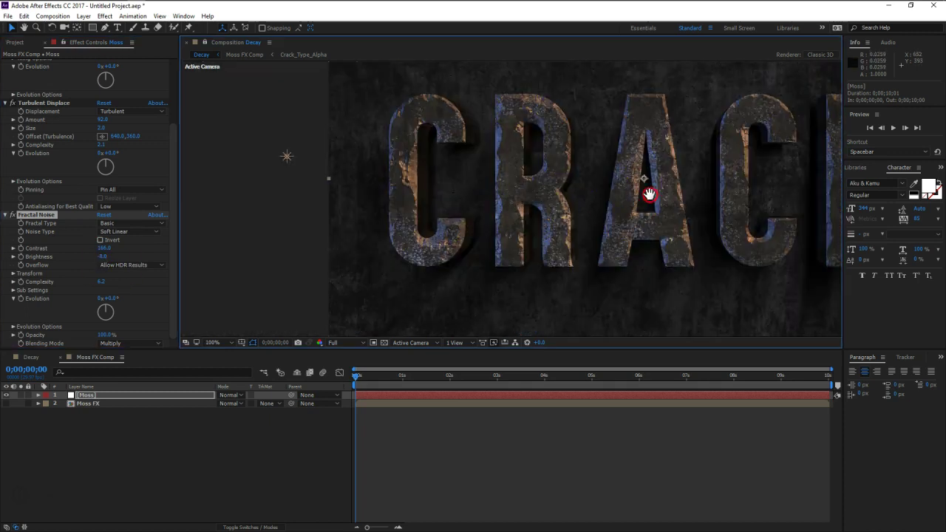
scroll(506, 221, up, 2)
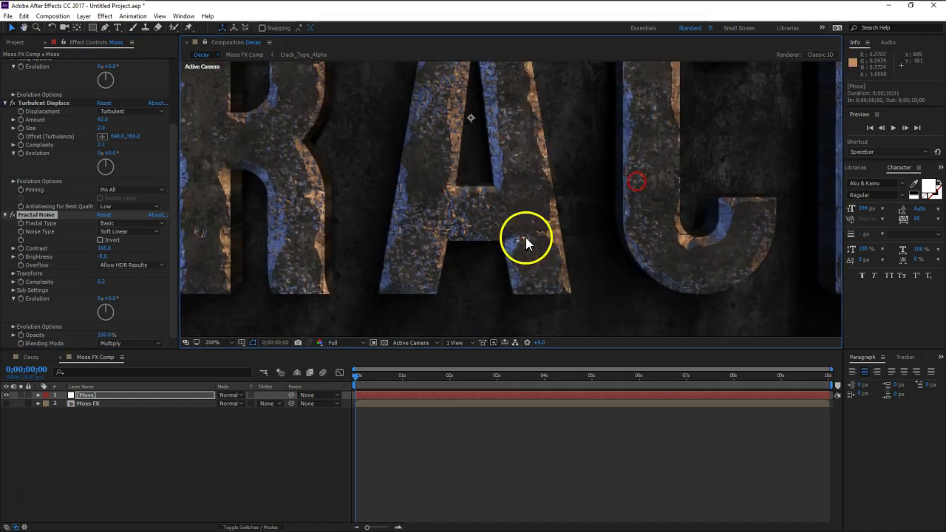
drag(100, 250, 203, 250)
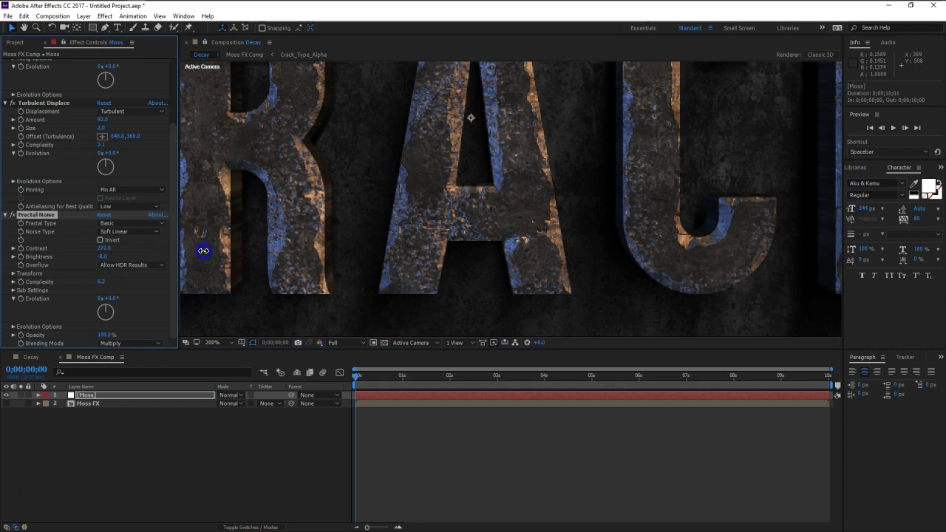
scroll(527, 179, down, 2)
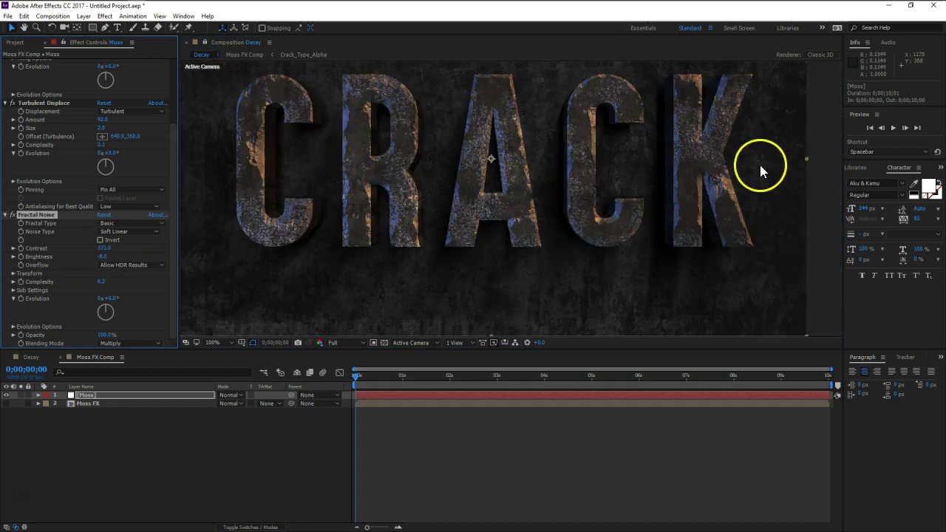
drag(305, 196, 391, 220)
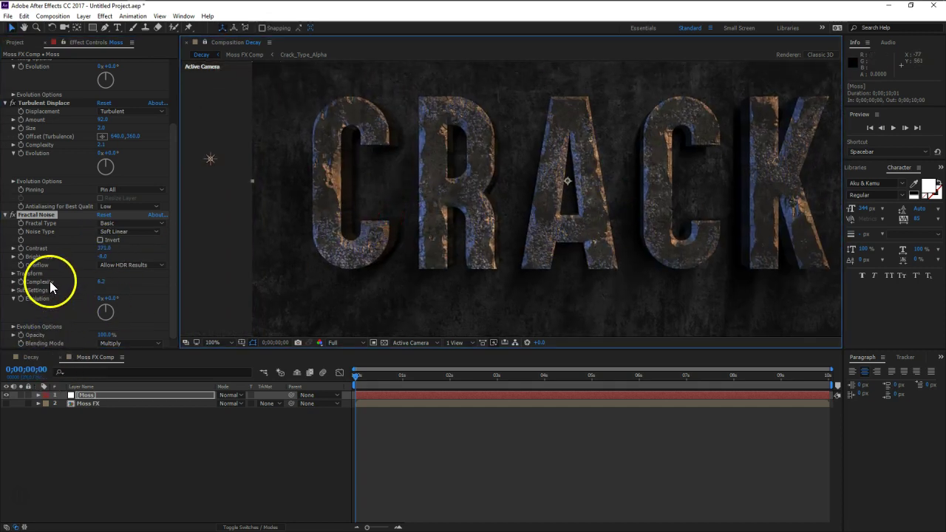
Back in Decay, fold the Set Matte effects and pull Main_Moss_FX's red Curves channel down
click(32, 359)
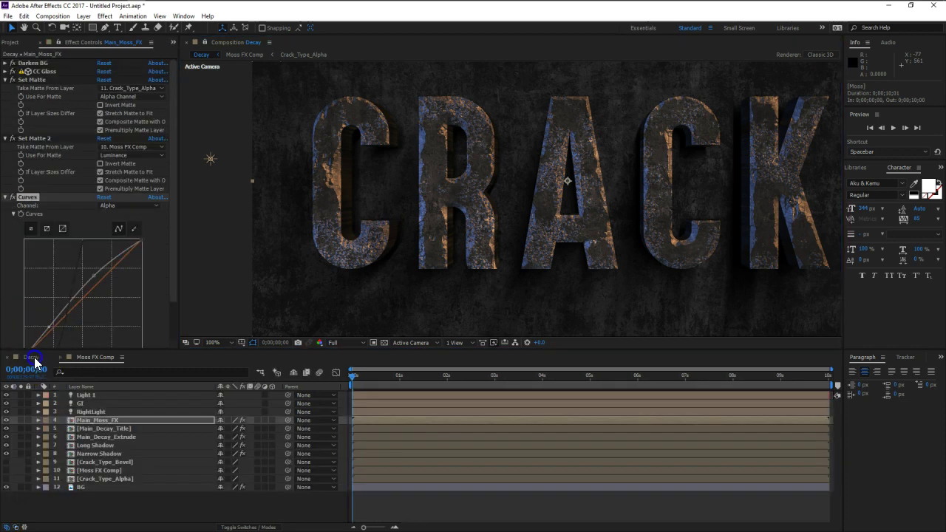
click(5, 138)
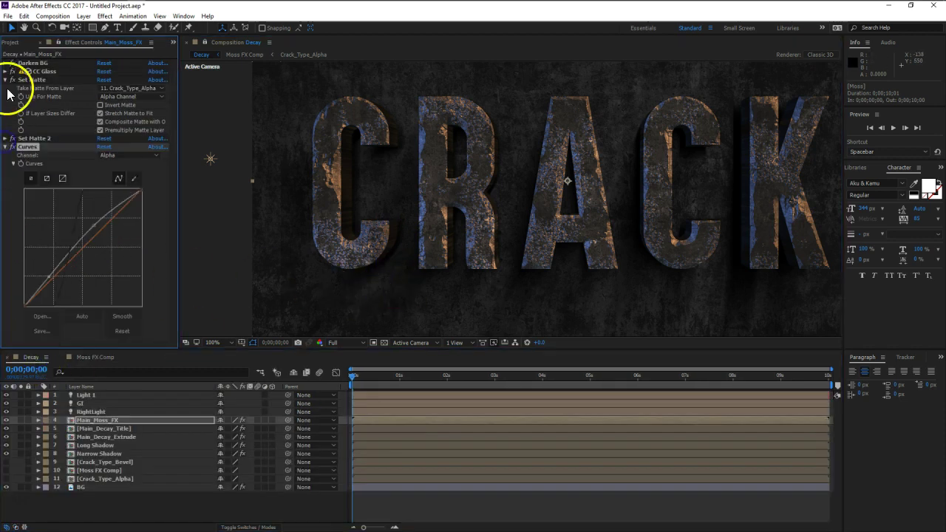
click(5, 79)
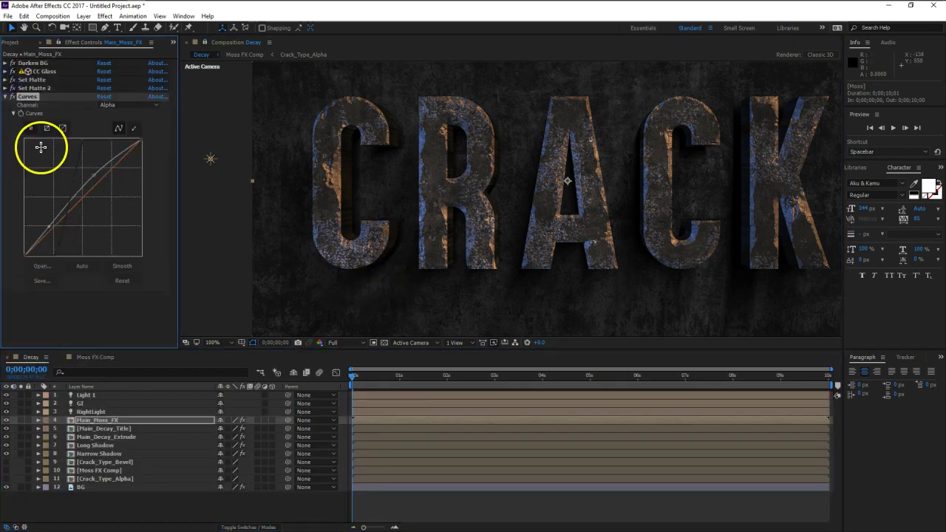
click(118, 104)
click(121, 115)
click(127, 106)
click(124, 124)
drag(90, 188, 99, 204)
Bend the green Curves channel up for greener moss and pull the blue channel down
click(112, 106)
click(121, 138)
drag(97, 186, 90, 182)
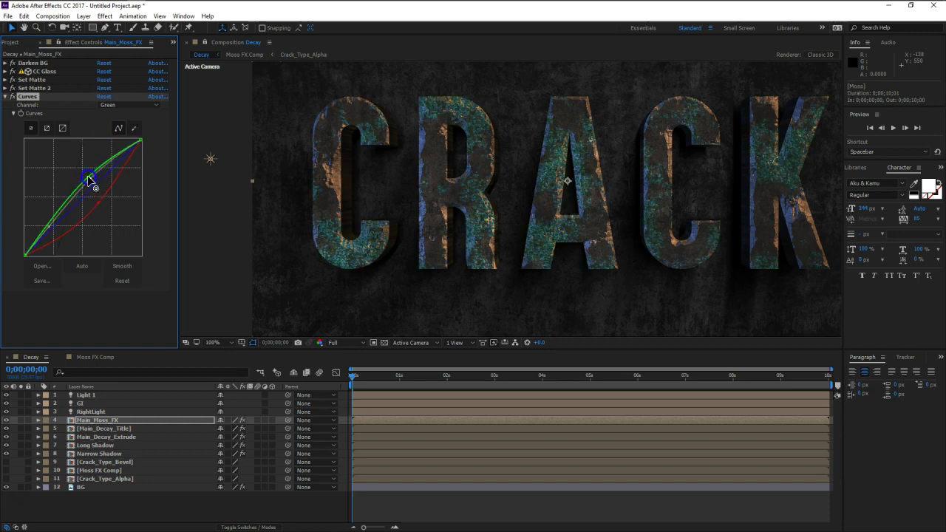
drag(90, 182, 86, 177)
drag(52, 204, 54, 224)
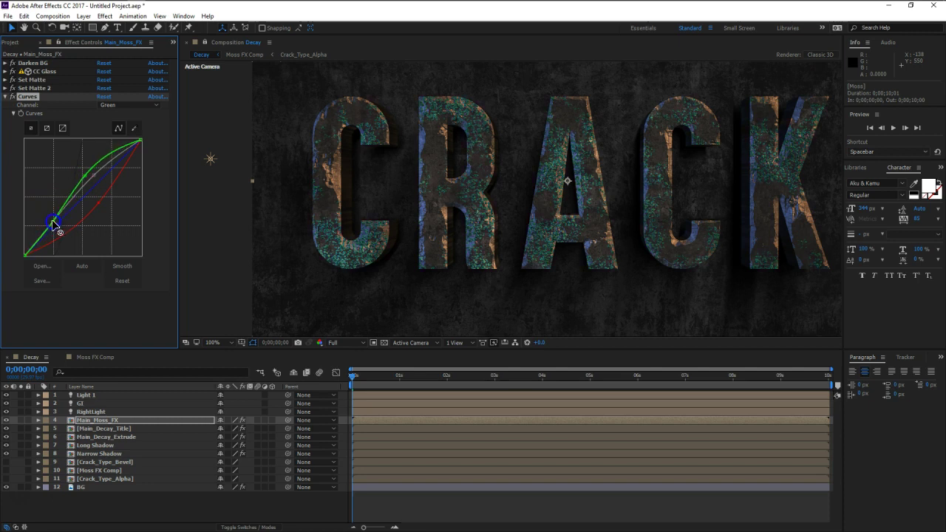
click(127, 105)
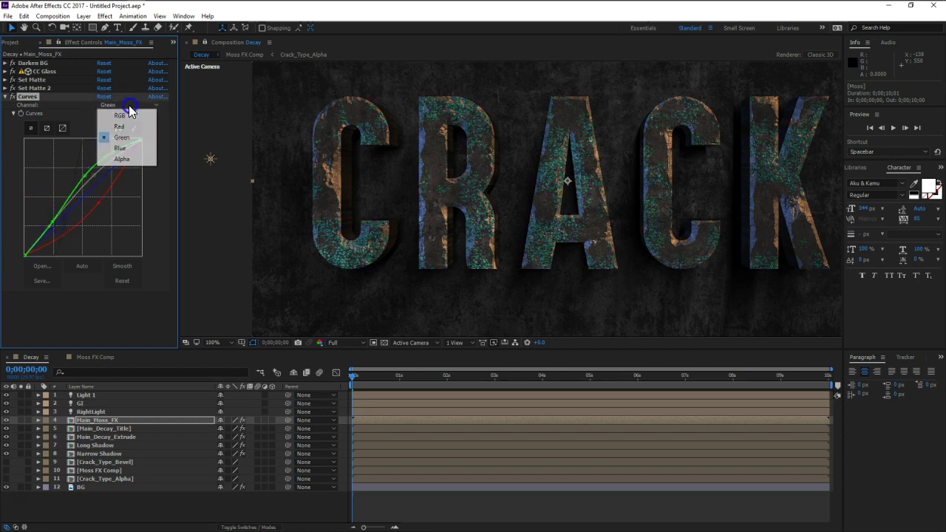
click(119, 147)
drag(93, 187, 93, 197)
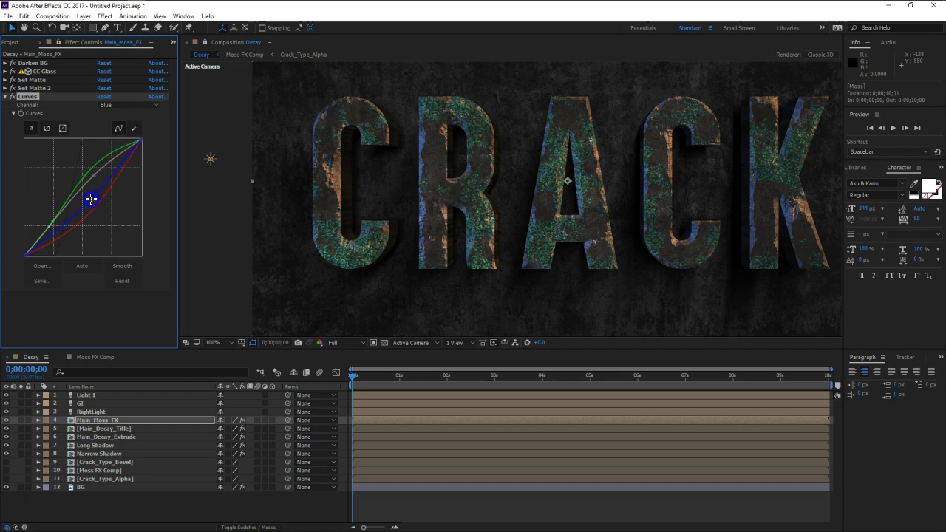
Fine-tune the red curve and return the combined RGB curve to the diagonal
key(Up)
key(Up)
mouse_move(93, 202)
mouse_down()
mouse_move(102, 215)
mouse_move(96, 206)
mouse_up()
mouse_move(94, 203)
mouse_down()
mouse_move(86, 197)
mouse_move(95, 208)
mouse_up()
click(122, 105)
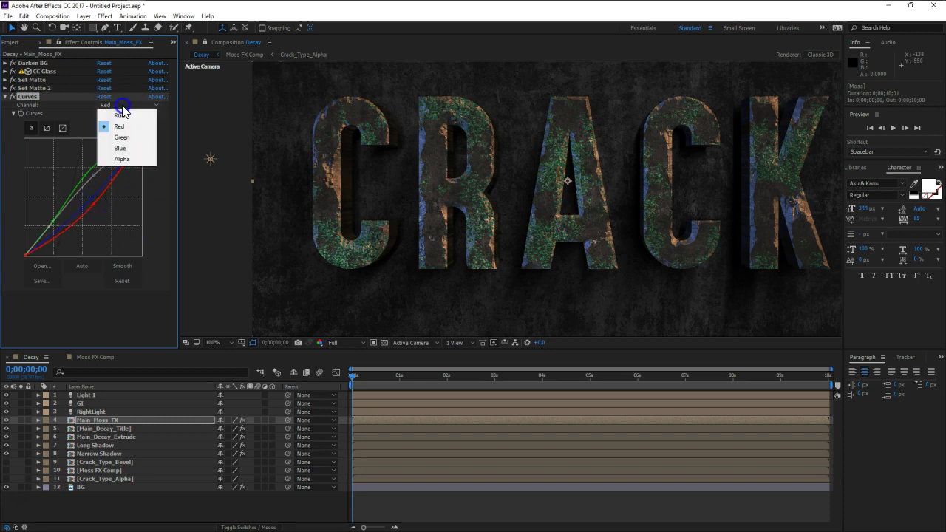
click(120, 113)
drag(87, 178, 98, 177)
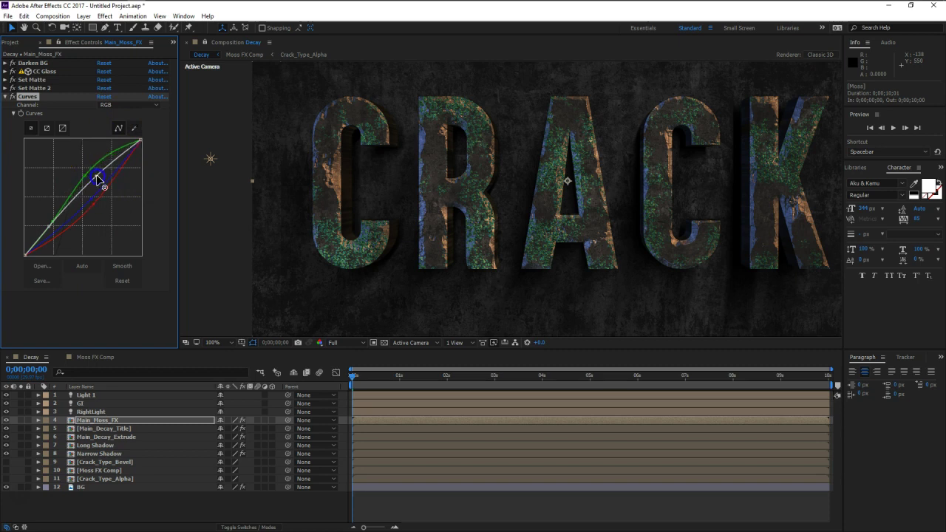
drag(52, 218, 55, 219)
drag(96, 173, 99, 178)
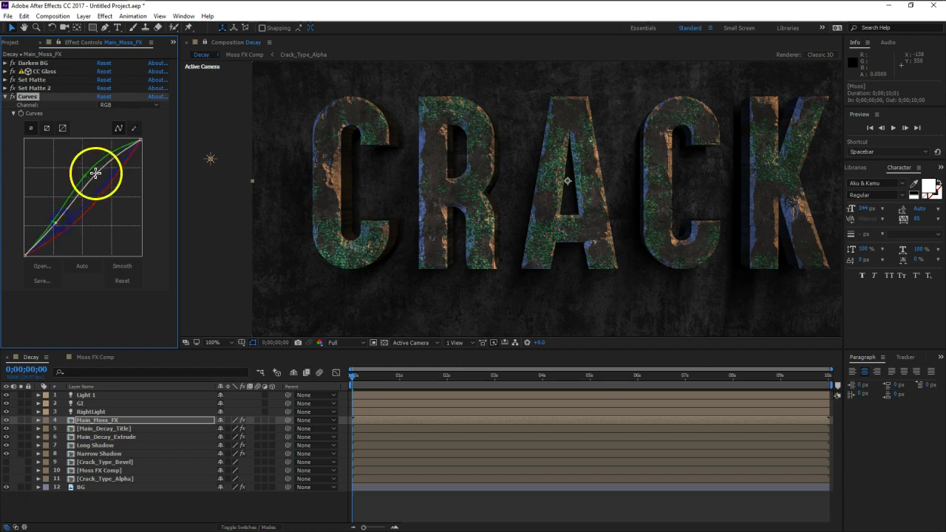
drag(56, 220, 56, 225)
mouse_move(96, 176)
mouse_down()
mouse_move(92, 203)
mouse_move(86, 197)
mouse_up()
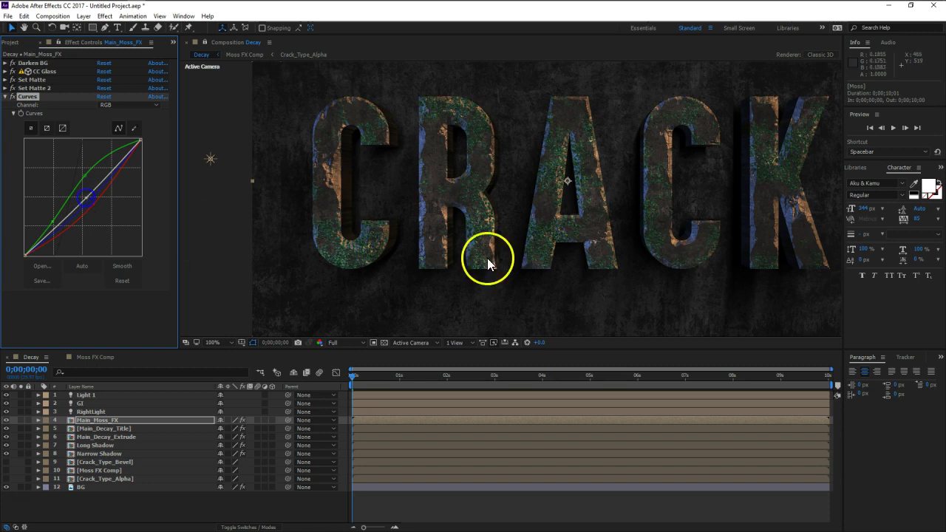
Fold away Curves and expand CC Glass's Shading settings on Main_Moss_FX
click(6, 97)
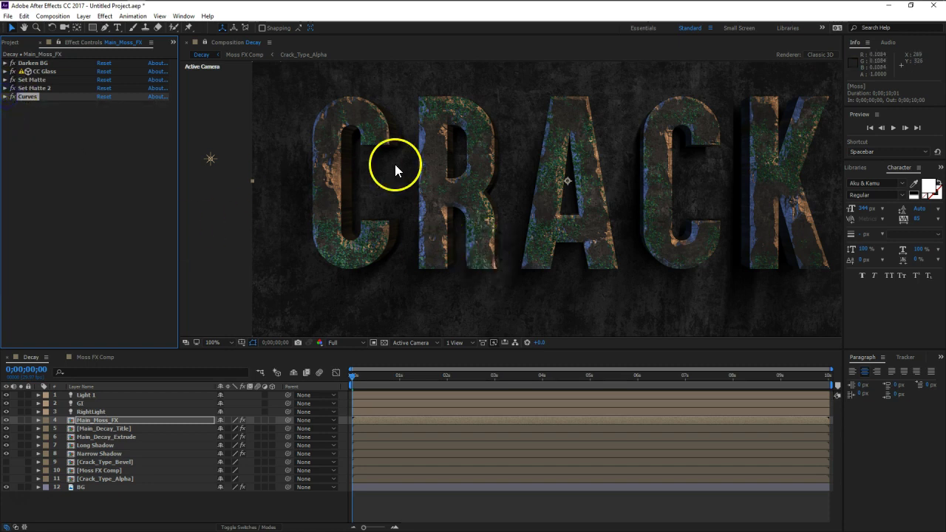
click(46, 71)
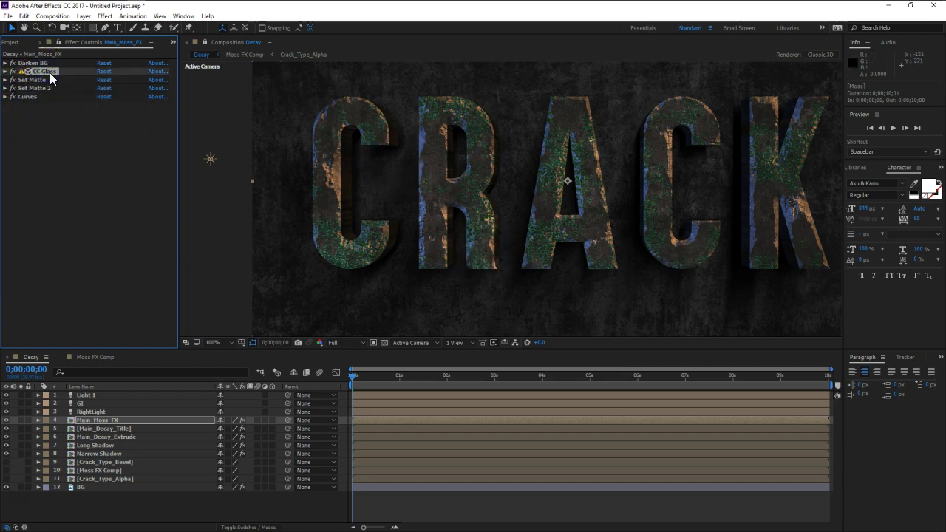
click(5, 71)
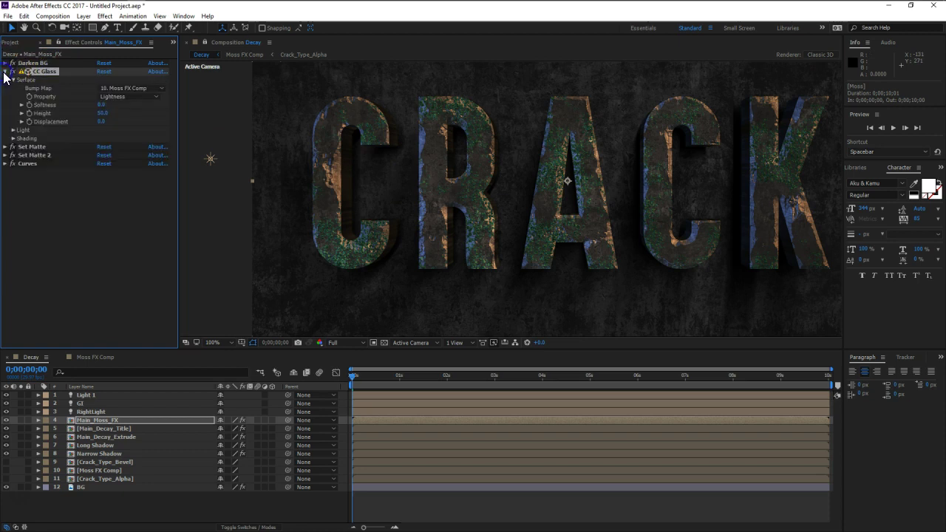
click(13, 139)
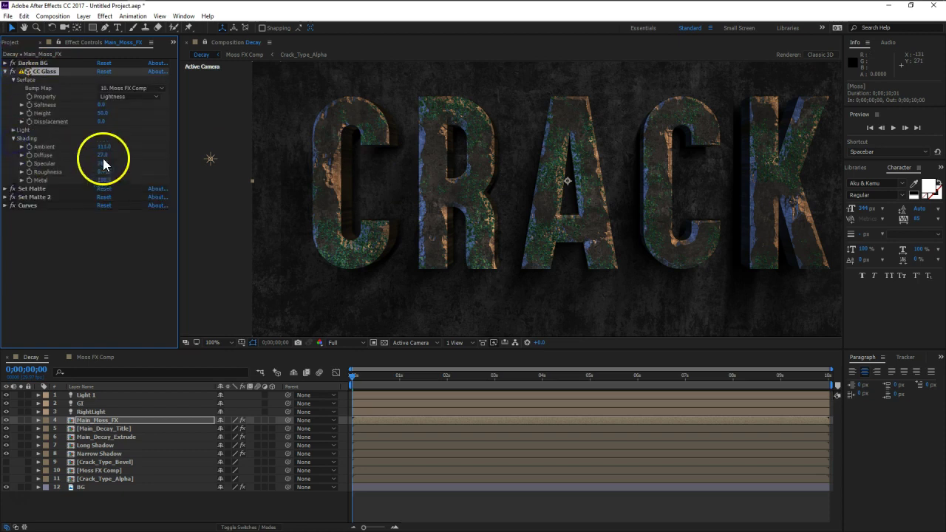
Set CC Glass Ambient to 100, Specular to 61 and Roughness to 0.201, re-centring the title
mouse_move(98, 150)
mouse_down()
mouse_move(65, 149)
mouse_move(105, 156)
mouse_up()
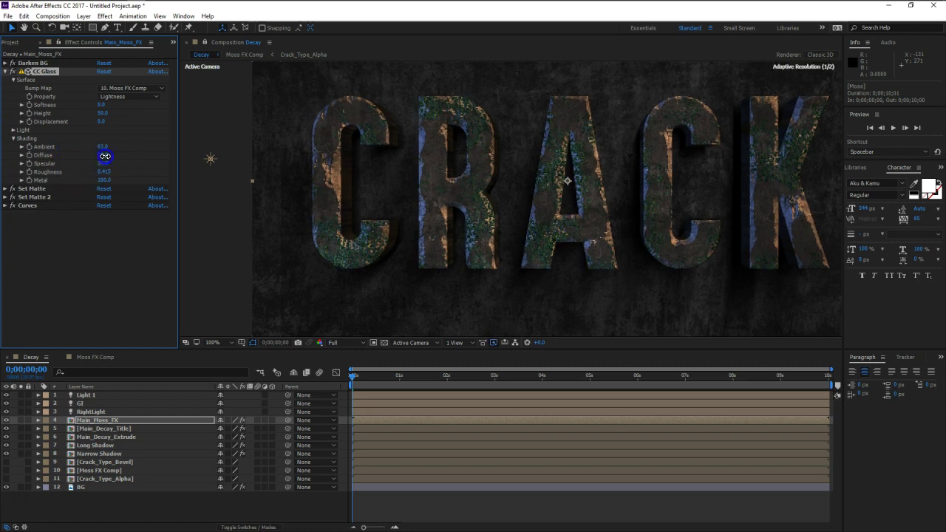
click(103, 147)
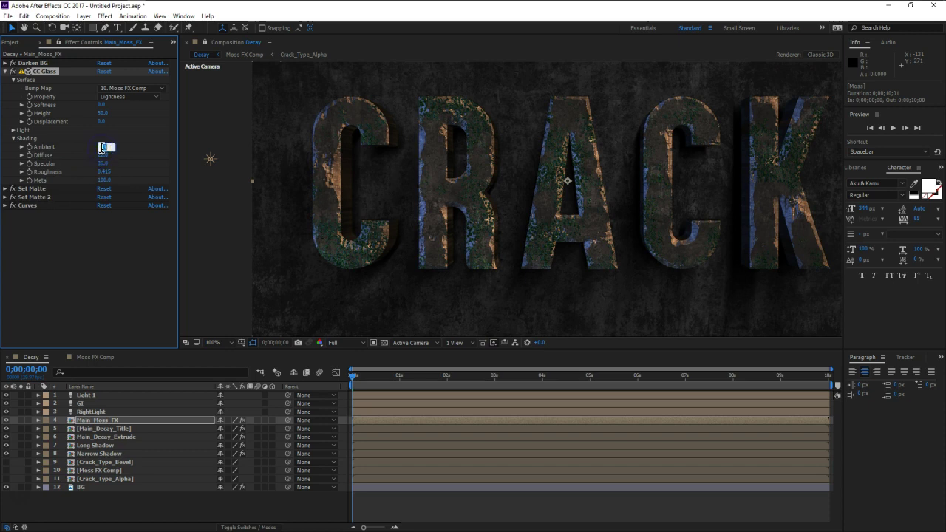
text(10)
key(Return)
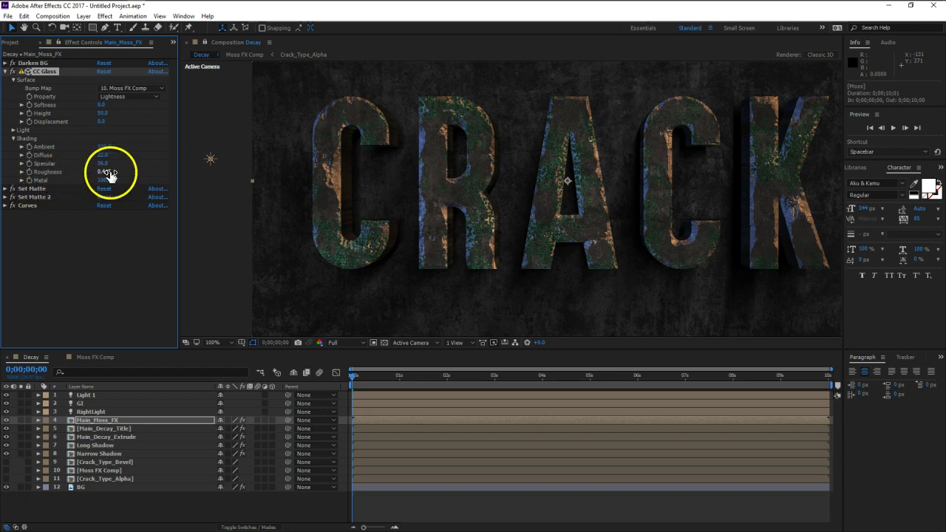
drag(107, 172, 87, 173)
drag(22, 184, 118, 169)
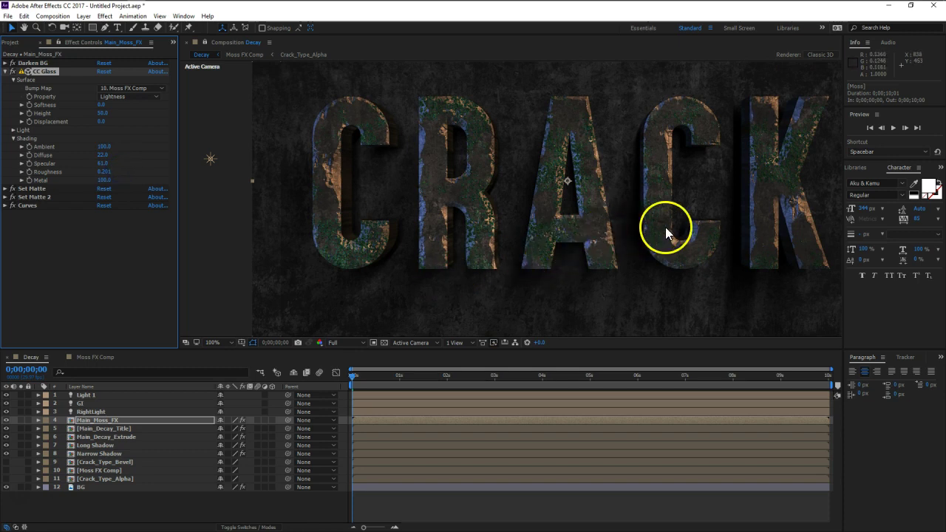
drag(636, 231, 566, 232)
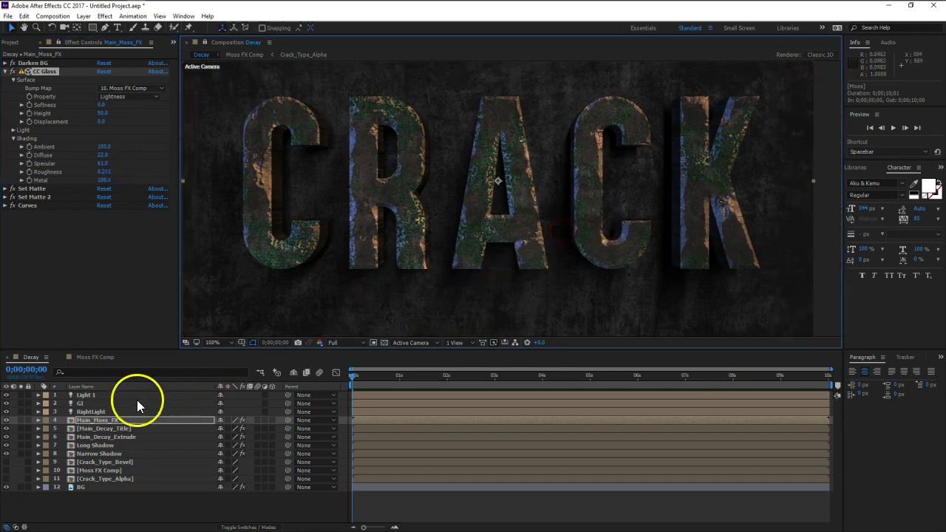
In Moss FX Comp, lower the Moss layer's Fractal Noise contrast to 167
click(95, 357)
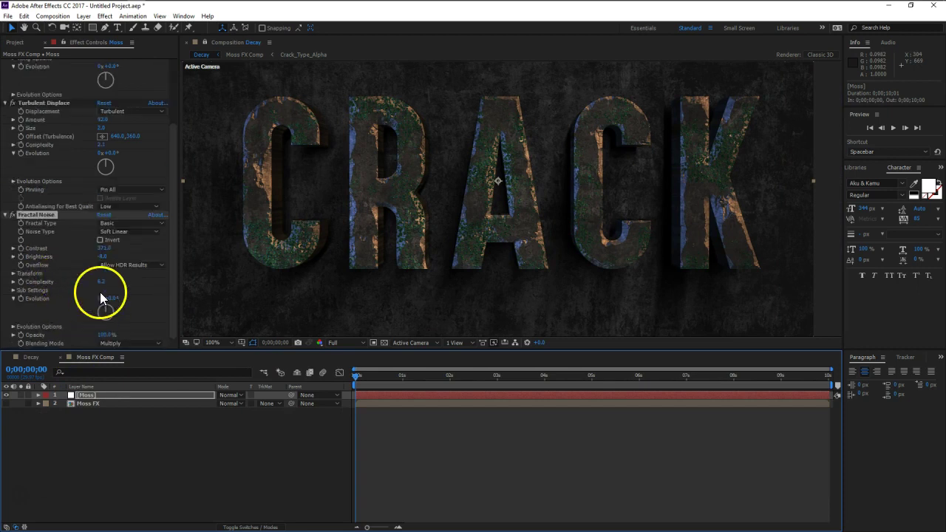
drag(103, 256, 114, 256)
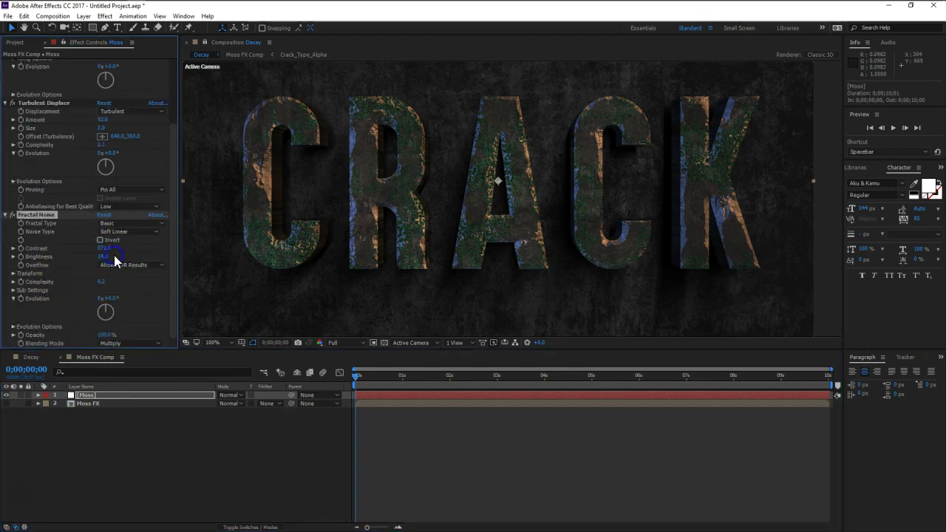
drag(107, 248, 15, 255)
Lower the Cell Pattern contrast and darken Fractal Noise brightness to reduce green moss
scroll(58, 236, up, 1)
scroll(56, 221, up, 3)
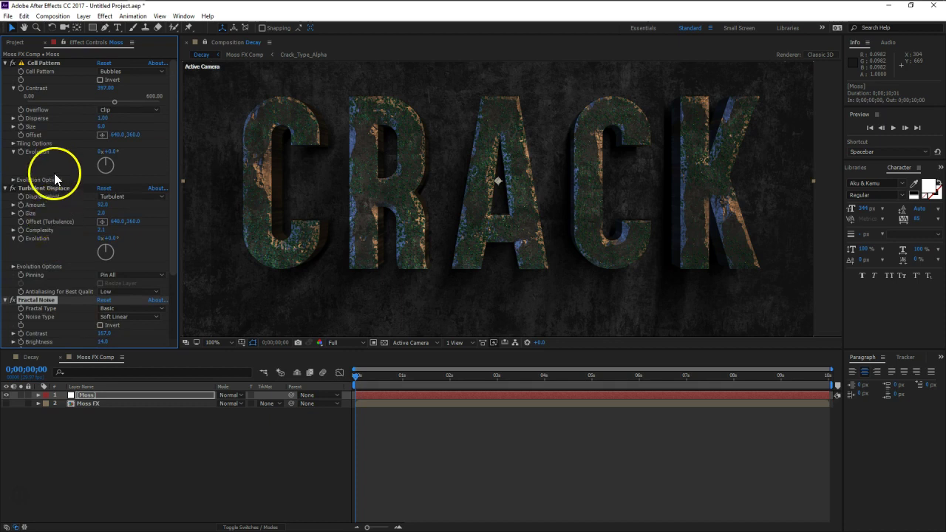
drag(115, 103, 69, 101)
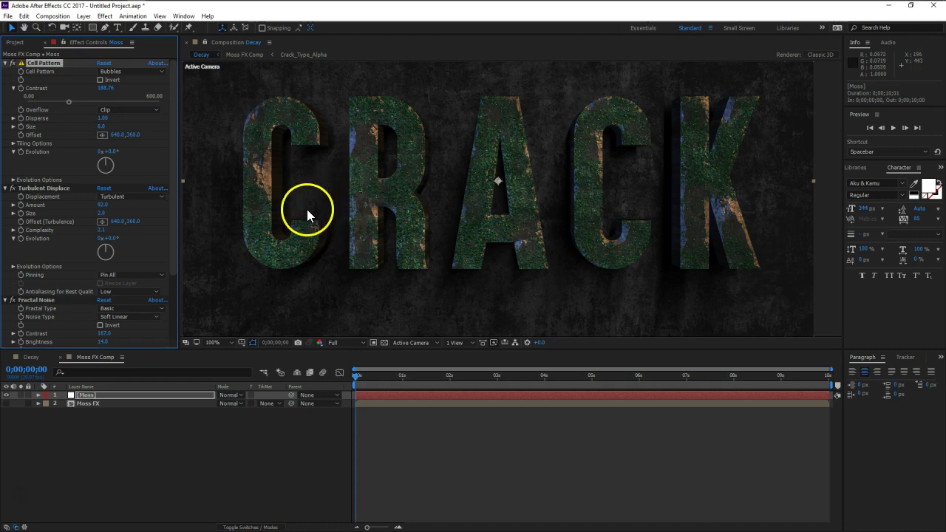
scroll(78, 264, down, 2)
scroll(78, 264, down, 1)
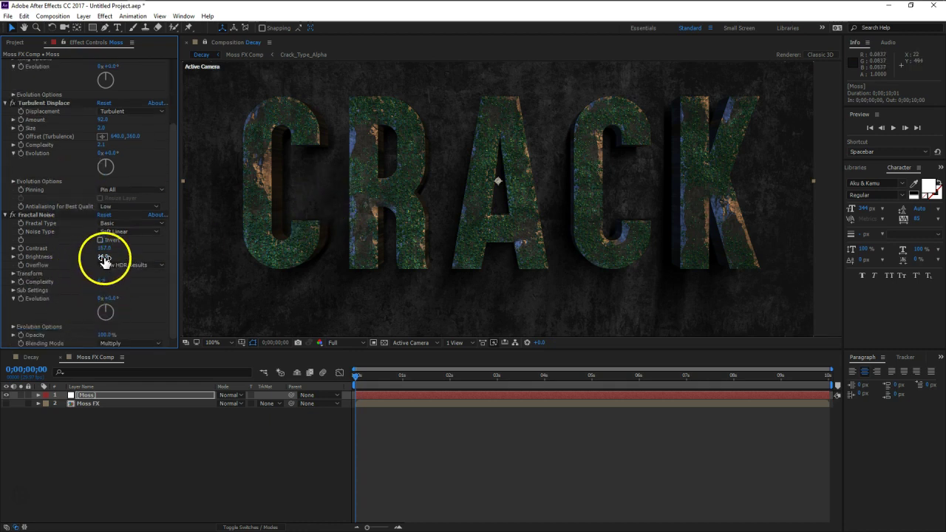
drag(104, 261, 86, 258)
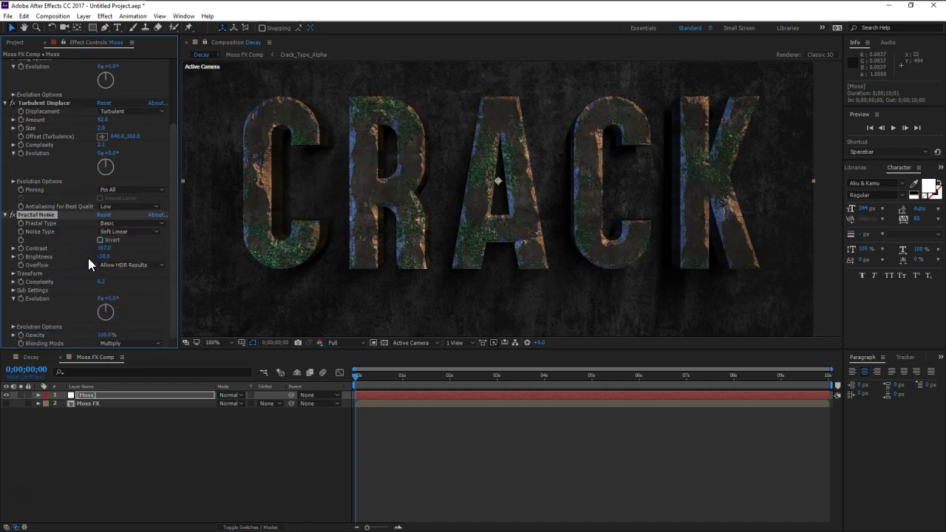
click(106, 257)
click(370, 247)
In the Decay comp, raise Main_Moss_FX's CC Glass surface Height to 100 and set Metal to 0
click(31, 357)
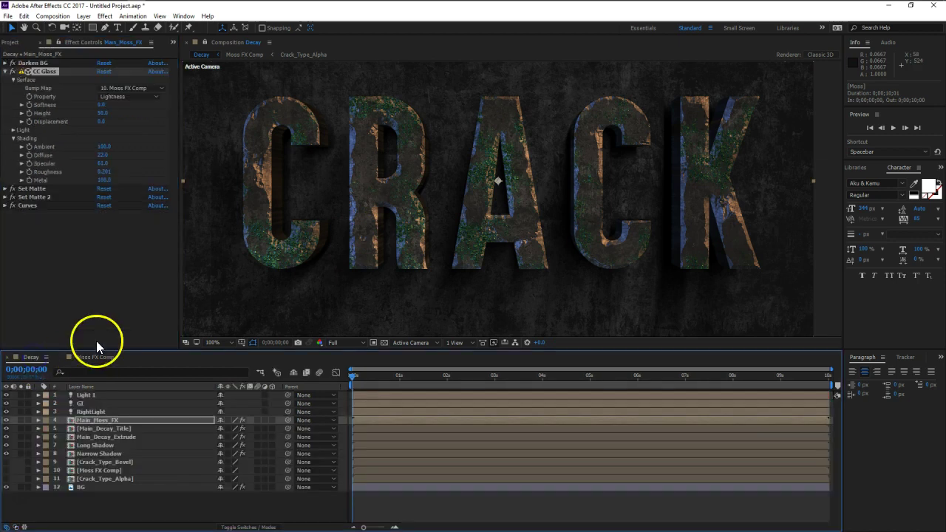
drag(104, 113, 150, 113)
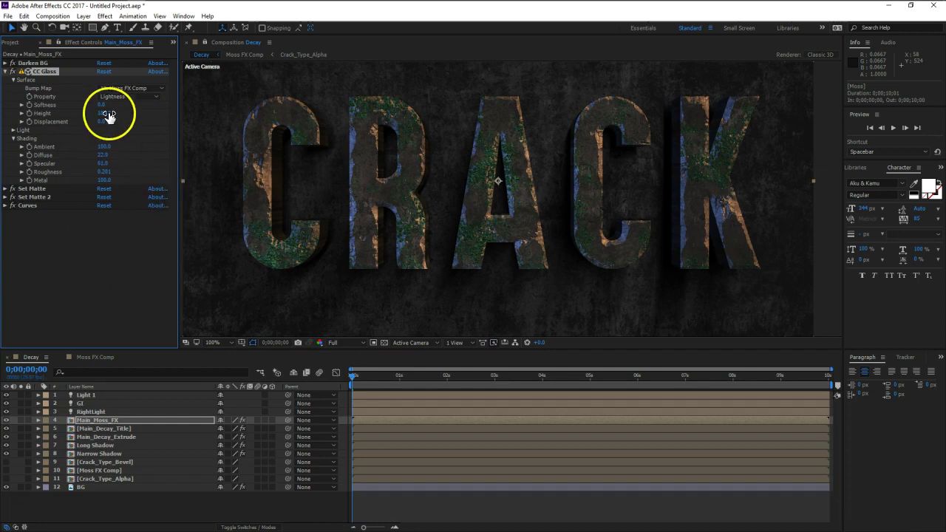
click(99, 180)
text(0)
key(Return)
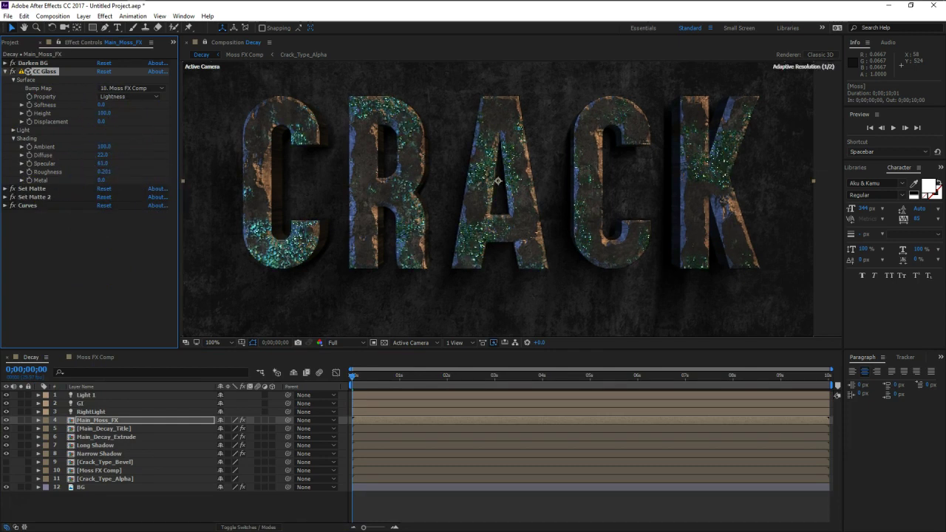
click(139, 193)
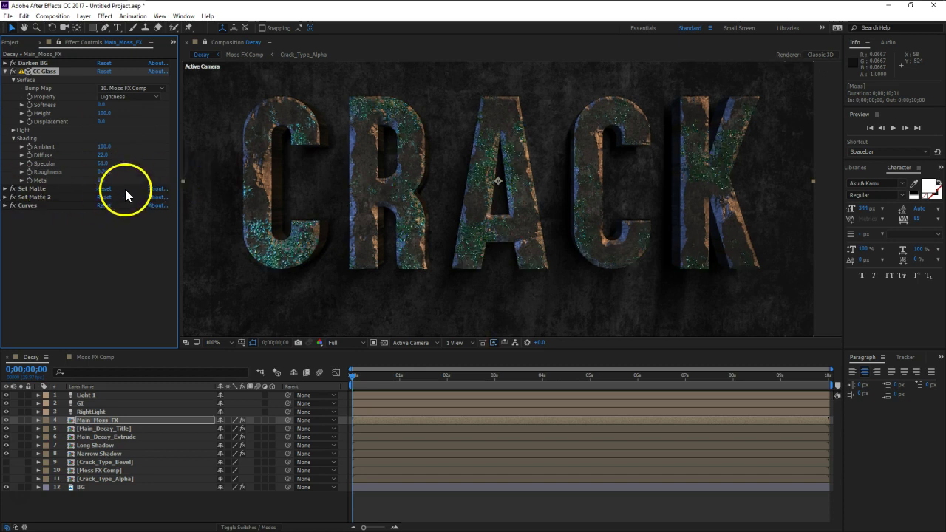
key(comma)
key(comma)
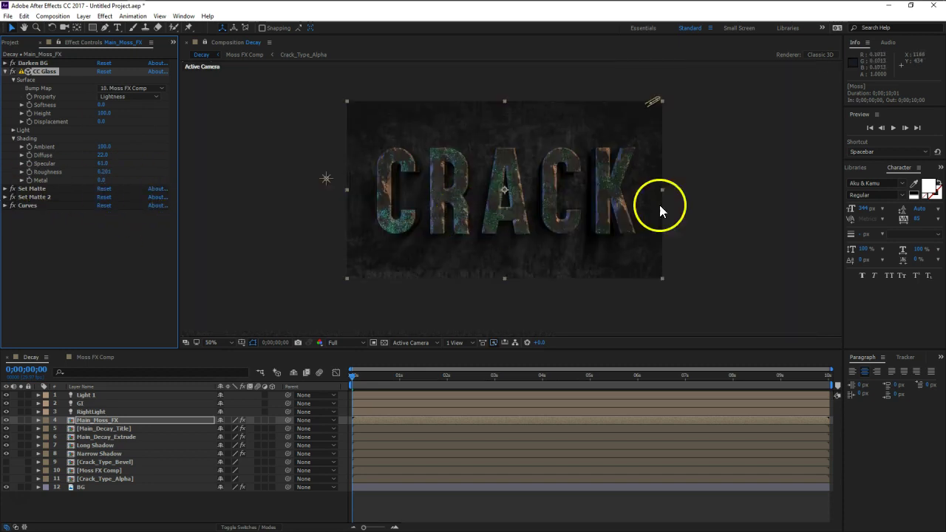
key(period)
key(period)
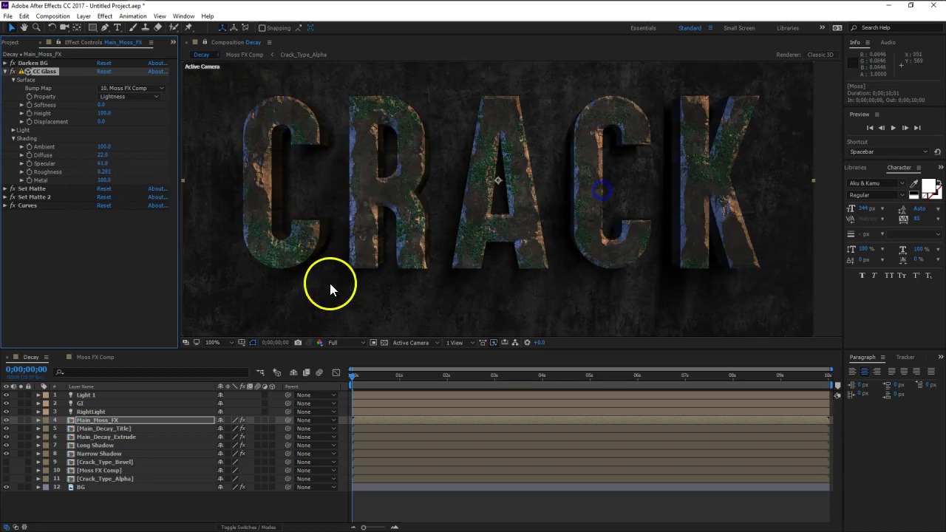
Lower Main_Decay_Title's CC Glass Shading Specular to 15
click(102, 429)
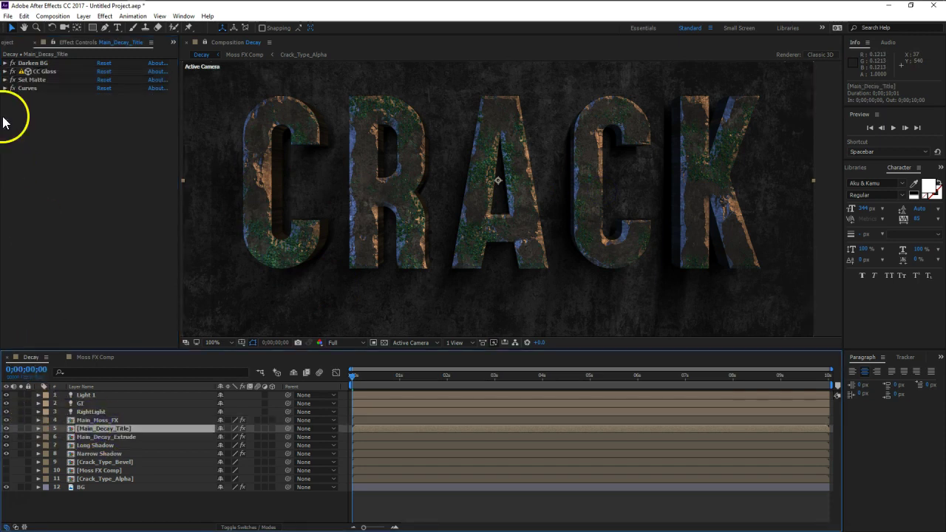
click(6, 71)
click(12, 96)
drag(102, 138, 88, 138)
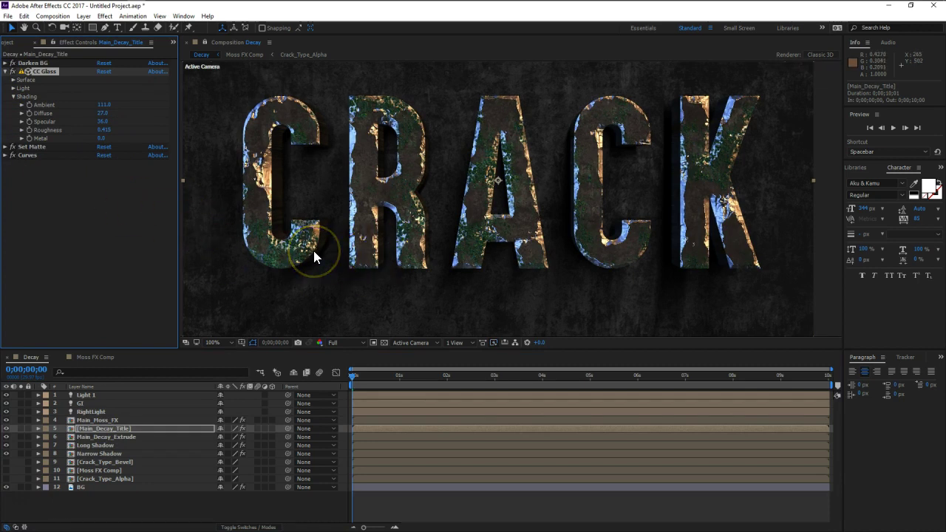
click(103, 121)
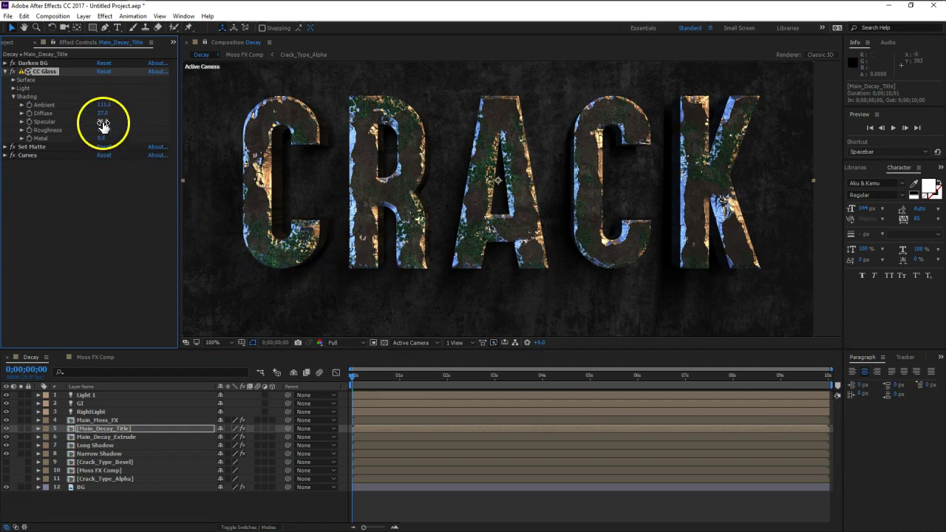
drag(102, 121, 86, 124)
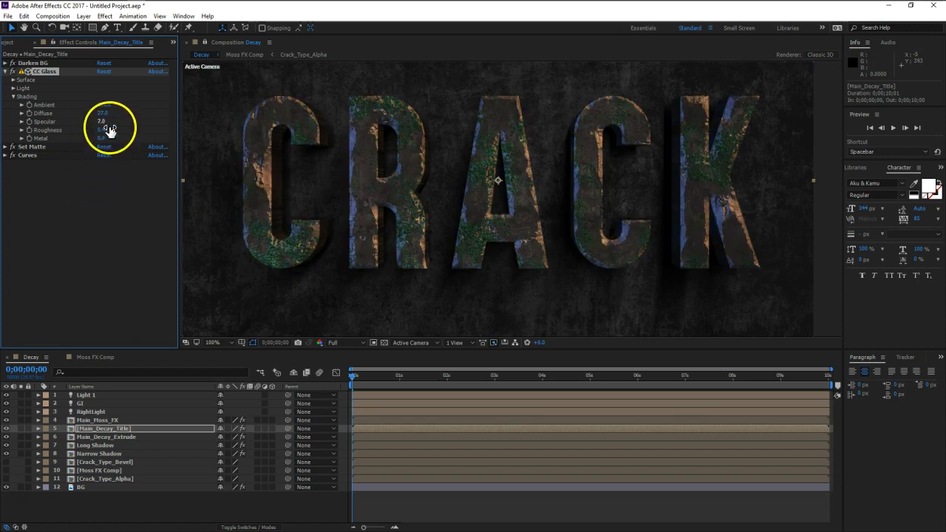
text(15)
key(Return)
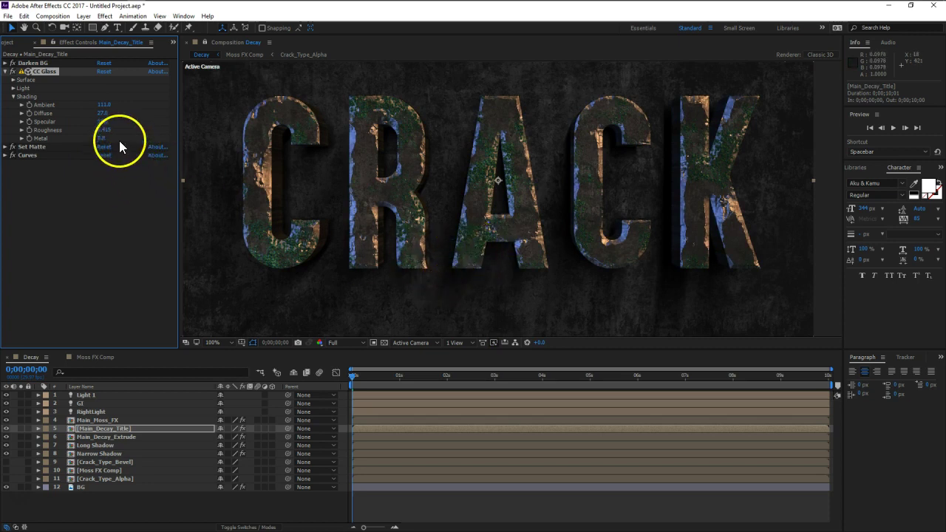
Set the title's CC Glass Roughness to 0.183, Diffuse to 14 and Ambient to 100, then reselect Main_Moss_FX
drag(107, 131, 63, 131)
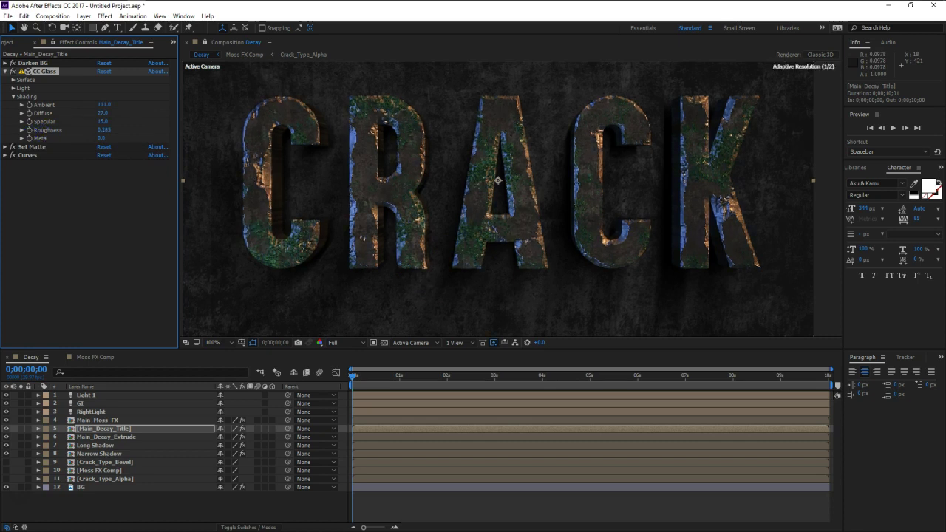
click(109, 105)
drag(109, 105, 95, 106)
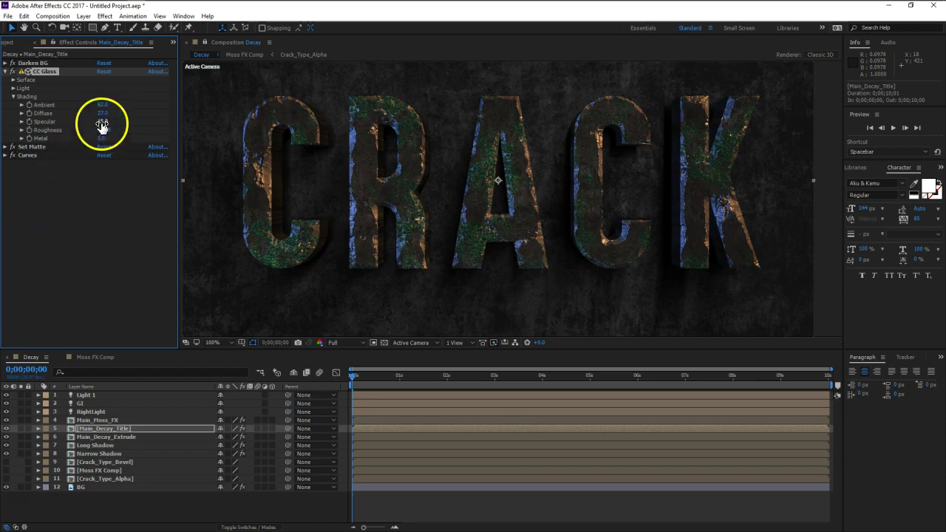
drag(101, 113, 94, 115)
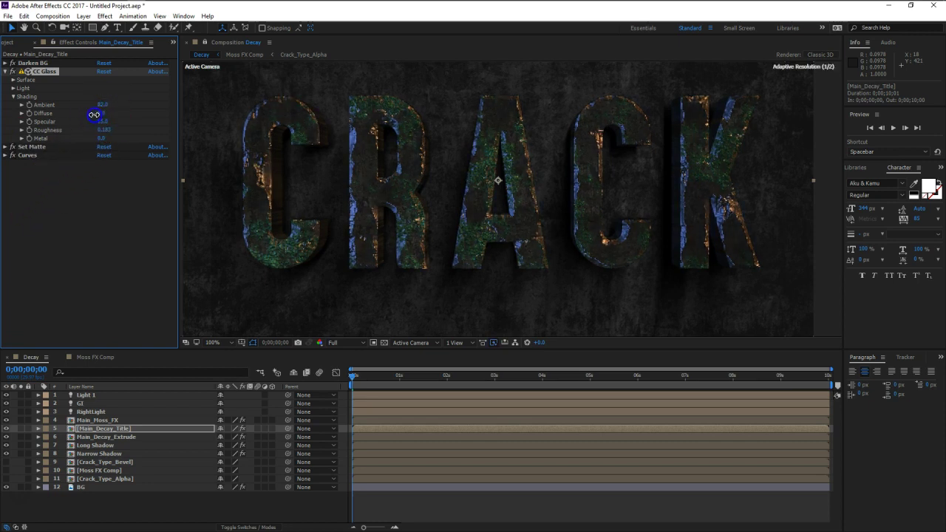
drag(95, 115, 97, 116)
click(104, 105)
text(100)
key(Return)
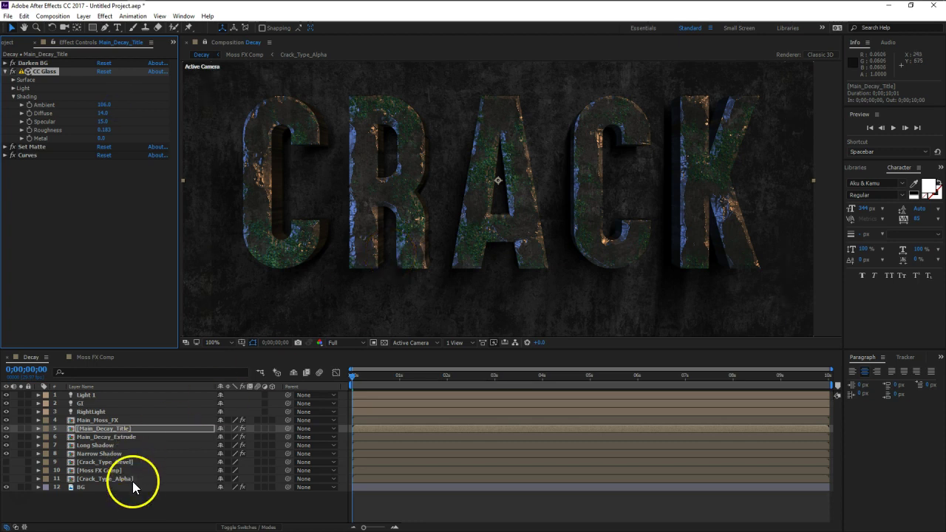
click(141, 506)
click(87, 418)
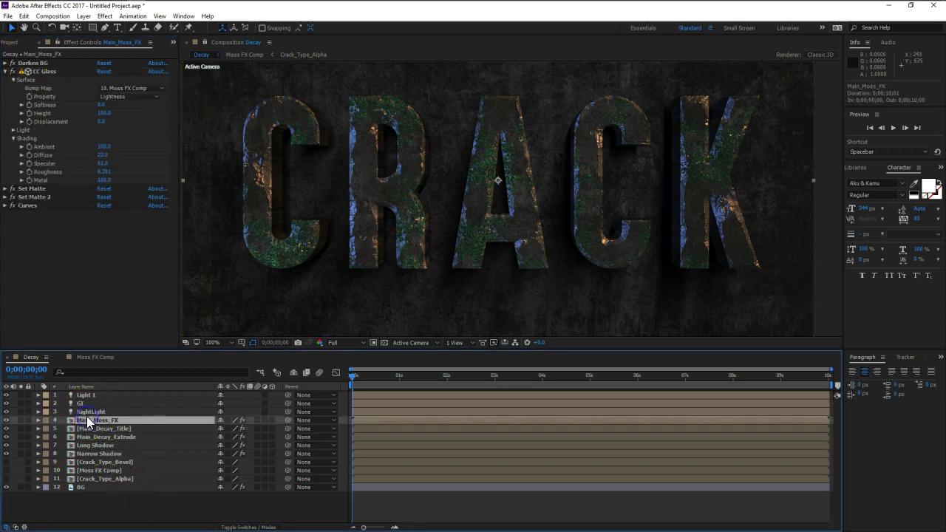